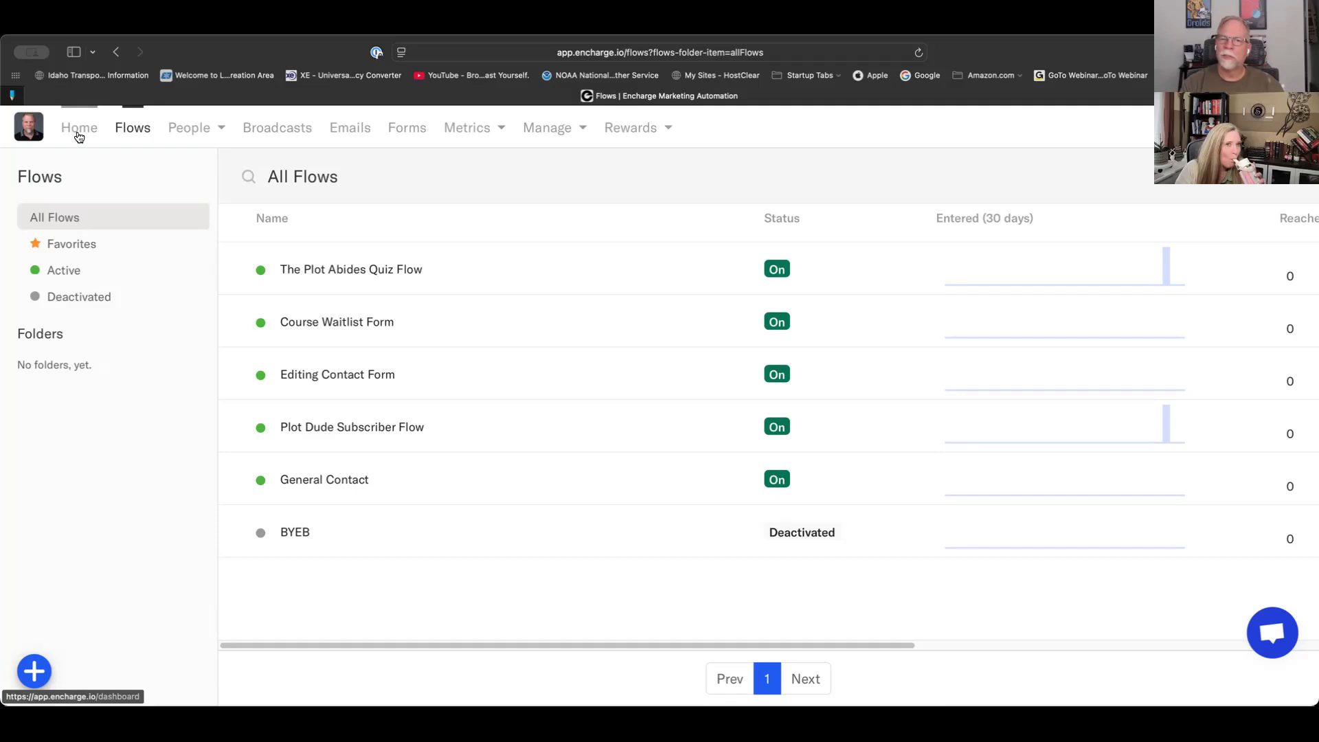
- Open the home dashboard and review the Summary charts, from total people, delivered, opens and clicks through replies, unsubscribes, skips and bounces
left_click(79, 135)
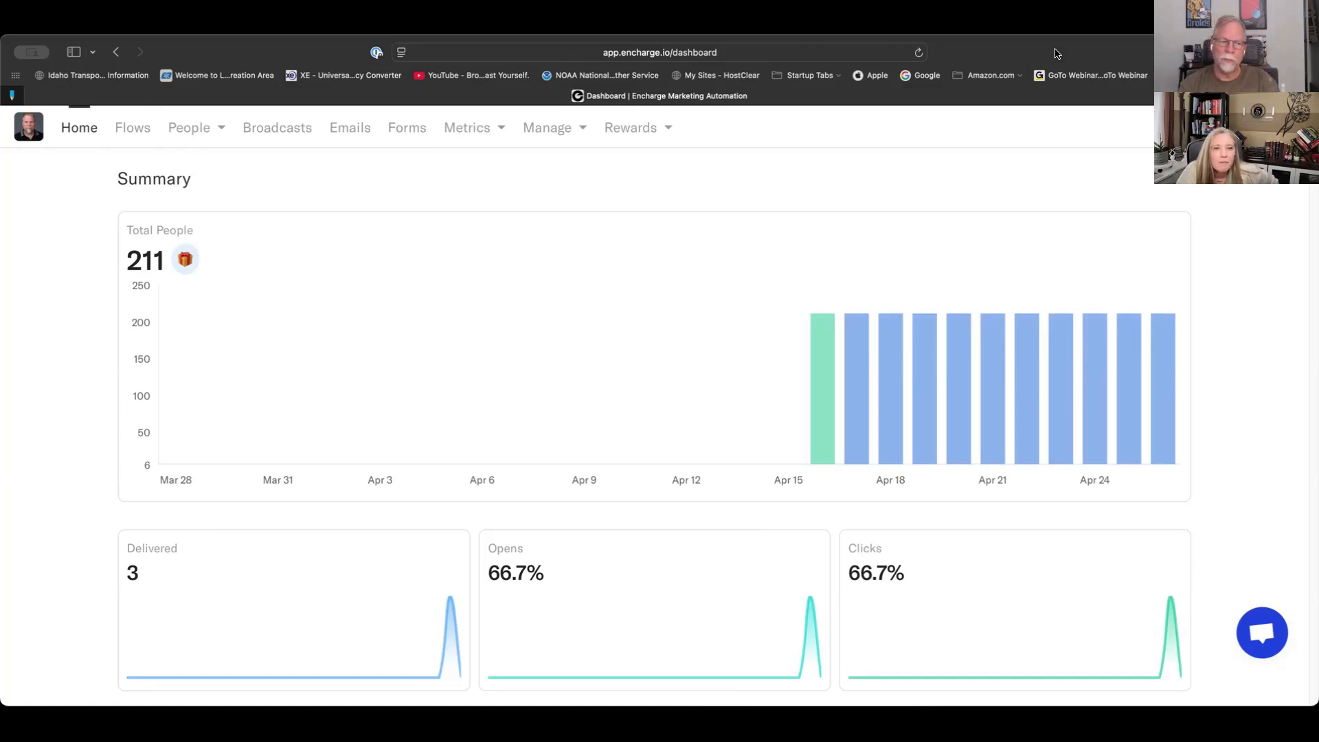
mouse_move(551, 448)
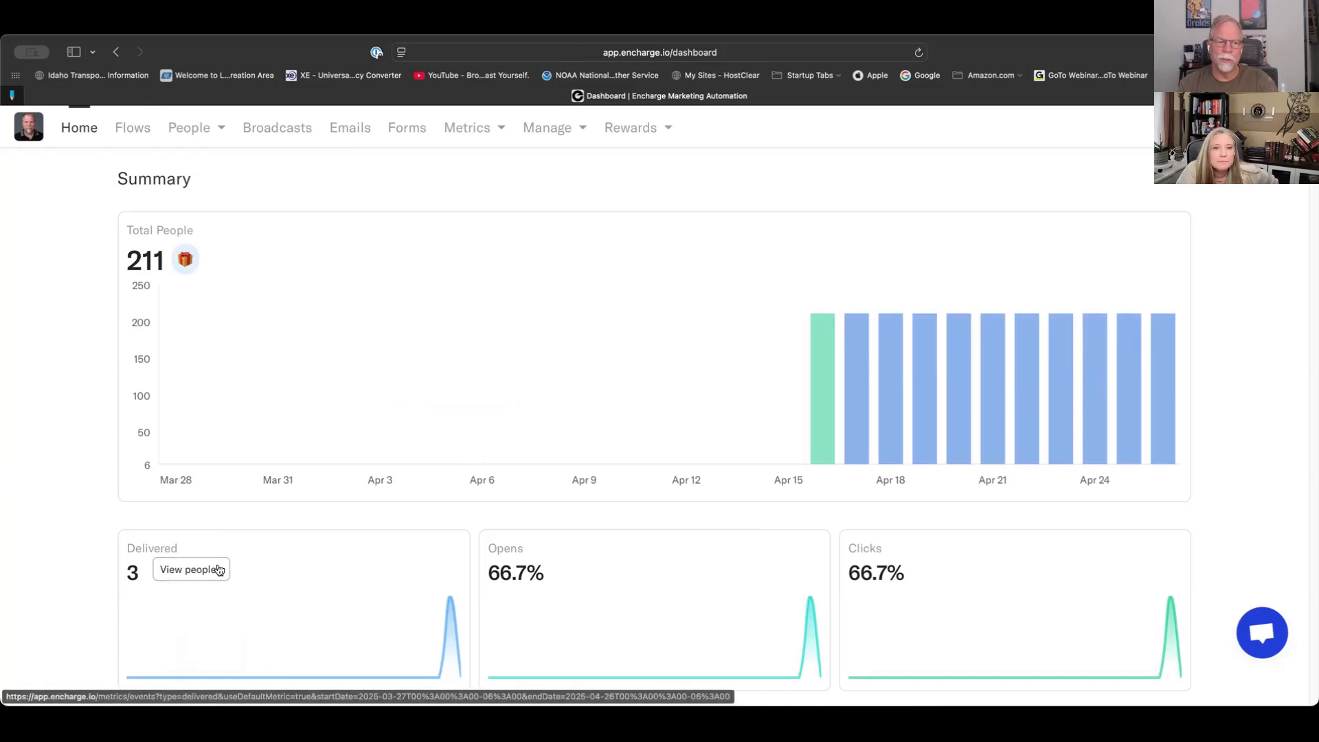
mouse_move(557, 579)
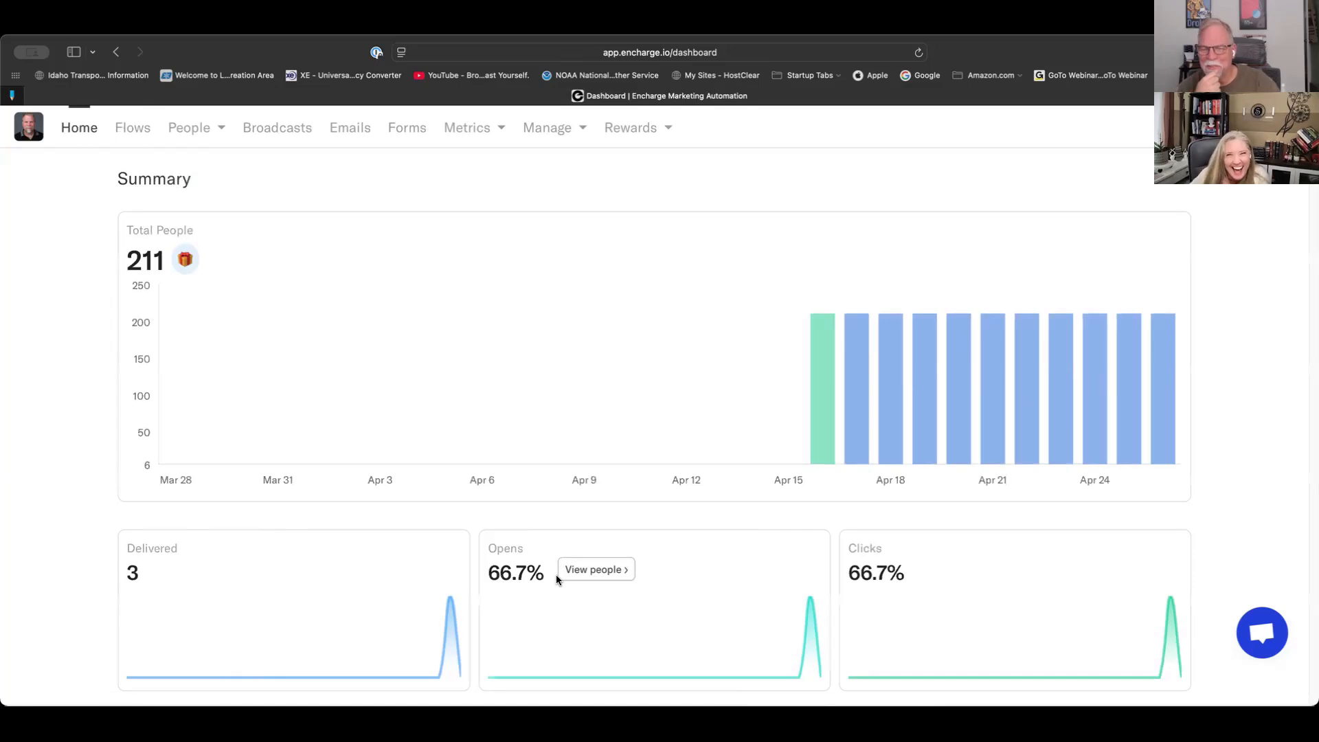
mouse_move(565, 354)
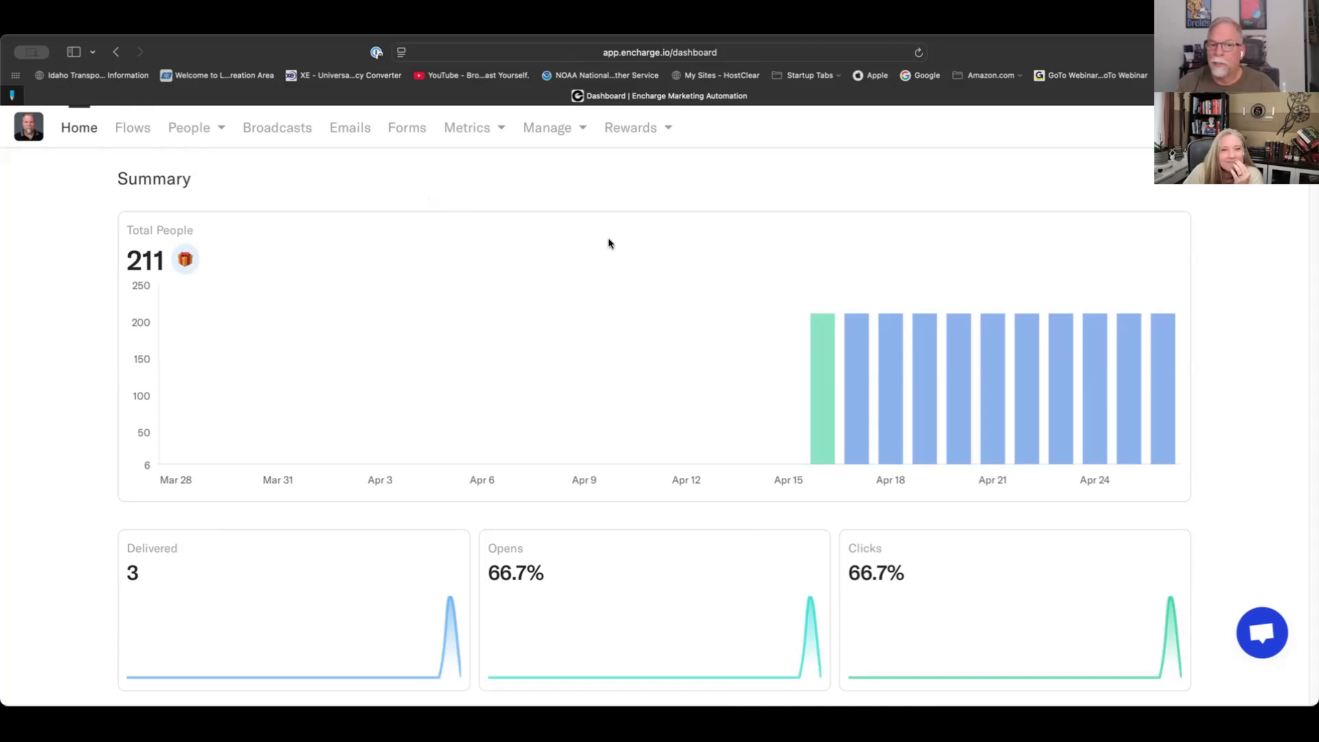
scroll(608, 238, "down", 2)
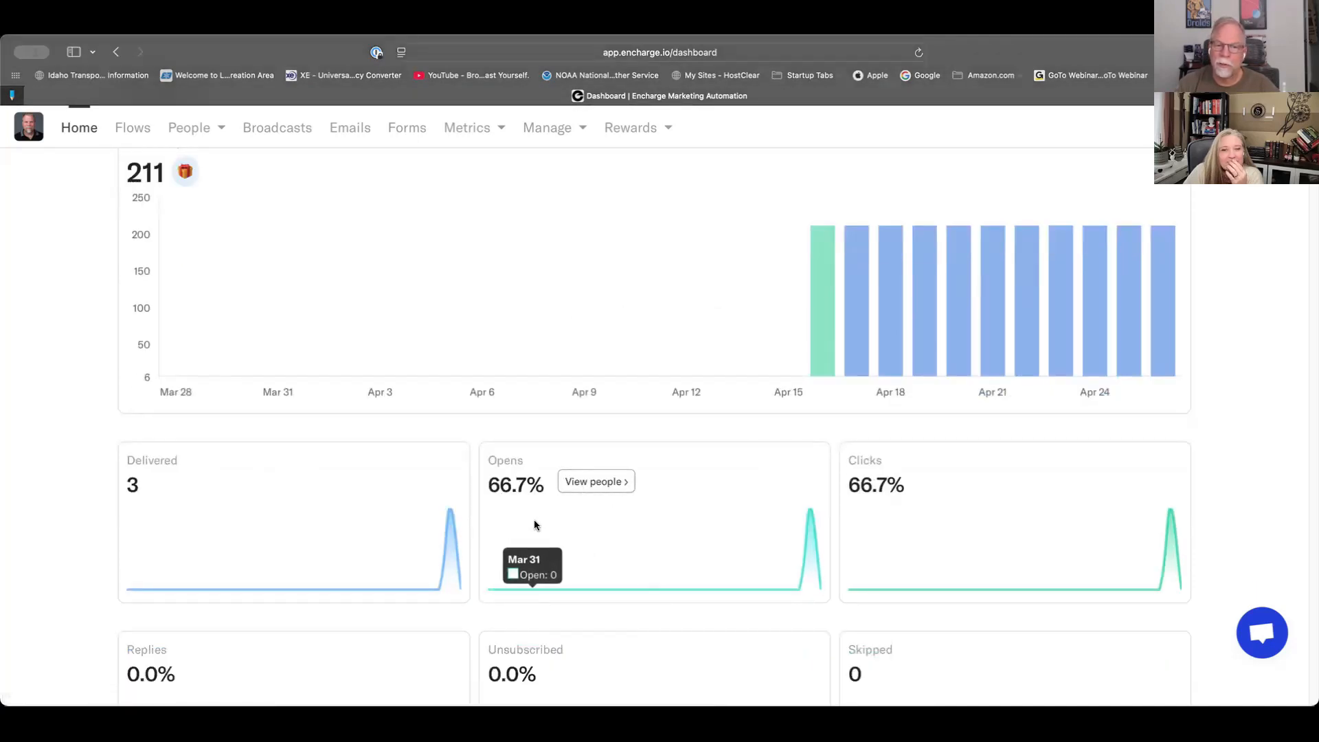
mouse_move(503, 500)
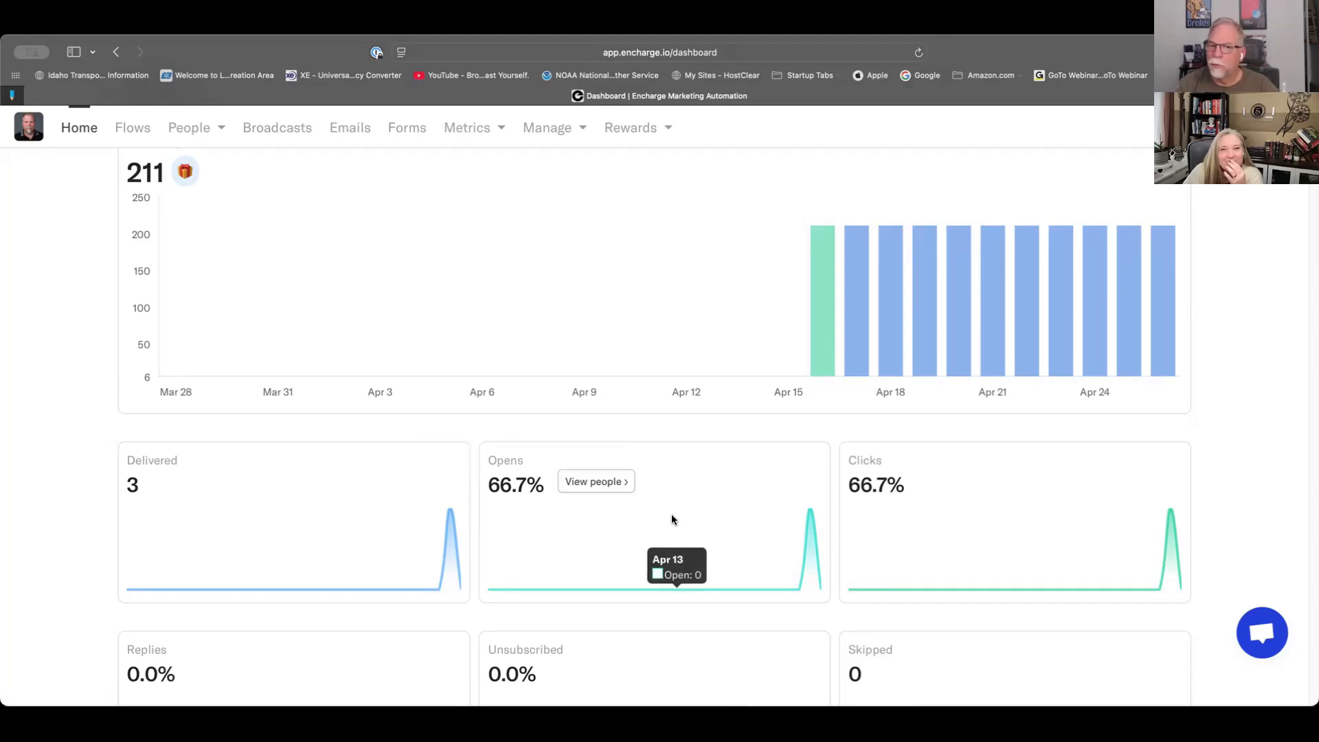
scroll(672, 516, "down", 1)
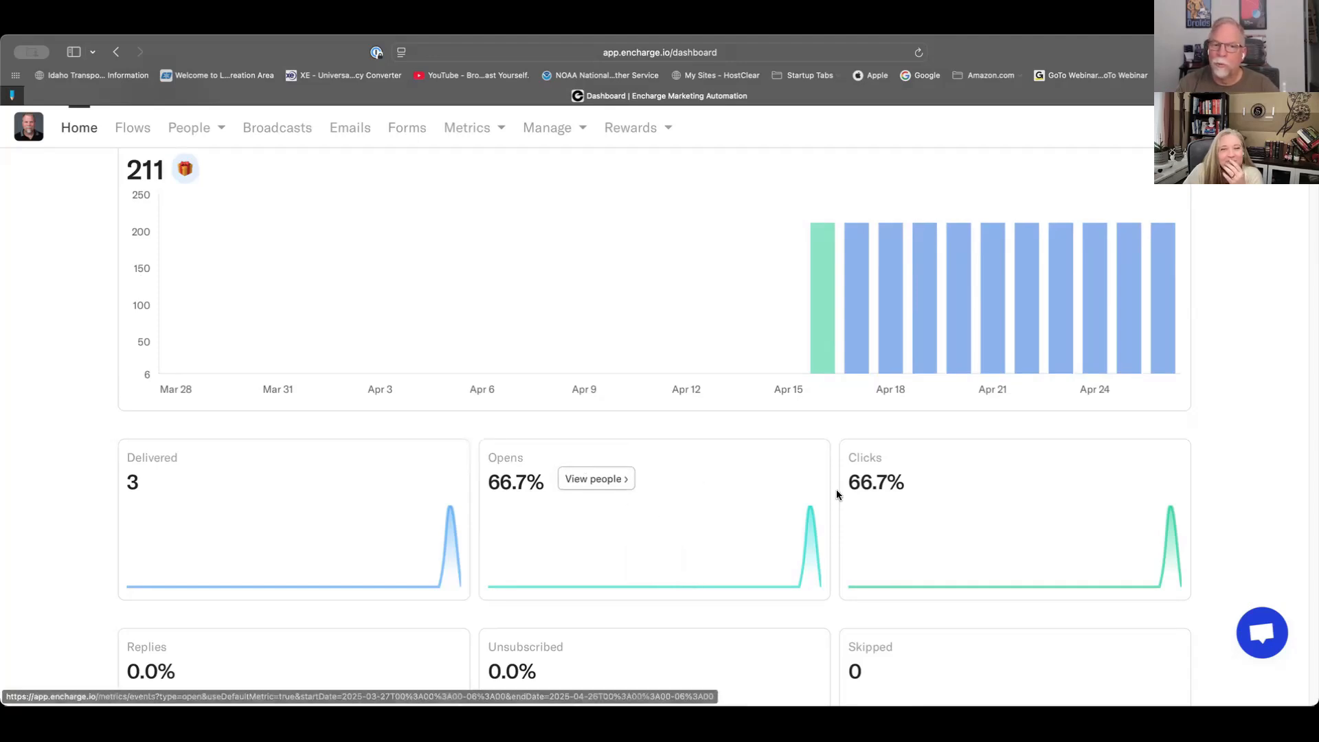
mouse_move(941, 495)
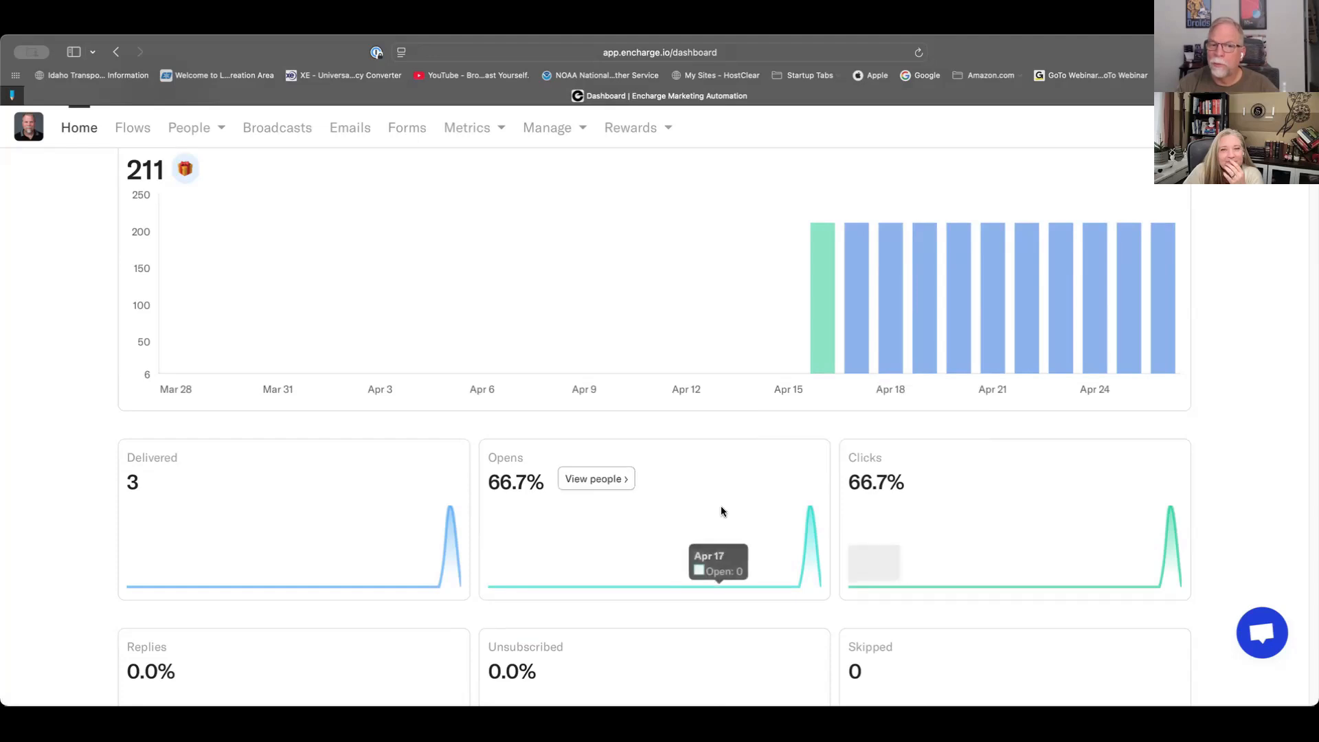
scroll(921, 523, "down", 3)
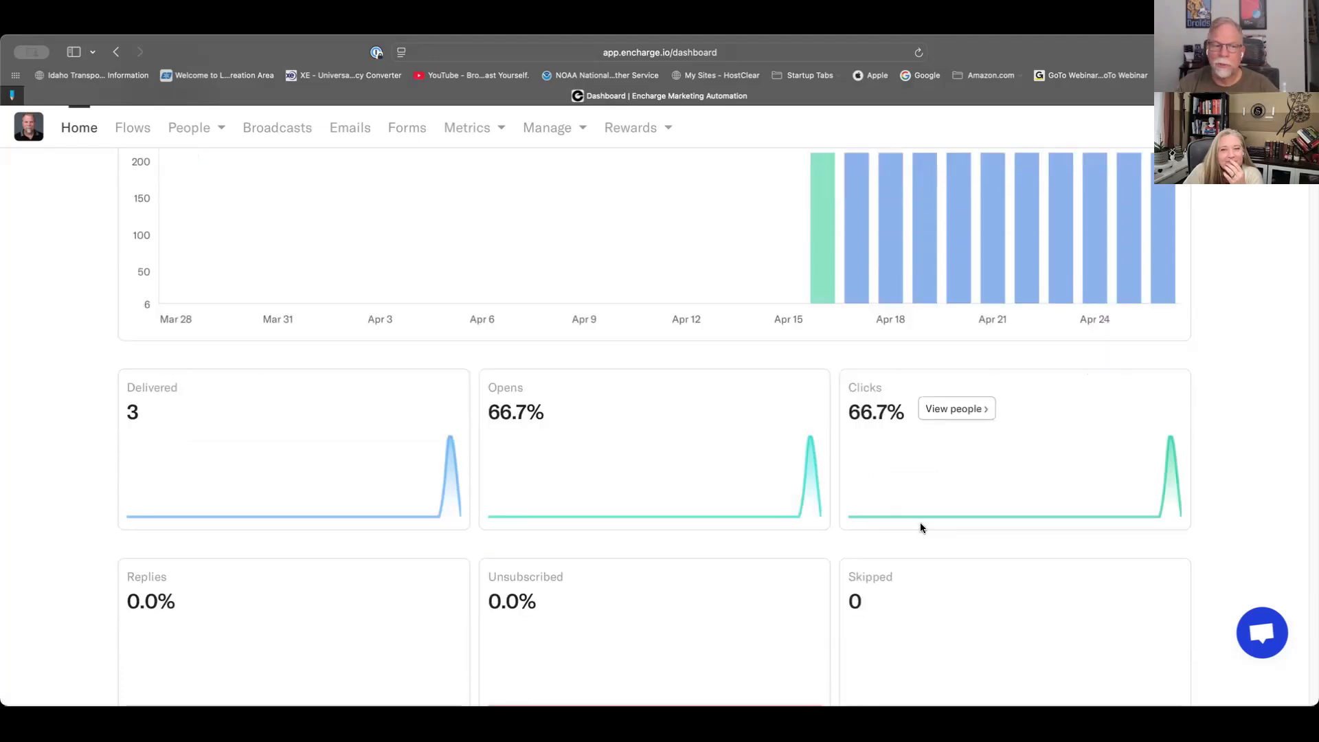
scroll(921, 528, "down", 2)
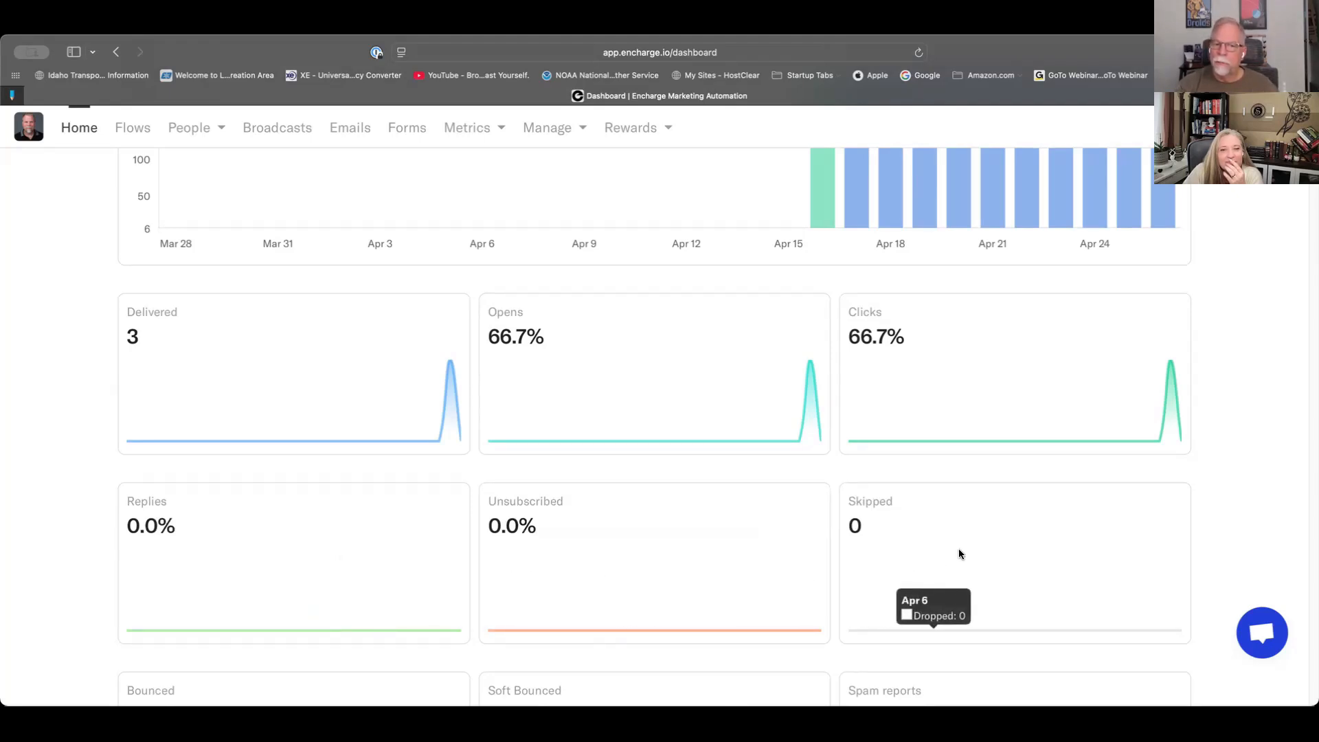
scroll(958, 549, "down", 2)
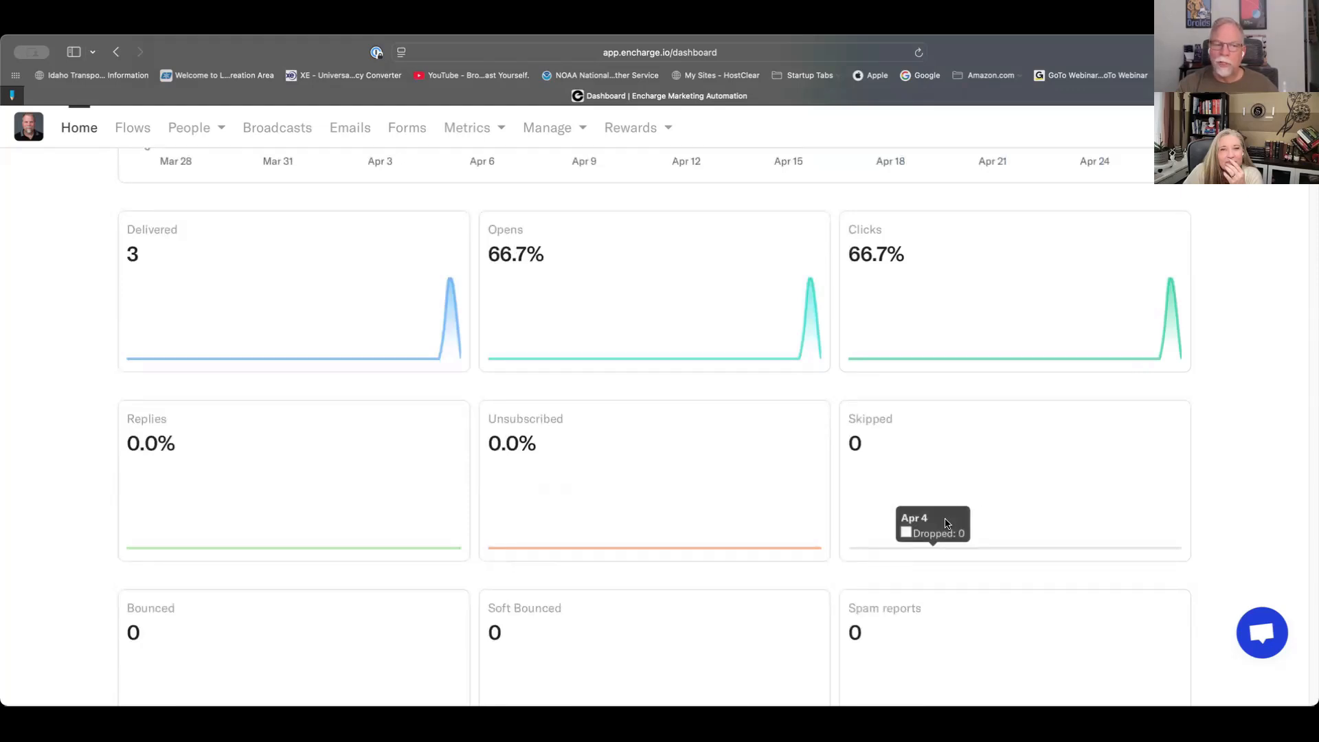
scroll(966, 518, "down", 1)
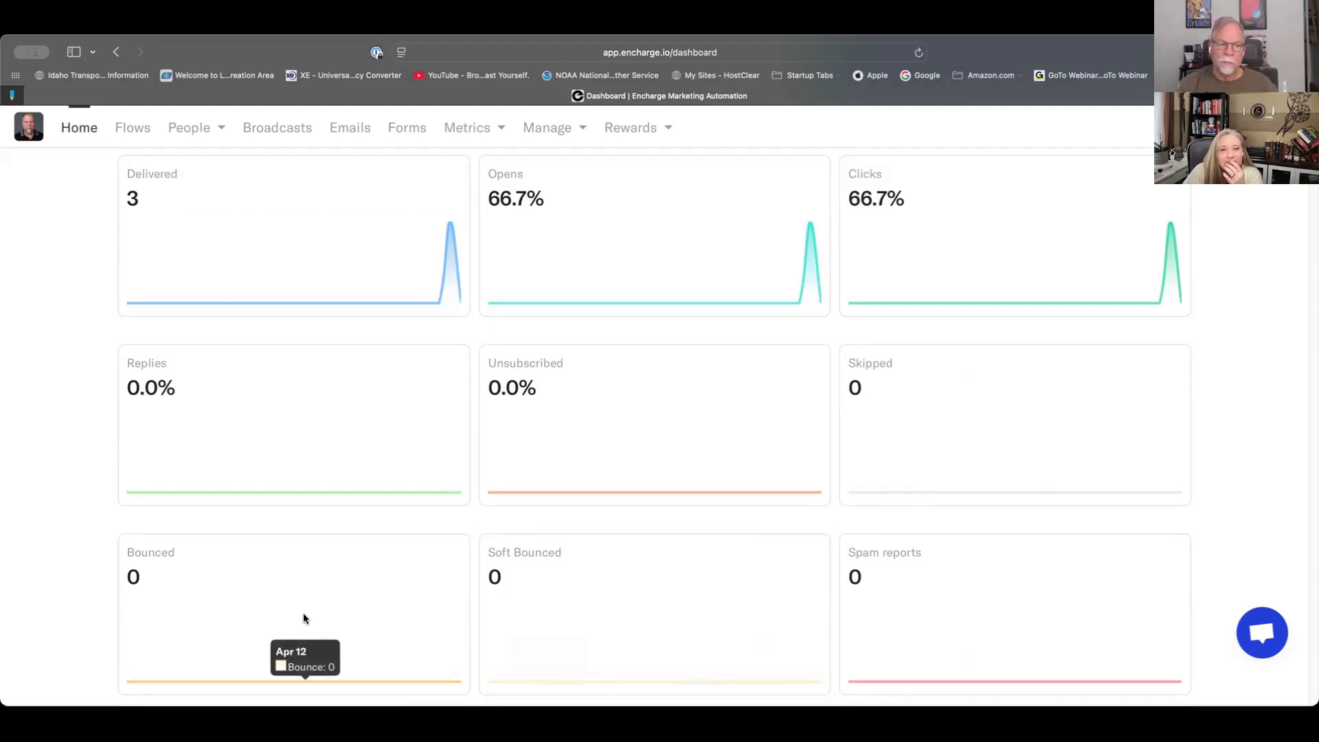
scroll(352, 595, "down", 2)
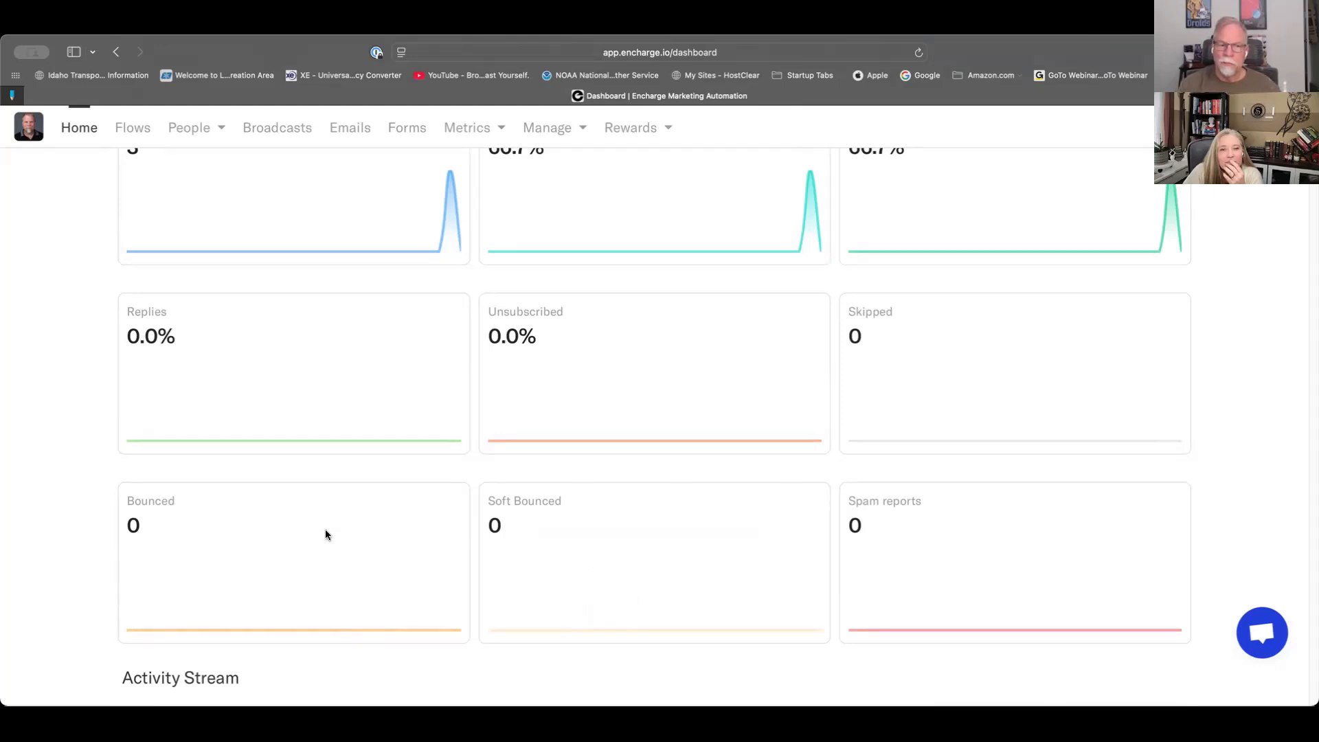
- Examine today's site-tracking entries in the dashboard's Activity Stream and return to the Summary
scroll(325, 535, "down", 5)
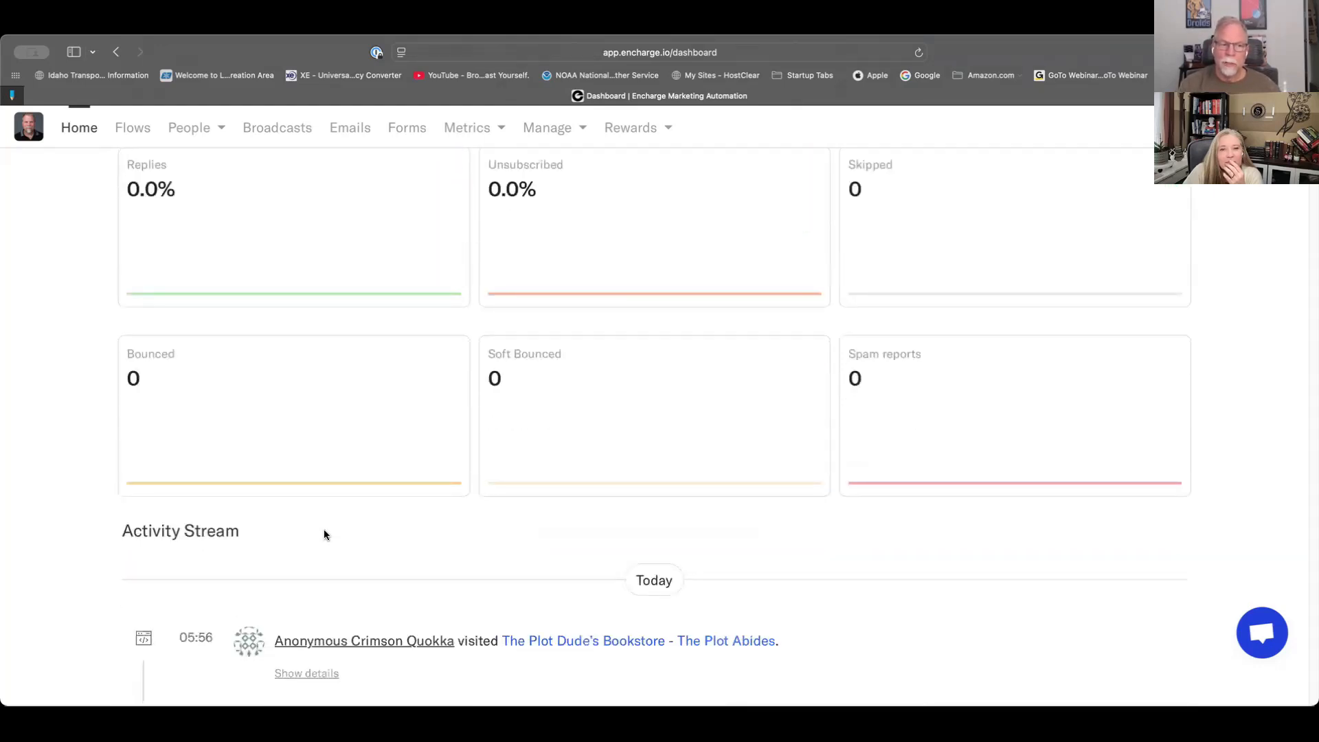
scroll(323, 529, "down", 2)
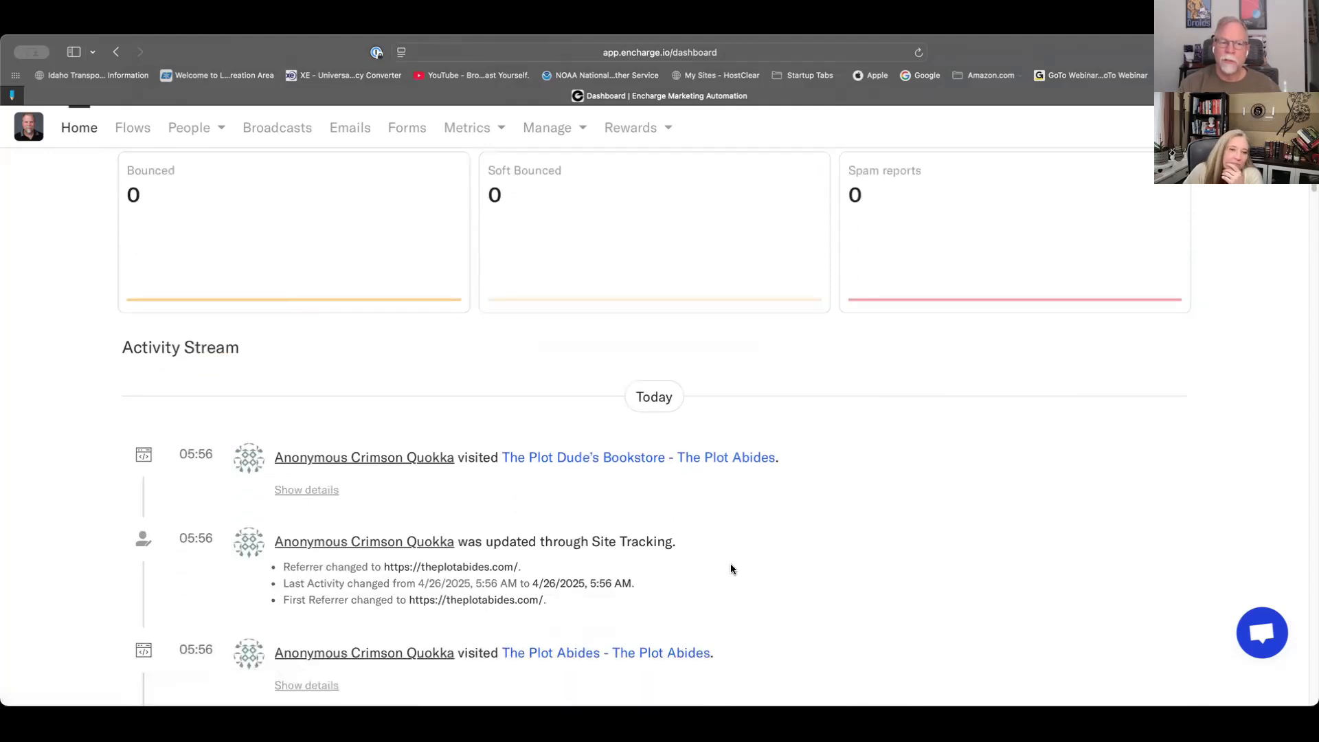
scroll(730, 569, "down", 2)
scroll(730, 569, "down", 2)
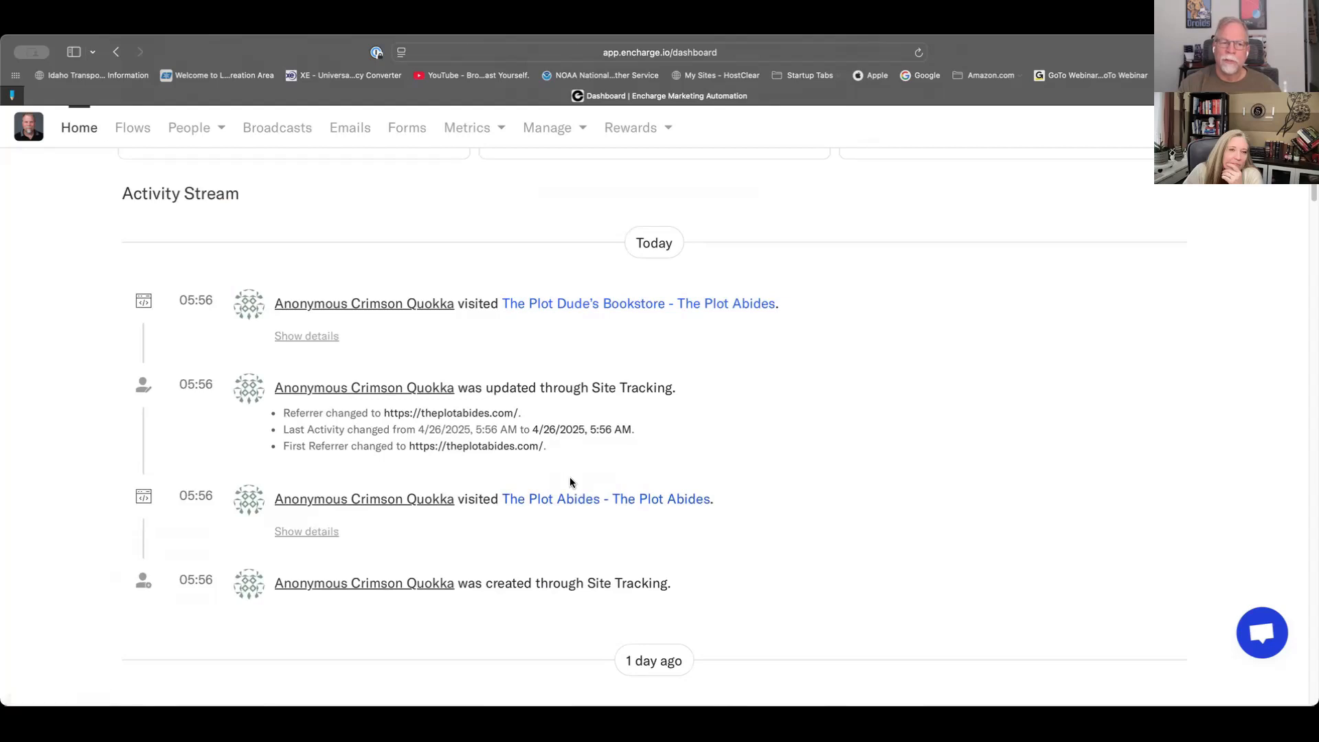
scroll(771, 467, "up", 1)
scroll(737, 488, "up", 4)
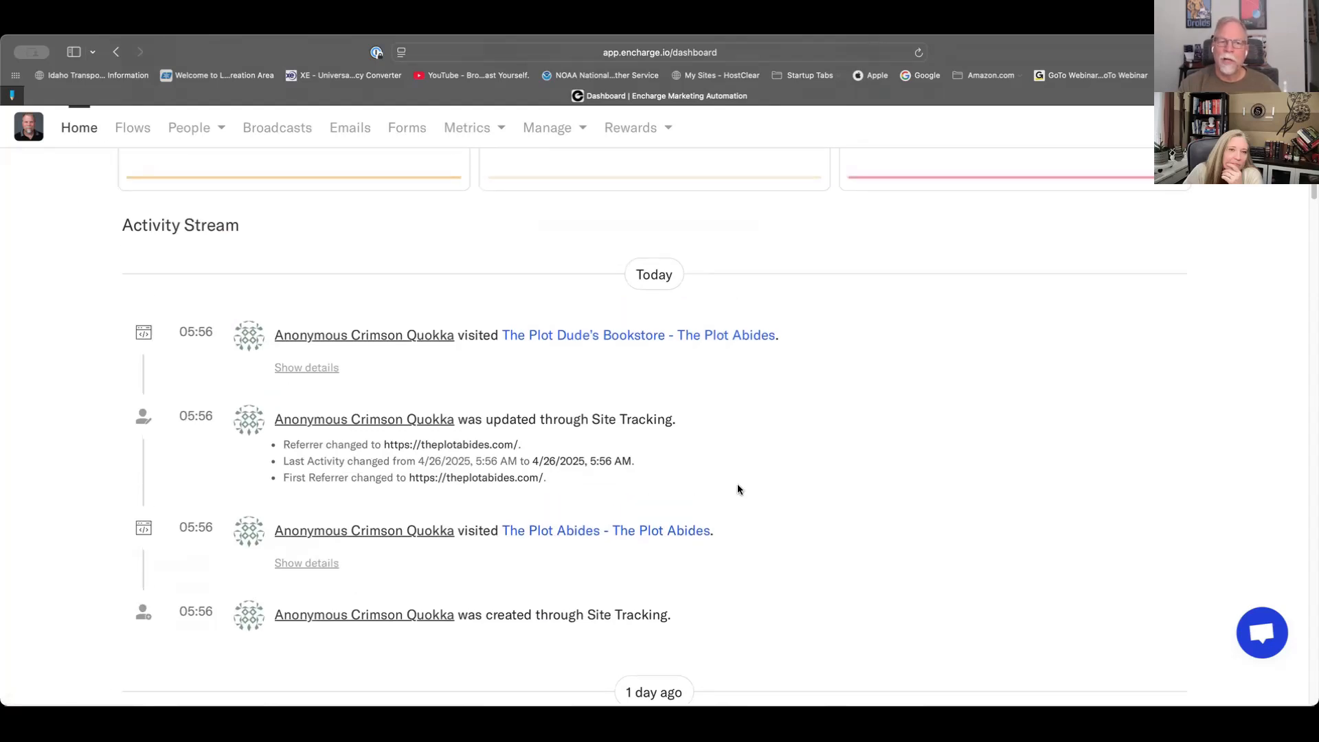
scroll(737, 489, "up", 15)
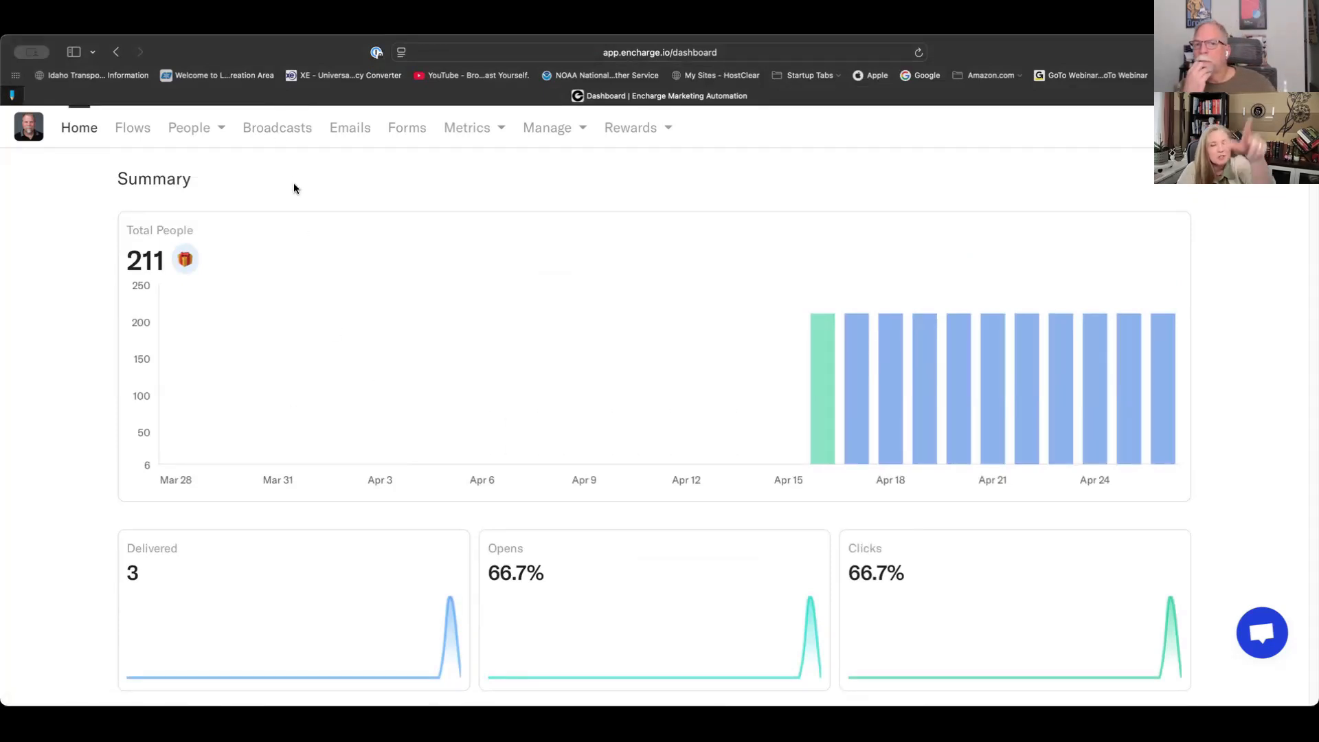
- Review the Activity Stream again, comparing today's site visits with the previous day's email and subscriber flow events
scroll(332, 308, "down", 20)
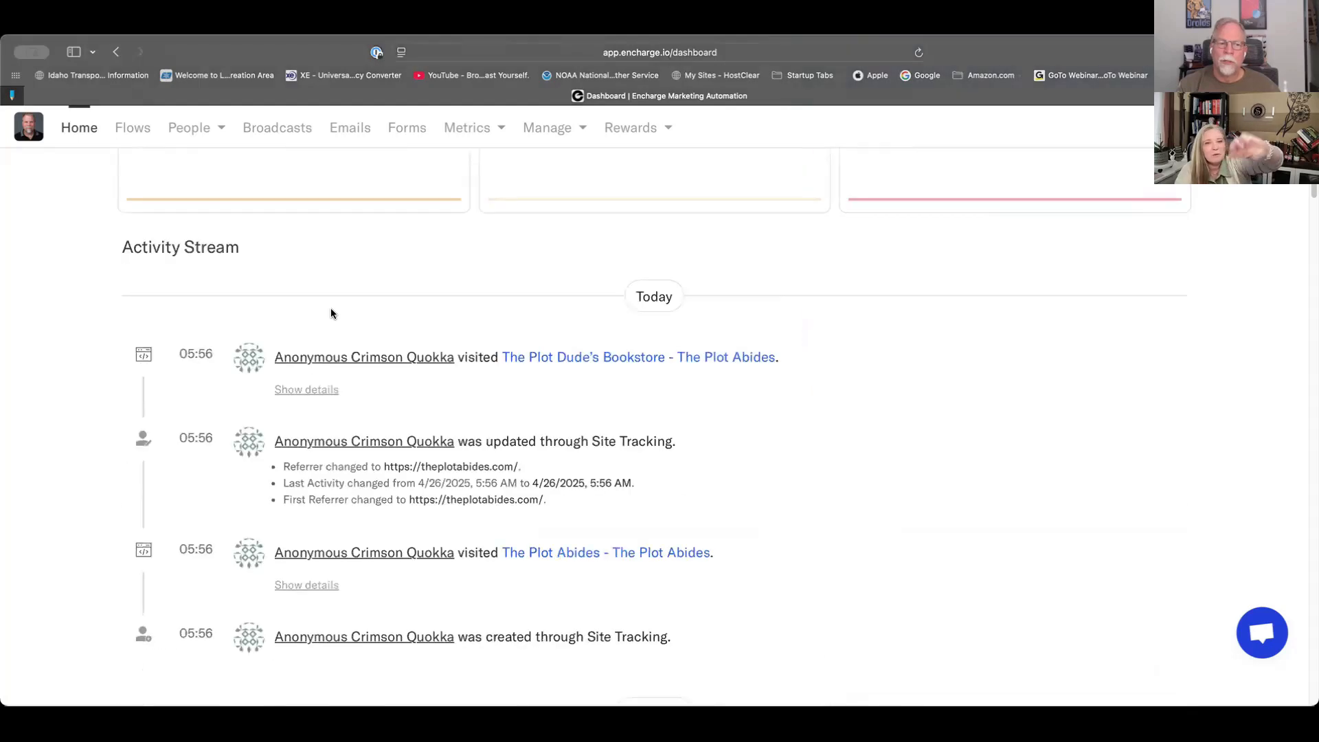
scroll(331, 311, "up", 3)
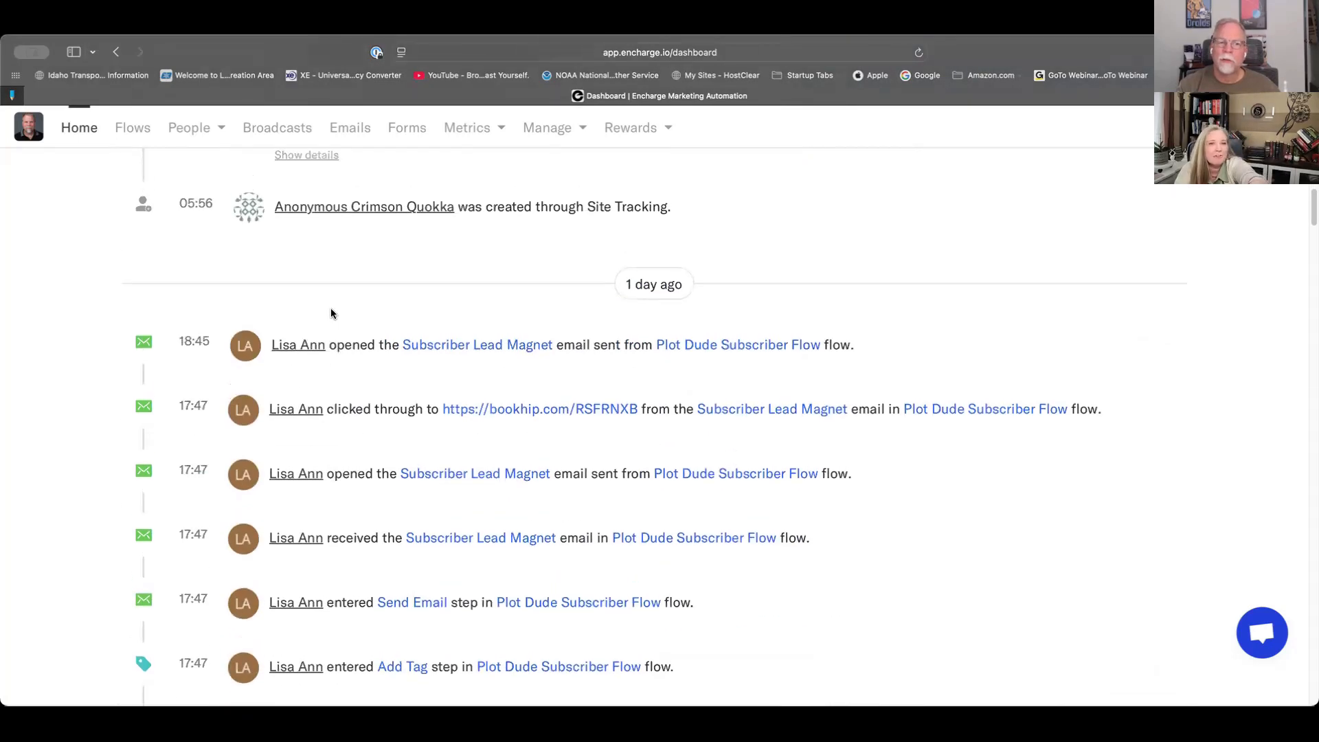
scroll(331, 310, "up", 3)
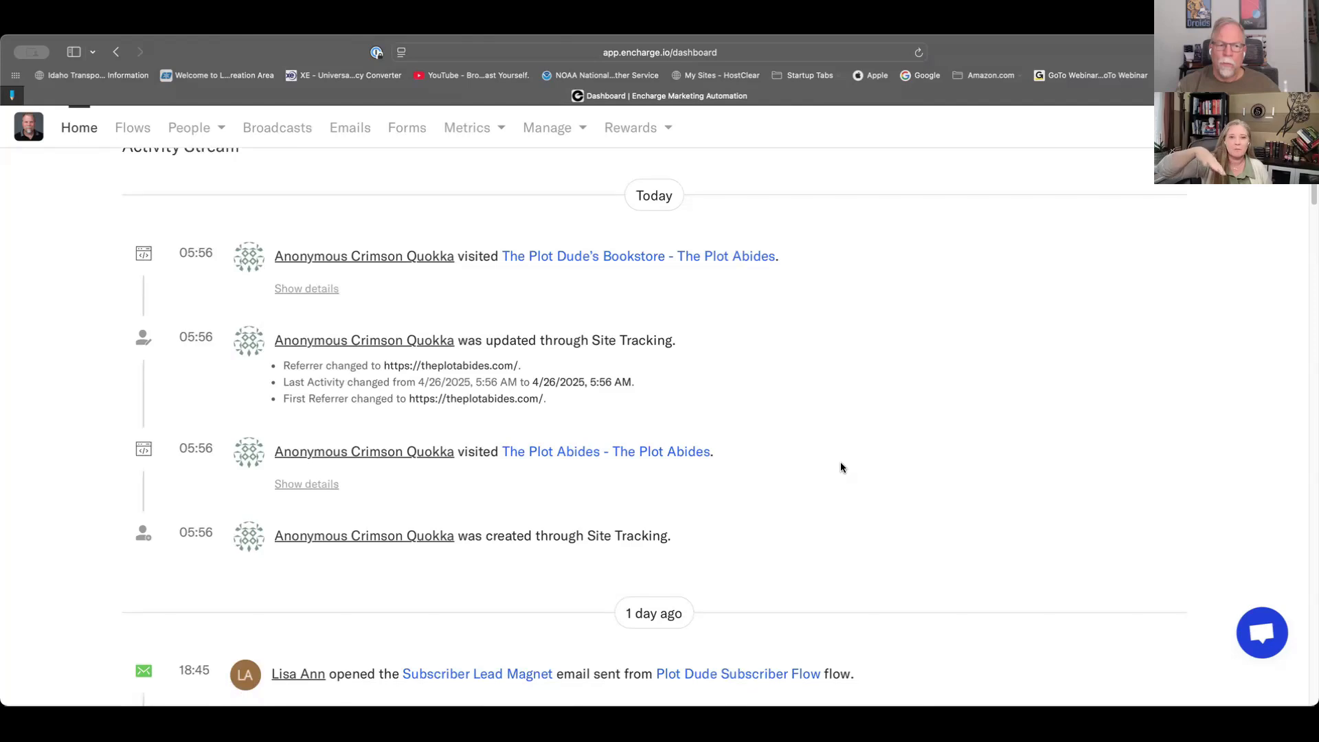
scroll(841, 467, "down", 1)
scroll(840, 462, "down", 1)
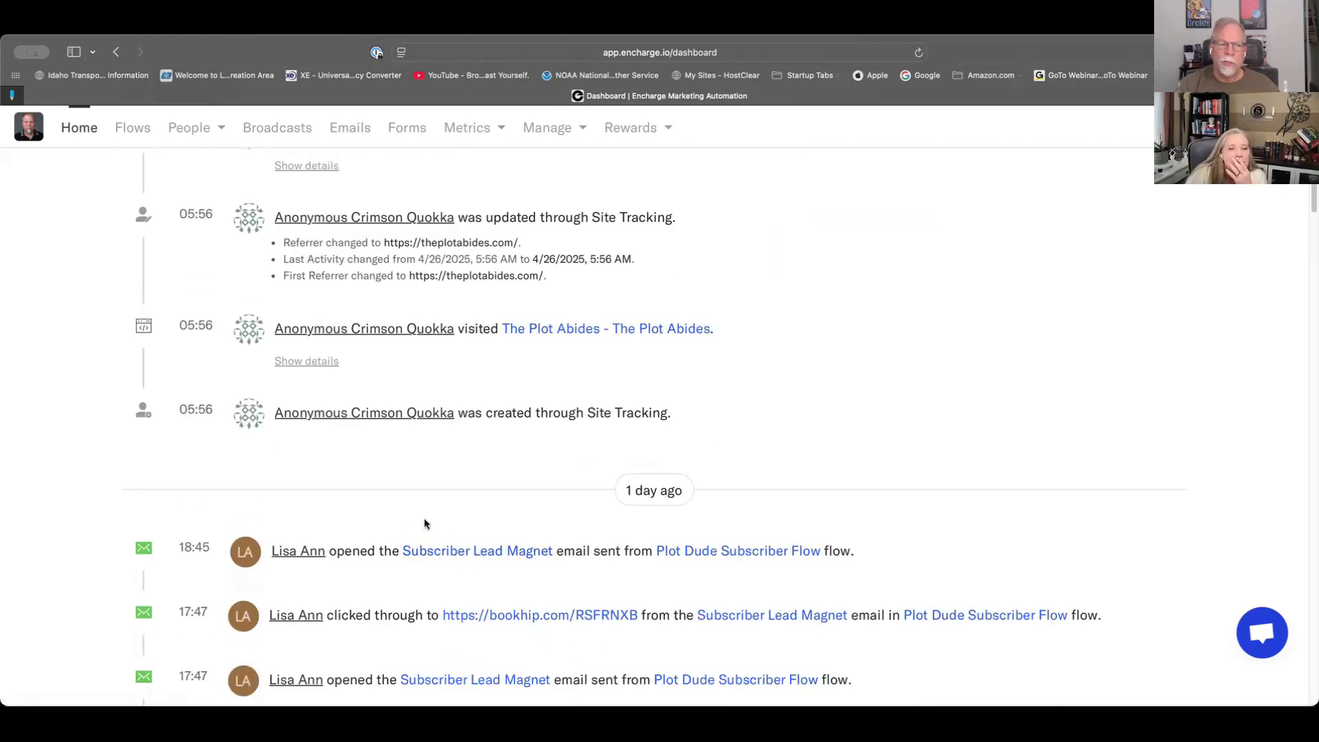
scroll(410, 488, "up", 3)
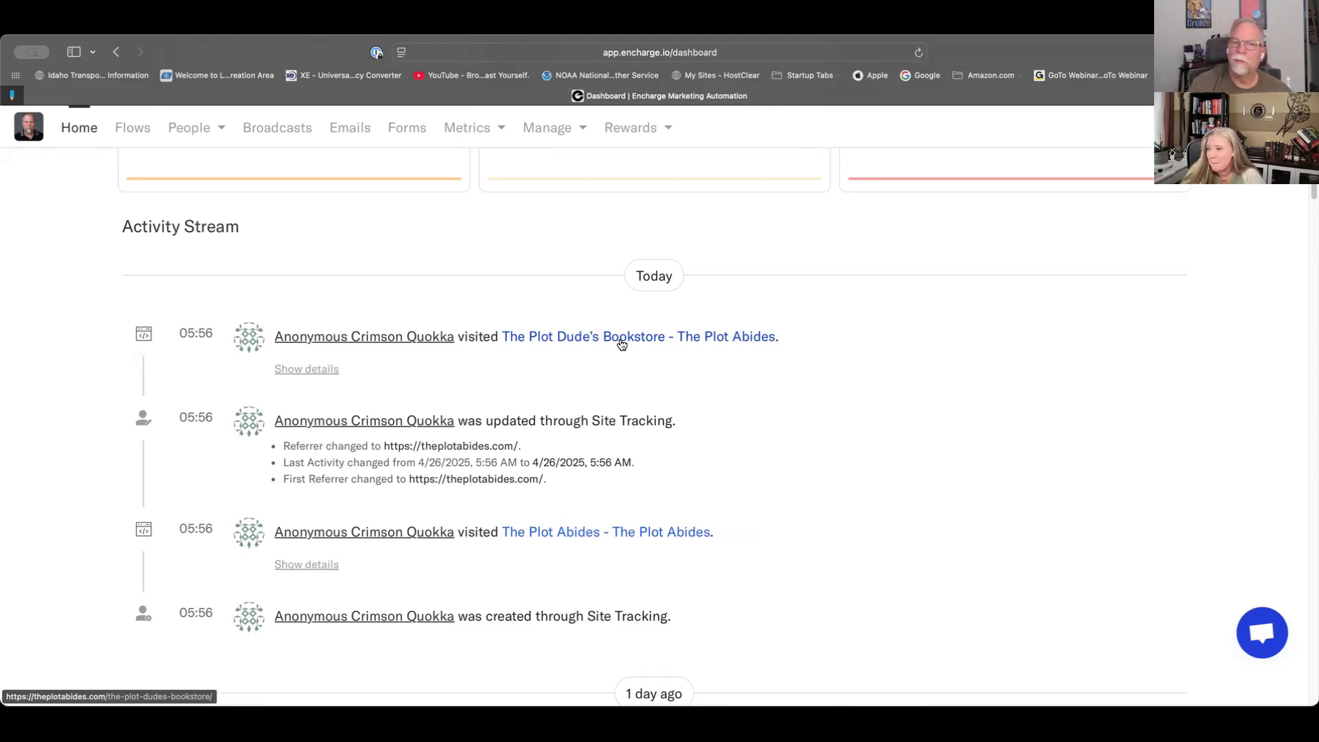
scroll(476, 306, "up", 2)
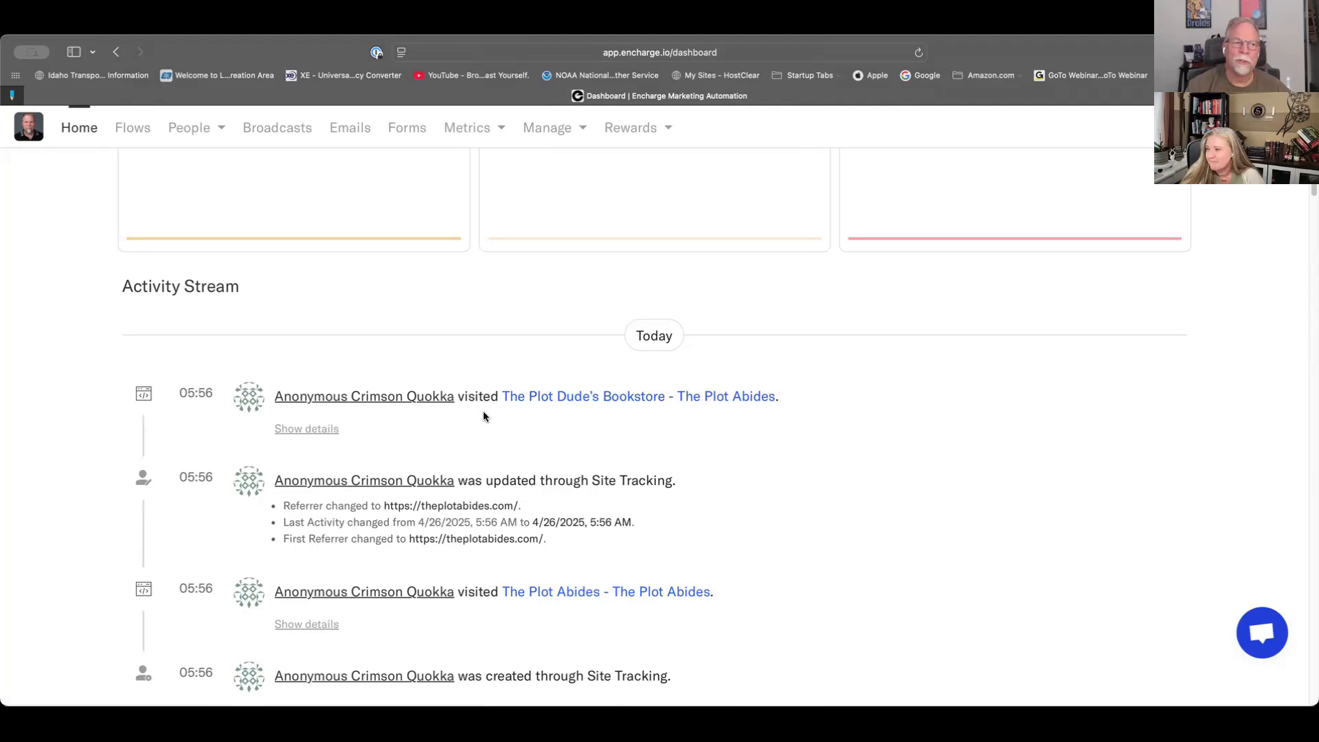
scroll(484, 412, "down", 1)
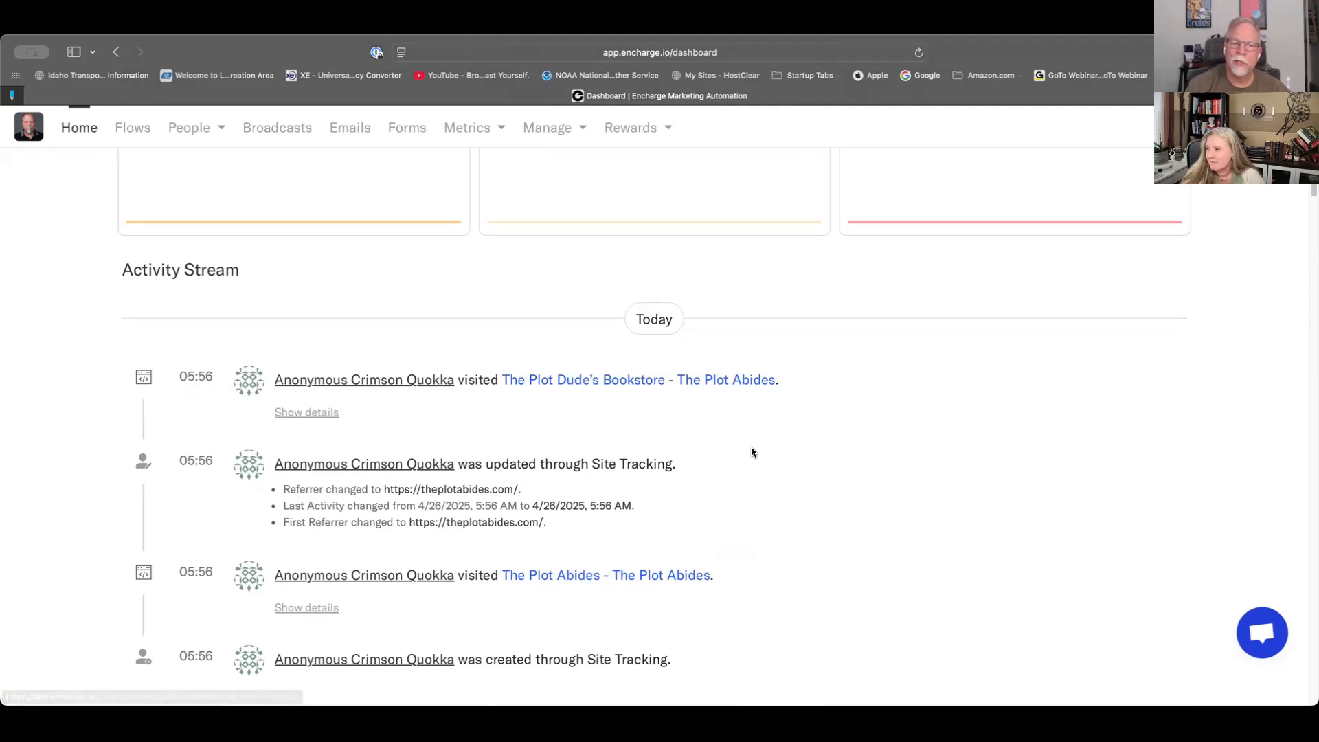
scroll(783, 524, "down", 10)
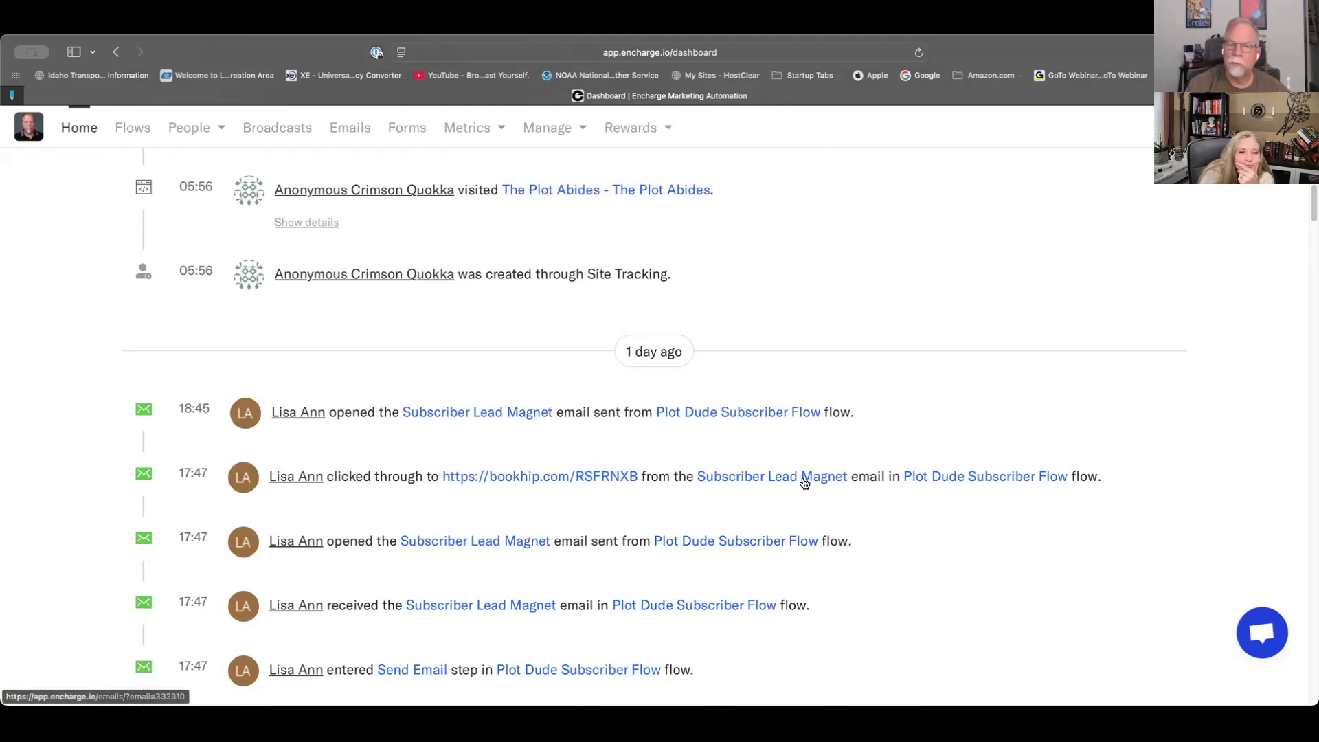
scroll(789, 459, "up", 1)
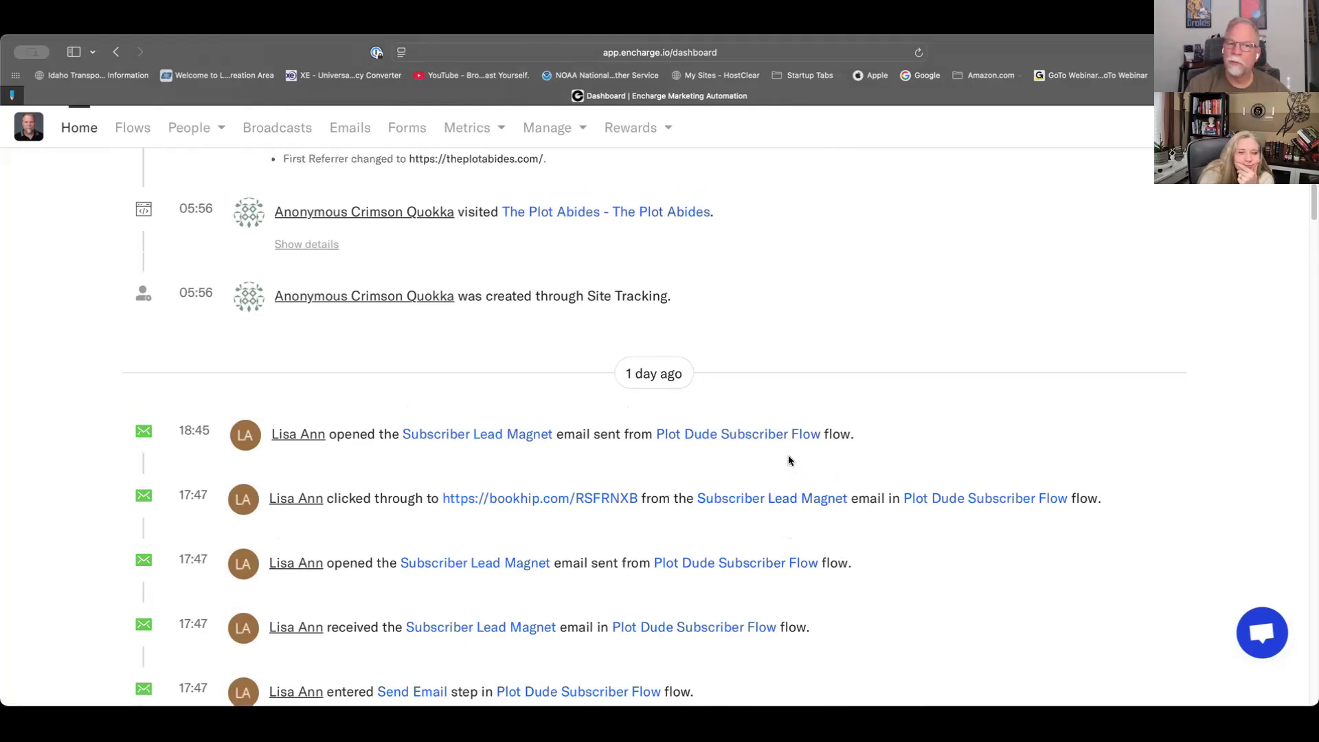
scroll(789, 460, "up", 6)
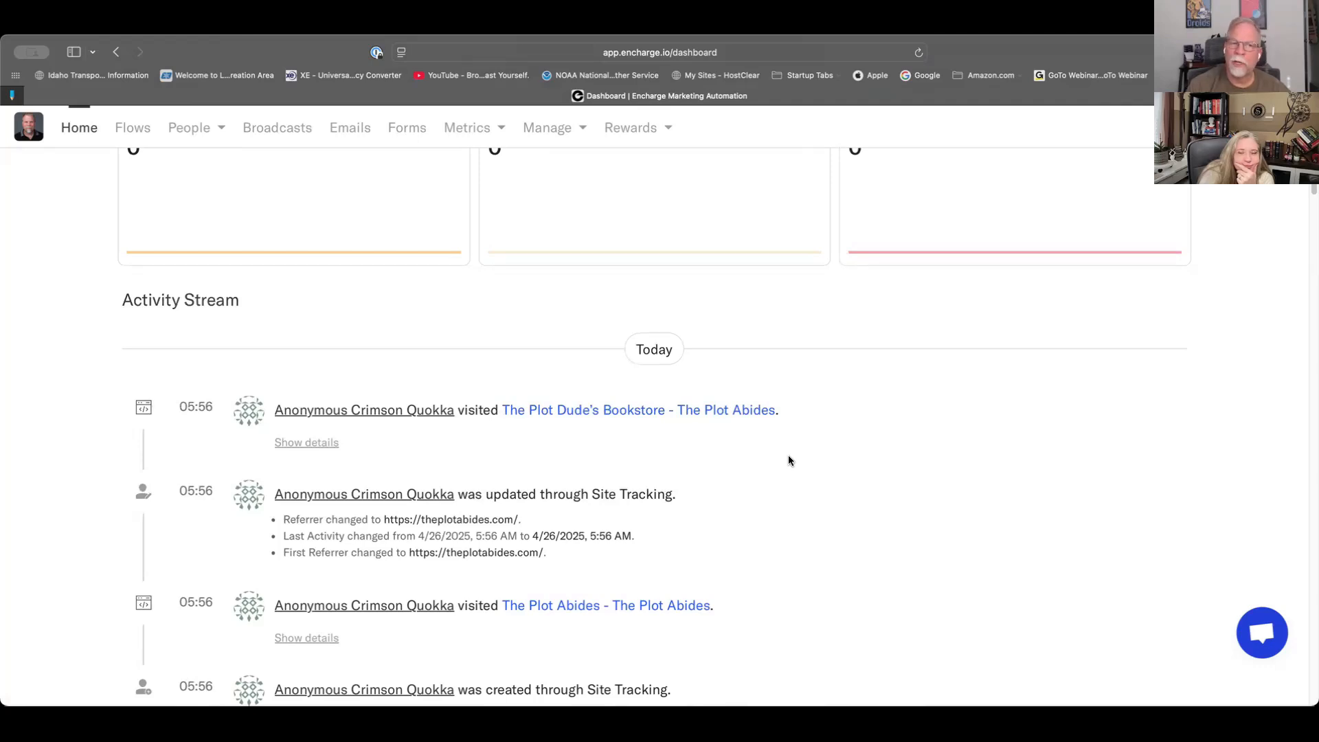
scroll(789, 460, "up", 8)
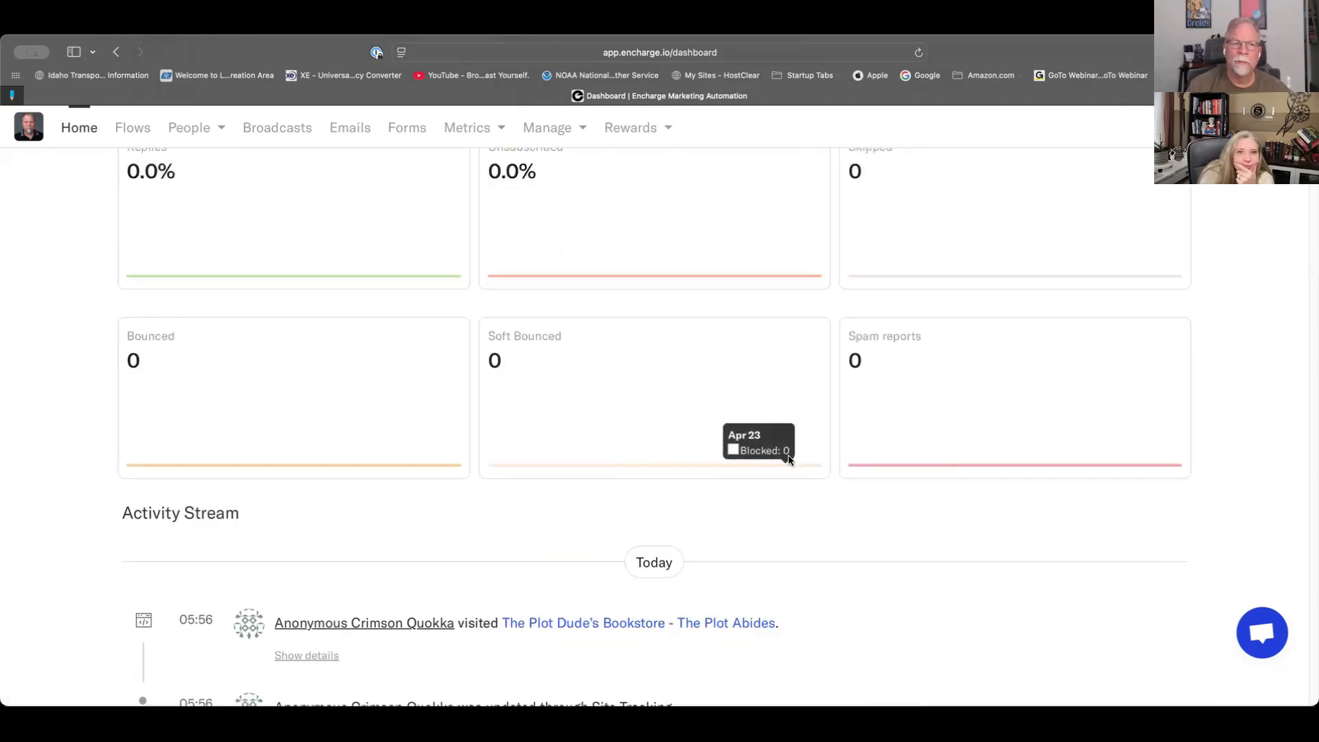
scroll(789, 461, "up", 5)
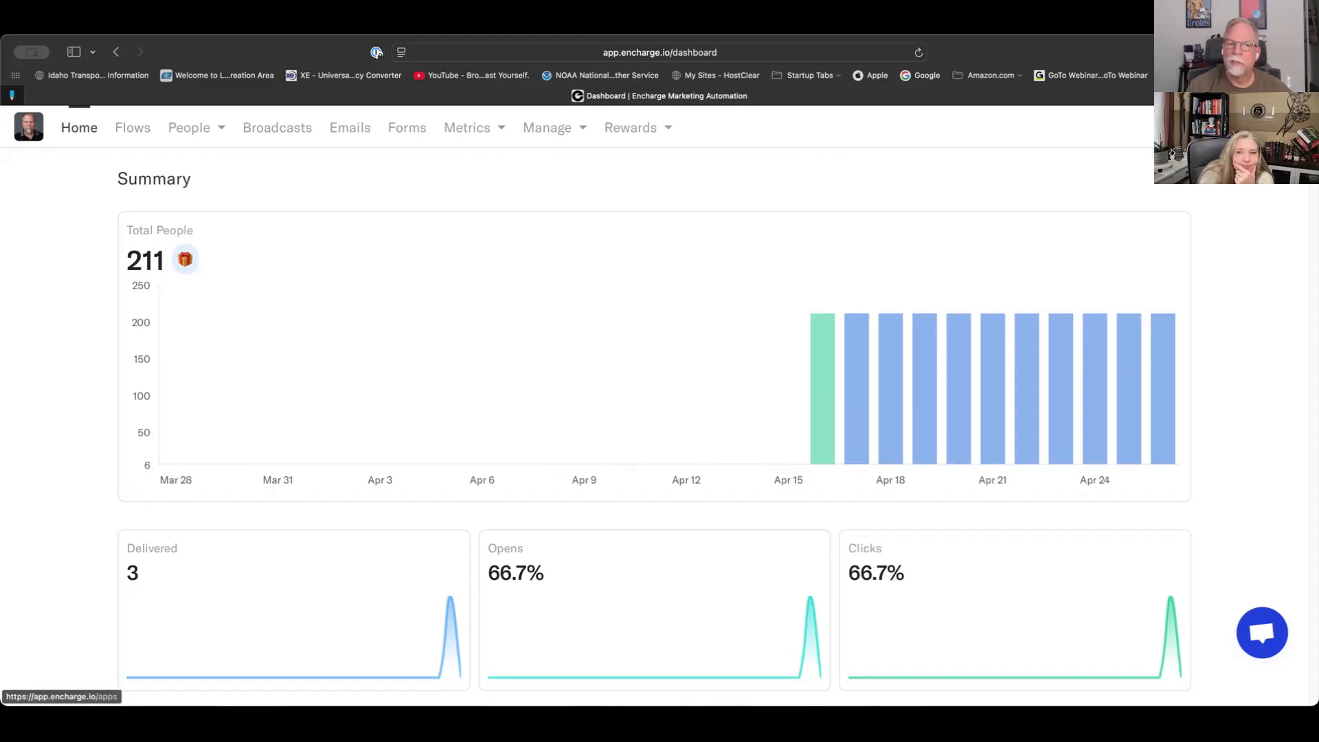
- Open the account settings and show the Manage Accounts page with the main account and its subaccounts
left_click(29, 127)
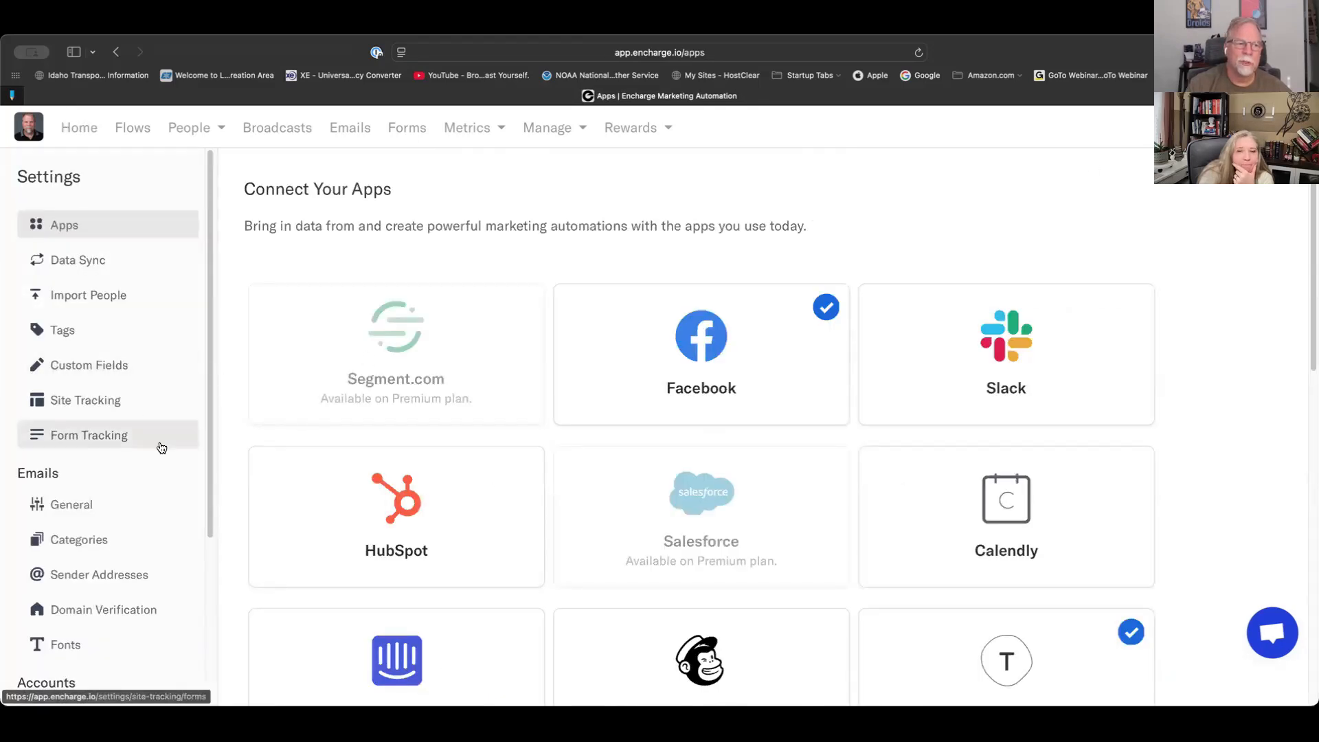
scroll(162, 447, "down", 3)
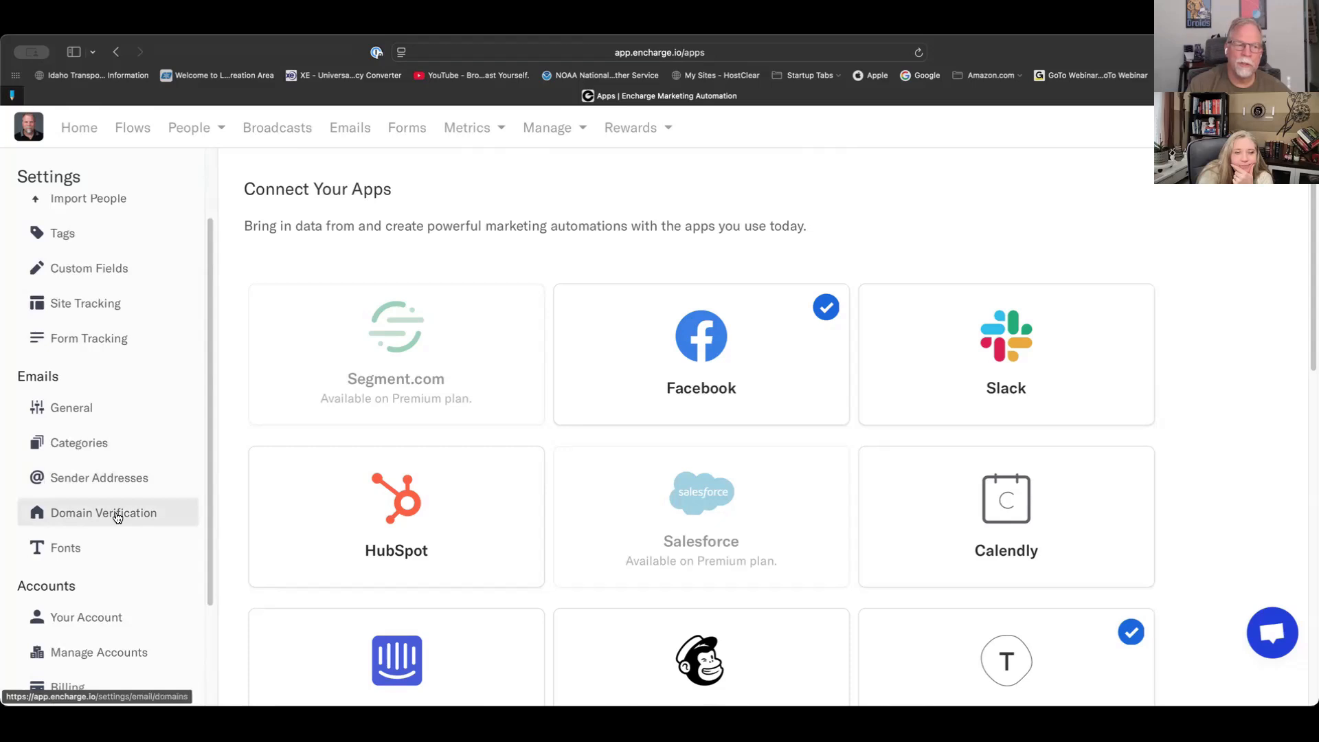
scroll(125, 526, "down", 2)
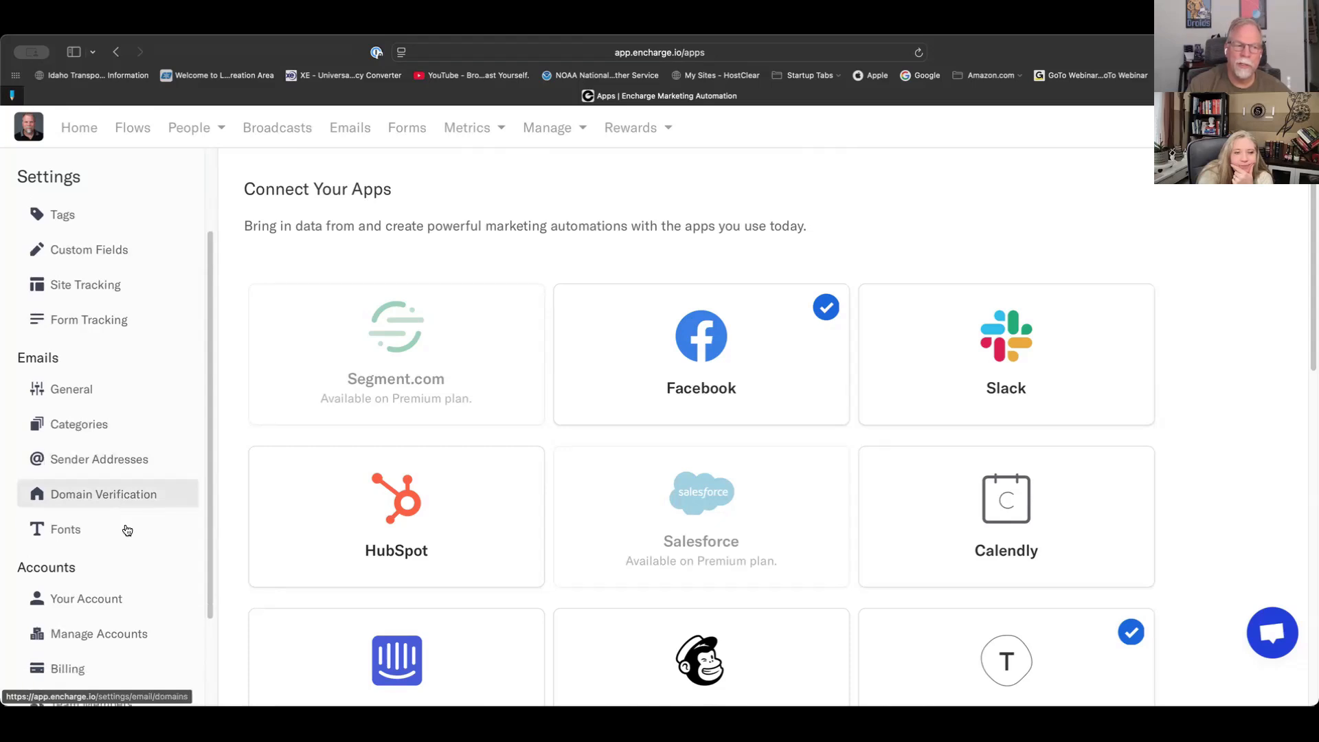
scroll(126, 527, "down", 3)
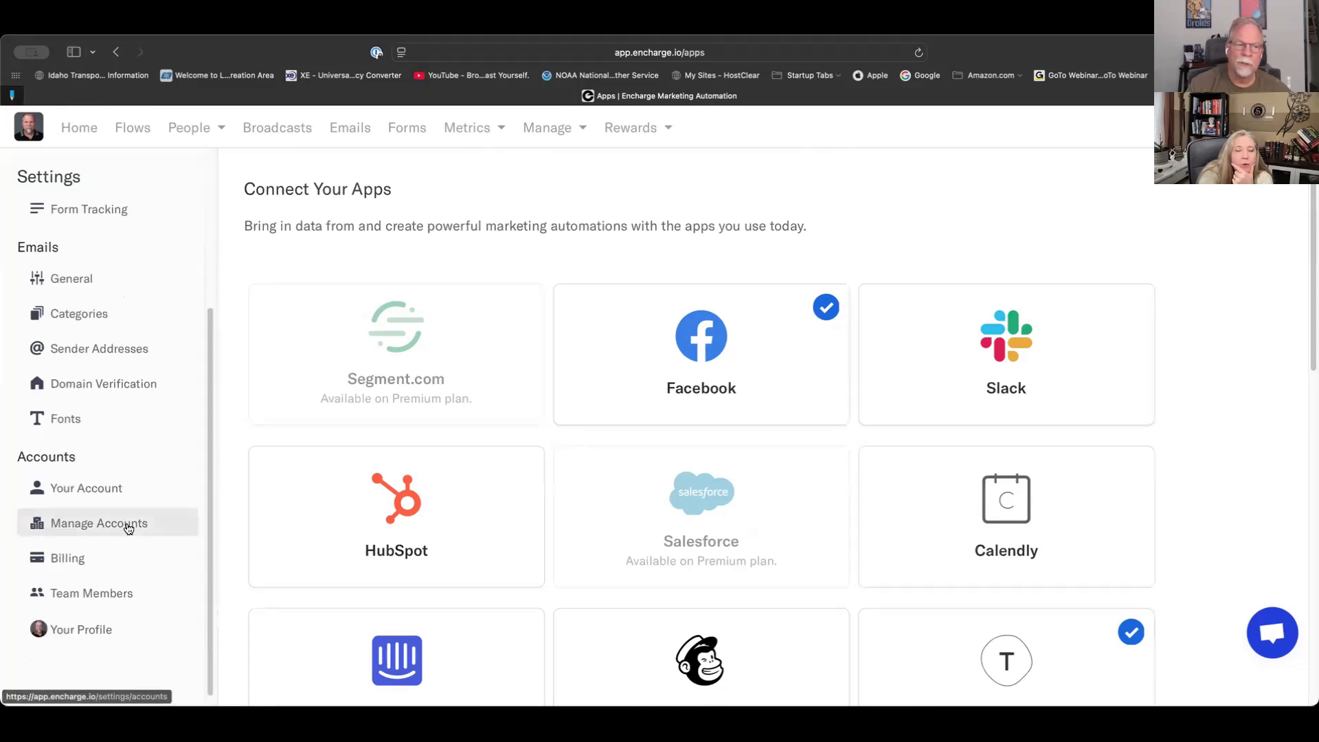
left_click(128, 526)
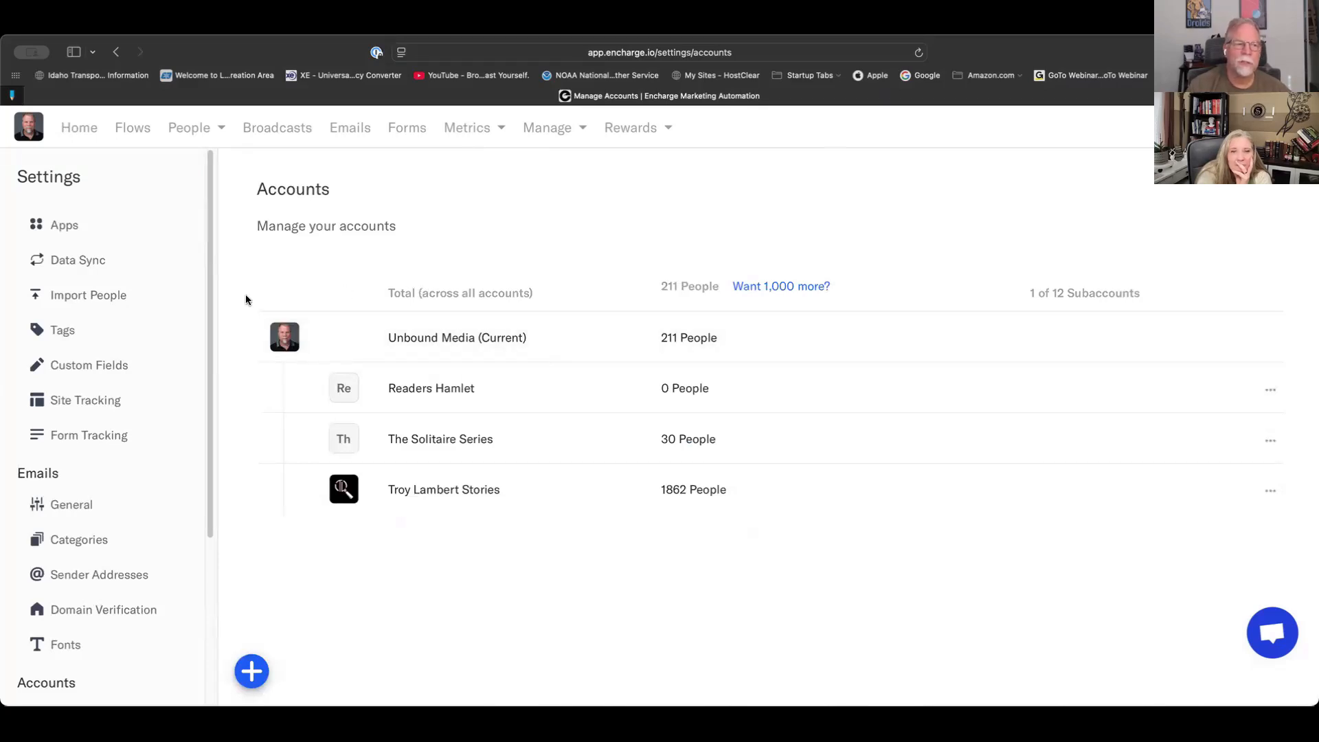
- Open the list of people imports and show the Excel or CSV upload page of a new import, returning to the settings
left_click(127, 301)
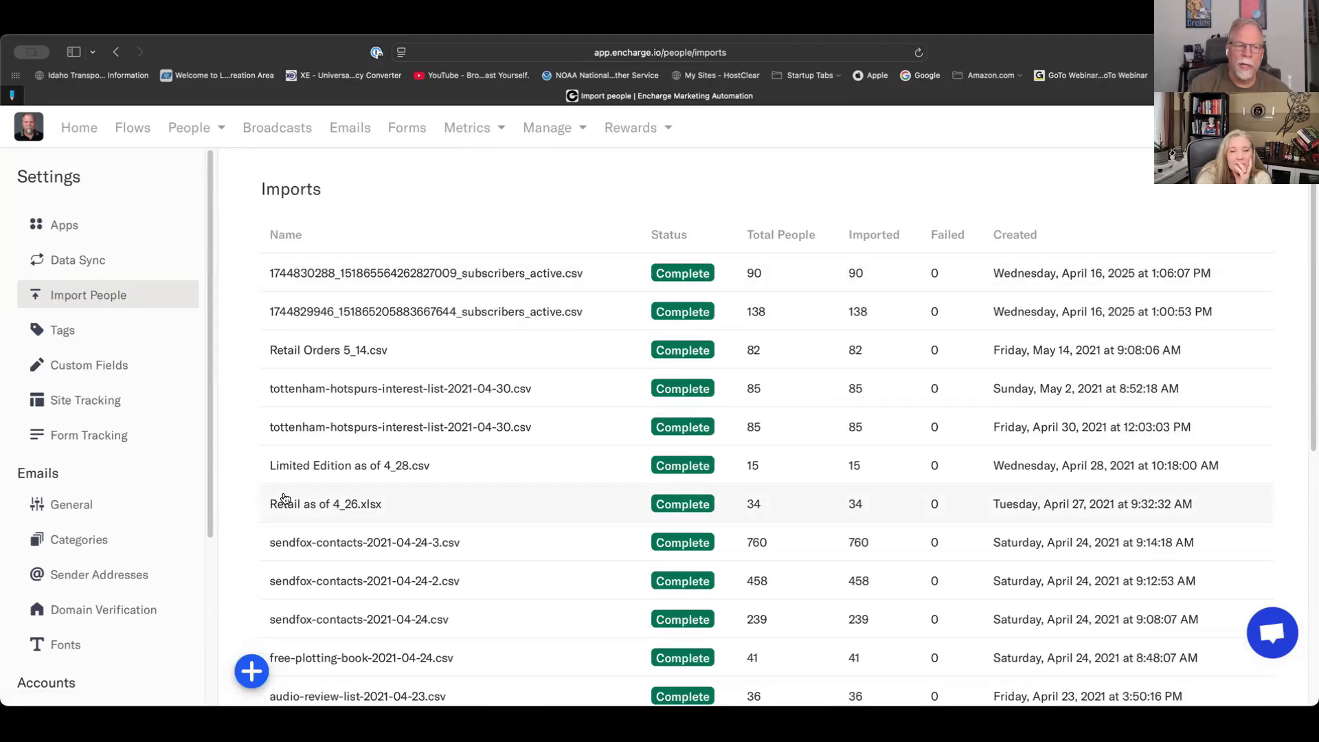
left_click(249, 676)
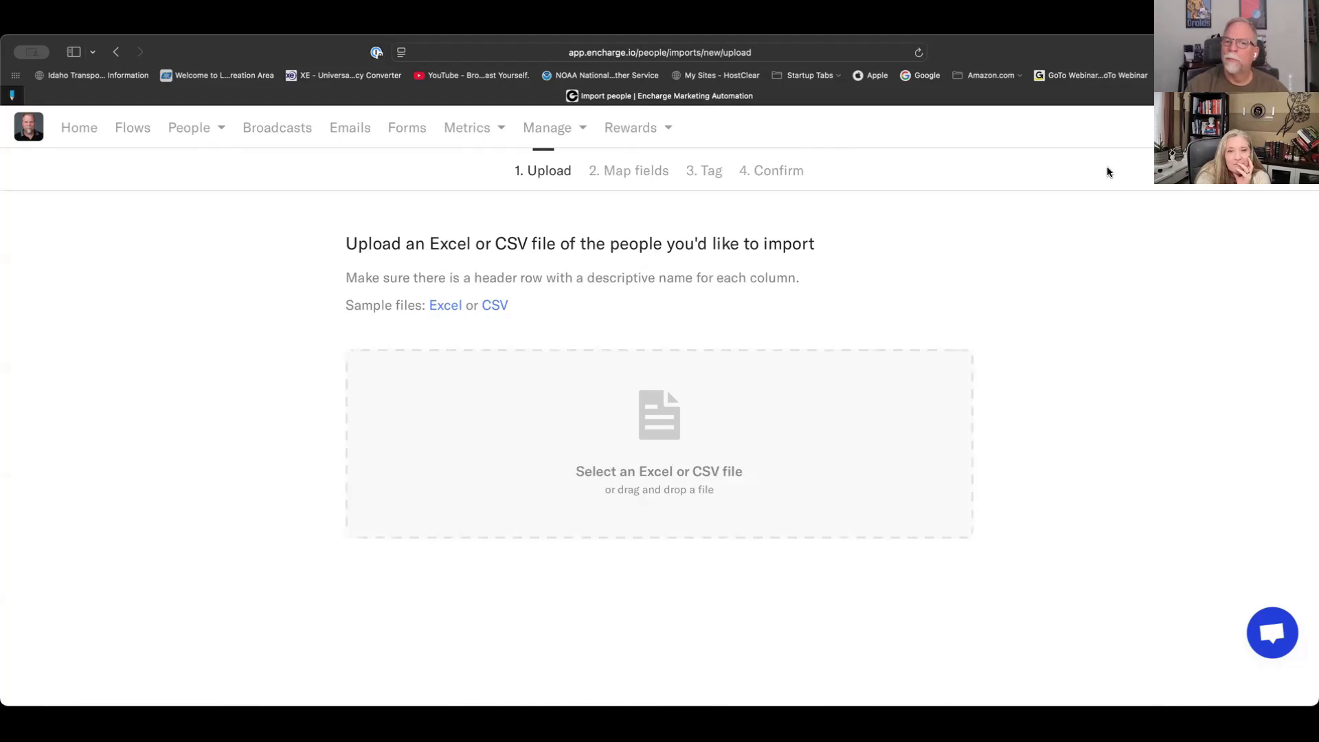
left_click(1234, 128)
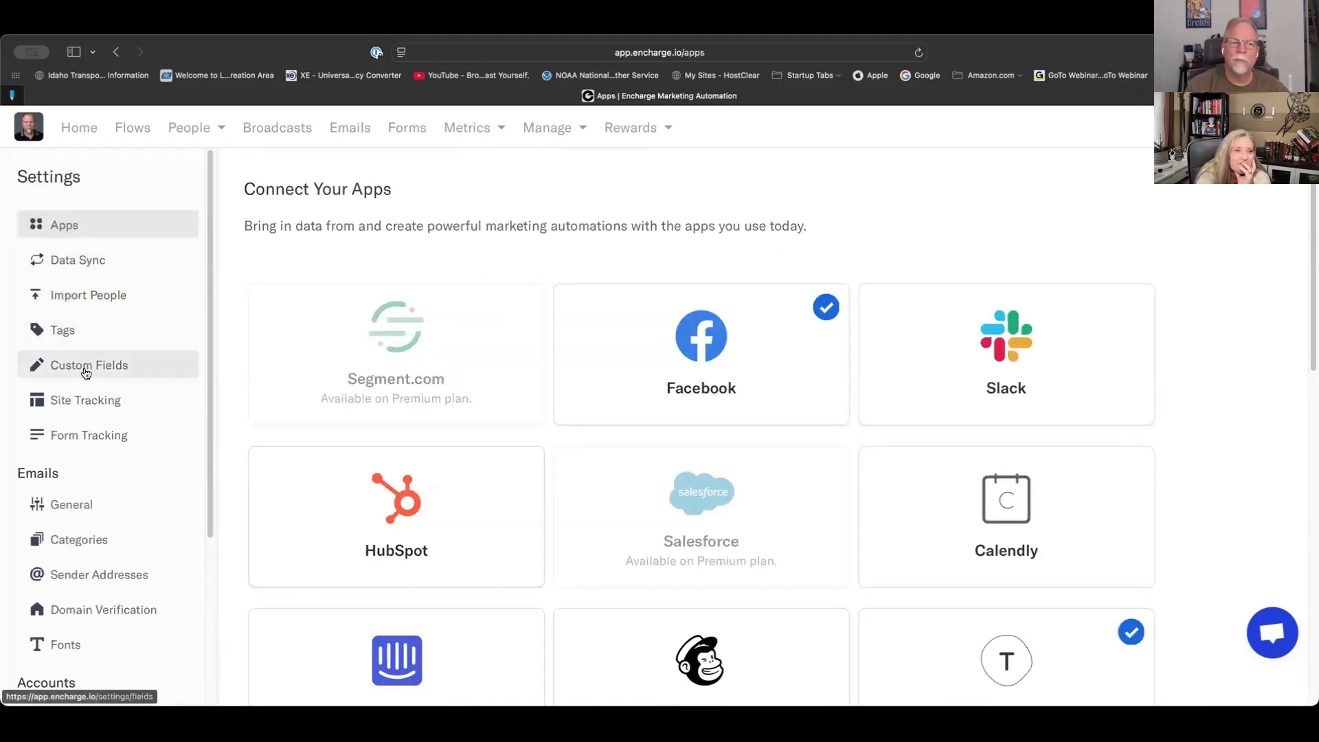
- Reopen the Manage Accounts page and show the actions available for the Readers Hamlet subaccount
scroll(100, 542, "down", 3)
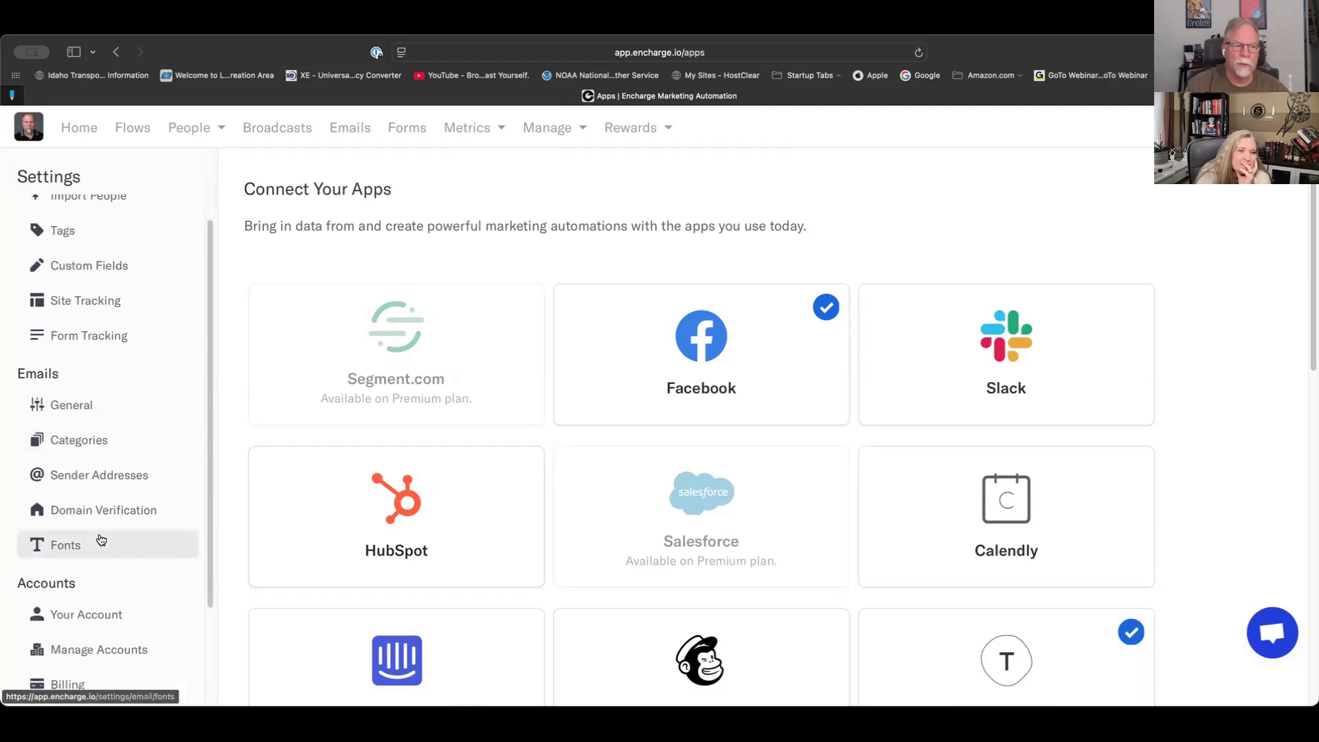
left_click(134, 652)
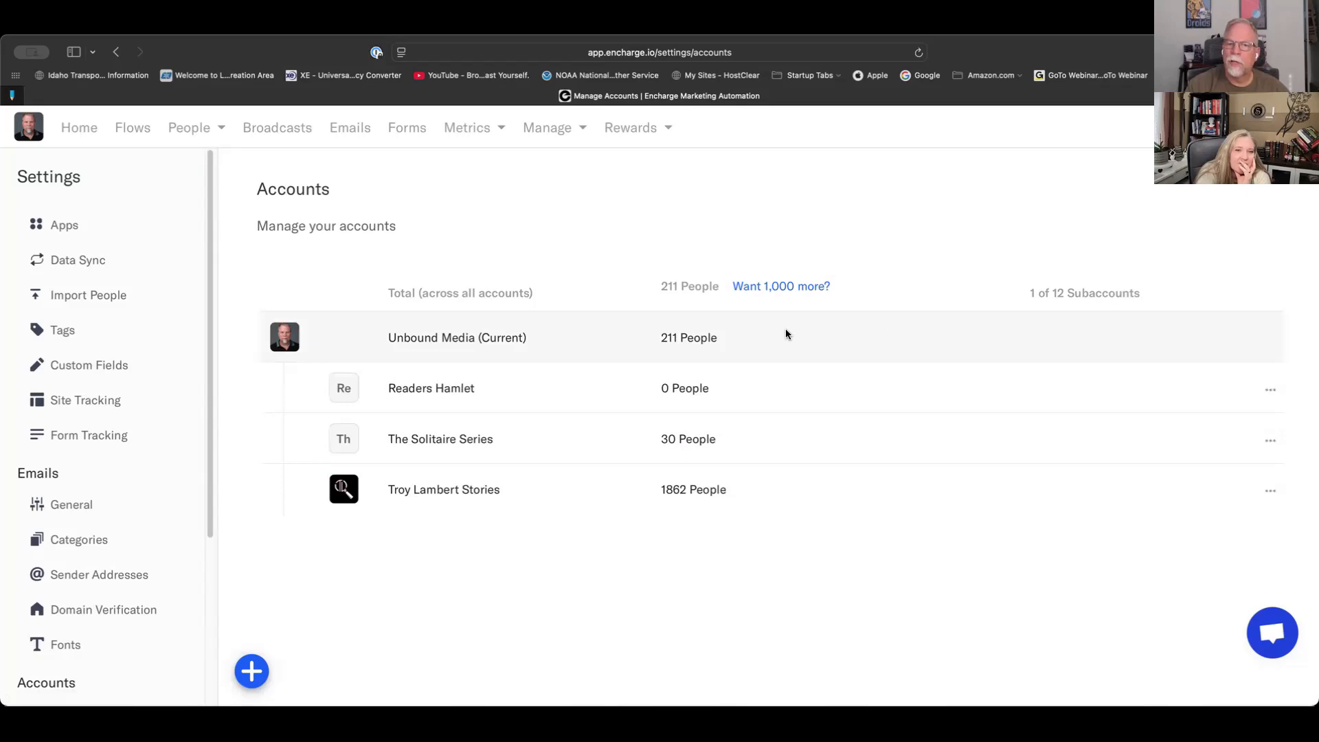
left_click(1271, 392)
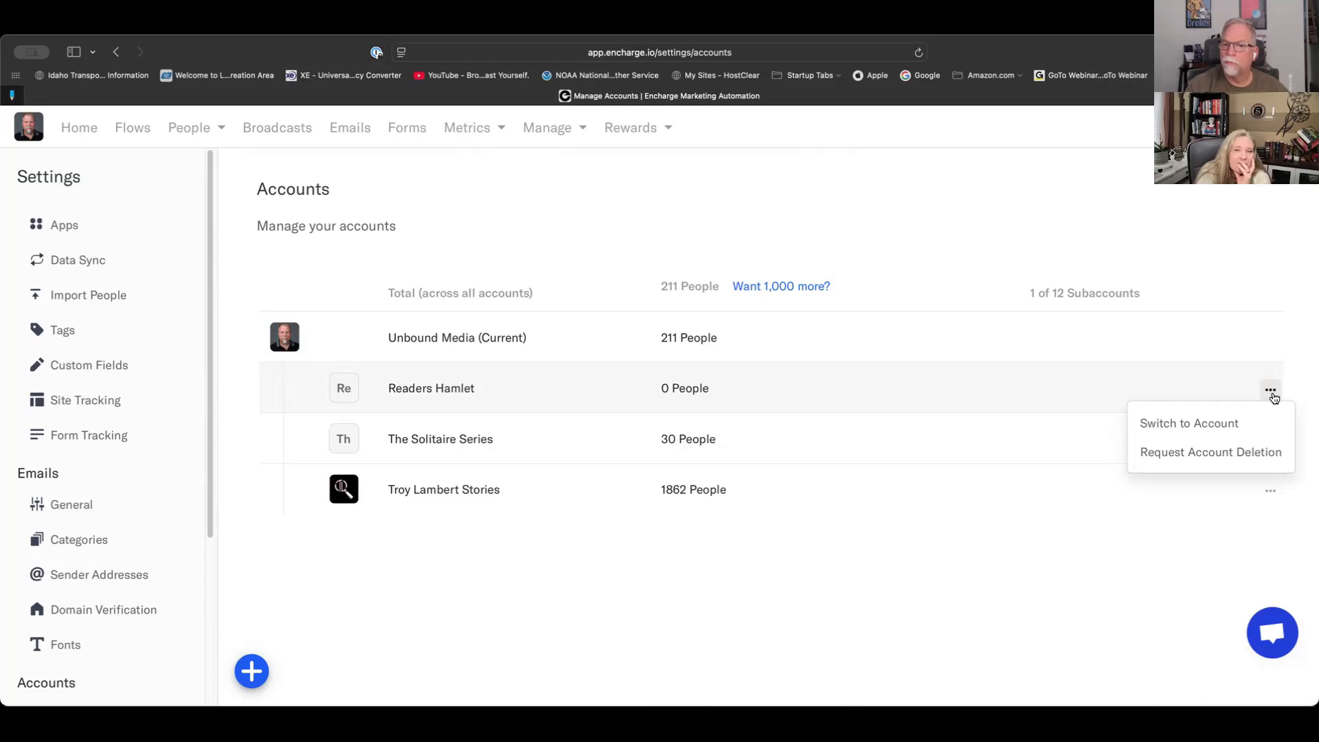
left_click(1271, 392)
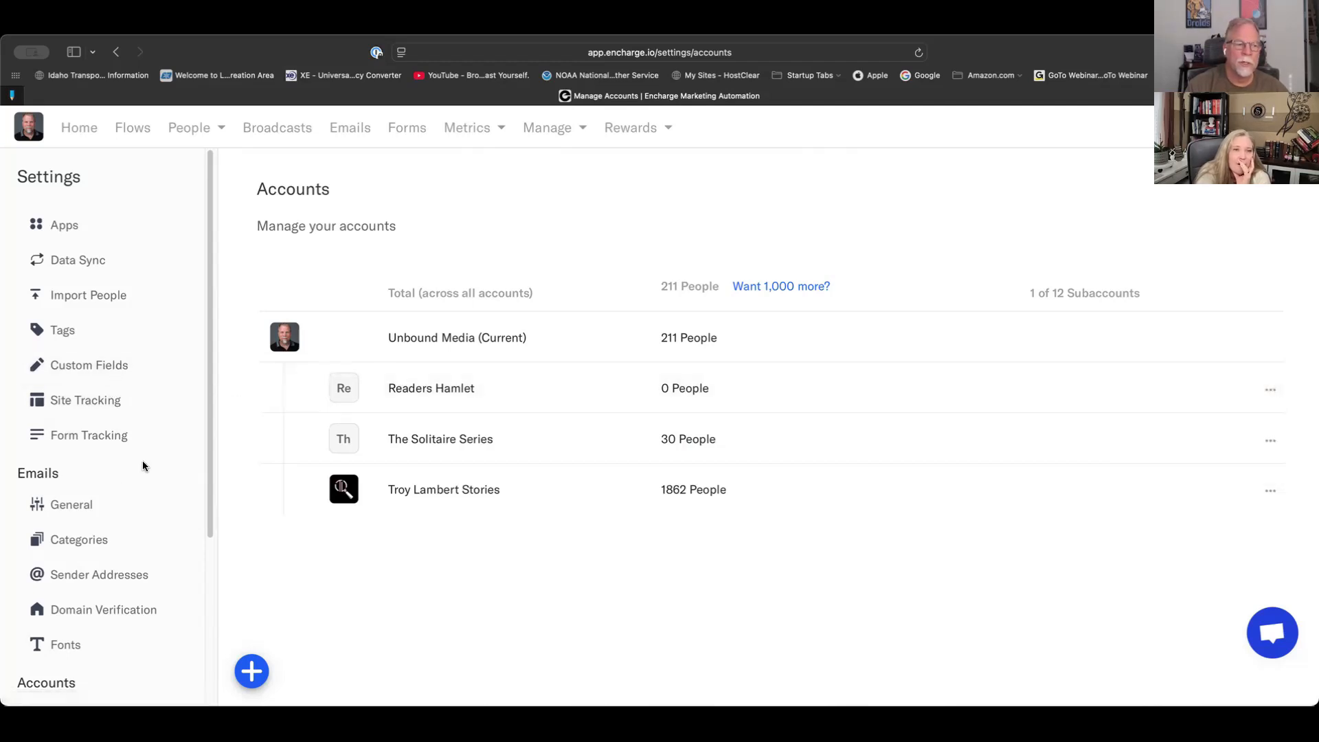
- Open the email categories and show the form for creating a category, closing it without saving
scroll(143, 462, "down", 2)
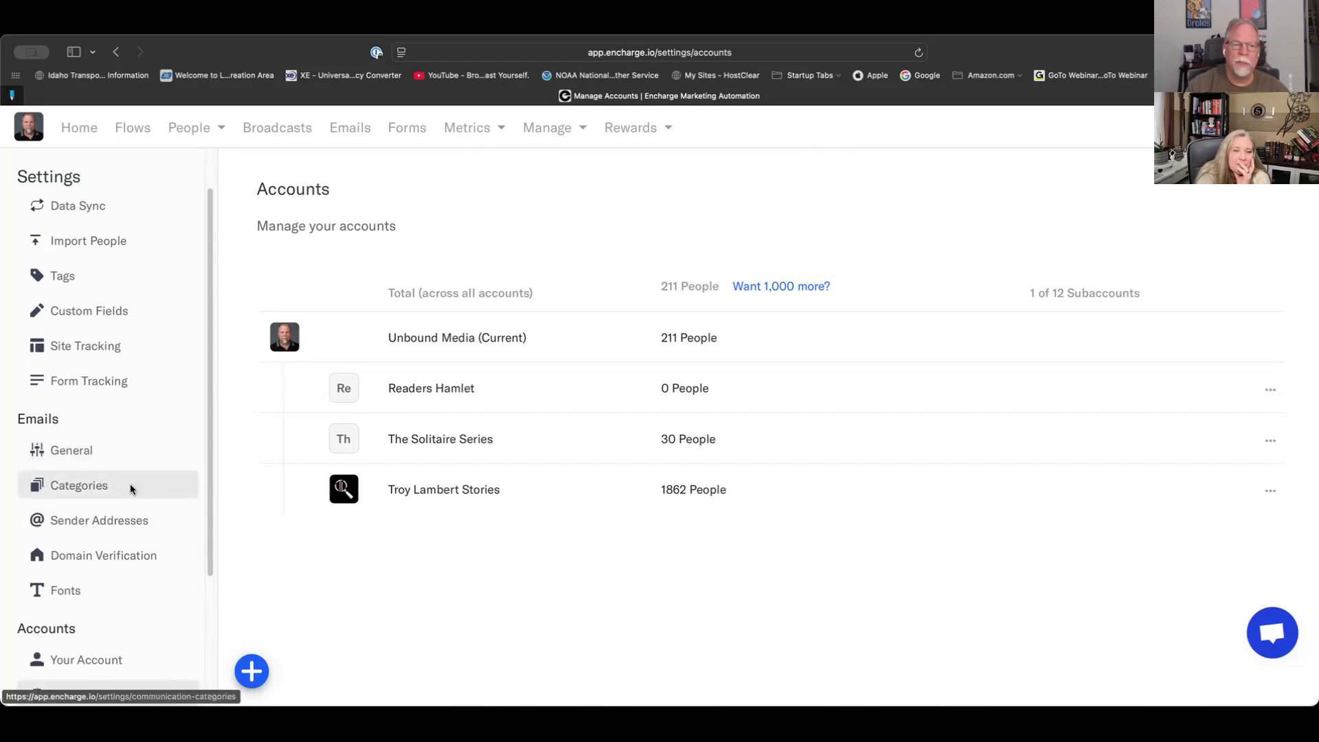
left_click(131, 488)
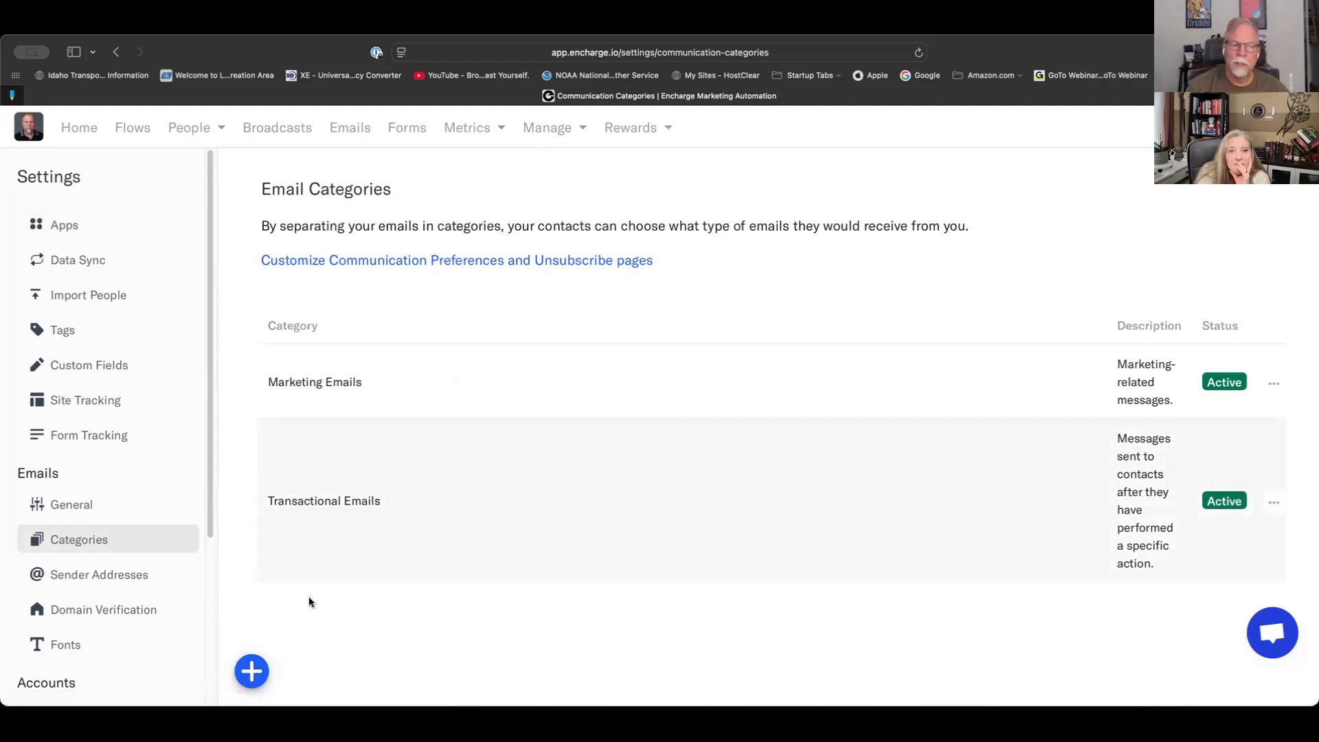
left_click(252, 671)
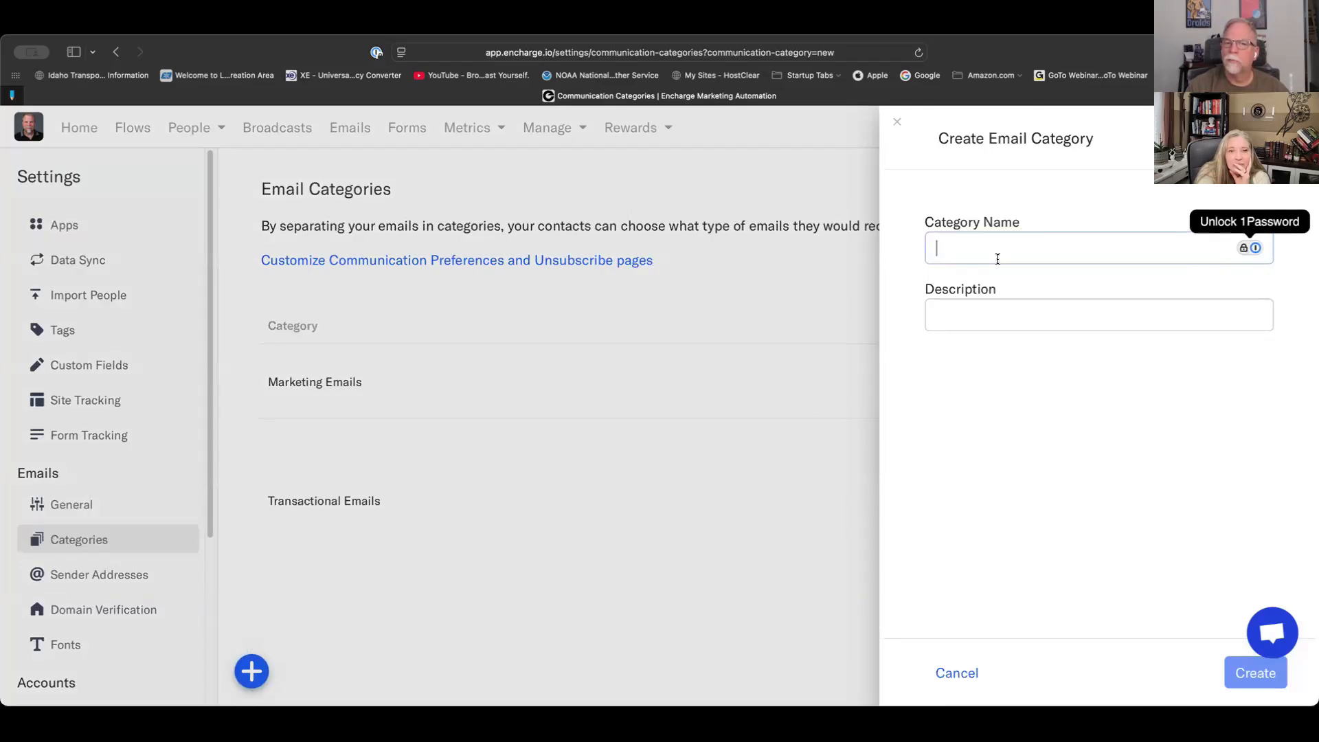
left_click(898, 123)
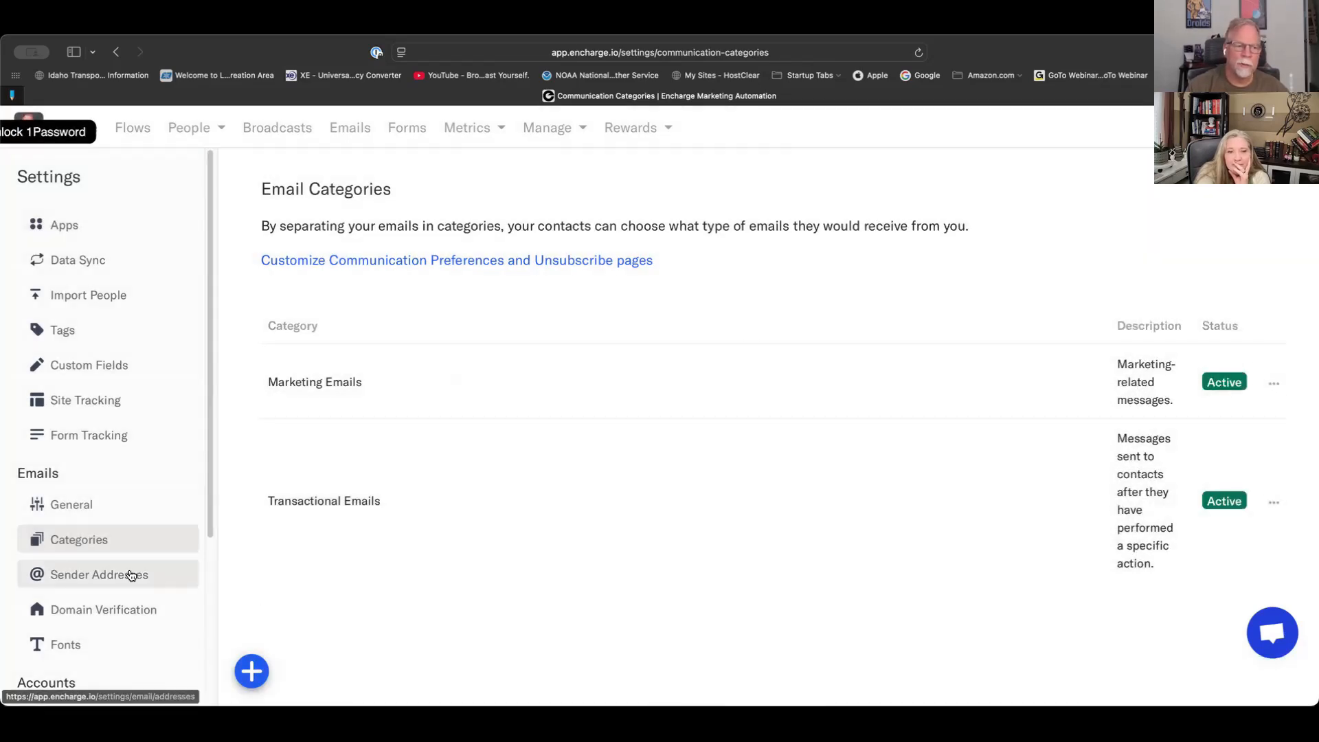
- Review the sender addresses and the list of email domains used for sending
left_click(131, 574)
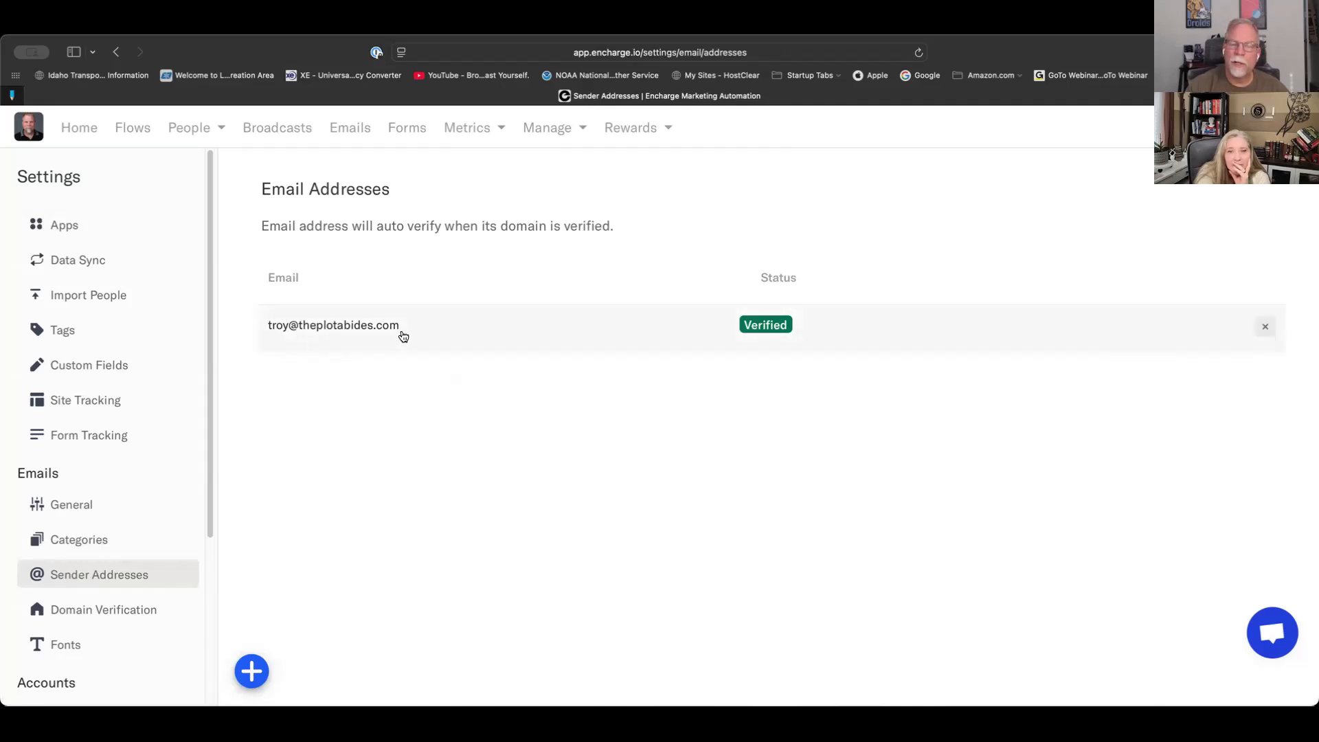
left_click(103, 610)
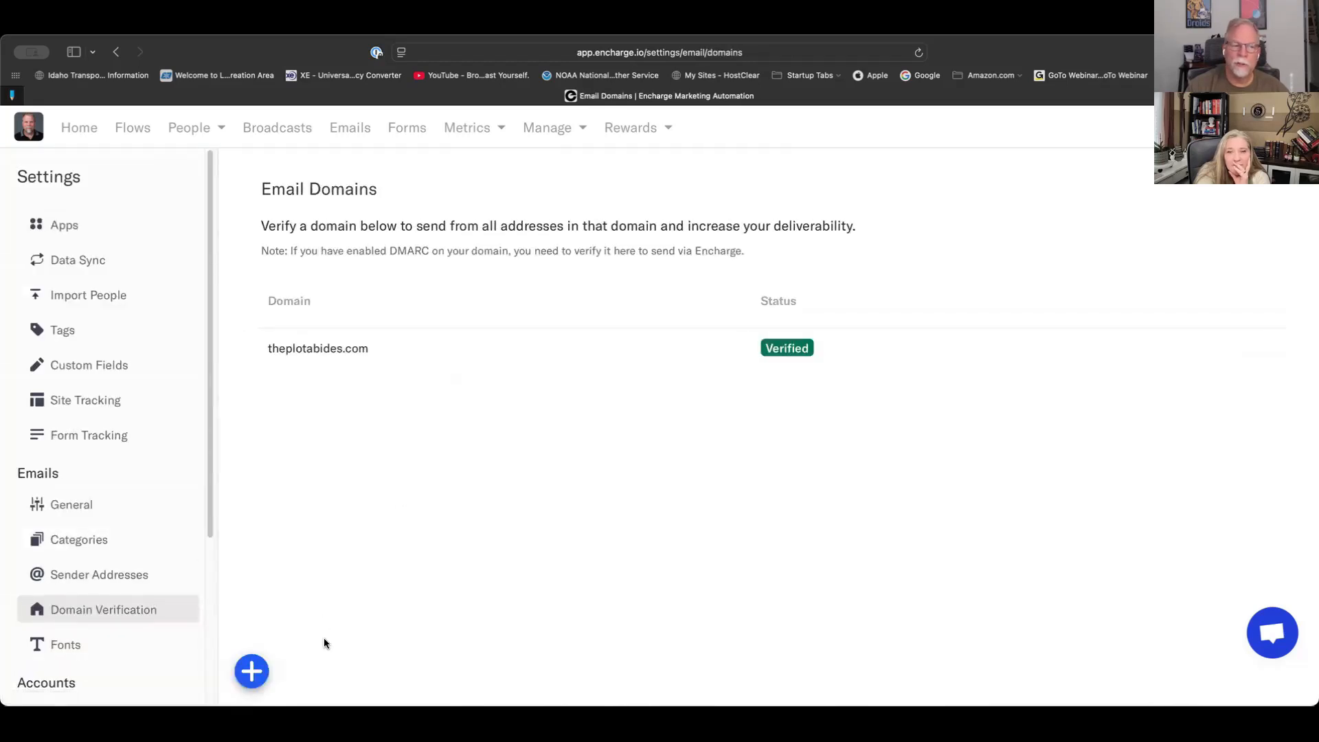
- Try to add domain.com as an email domain for verification
left_click(249, 671)
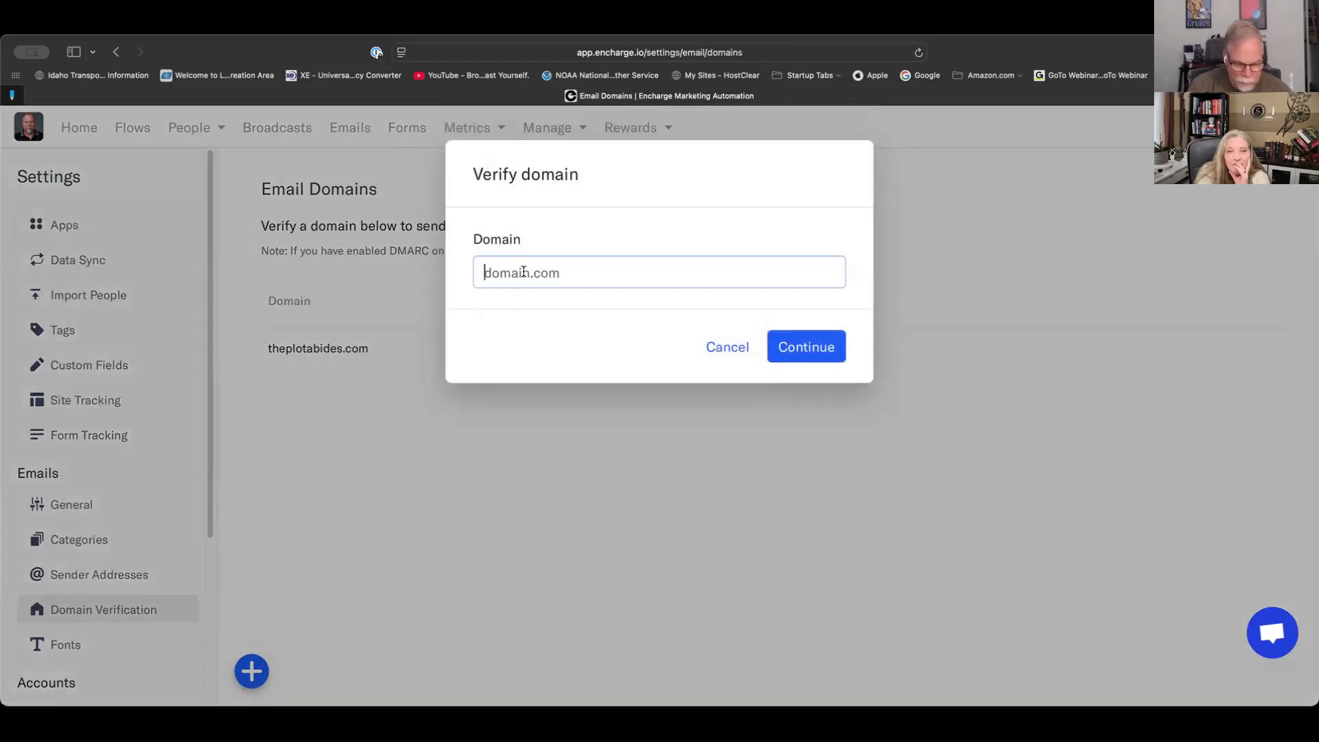
type("domain.com")
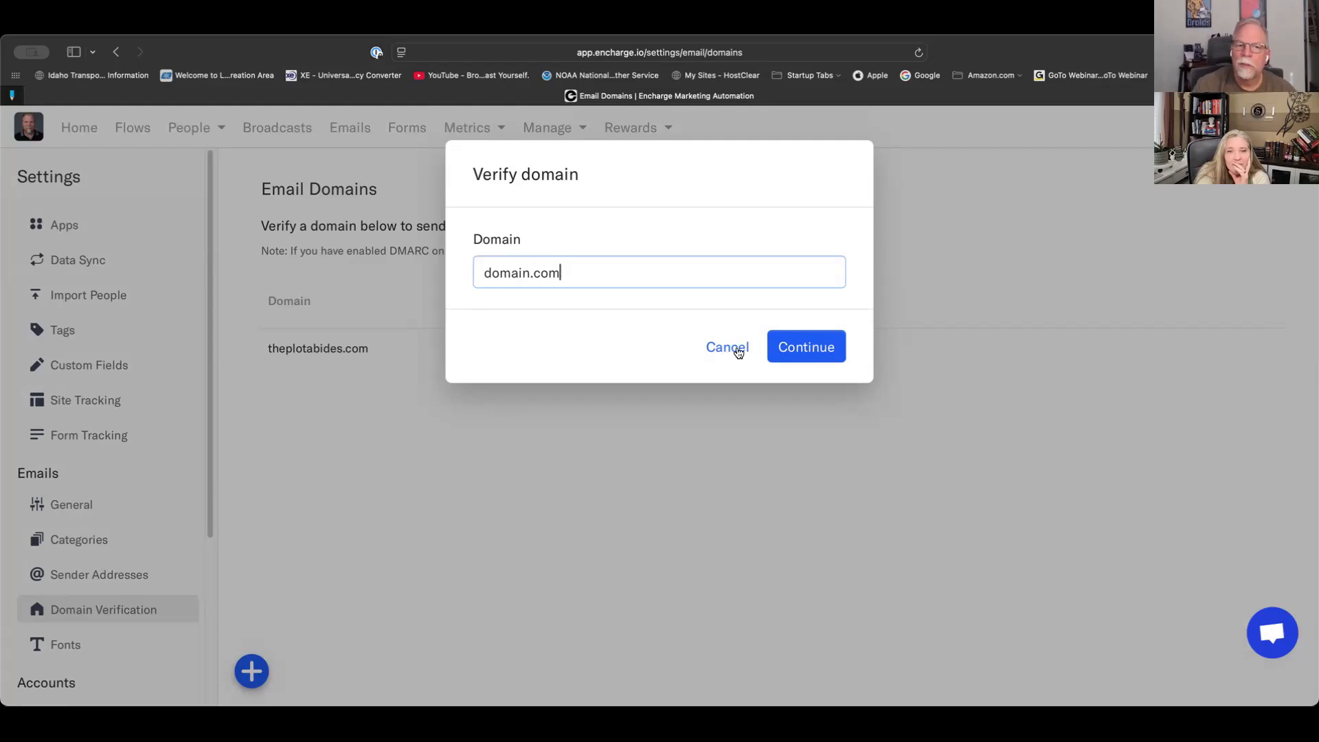
left_click(807, 347)
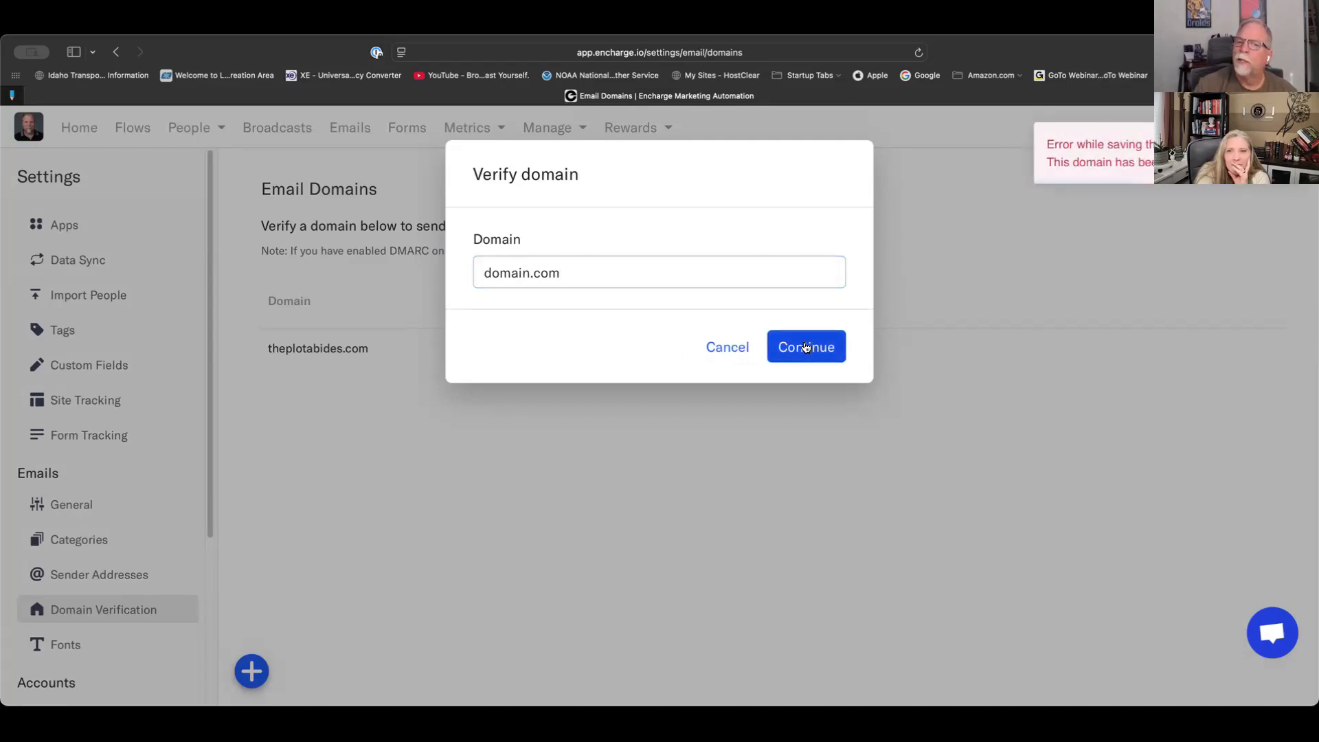
- Replace the domain entry with the account owner's personal website domain and submit it for verification
triple_click(614, 285)
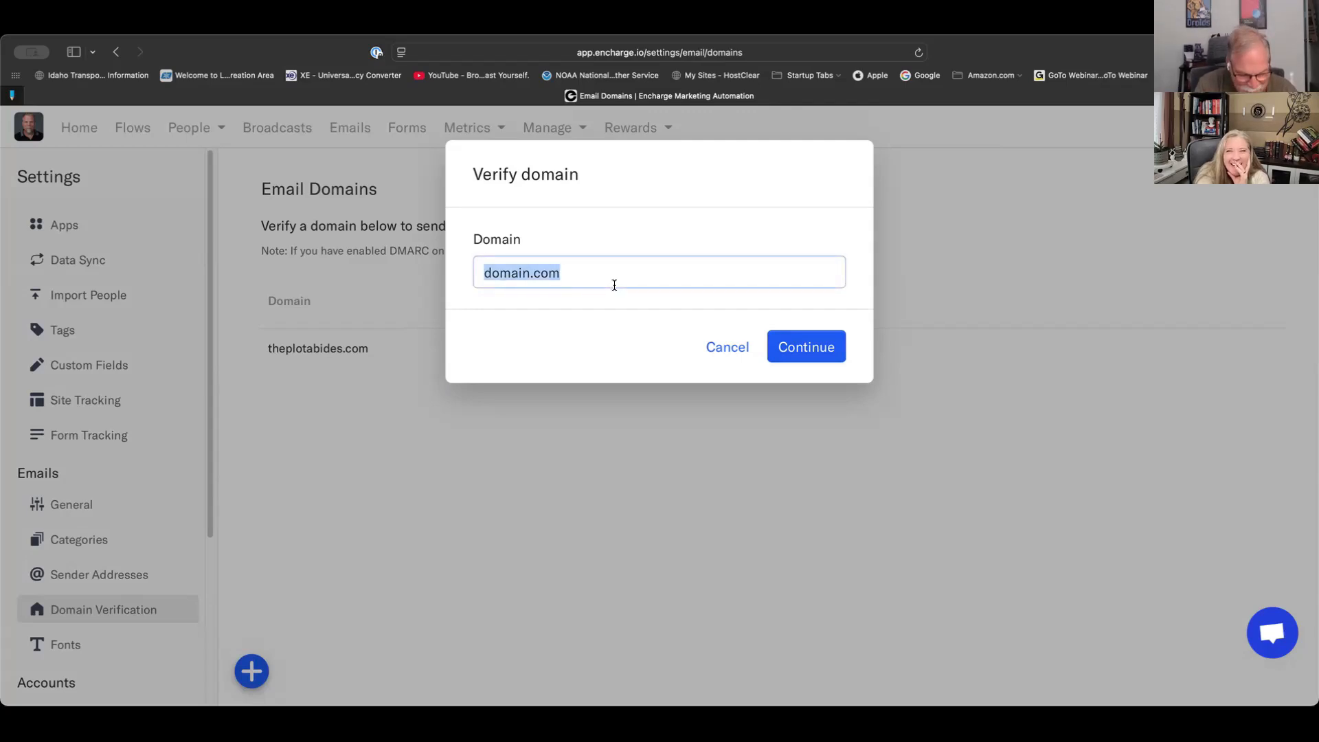
type("tery")
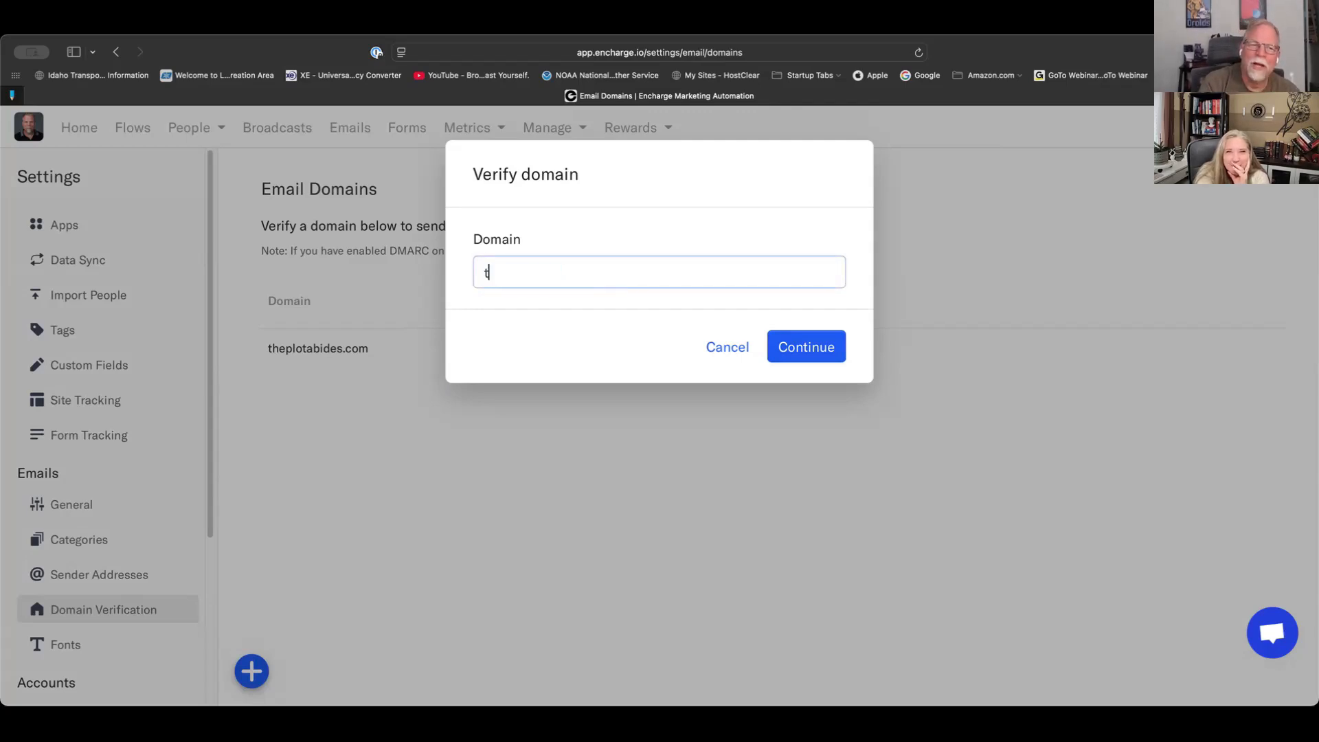
key("BackSpace")
key("BackSpace")
key("BackSpace")
type("ro")
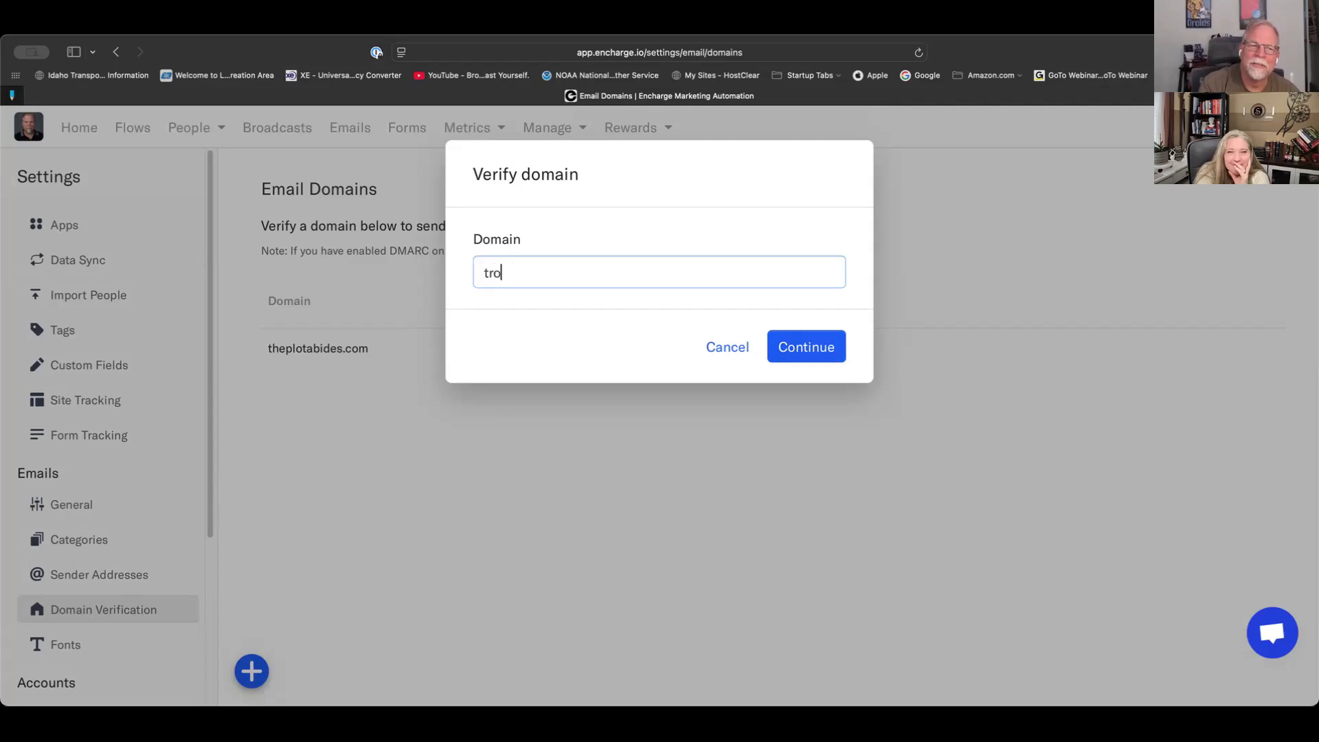
type("ylambertr")
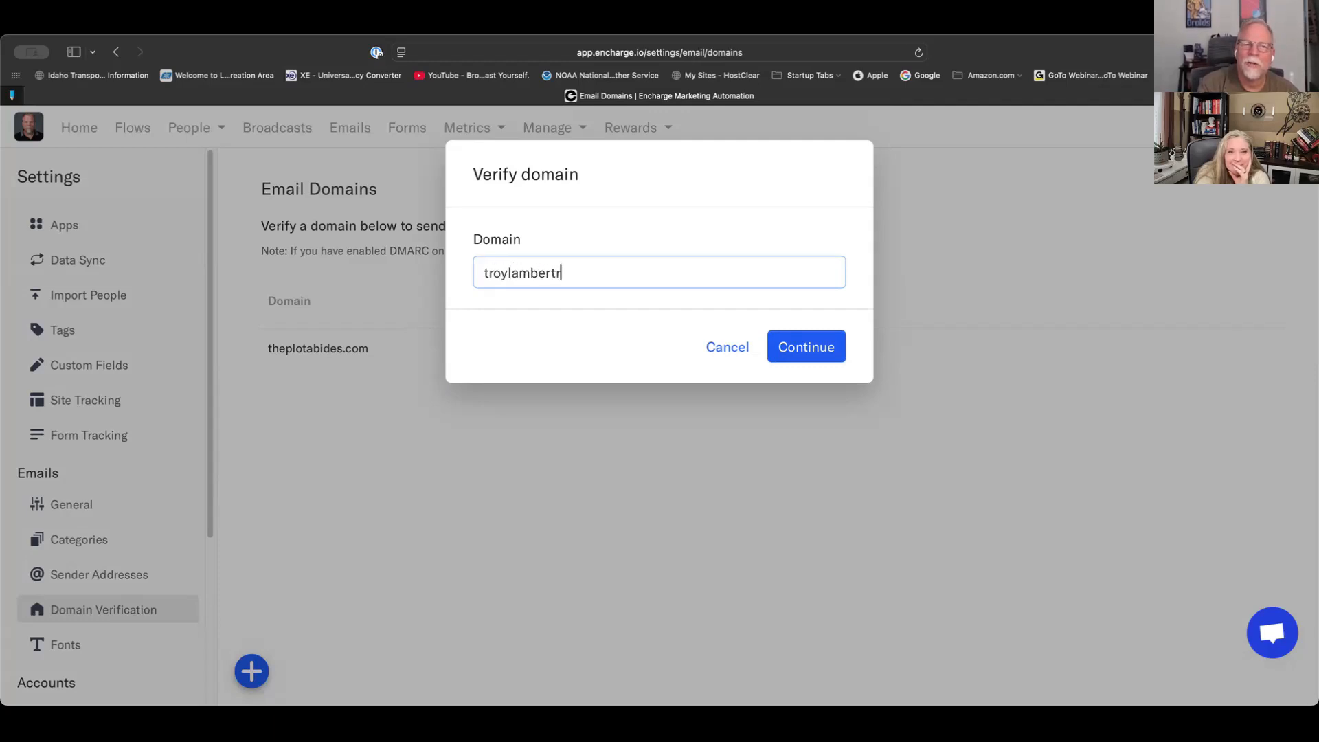
key("BackSpace")
key("BackSpace")
type("twrites.com")
left_click(801, 358)
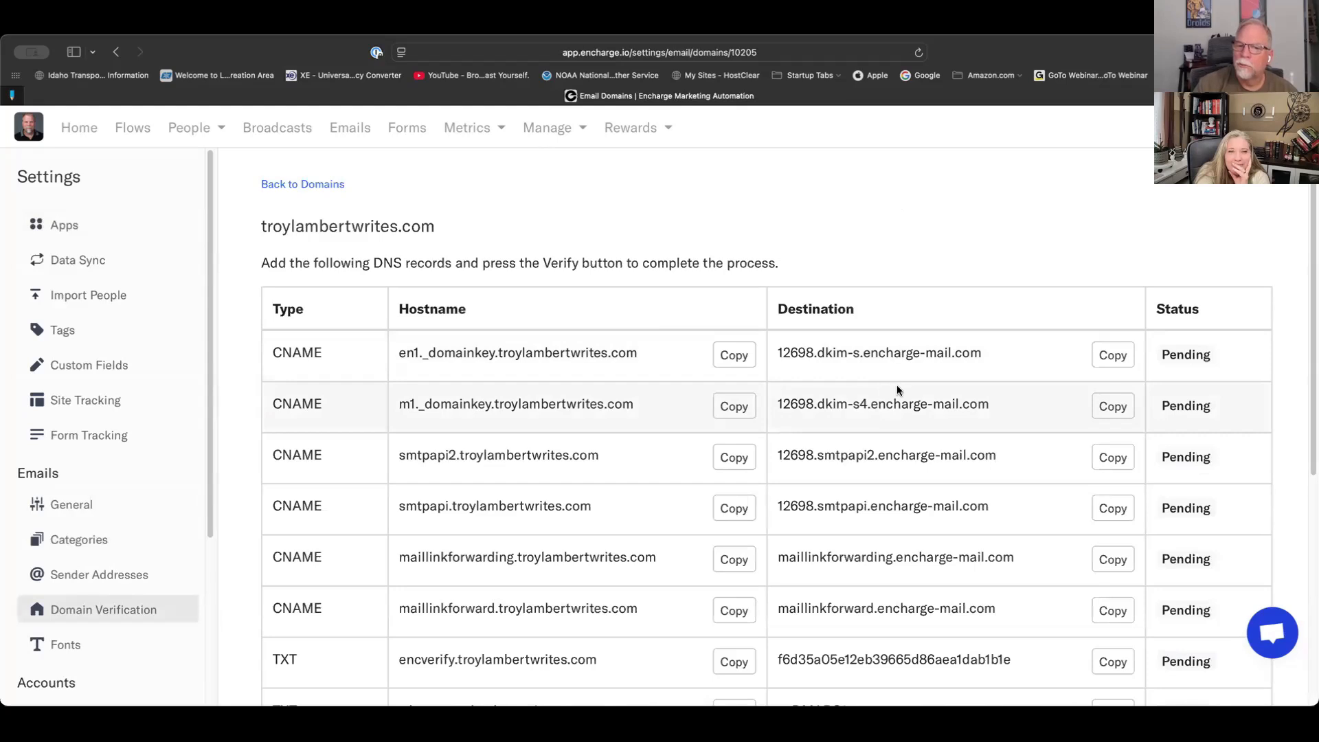
- Examine the CNAME and TXT records required for the new domain and highlight the DMARC policy notice below them
scroll(897, 389, "down", 5)
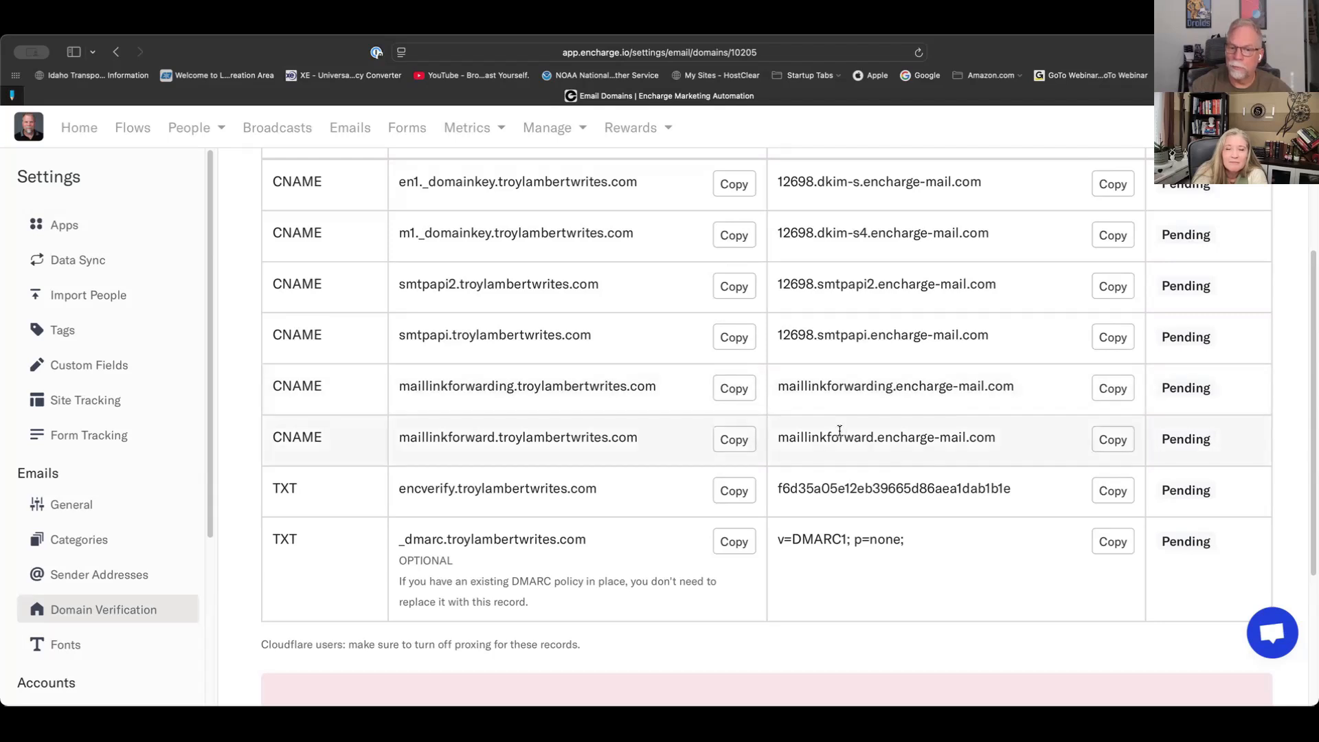
scroll(839, 430, "down", 3)
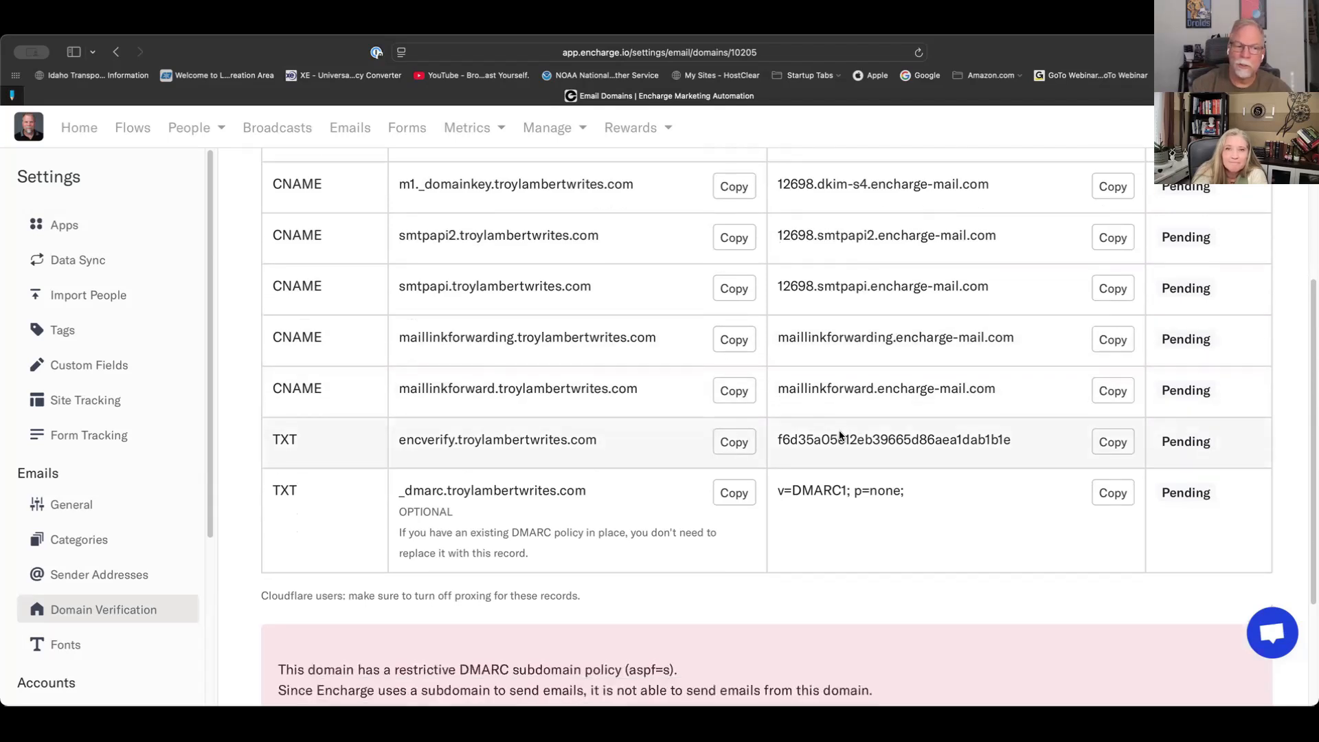
scroll(688, 520, "down", 3)
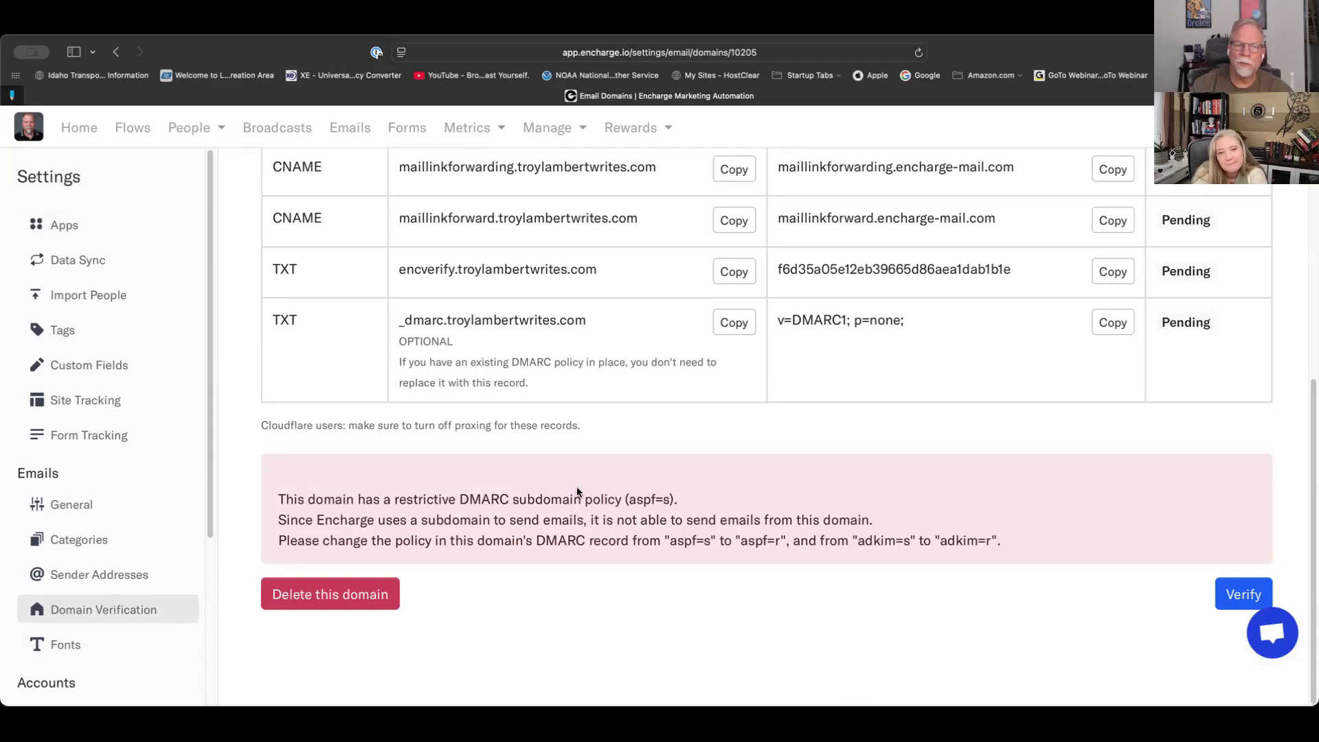
scroll(577, 490, "up", 1)
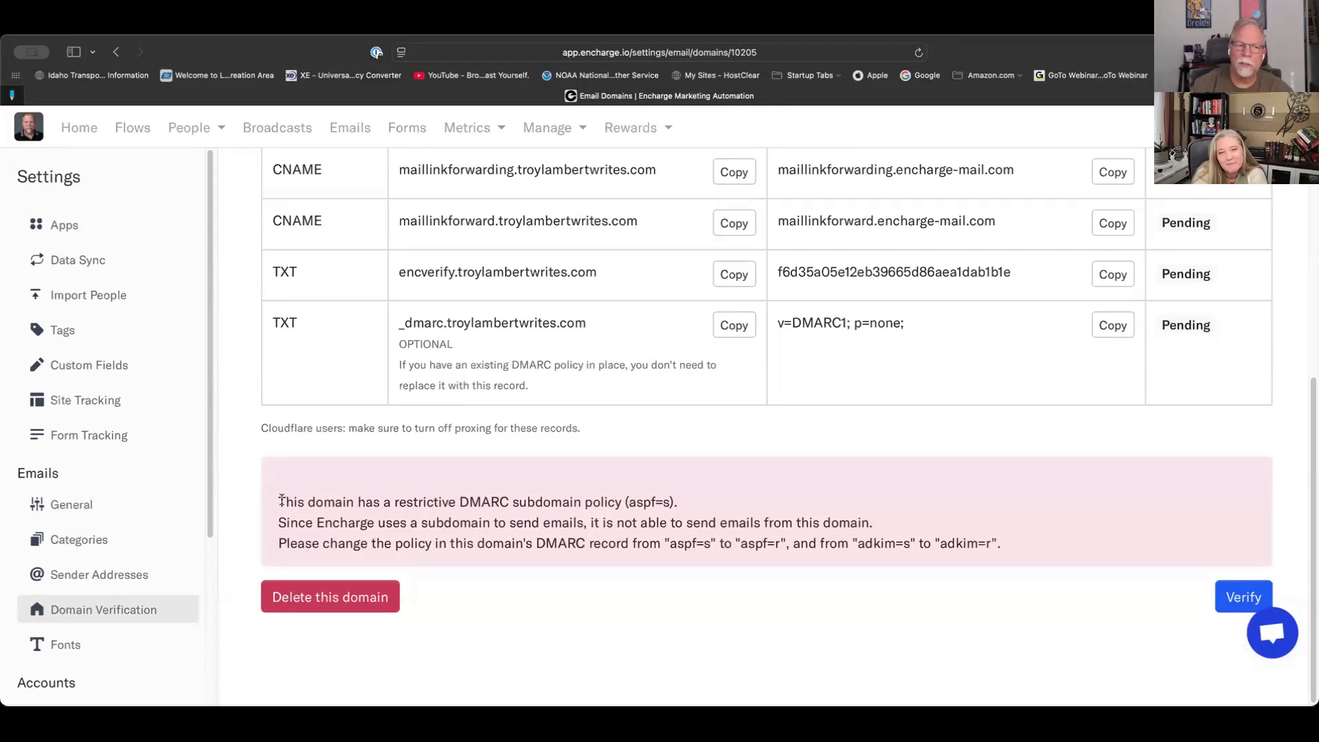
left_click_drag(279, 502, 1034, 536)
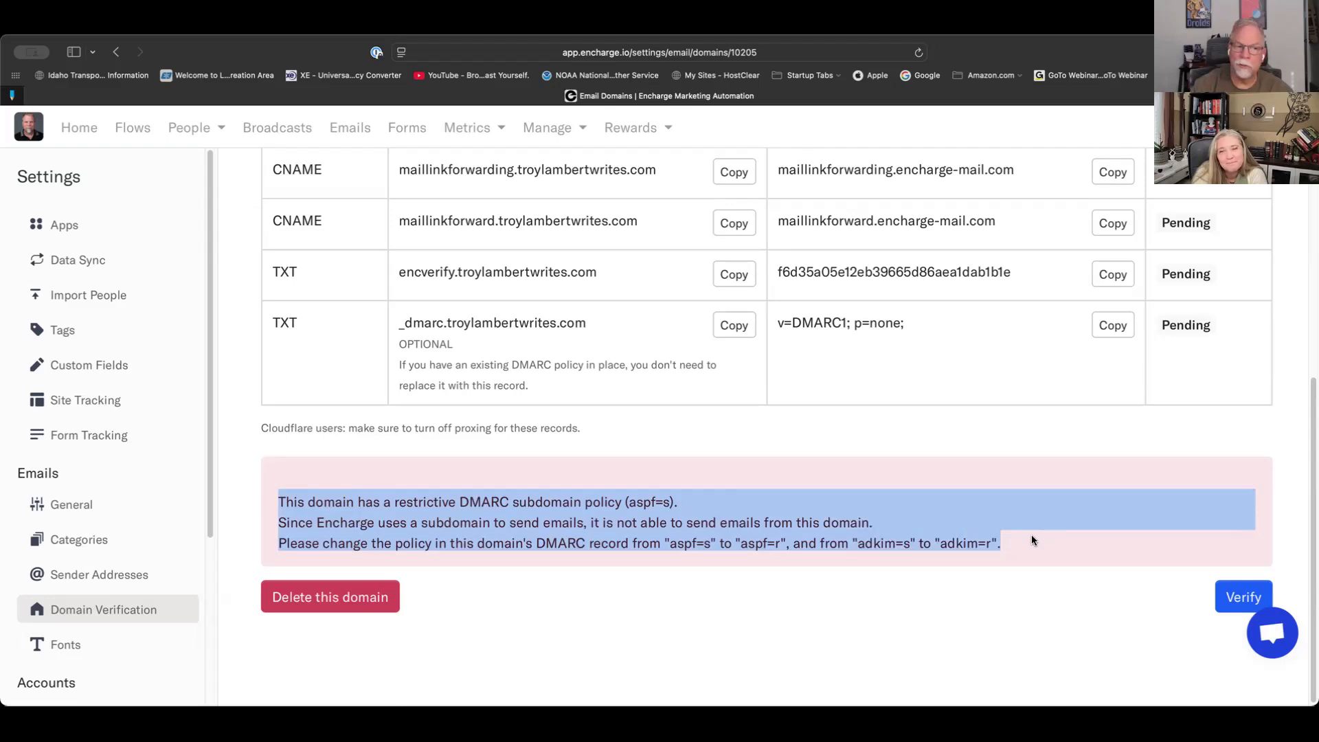
- Delete the newly added, unverified domain from the email domains
left_click(320, 598)
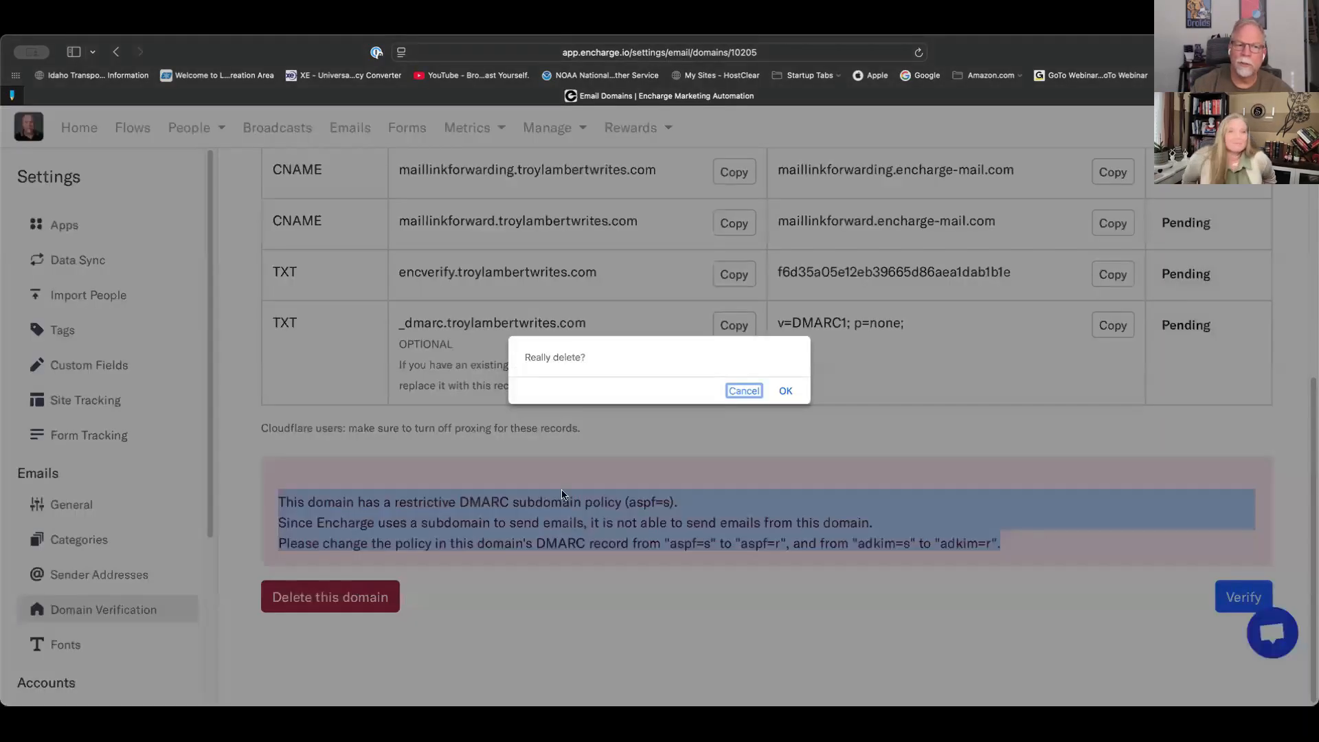
left_click(785, 391)
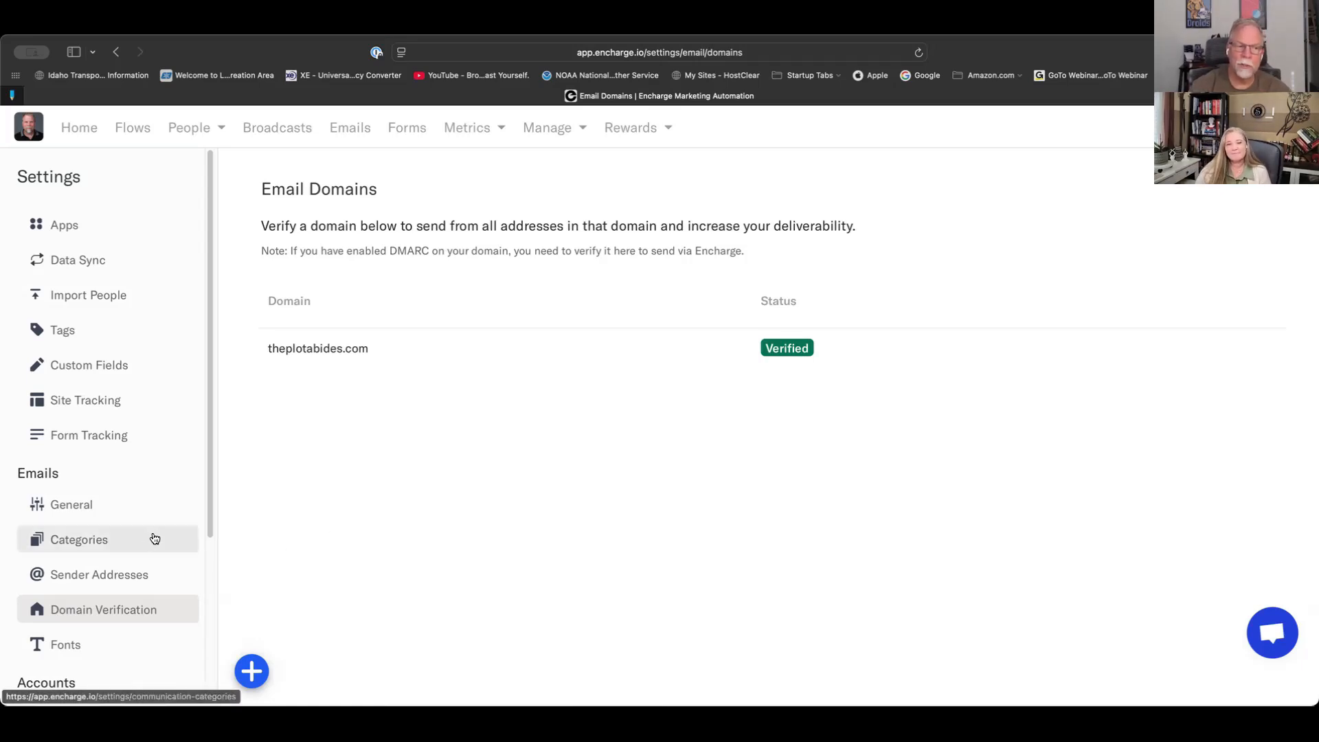
- Look over the whole list of settings sections, from the email and account options back up to Apps
scroll(149, 538, "down", 1)
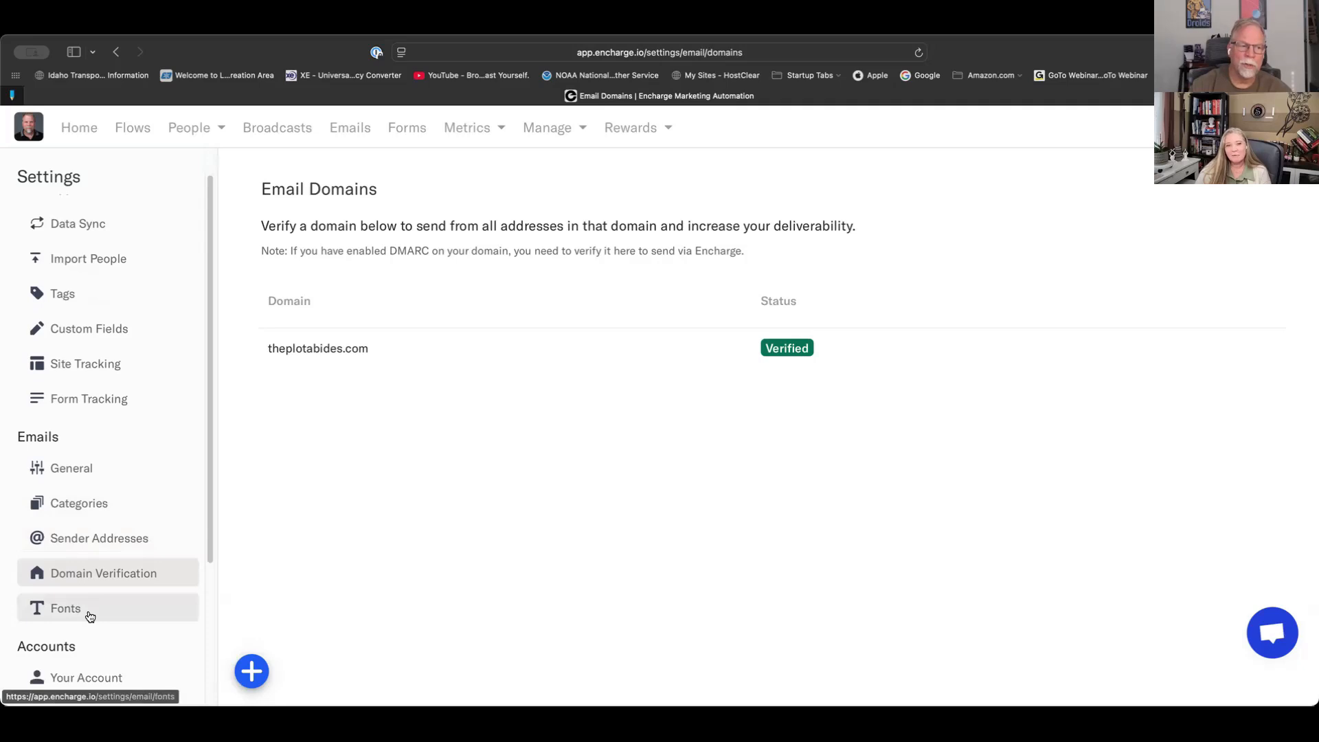
scroll(121, 589, "down", 3)
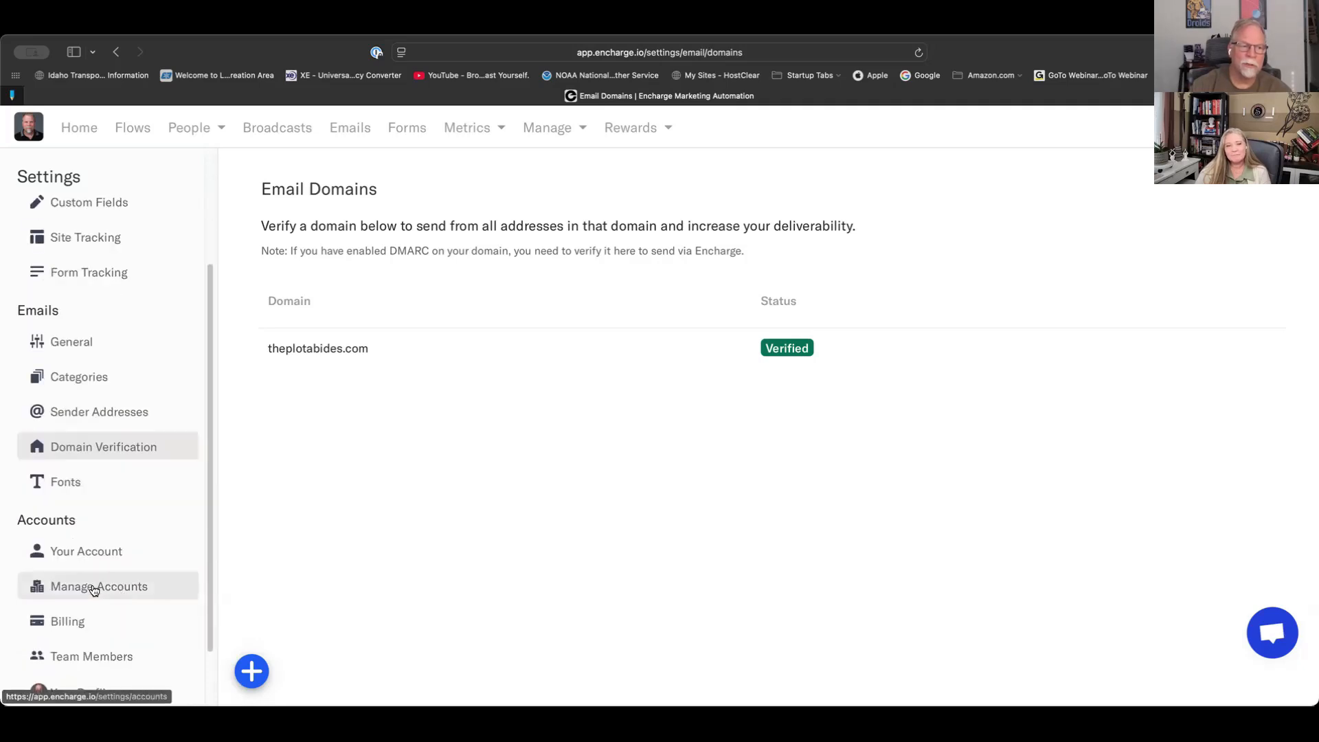
scroll(116, 583, "down", 2)
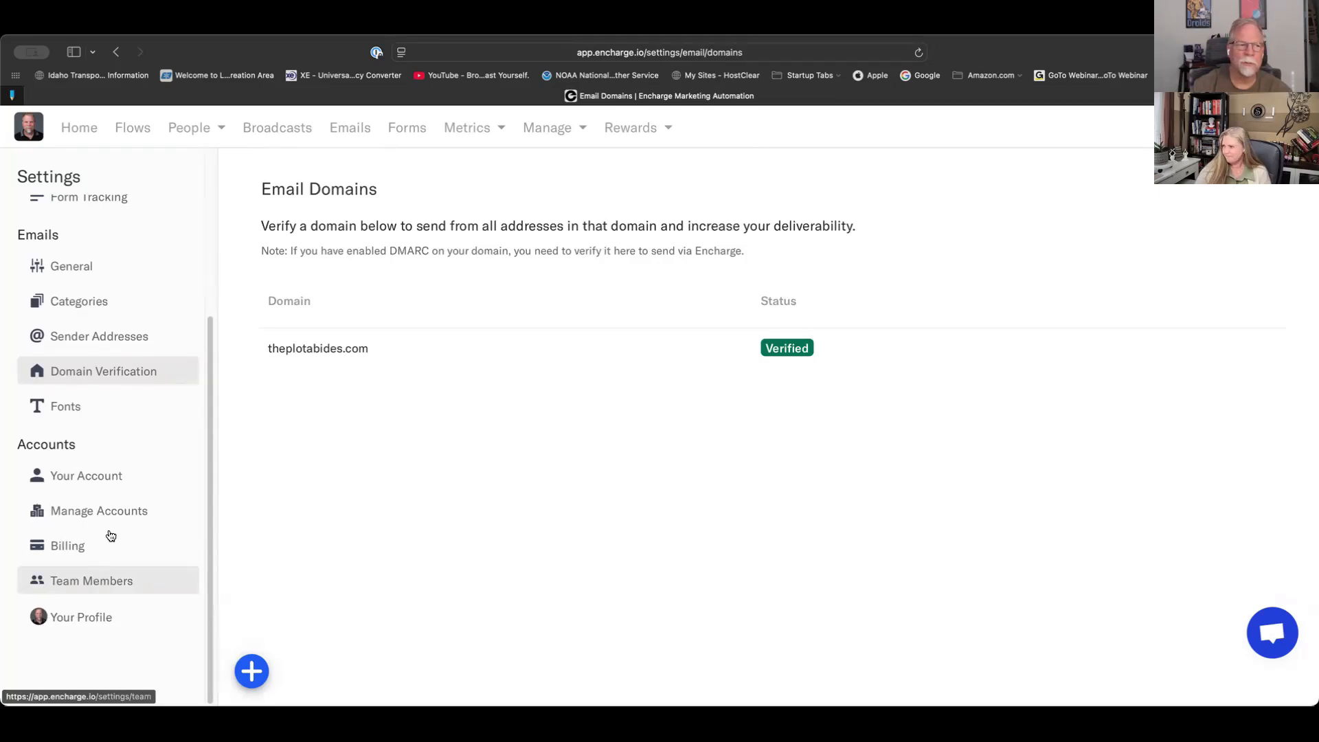
scroll(110, 481, "up", 3)
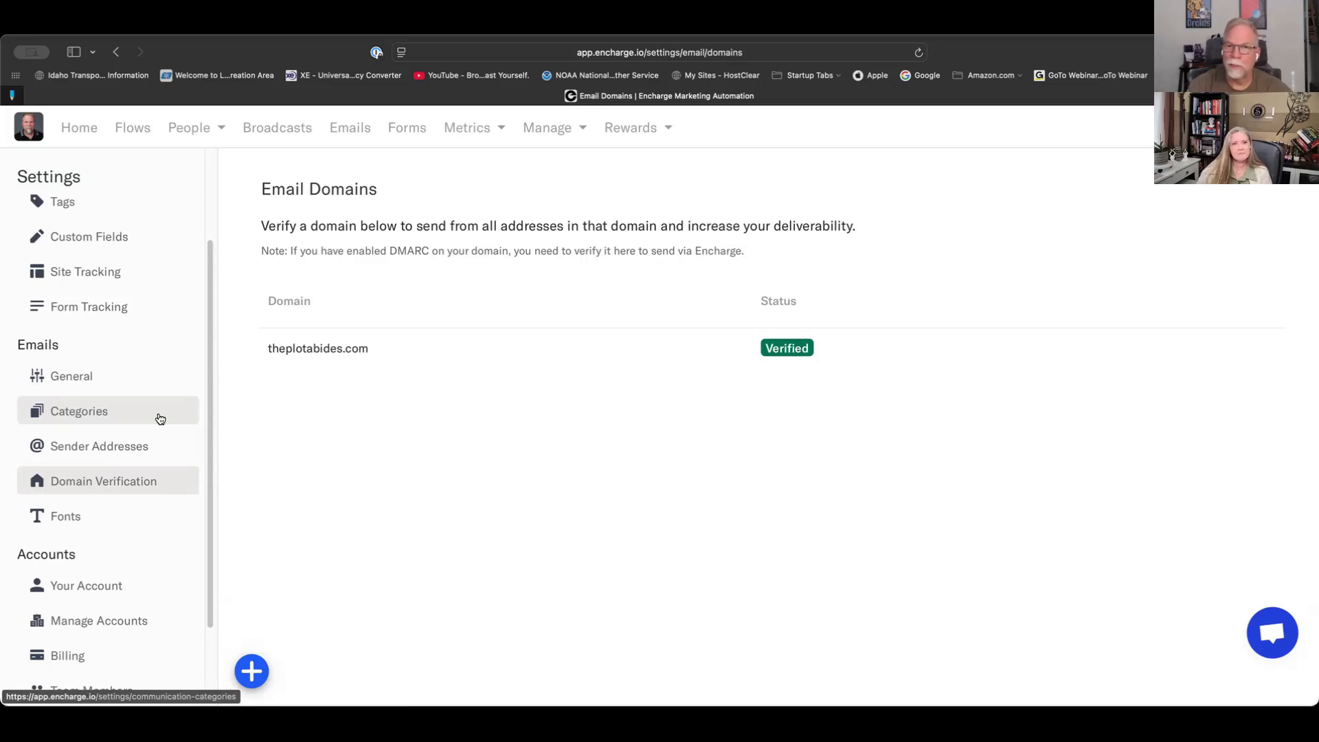
scroll(132, 448, "up", 1)
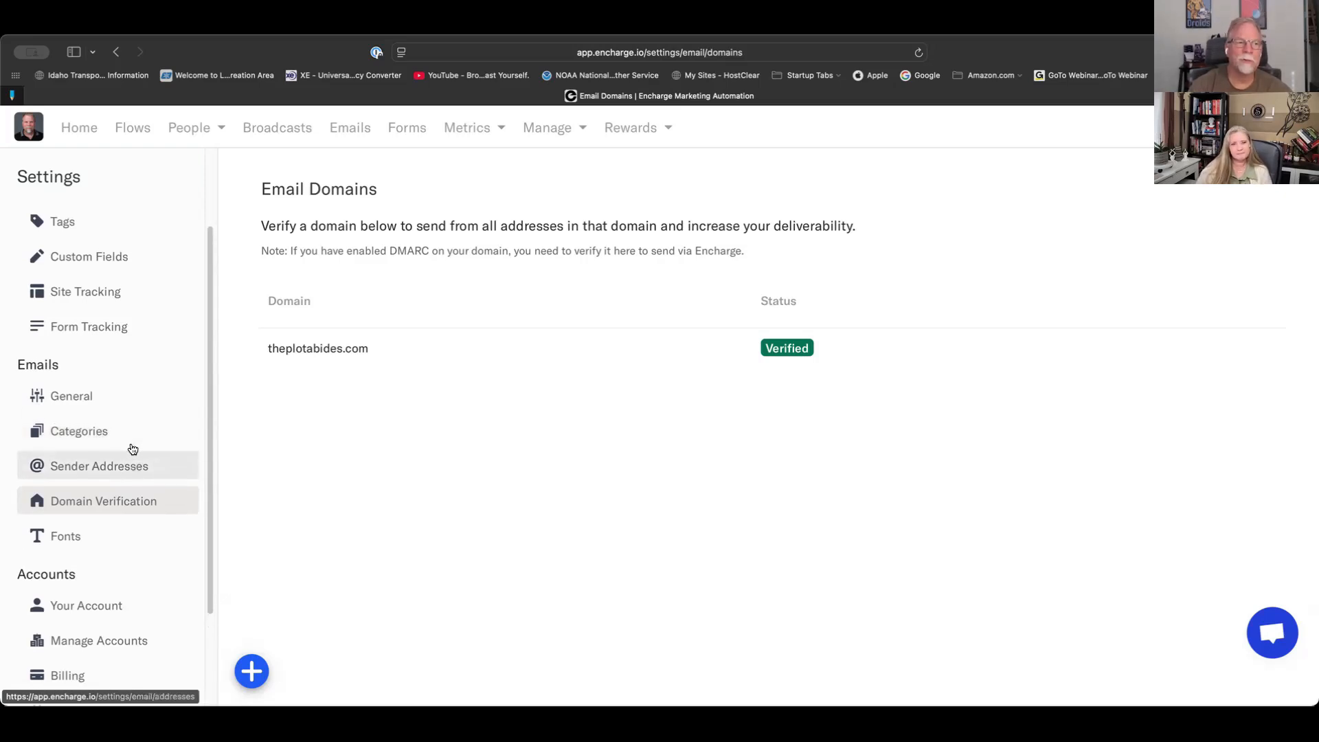
scroll(162, 400, "up", 3)
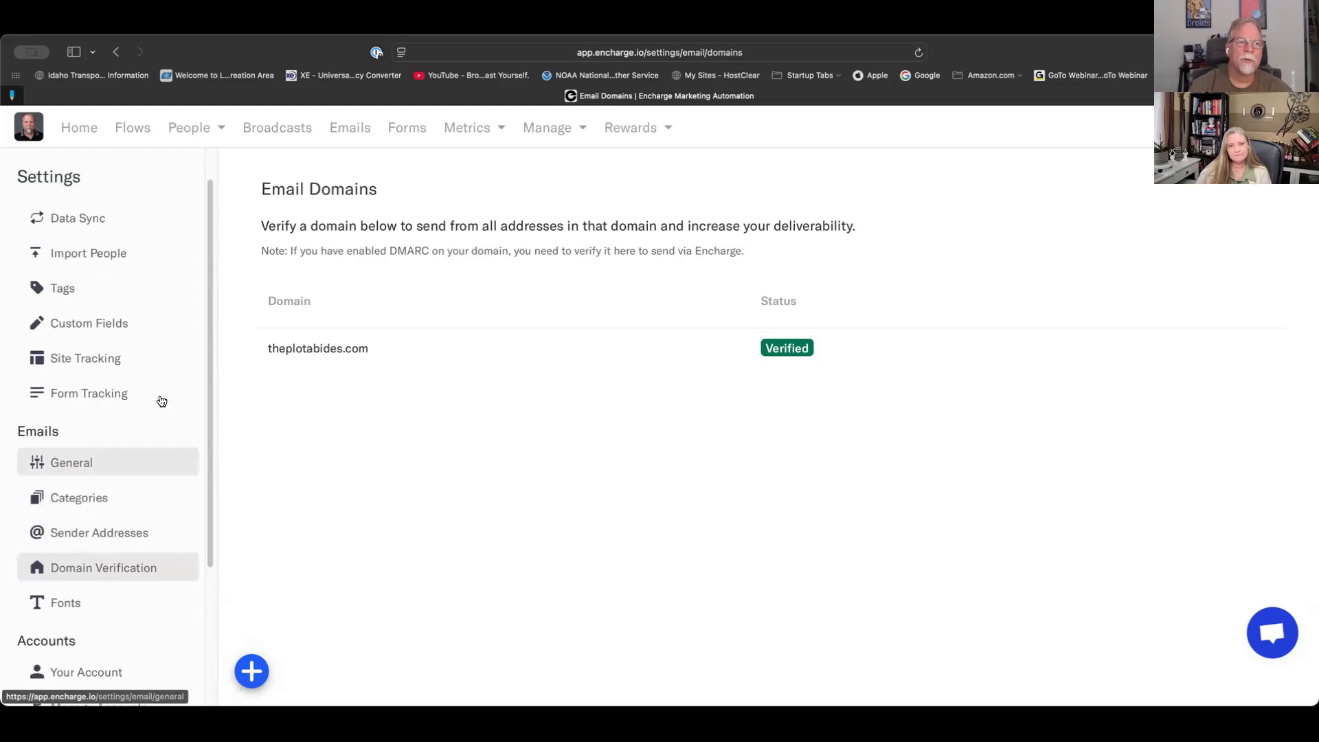
scroll(109, 306, "up", 1)
scroll(109, 306, "up", 1)
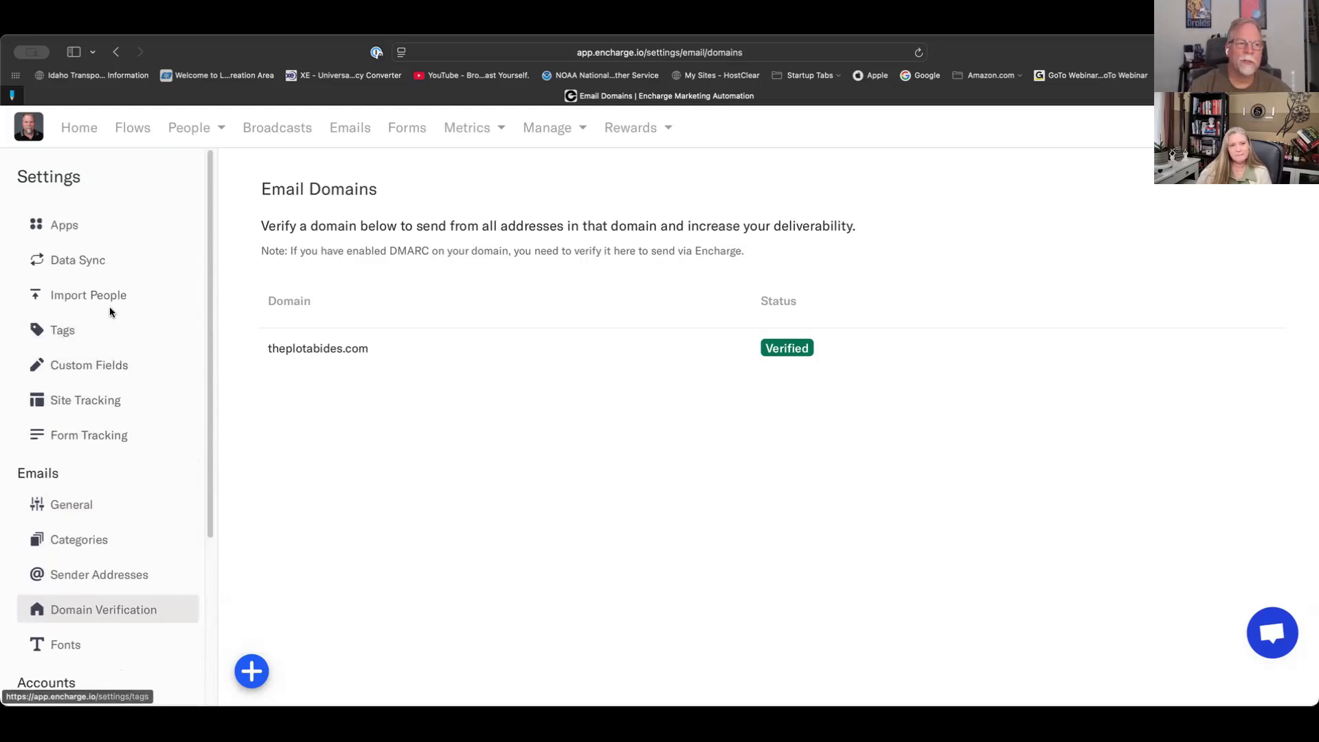
- Open the Apps settings and look through all the available integrations, from Segment.com and Facebook down to Zapier, Pabbly Connect and KonnectzIT
left_click(104, 225)
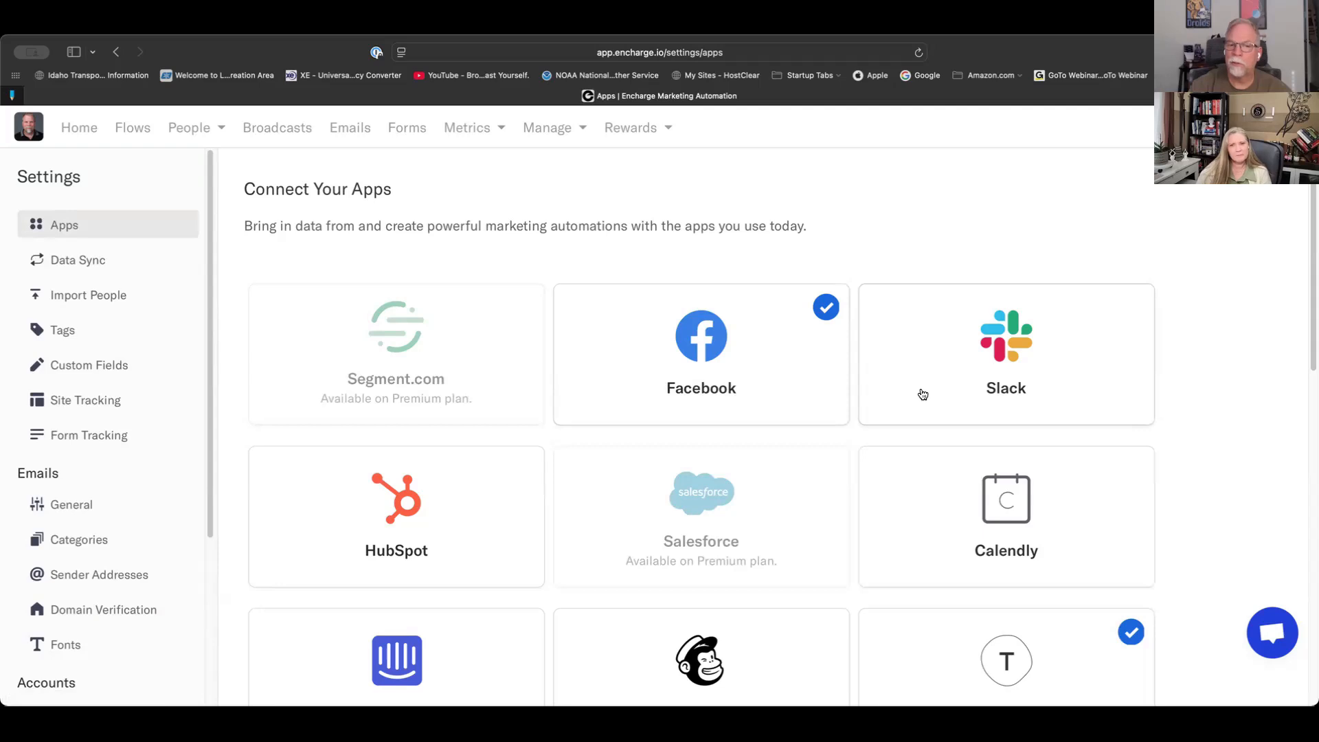
scroll(922, 389, "down", 2)
scroll(933, 459, "down", 3)
scroll(934, 459, "down", 1)
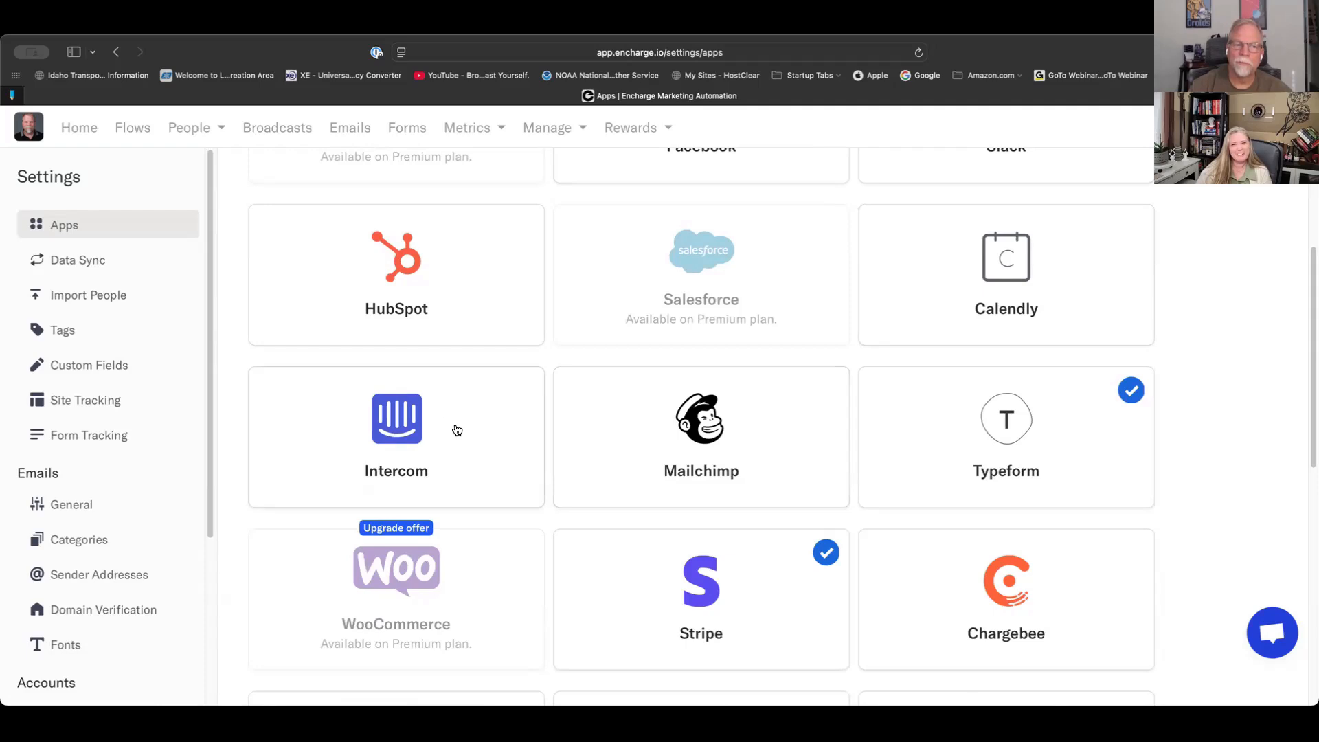
scroll(474, 423, "down", 3)
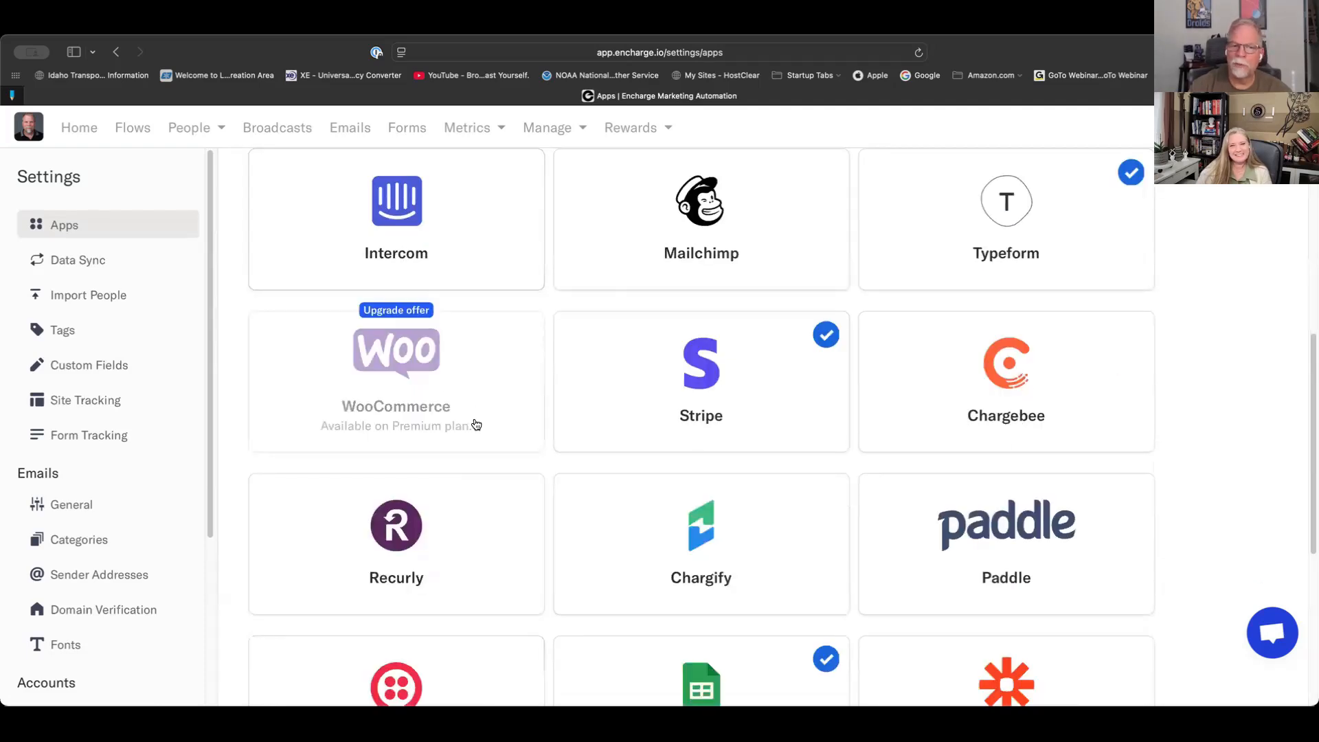
scroll(474, 423, "down", 1)
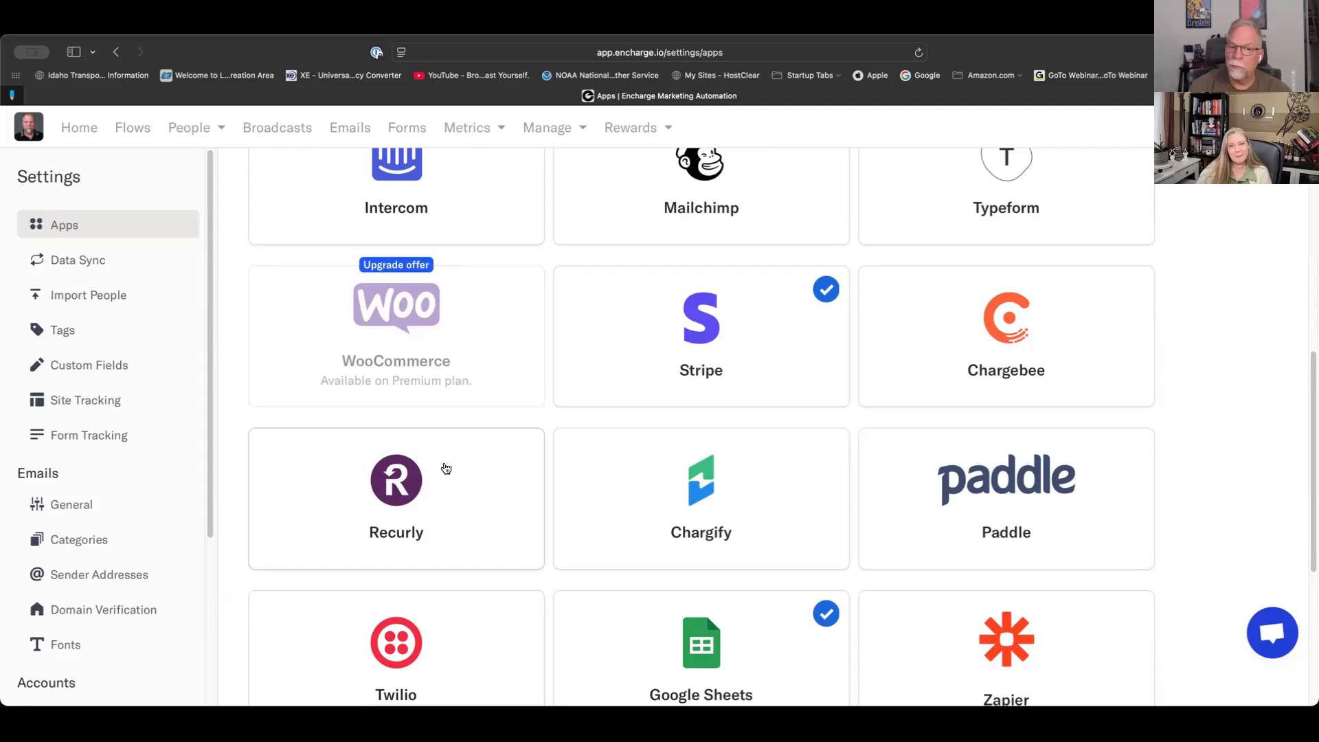
scroll(446, 469, "down", 1)
scroll(444, 468, "down", 1)
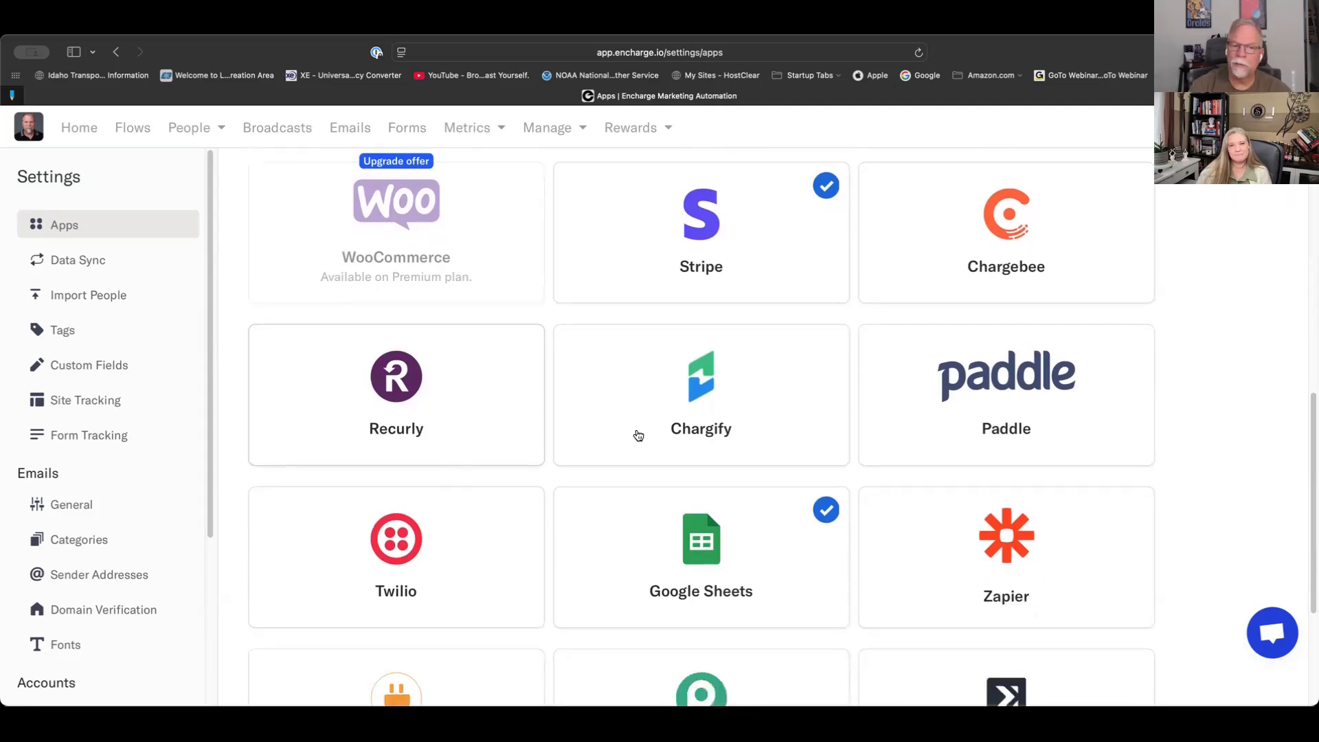
scroll(905, 465, "down", 2)
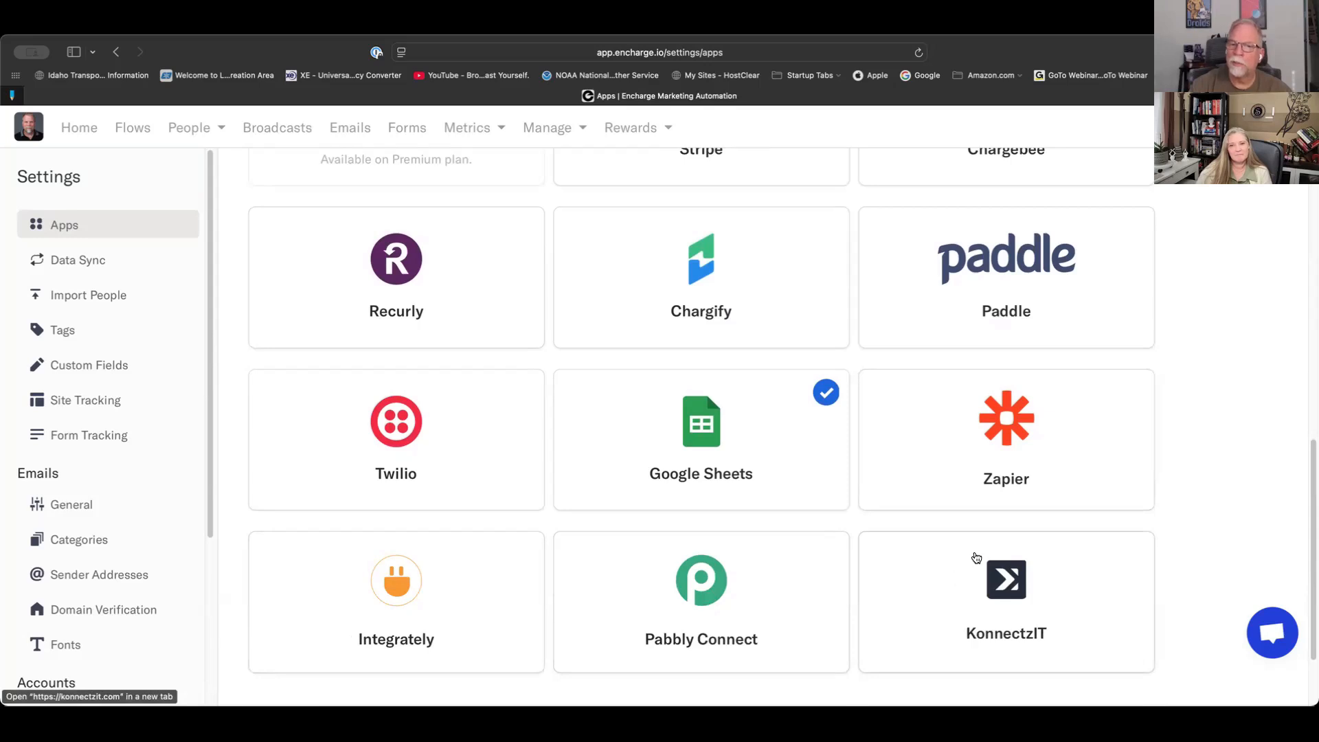
scroll(975, 556, "down", 2)
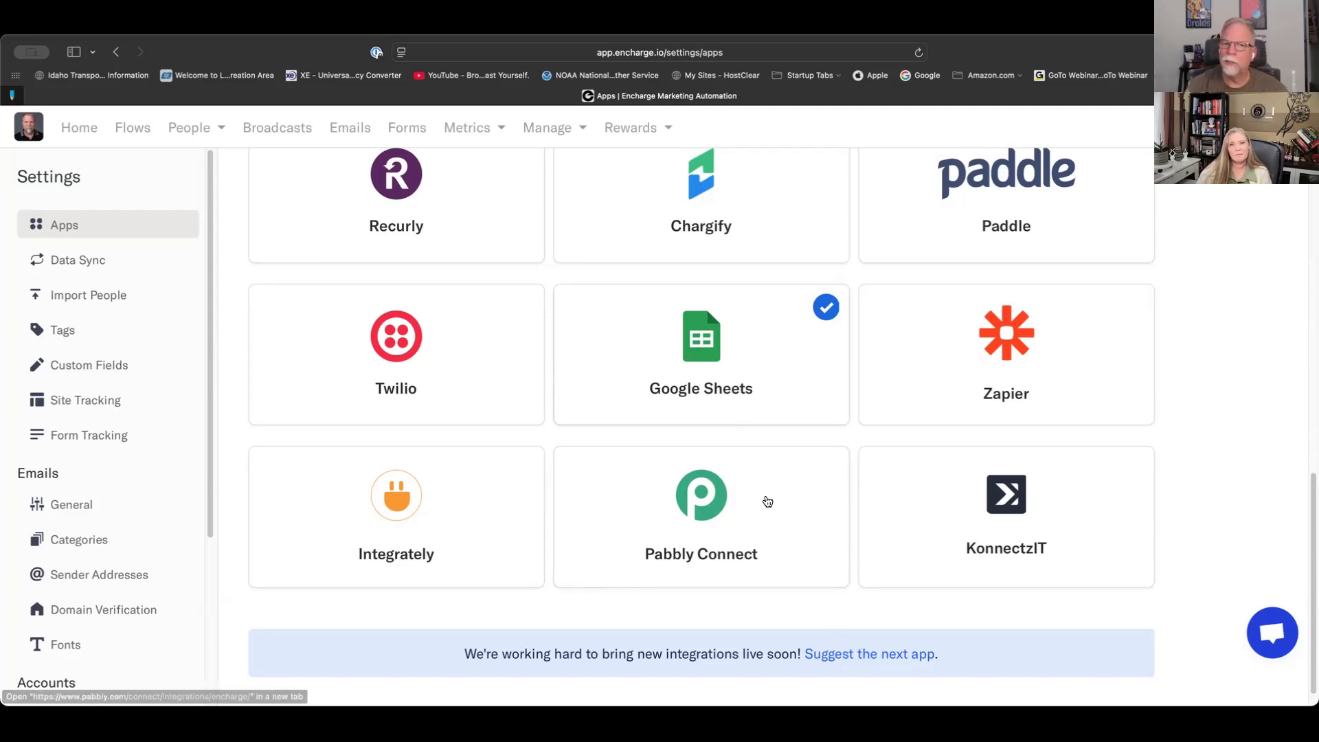
scroll(759, 471, "up", 1)
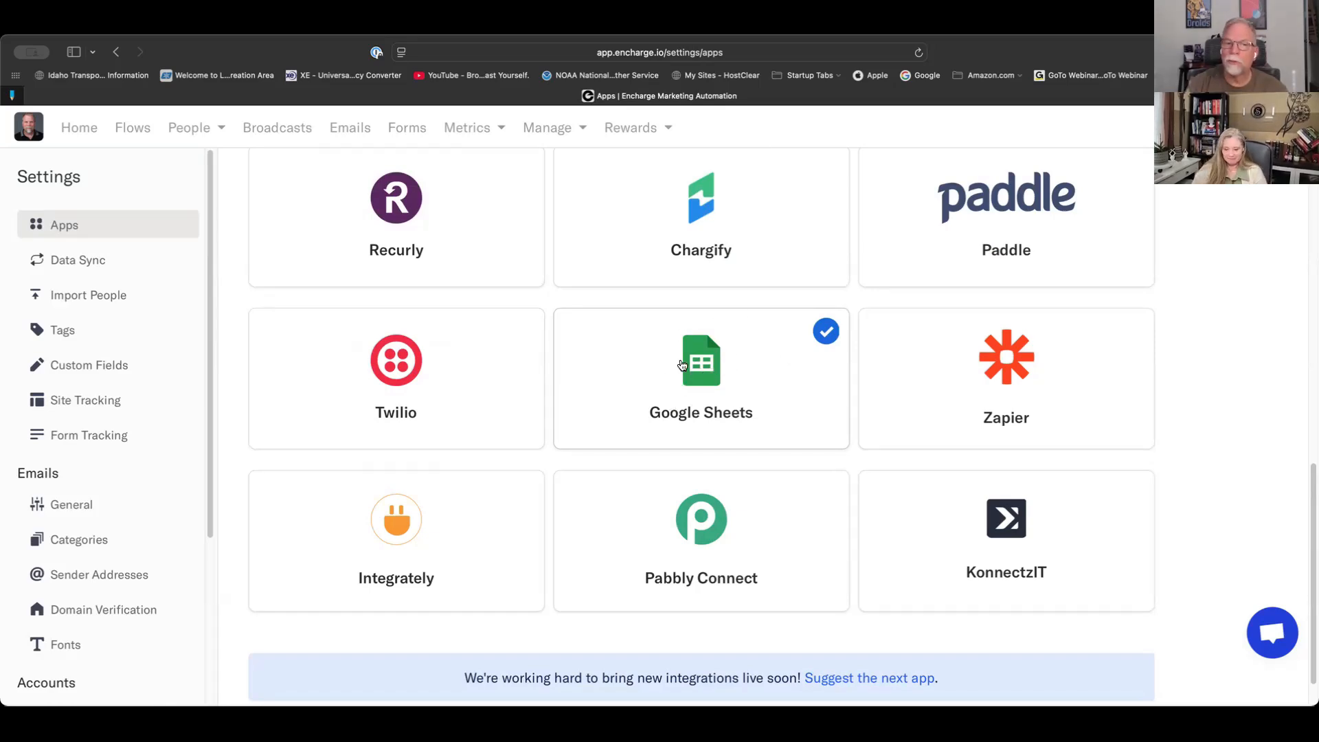
scroll(680, 369, "up", 1)
scroll(680, 369, "up", 12)
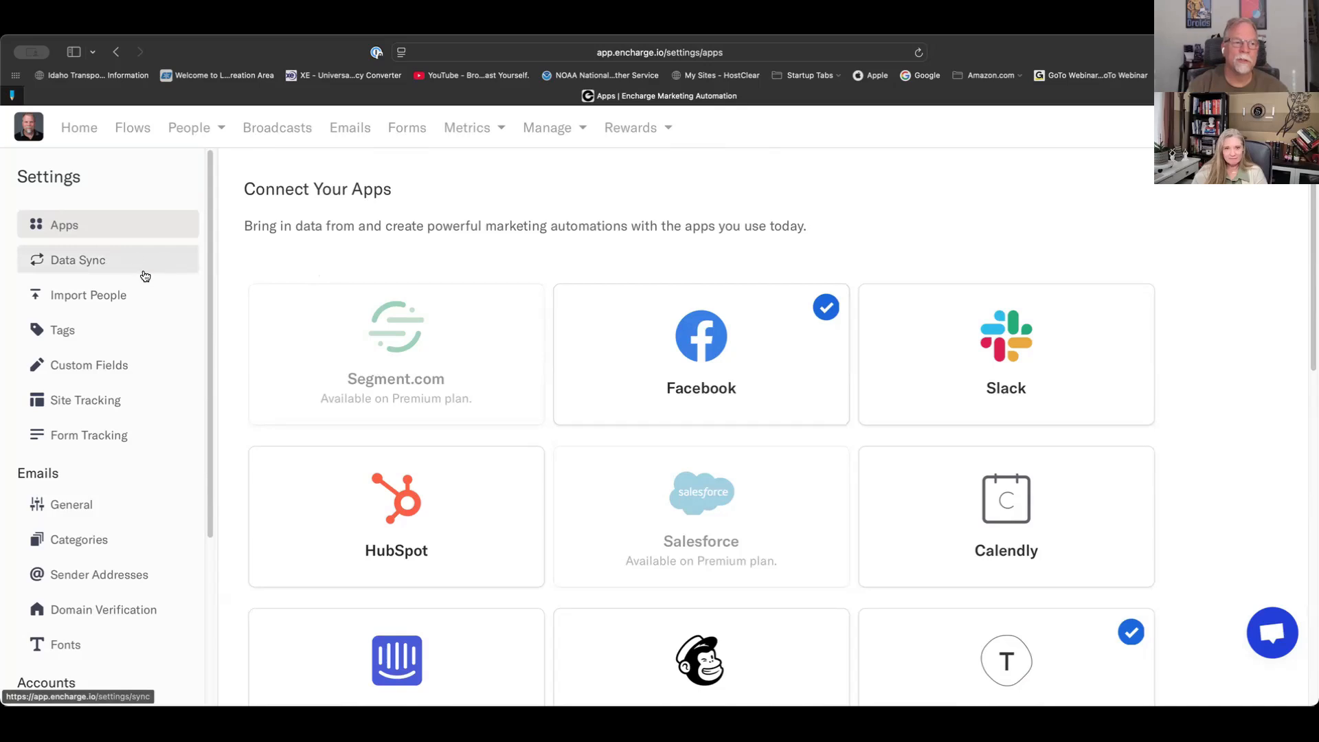
- Open the Tags settings and review the full list of tags with their tagged-people column
left_click(100, 330)
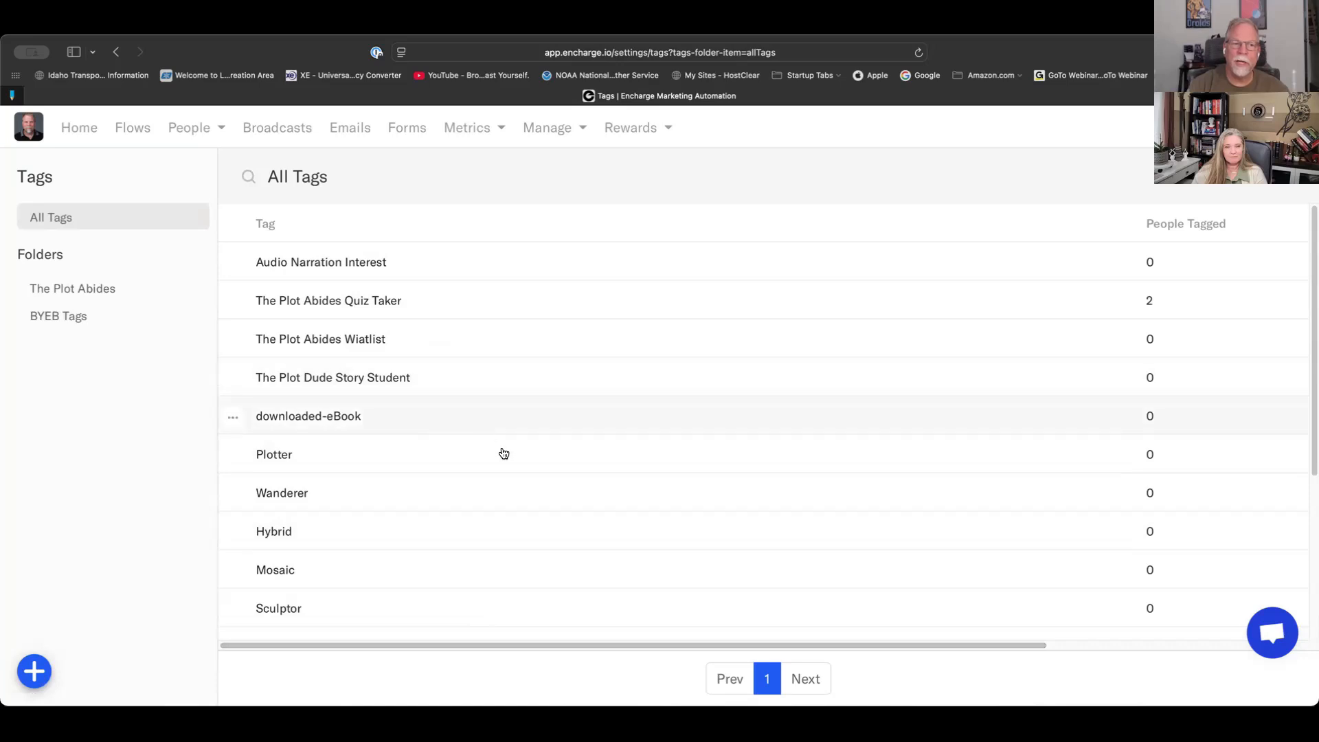
scroll(540, 456, "down", 3)
scroll(542, 456, "down", 5)
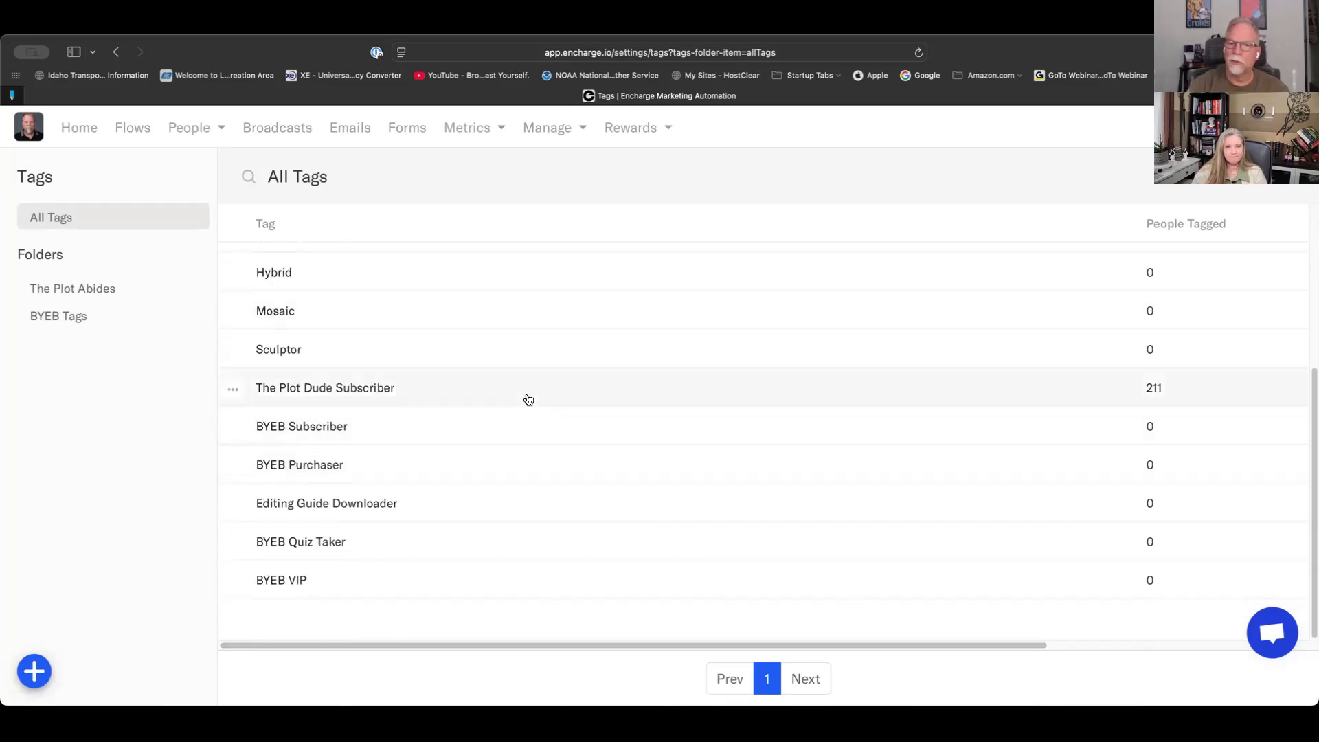
scroll(529, 399, "up", 8)
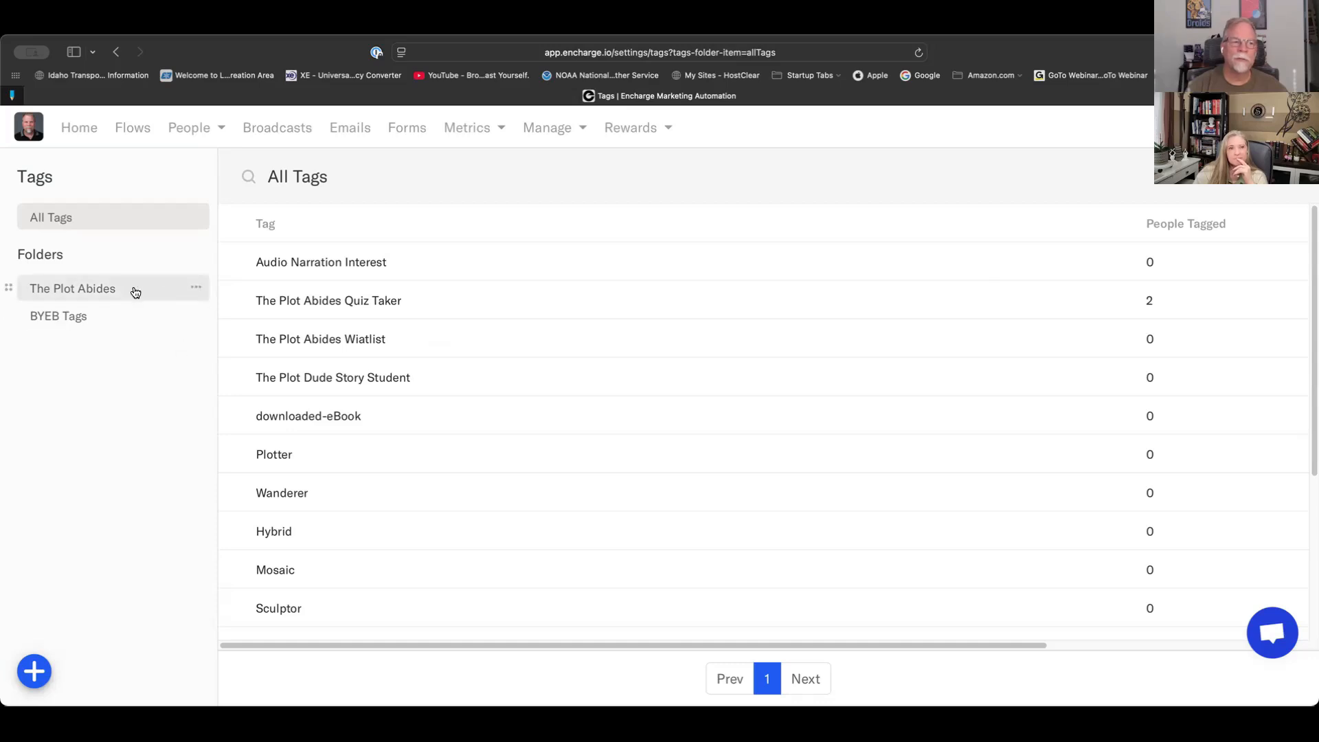
- View the tags grouped in the The Plot Abides and BYEB Tags folders, ending on The Plot Abides
left_click(135, 292)
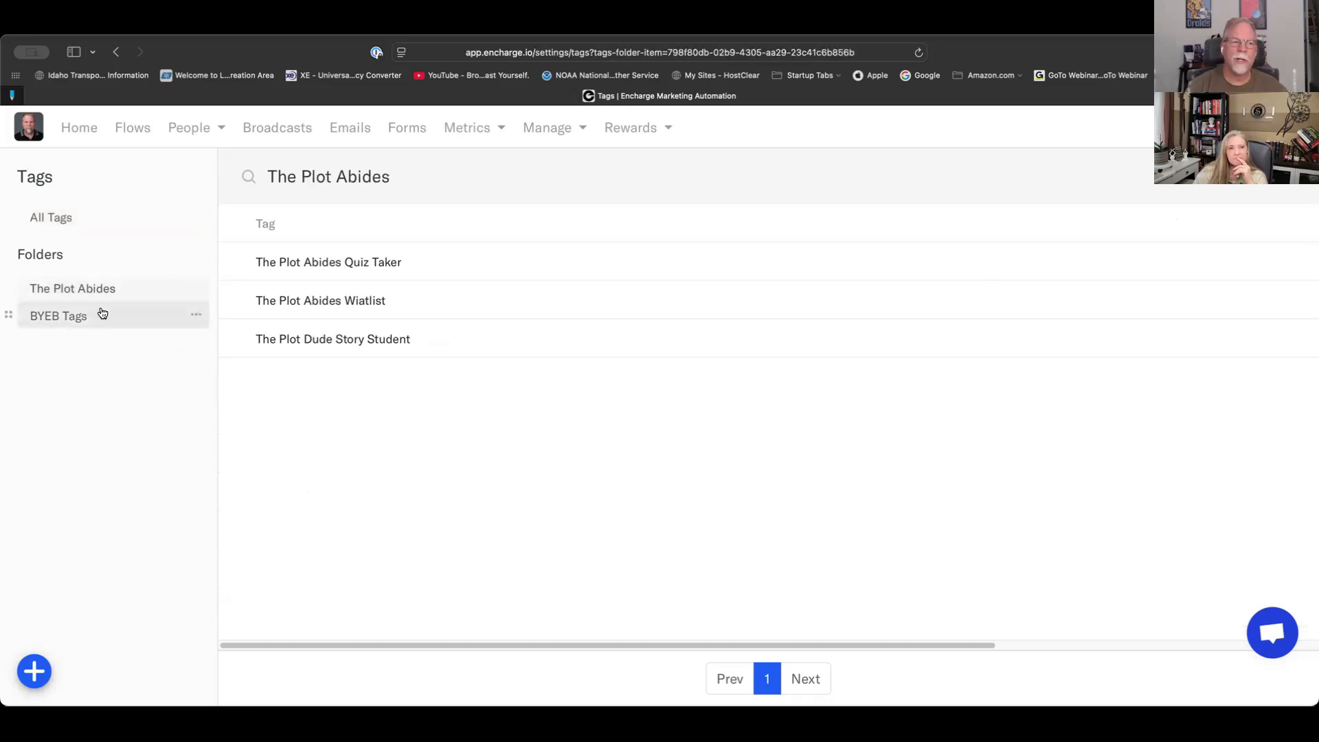
left_click(102, 315)
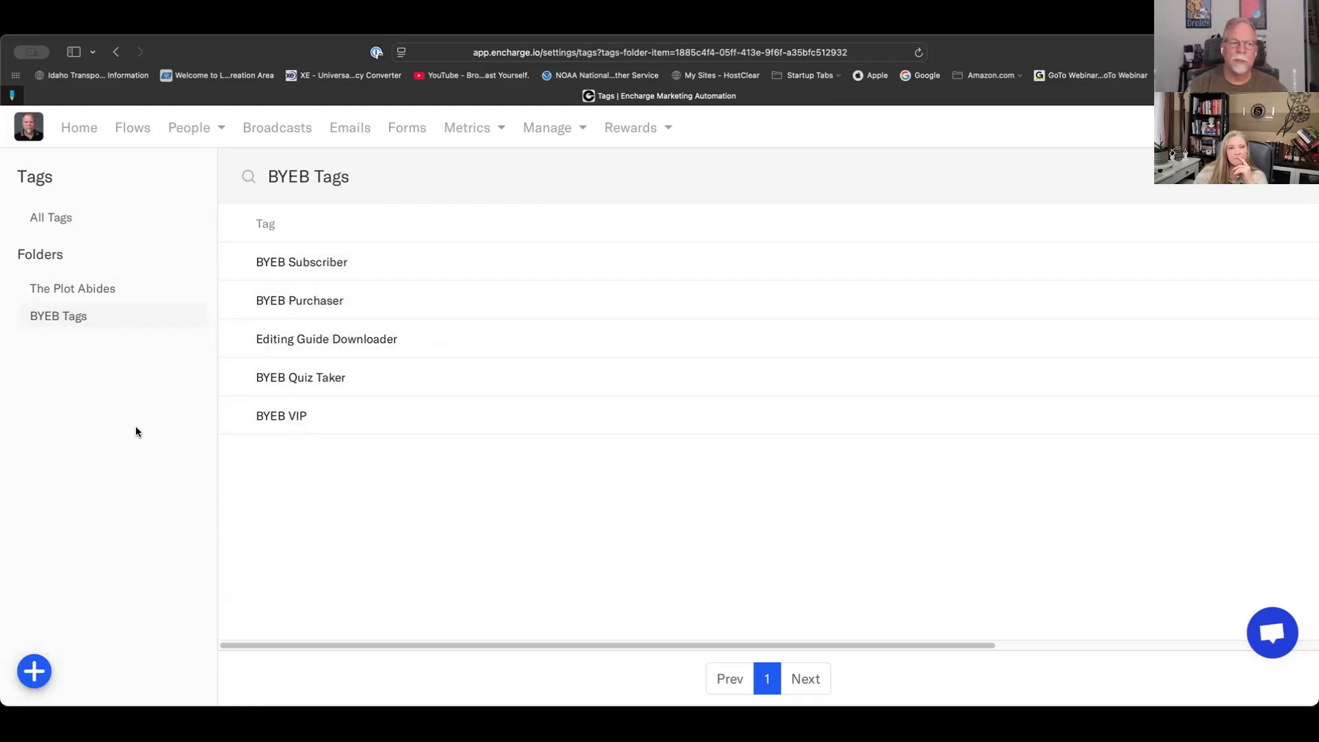
left_click(133, 289)
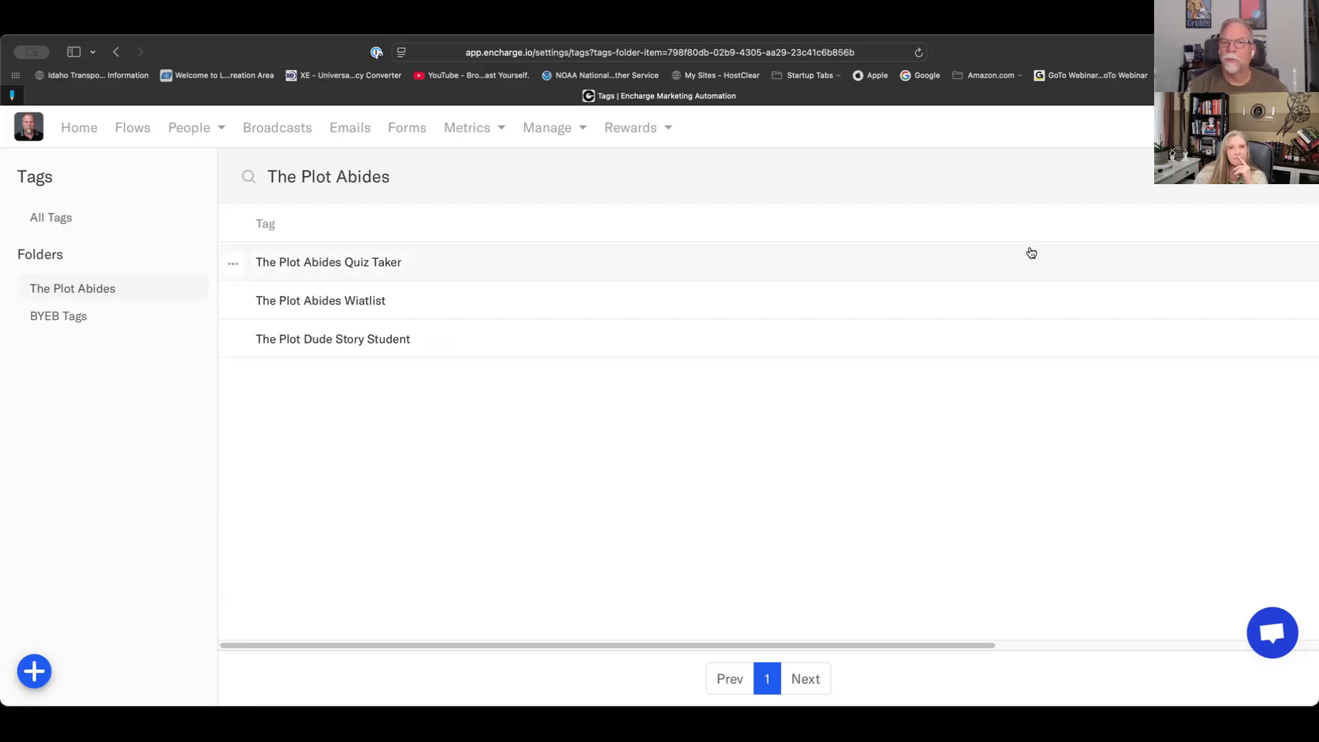
- Return to the settings and examine the Site Tracking setup, including the tracking code, installation check and optional form tracking
left_click(35, 671)
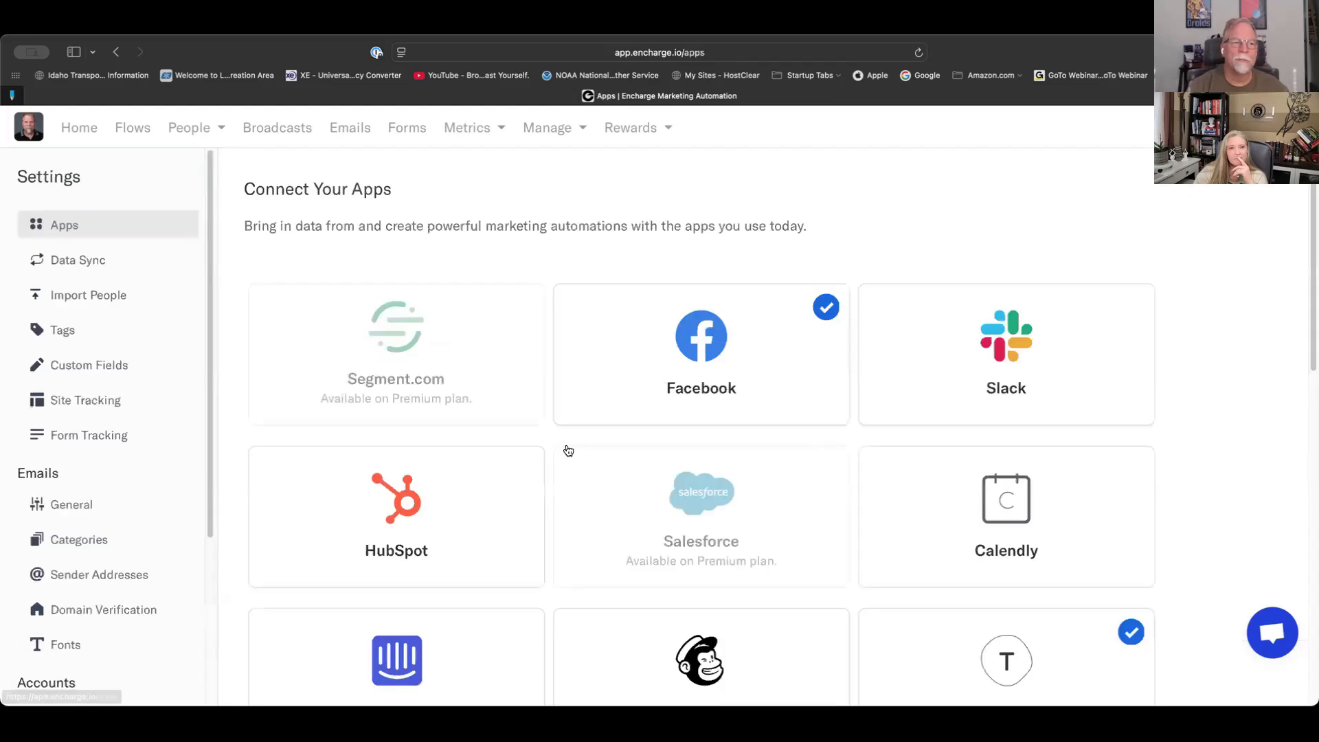
left_click(136, 405)
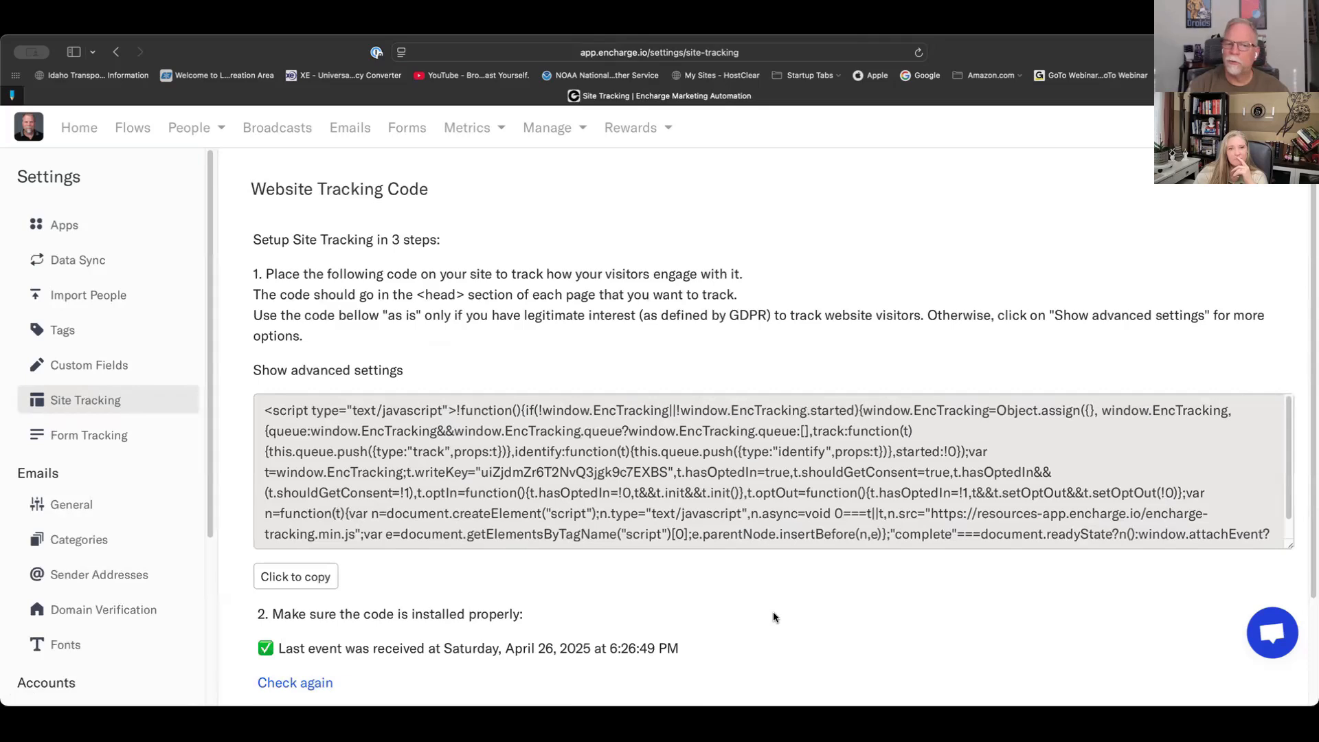
scroll(778, 594, "down", 2)
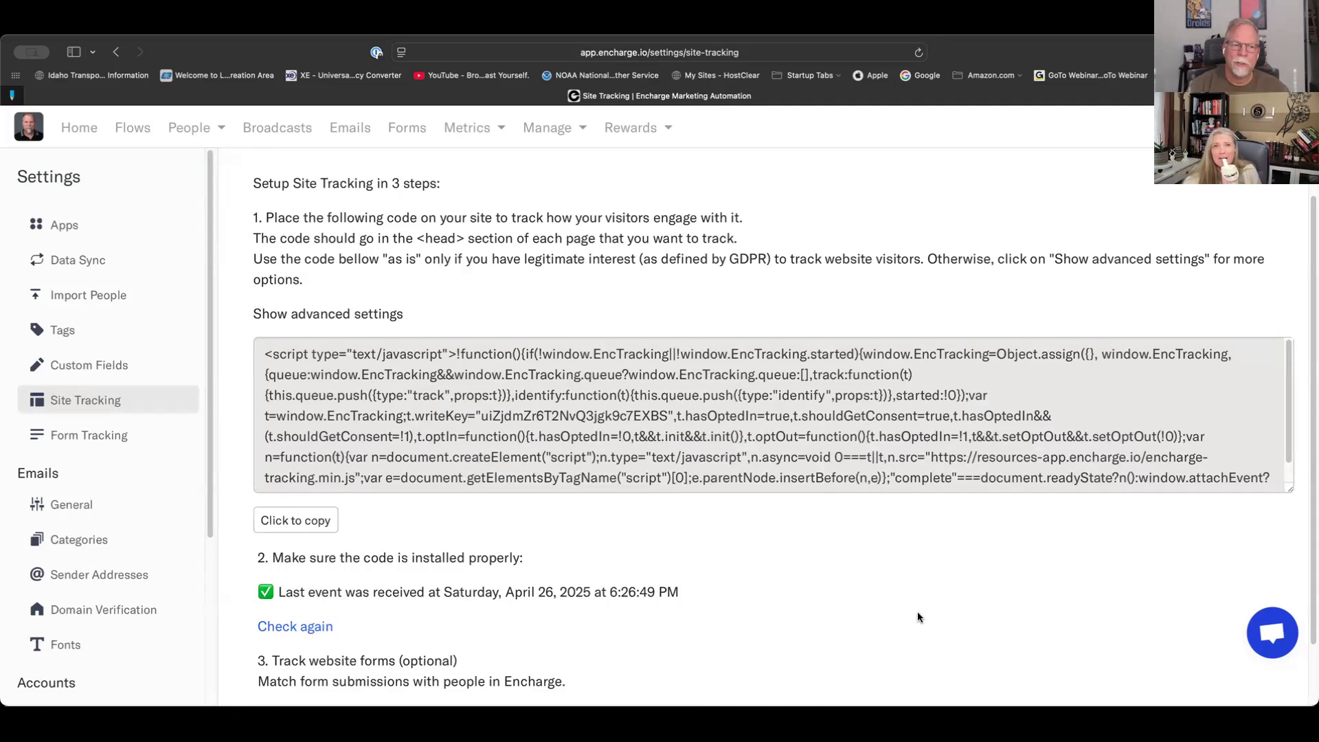
scroll(928, 621, "down", 2)
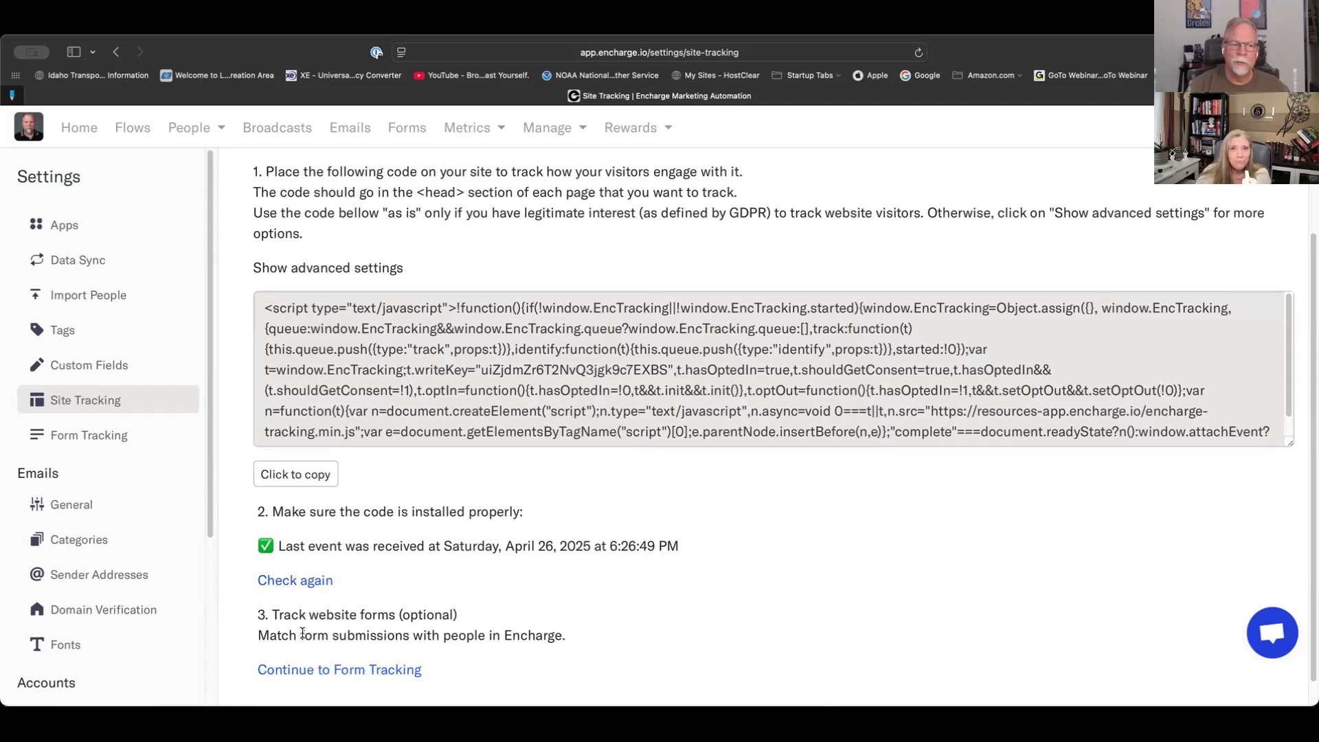
scroll(784, 564, "up", 1)
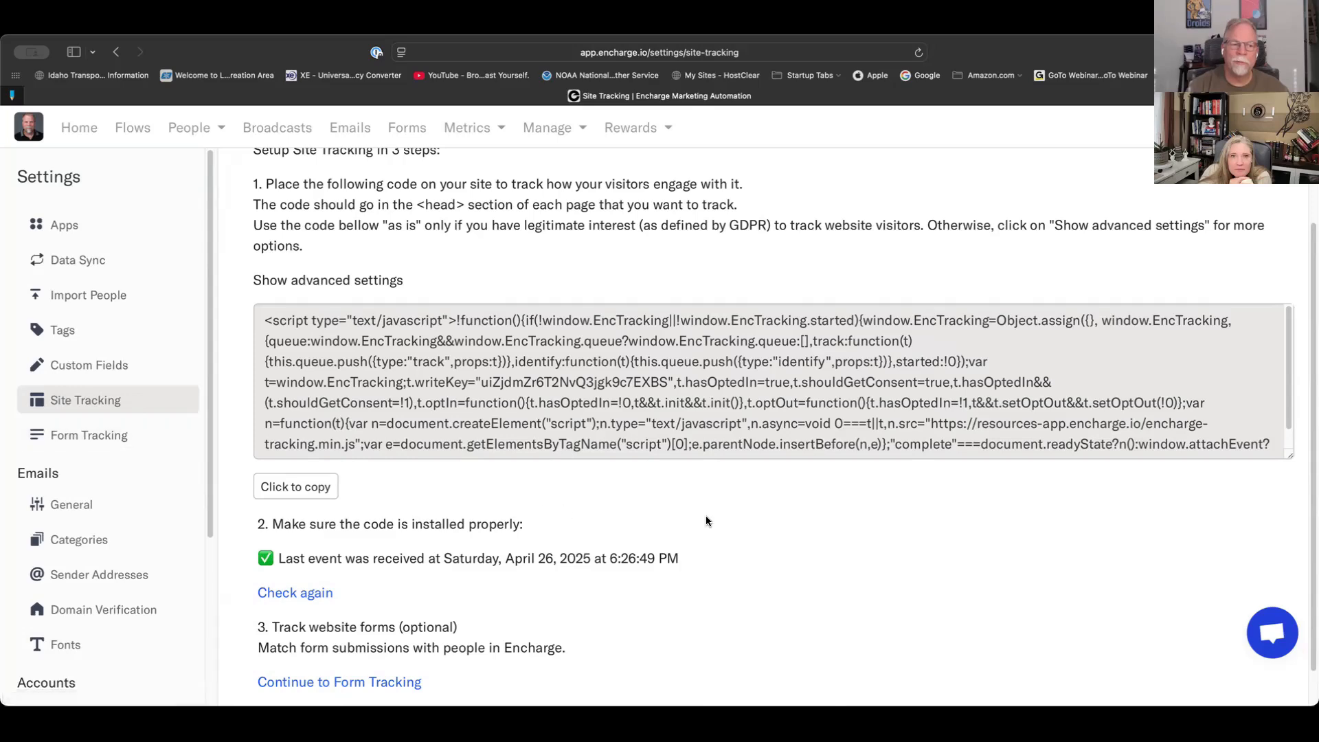
scroll(798, 547, "down", 2)
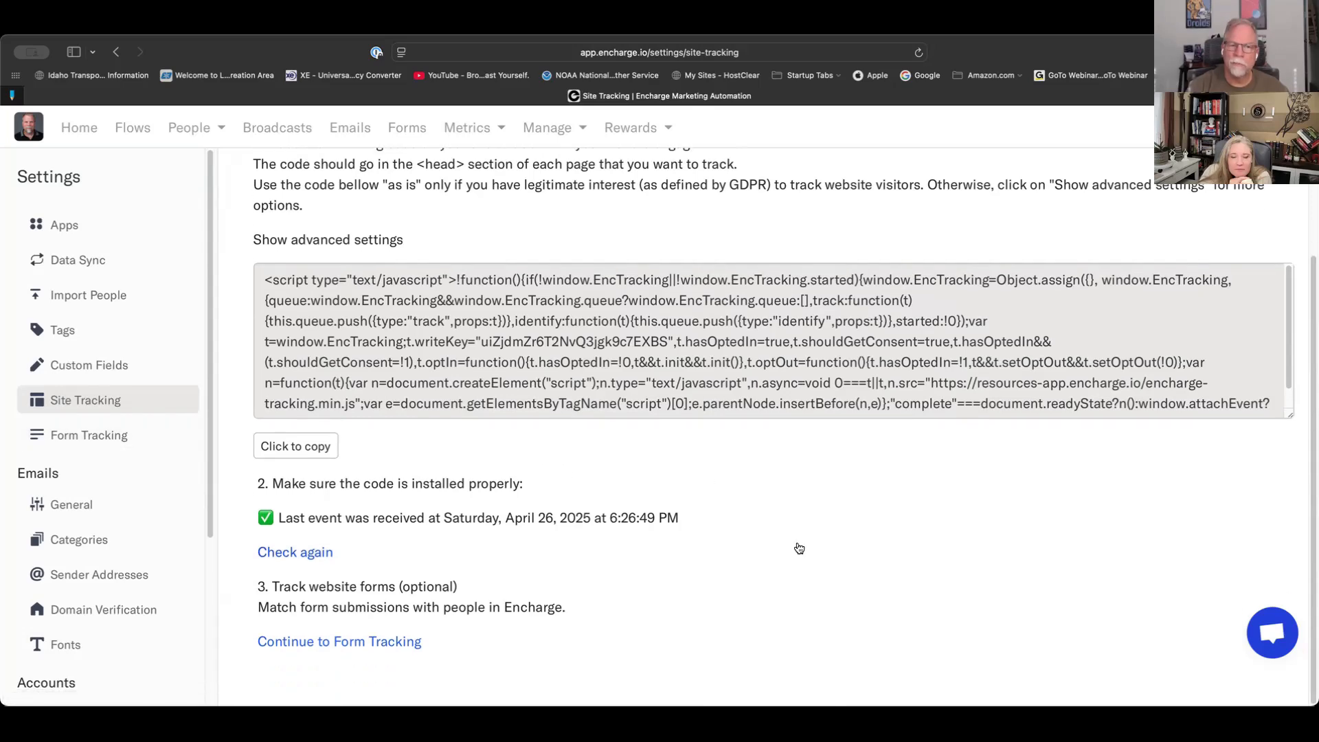
scroll(799, 548, "up", 3)
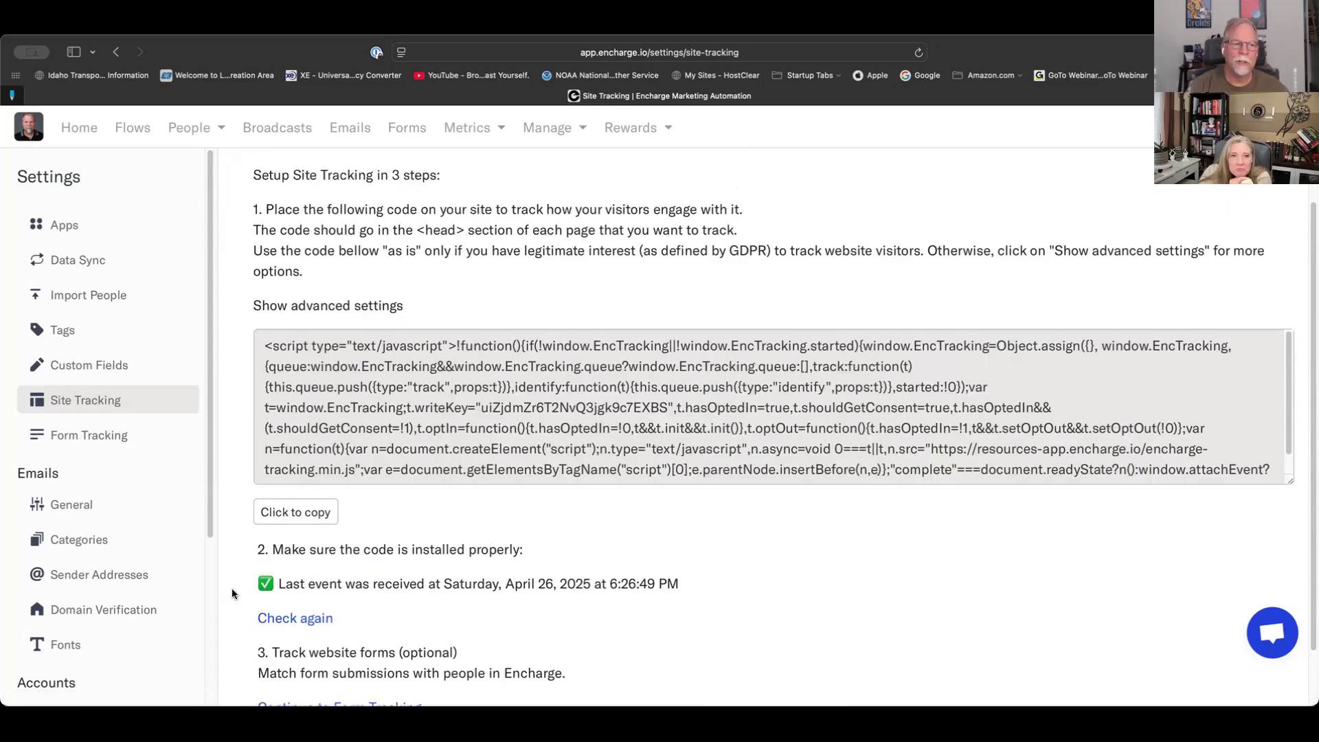
- Check the Automatic UTM tagging option in the general email settings, and view the custom email fonts page
left_click(101, 508)
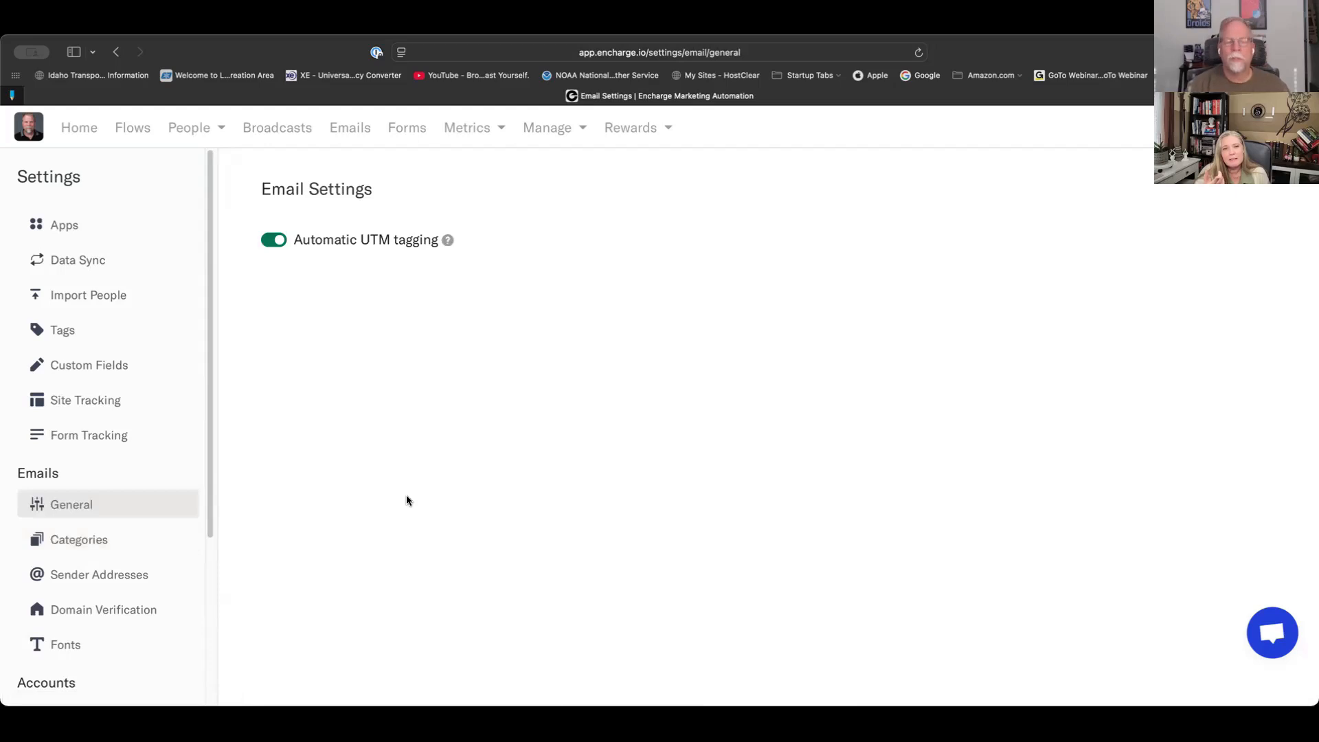
mouse_move(449, 246)
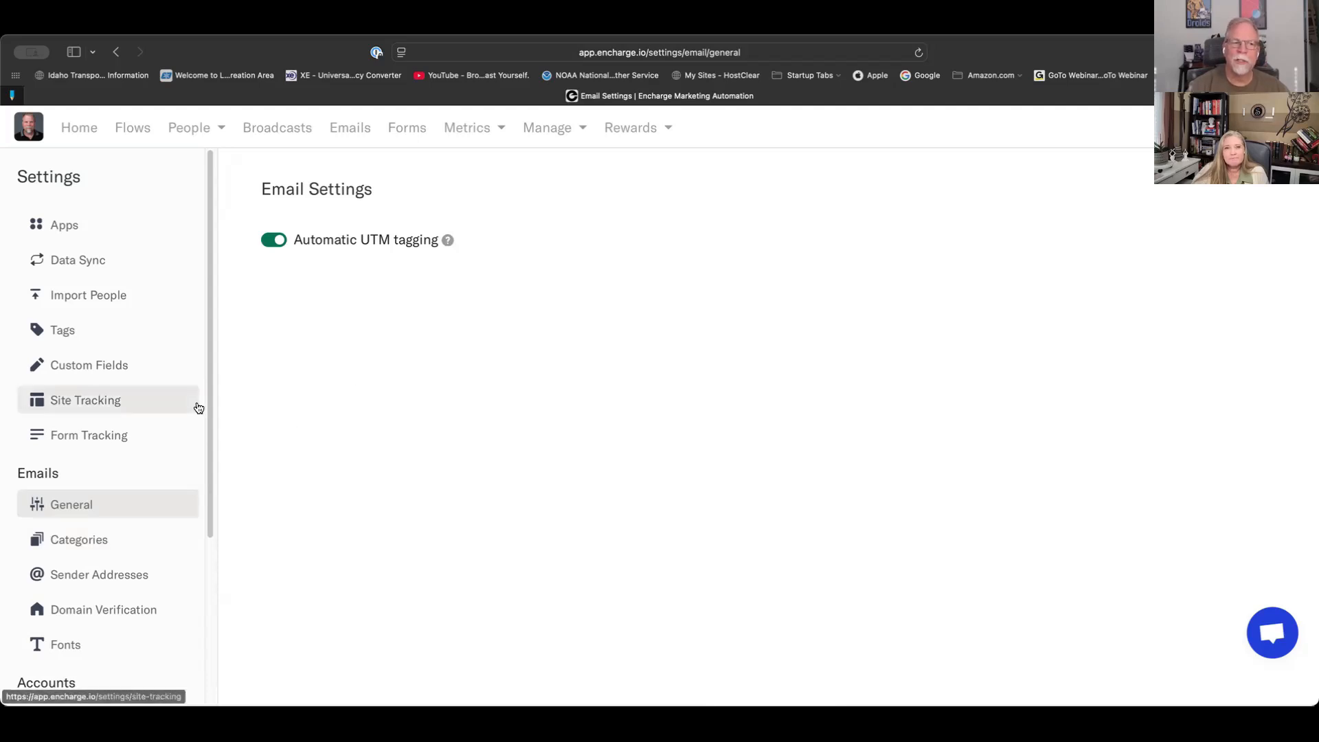
scroll(196, 407, "down", 3)
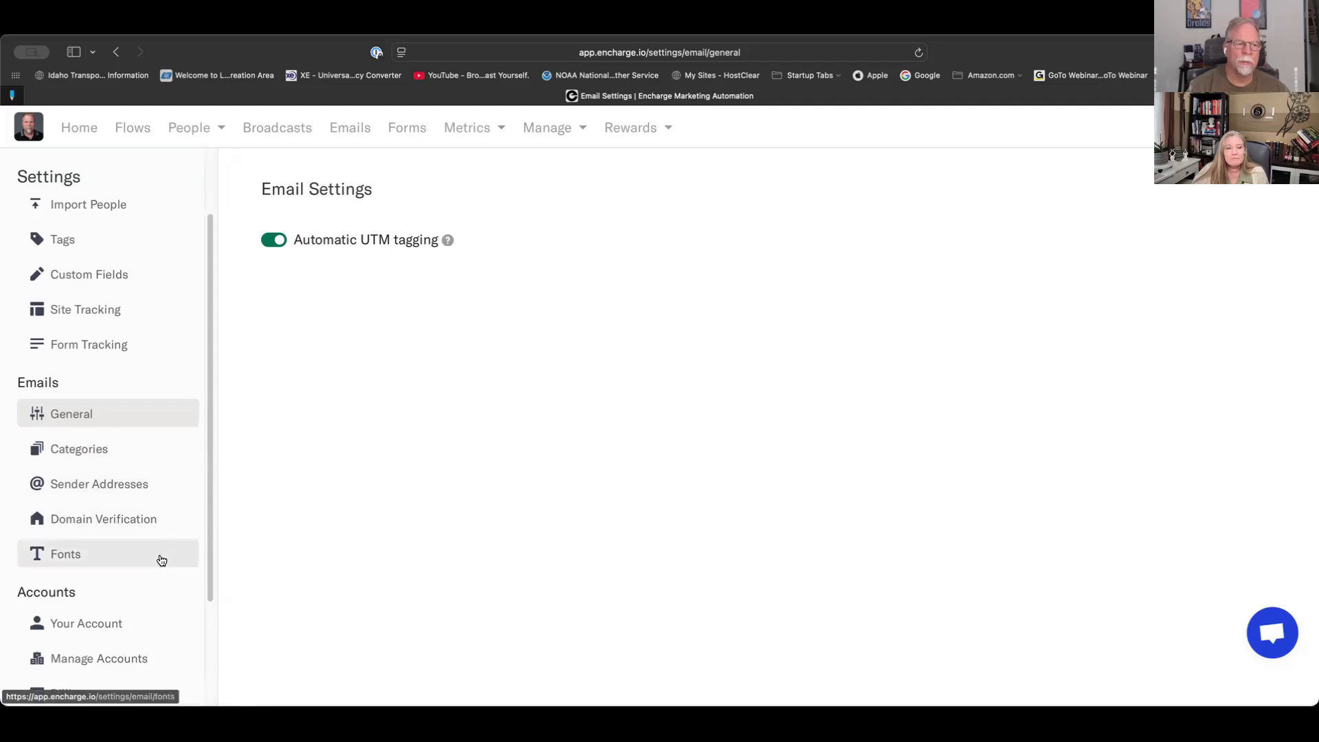
left_click(126, 552)
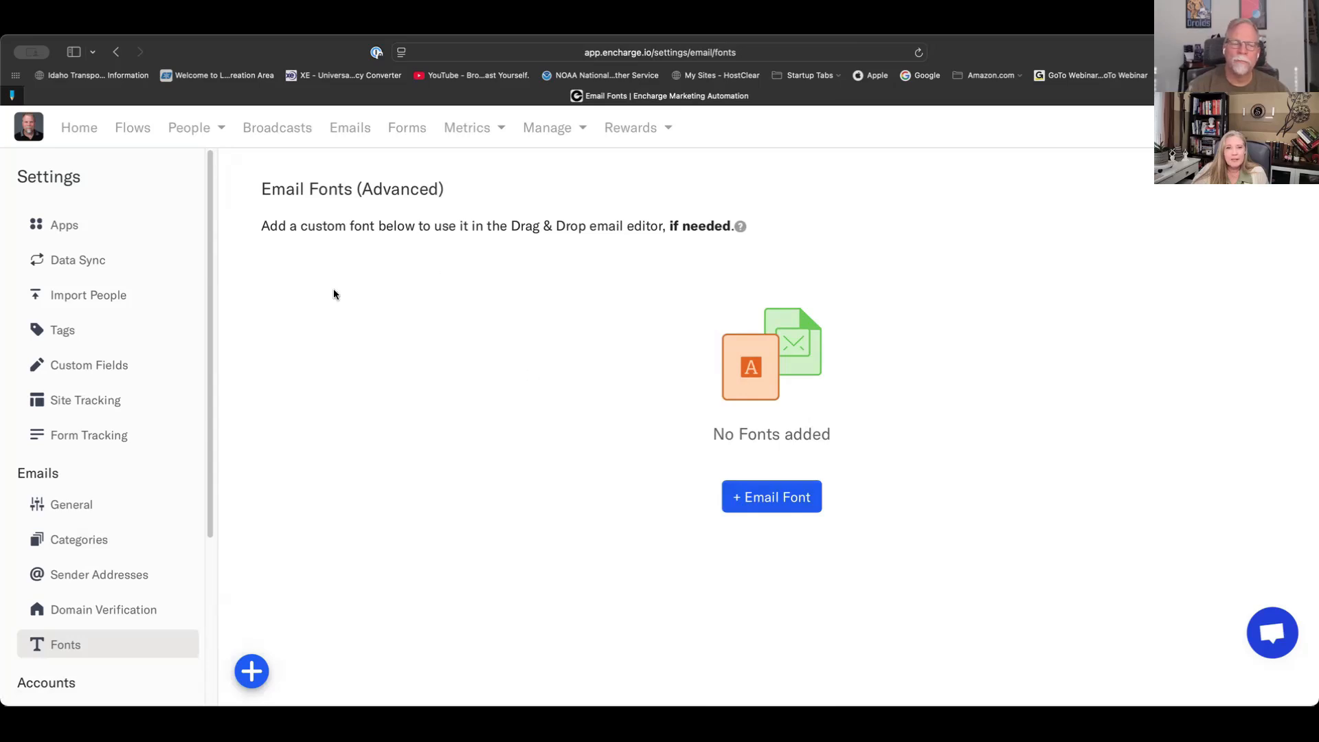
scroll(150, 466, "down", 5)
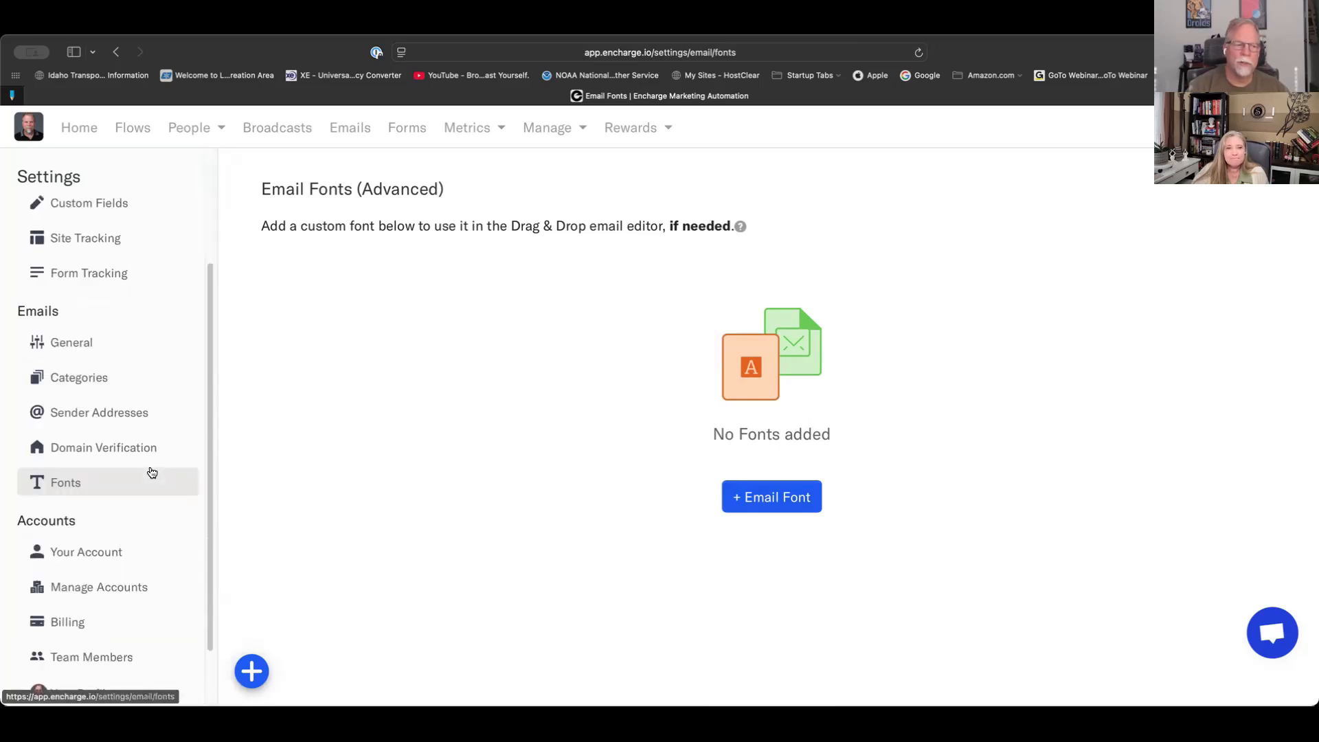
scroll(151, 466, "up", 5)
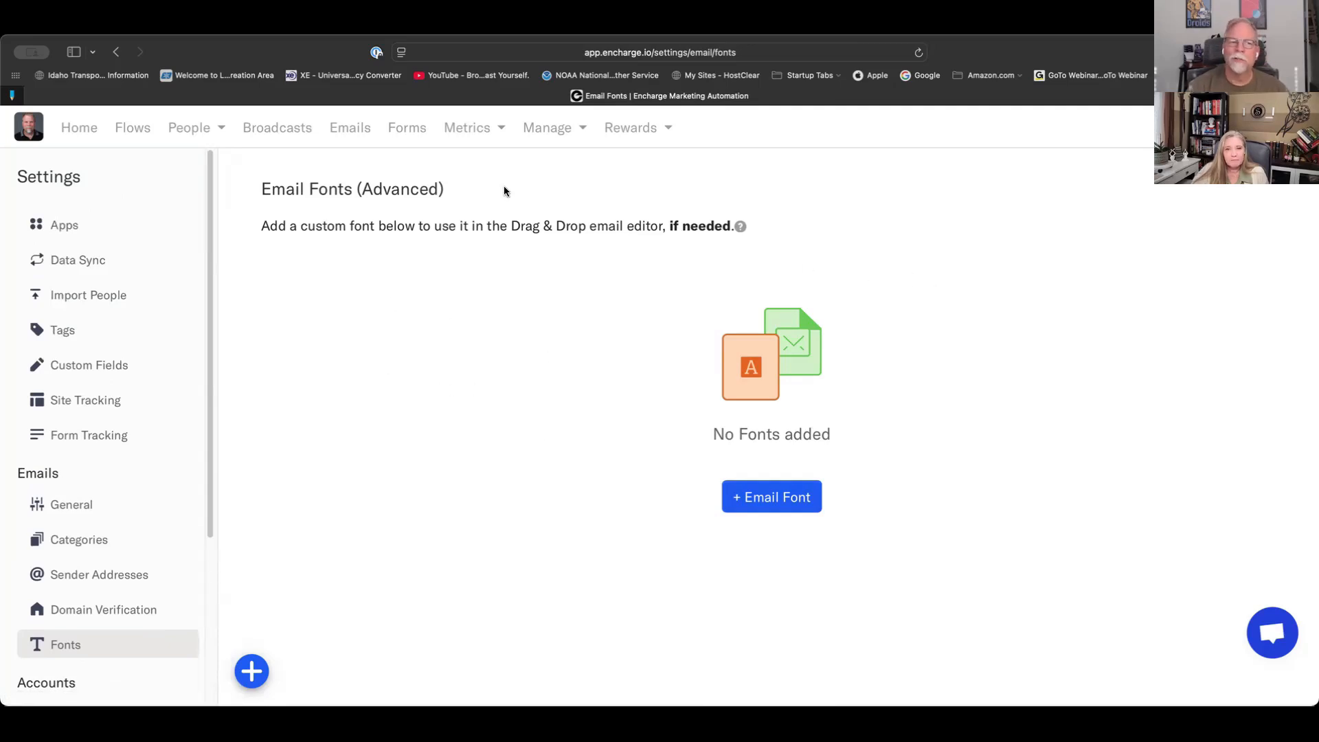
- Look at the Rewards referral and affiliate offers, and the available Manage and Metrics options
left_click(639, 129)
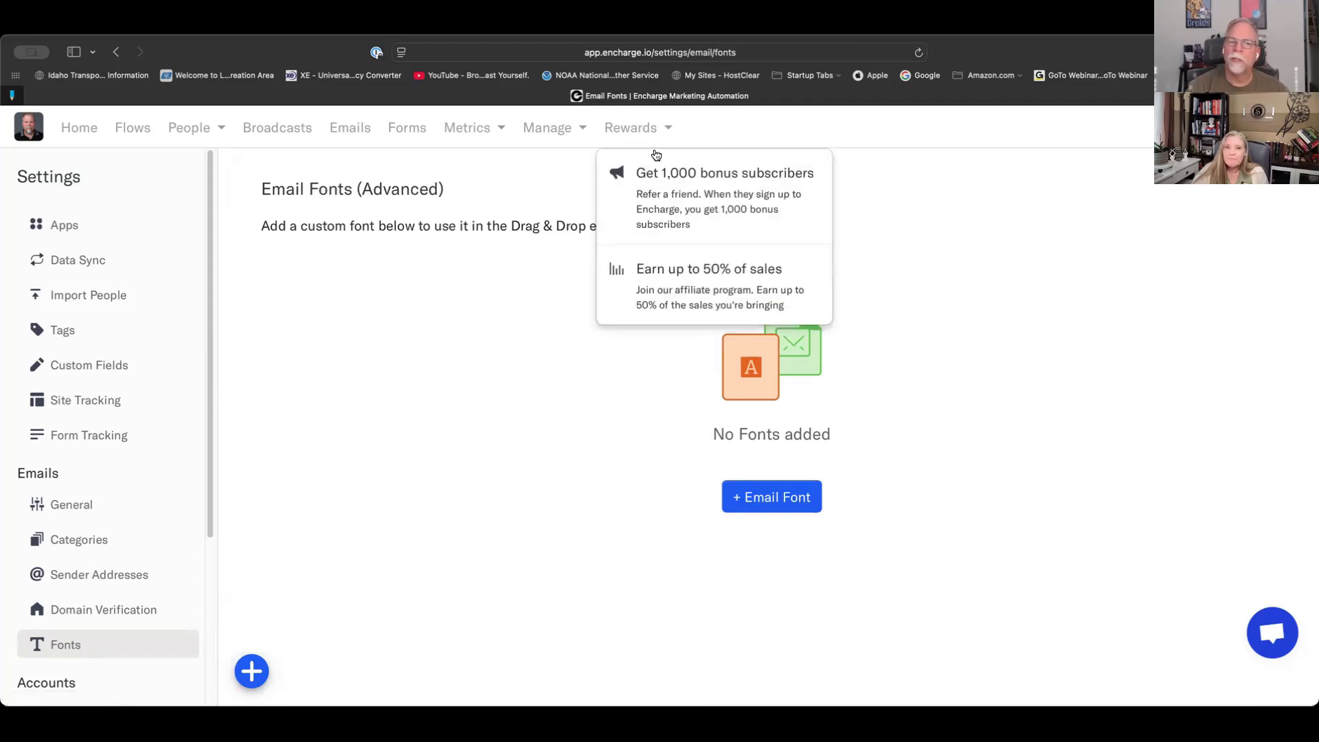
left_click(549, 185)
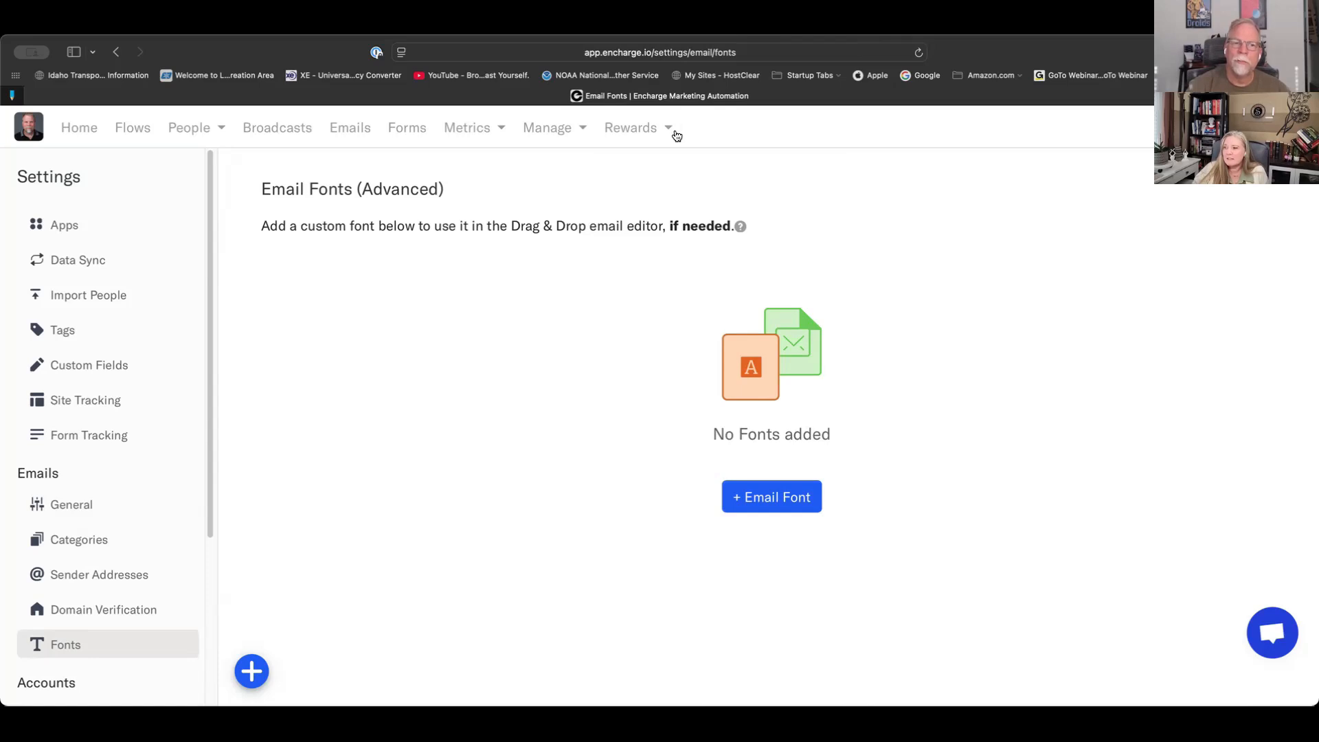
left_click(550, 130)
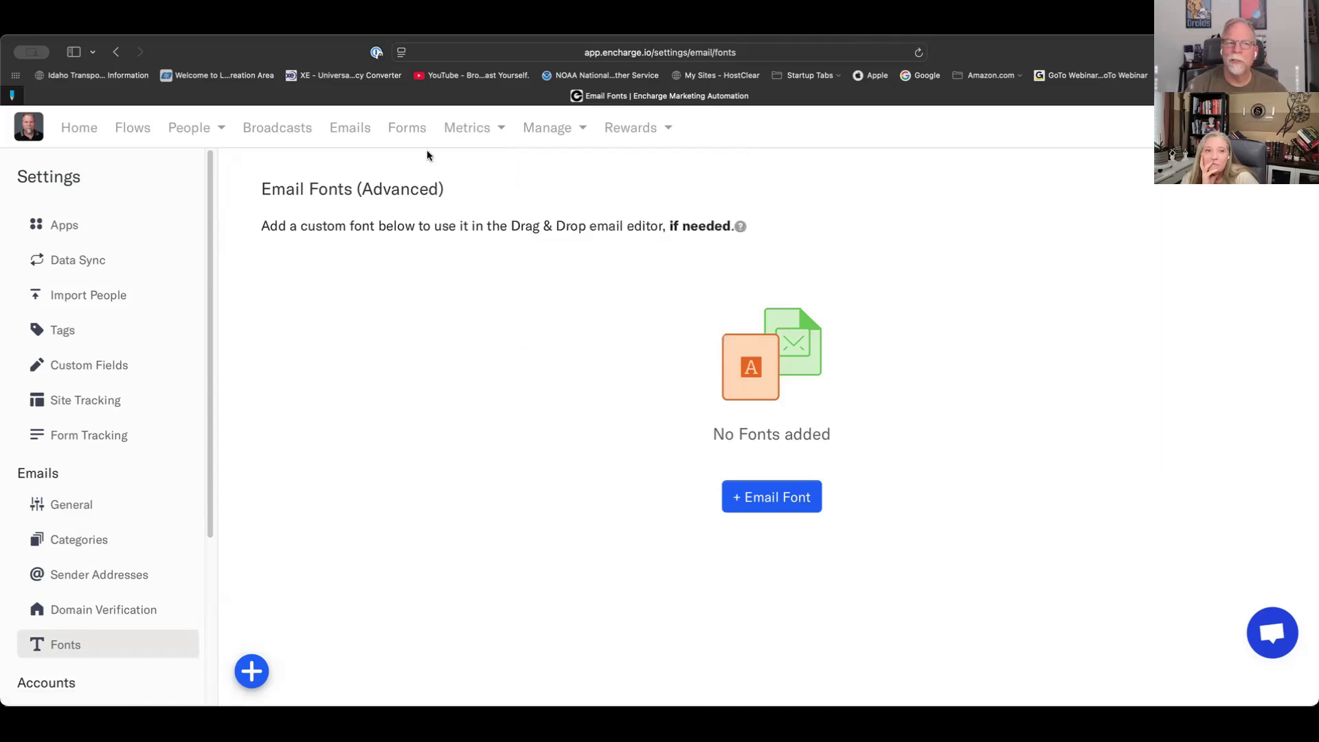
left_click(479, 132)
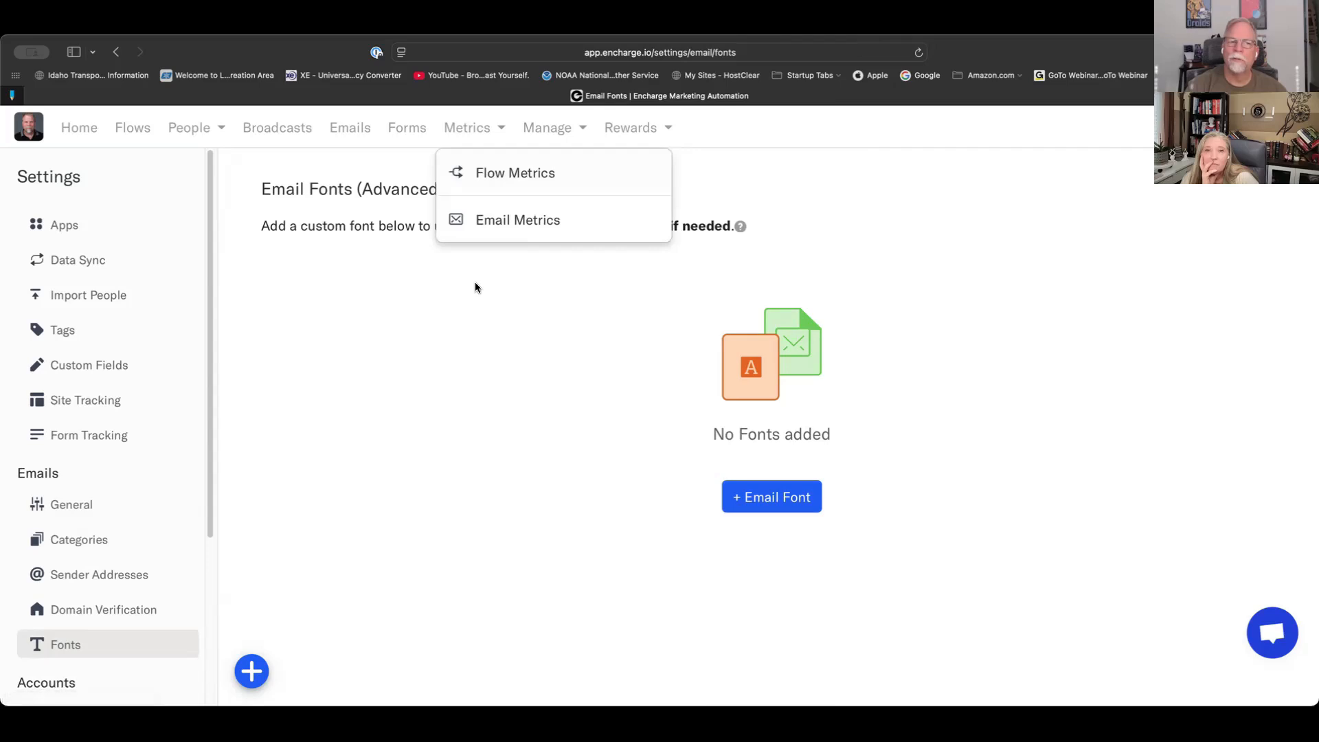
- View the list of all forms, and open the Emails library to browse the existing emails
left_click(402, 130)
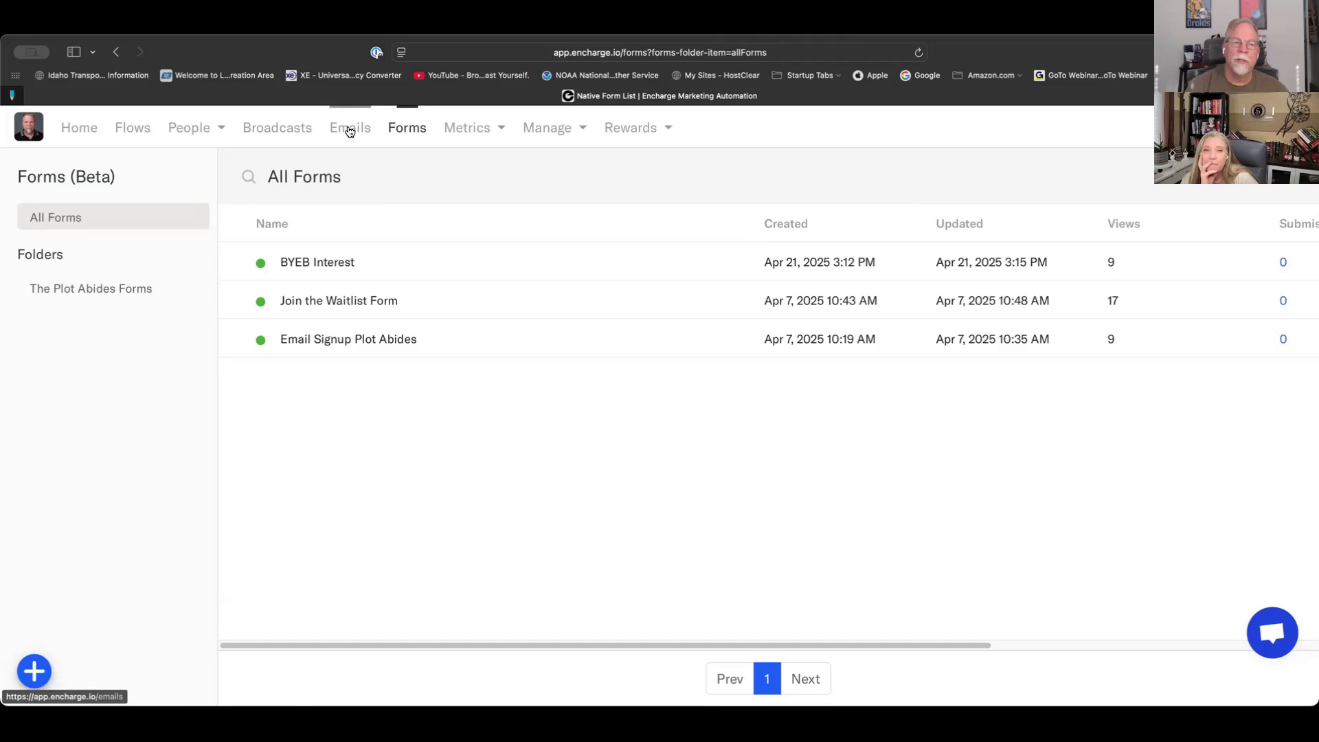
left_click(350, 131)
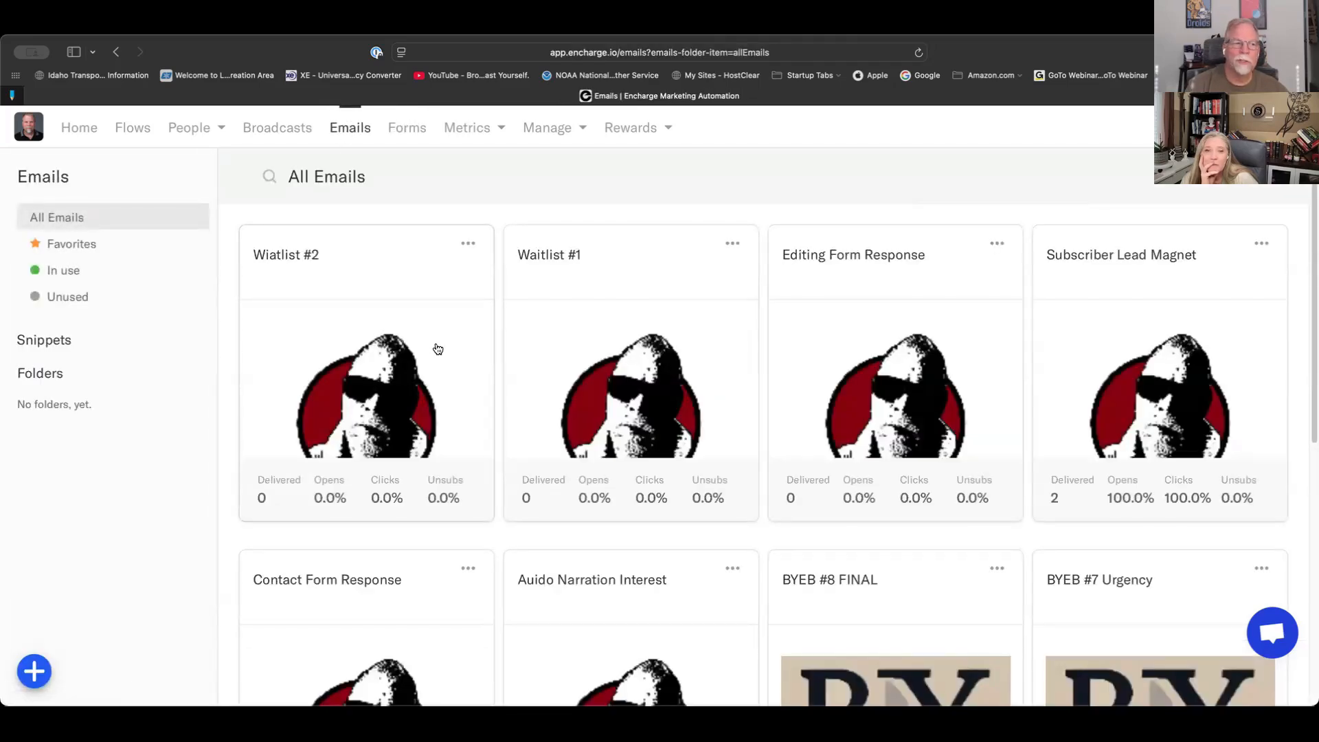
scroll(437, 349, "down", 12)
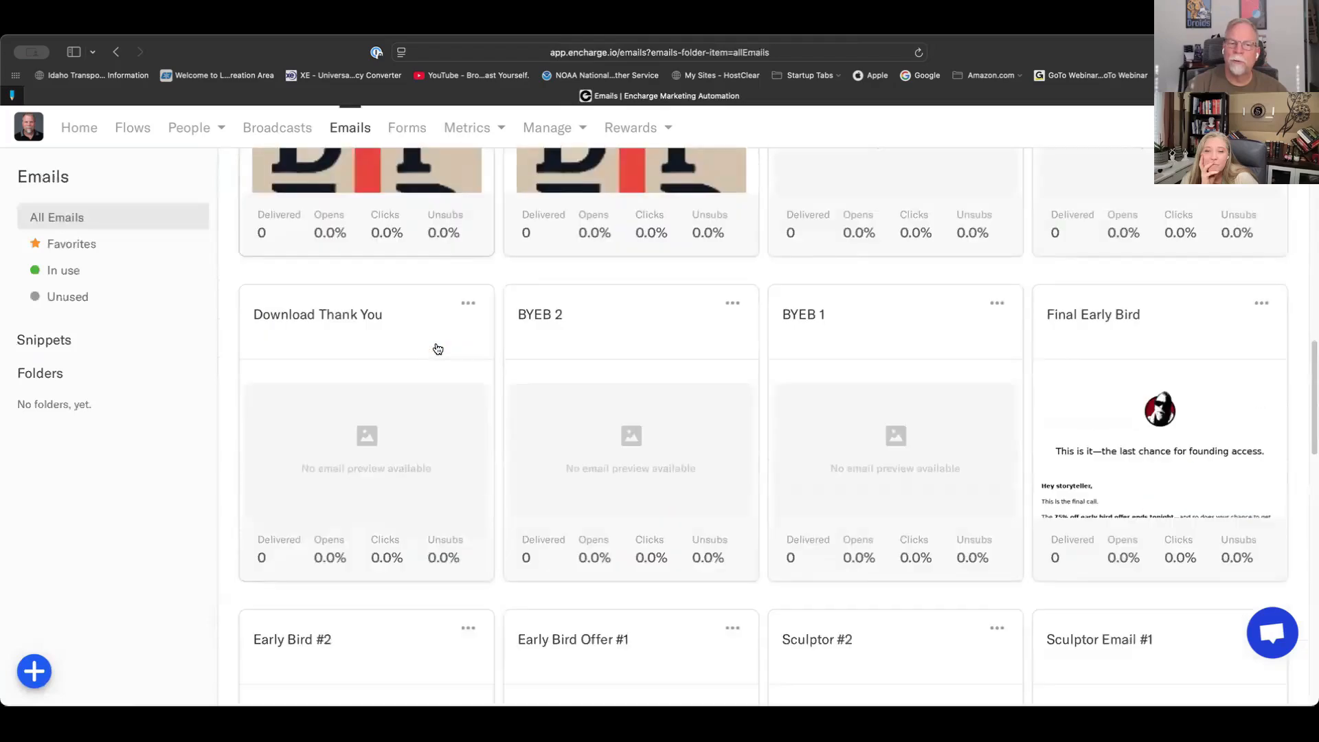
- Browse through the rest of the existing emails in the All Emails library
scroll(438, 349, "down", 10)
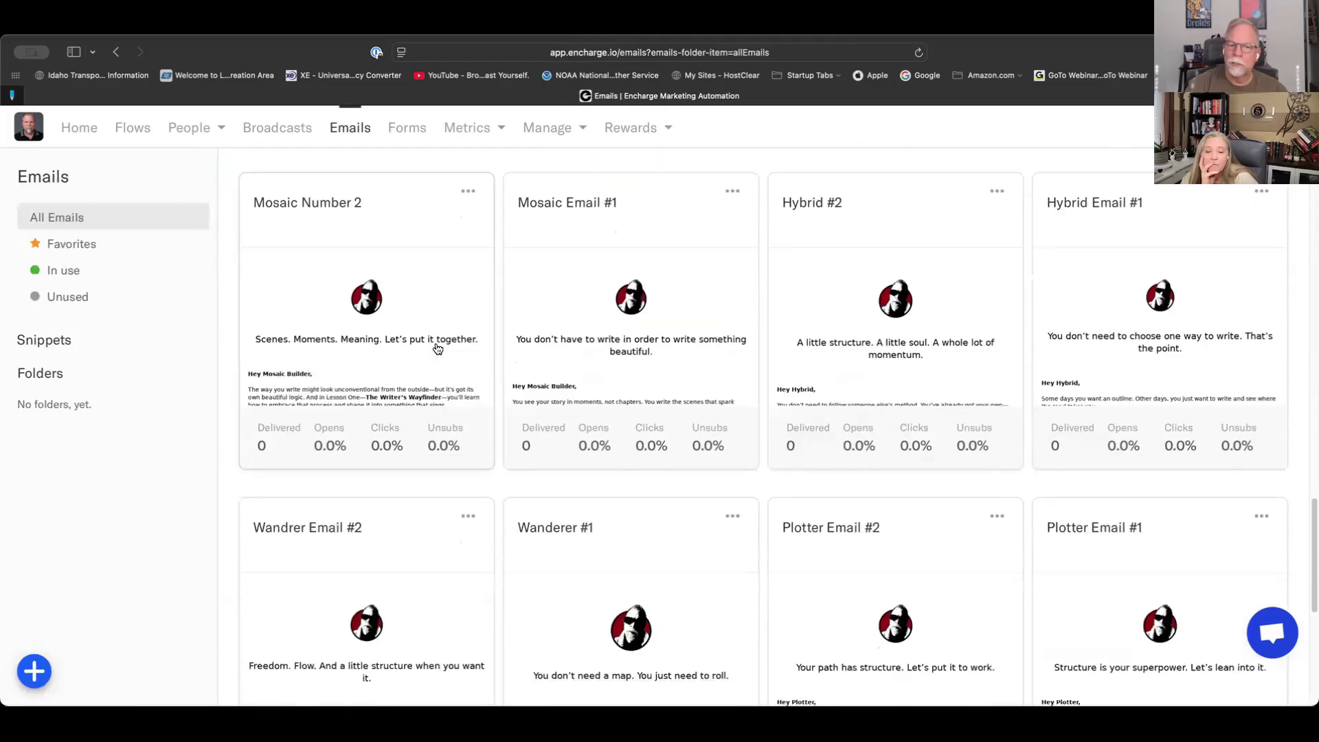
scroll(437, 349, "down", 5)
scroll(438, 349, "up", 17)
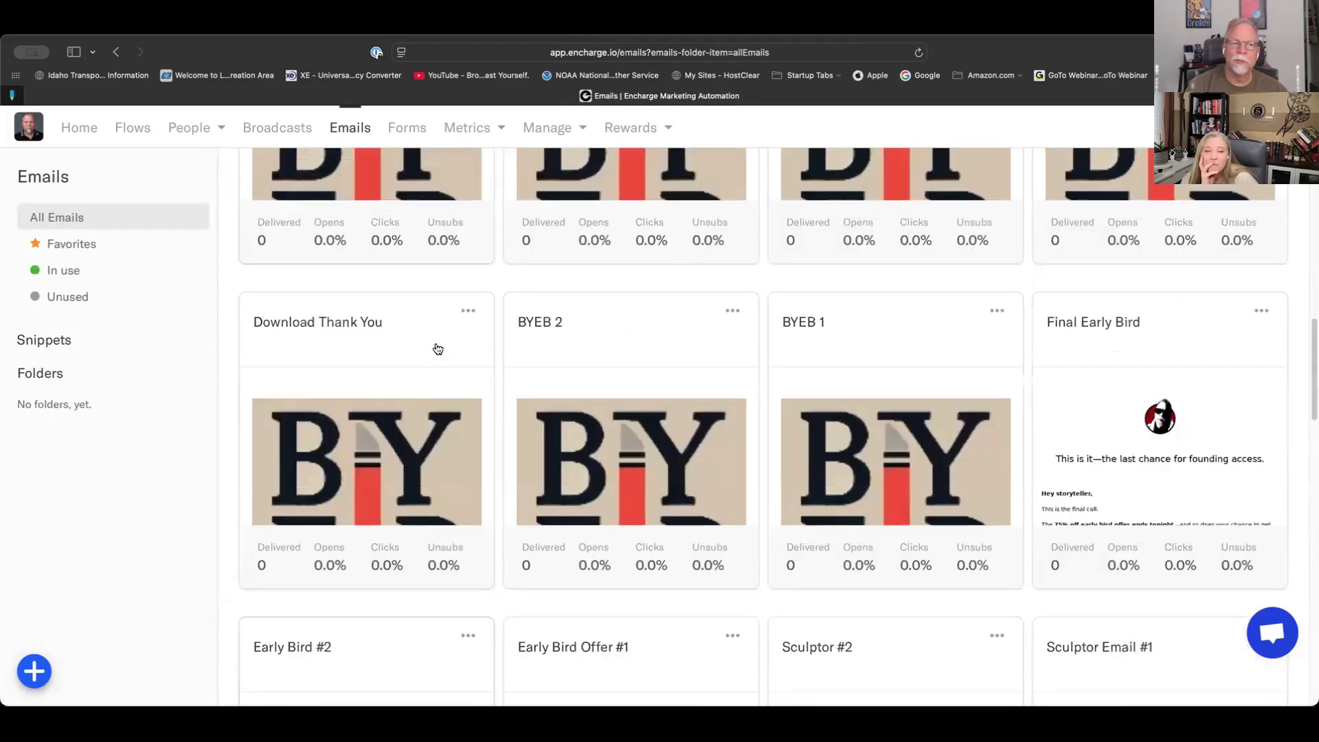
scroll(437, 349, "up", 12)
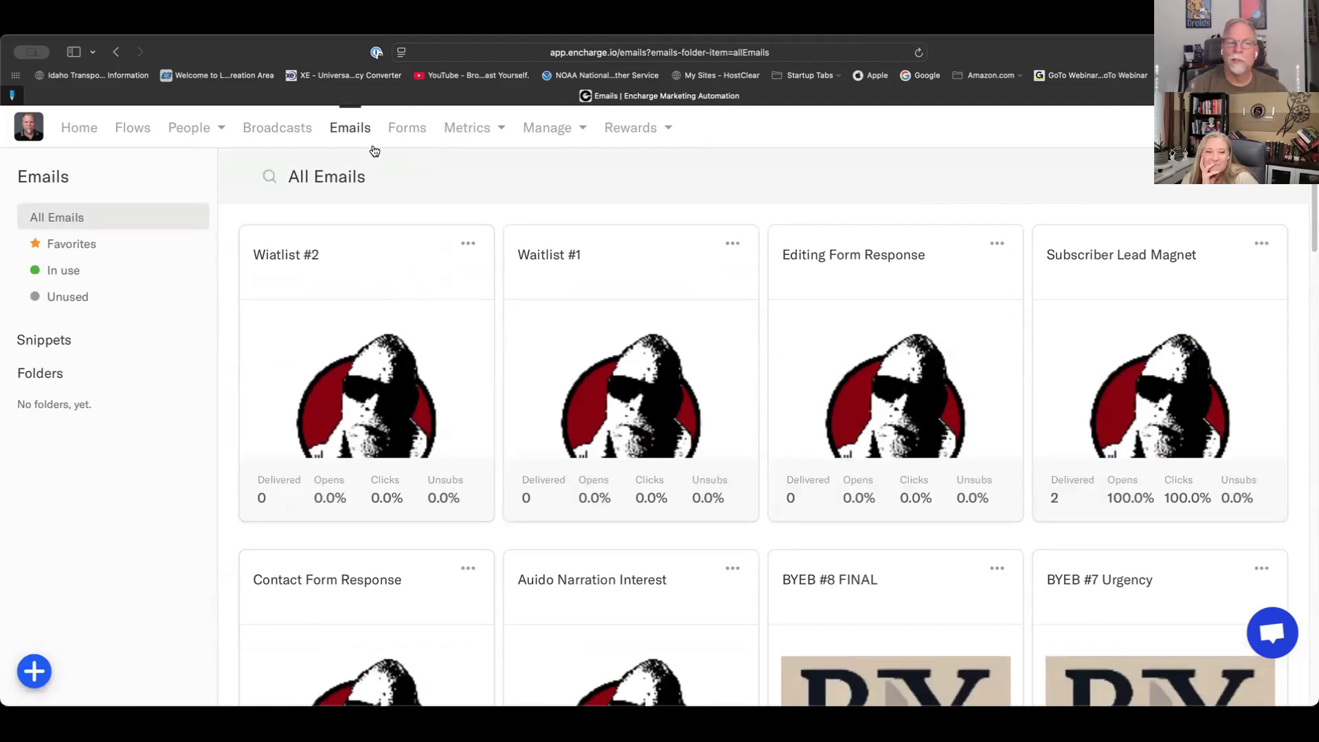
- Open the Broadcasts area and create a broadcast named Solitaire Episode
left_click(298, 131)
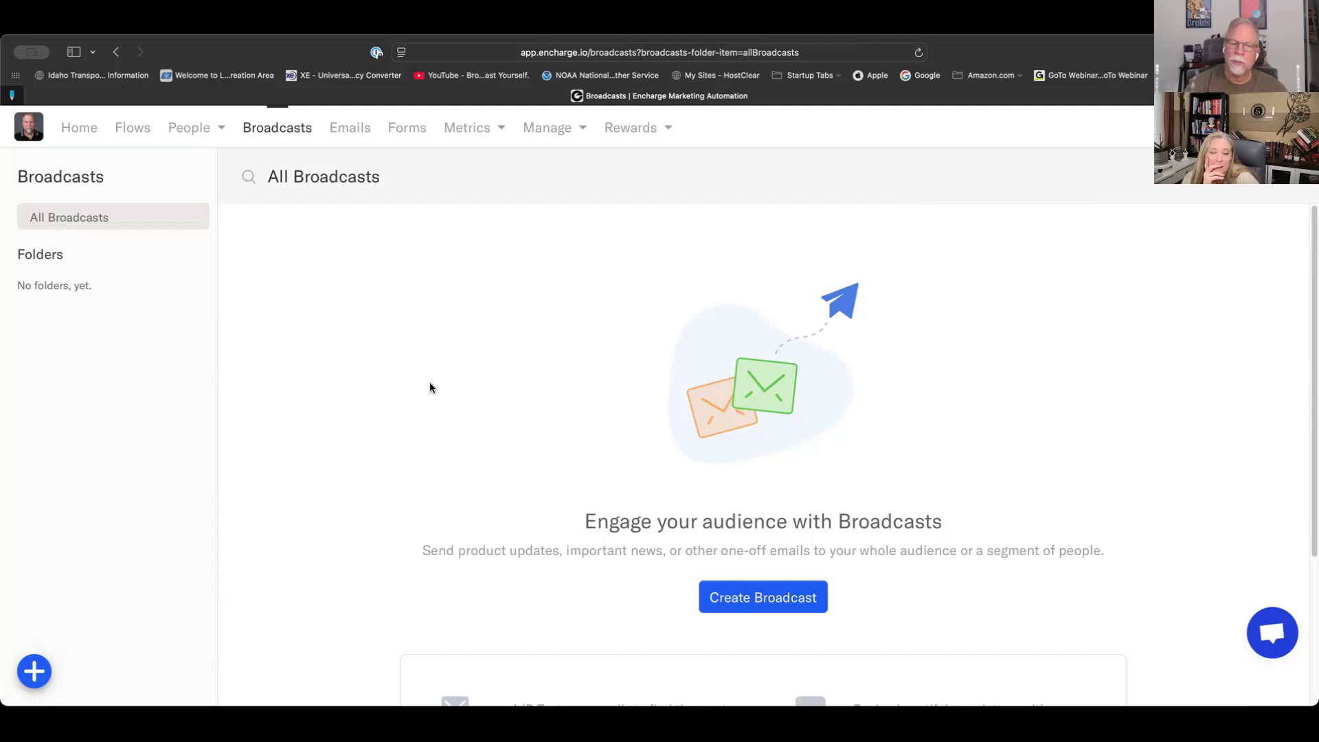
scroll(430, 385, "down", 3)
scroll(430, 388, "down", 1)
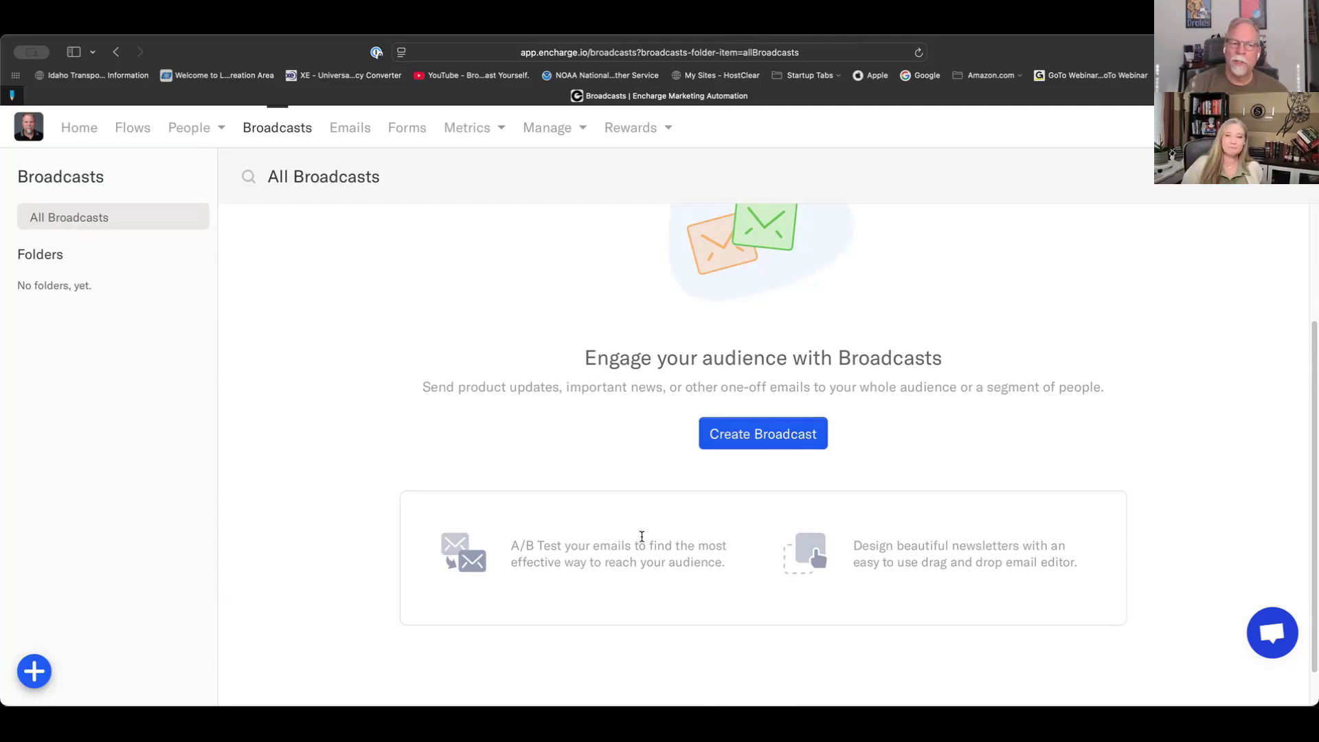
left_click(775, 435)
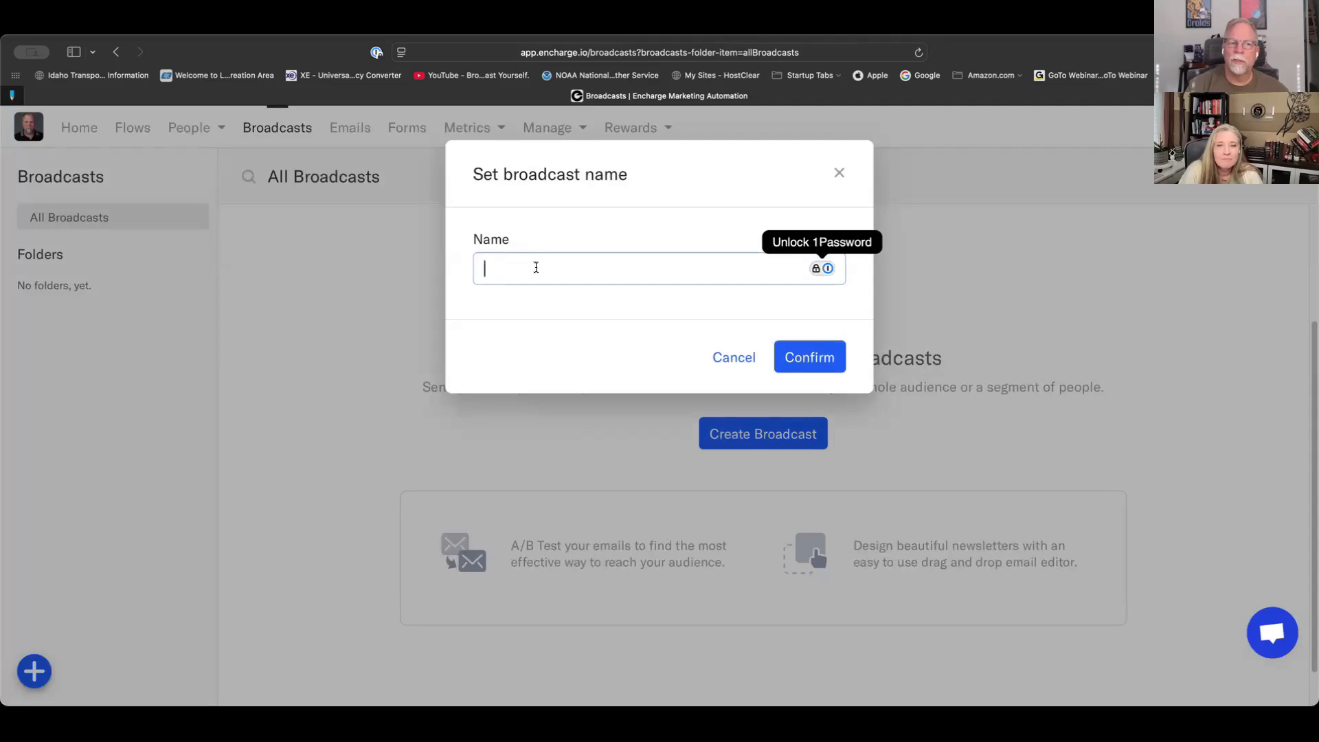
type("Solitaire")
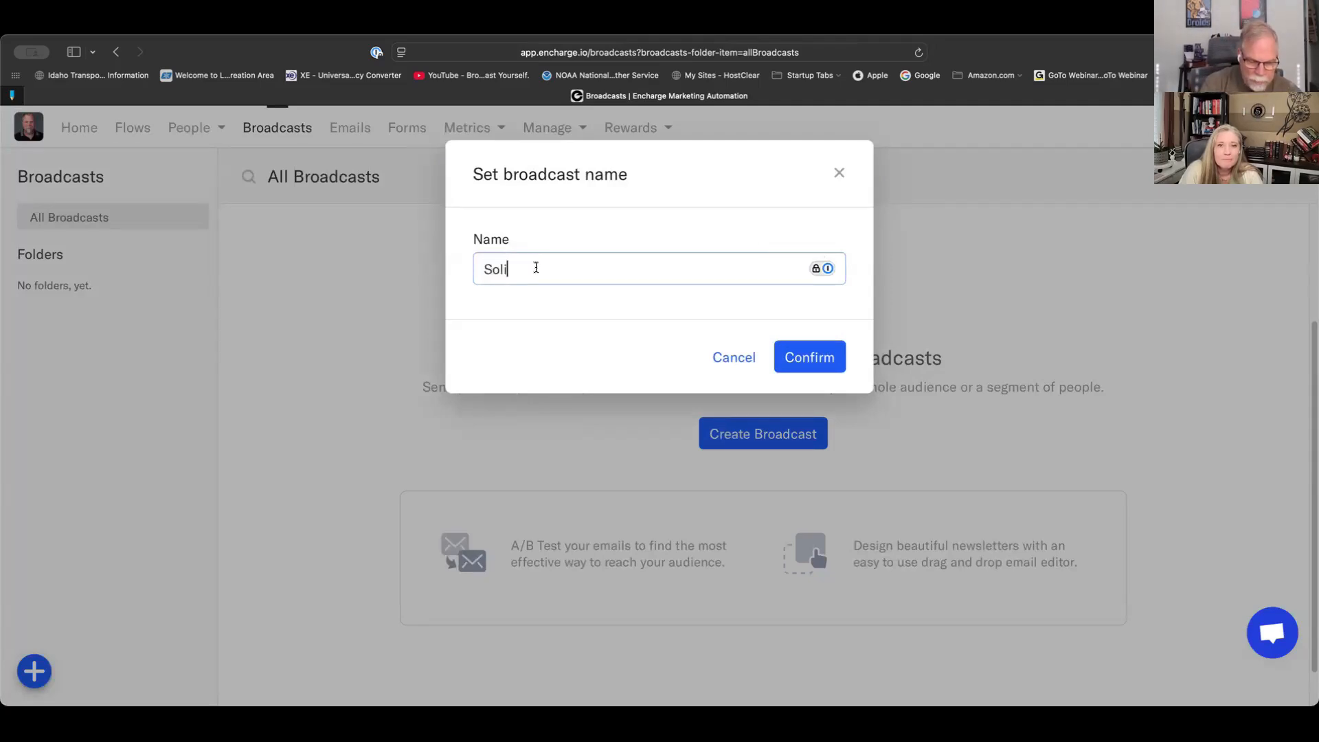
key("BackSpace")
key("BackSpace")
key("BackSpace")
key("BackSpace")
key("BackSpace")
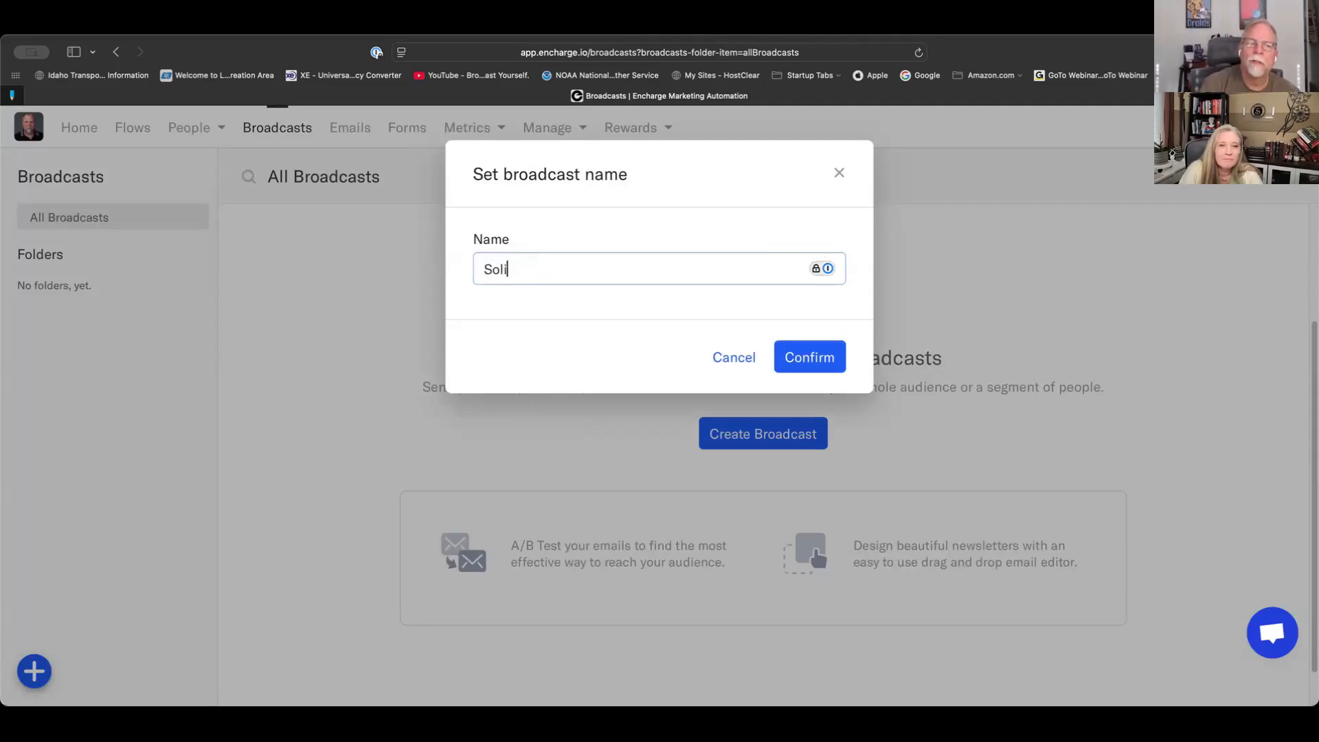
type("taire E")
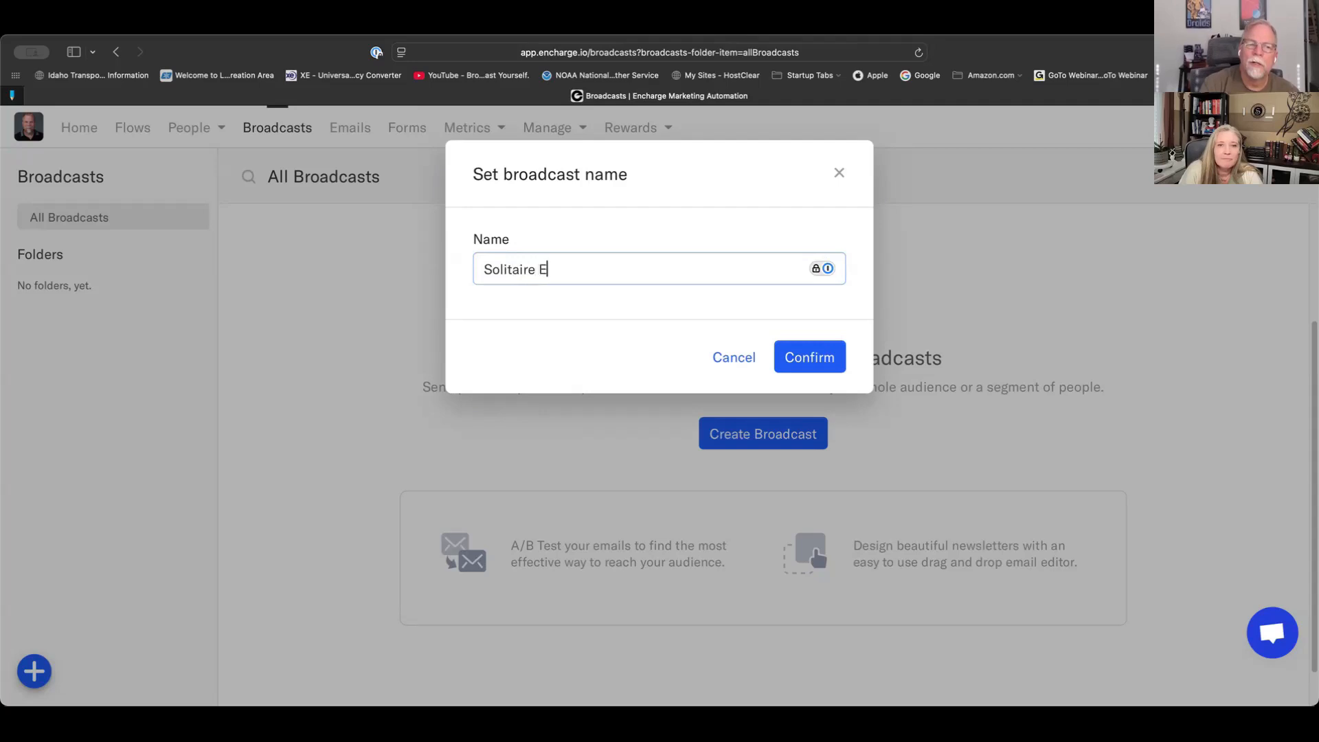
type("pisode")
left_click(782, 358)
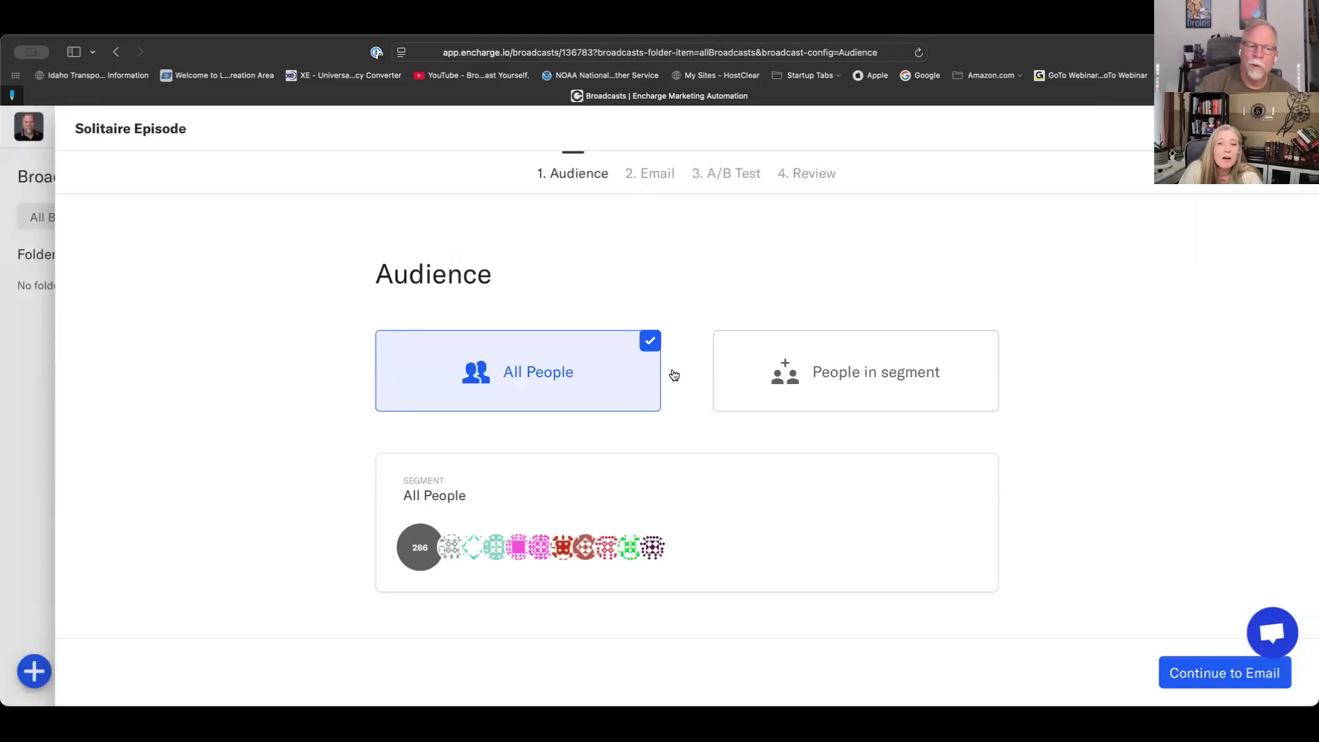
- Keep All People as the broadcast's audience, and start its email in the drag and drop editor
left_click(857, 383)
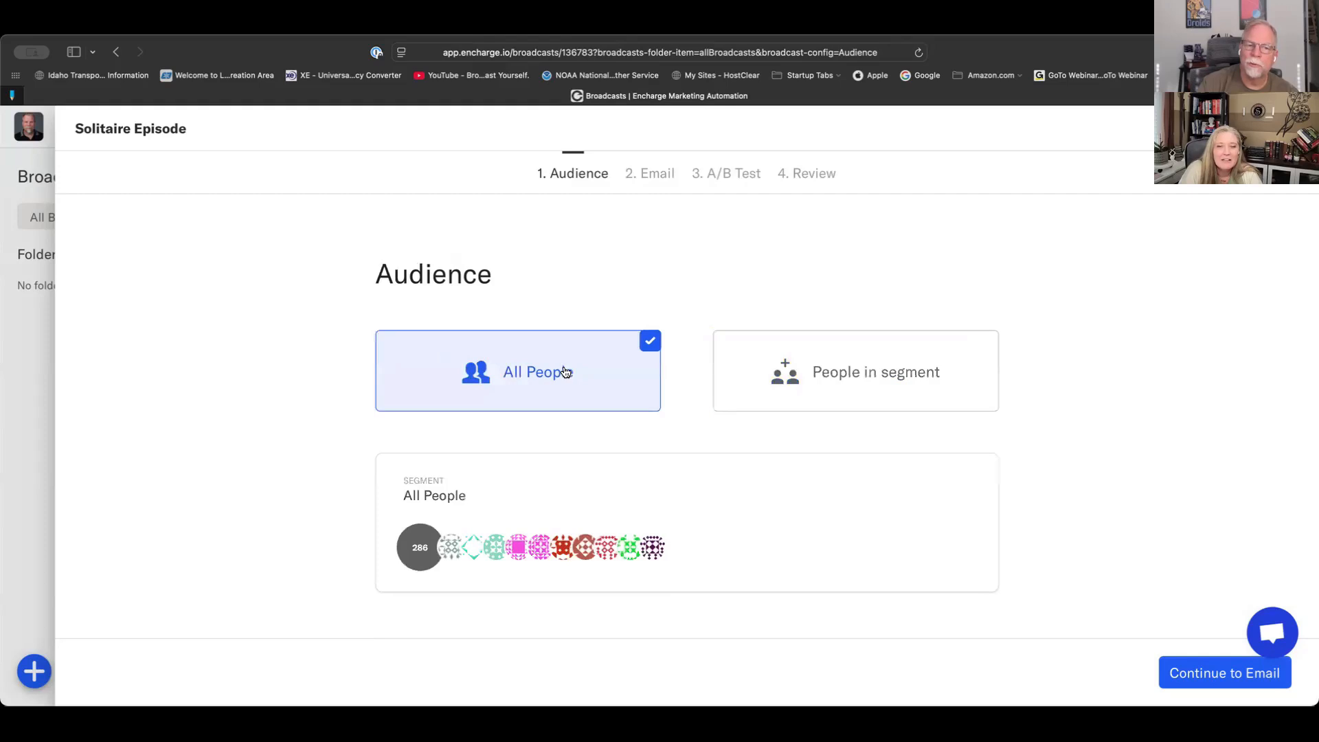
left_click(1206, 672)
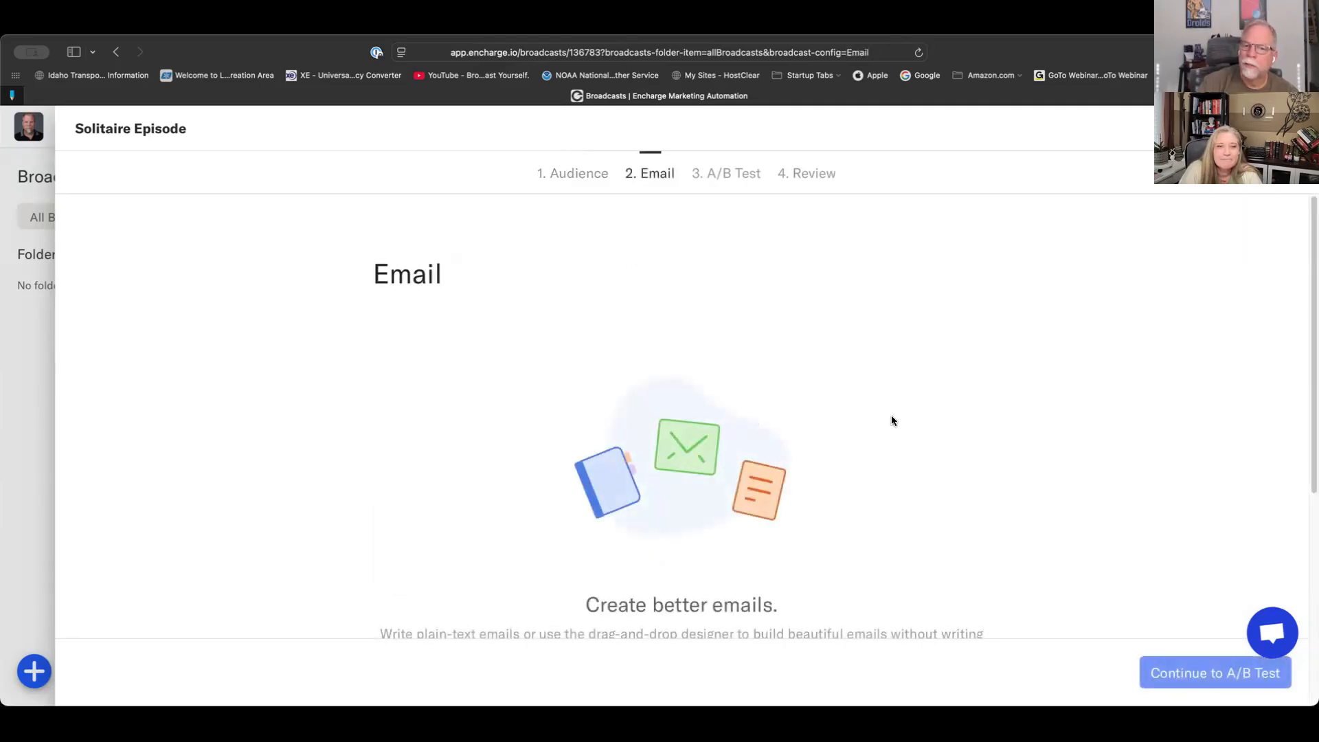
scroll(996, 420, "down", 5)
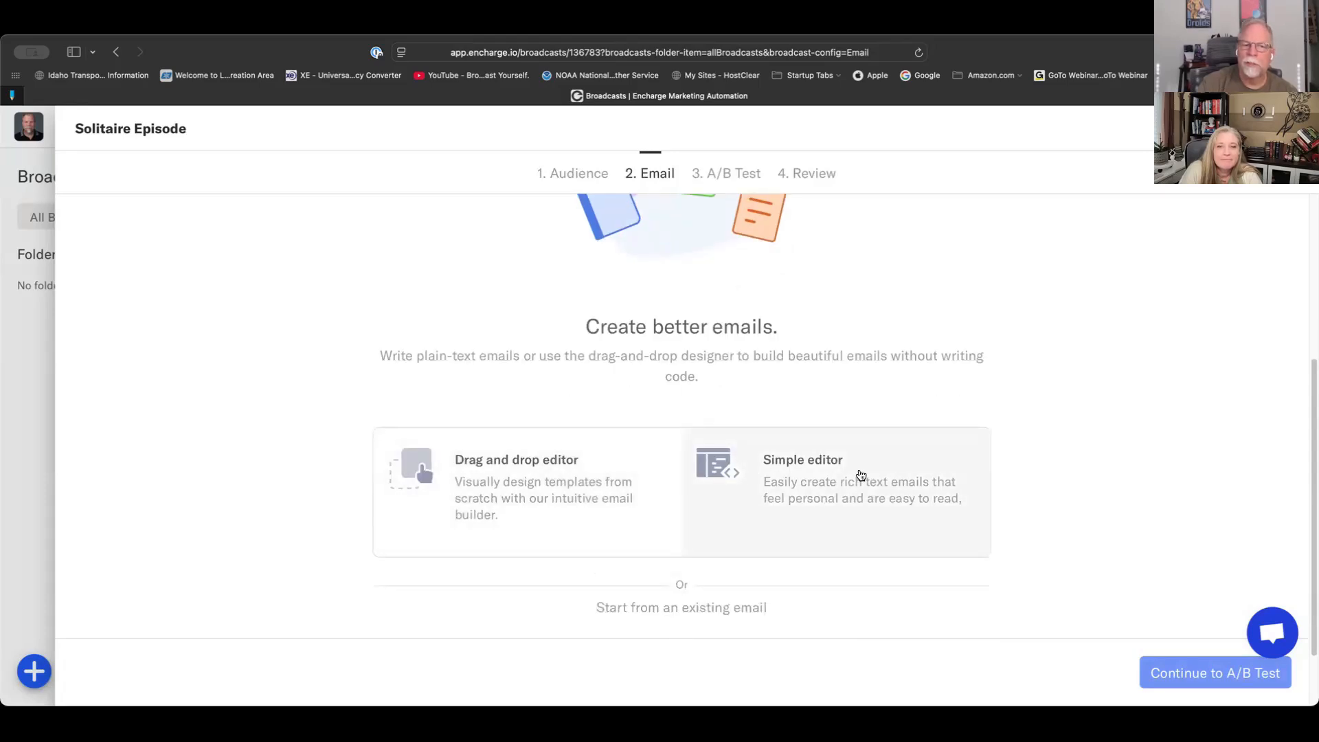
left_click(594, 477)
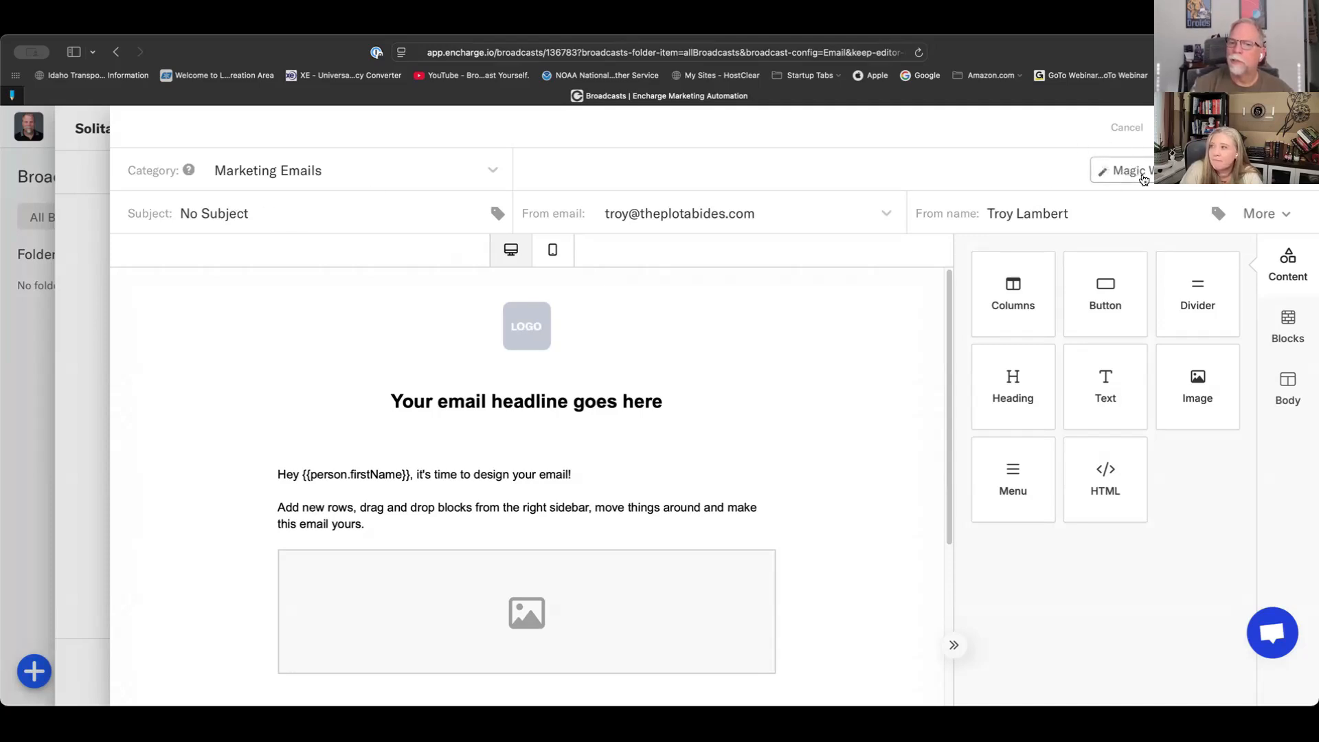
- Delete the placeholder image block from the email template
left_click(290, 214)
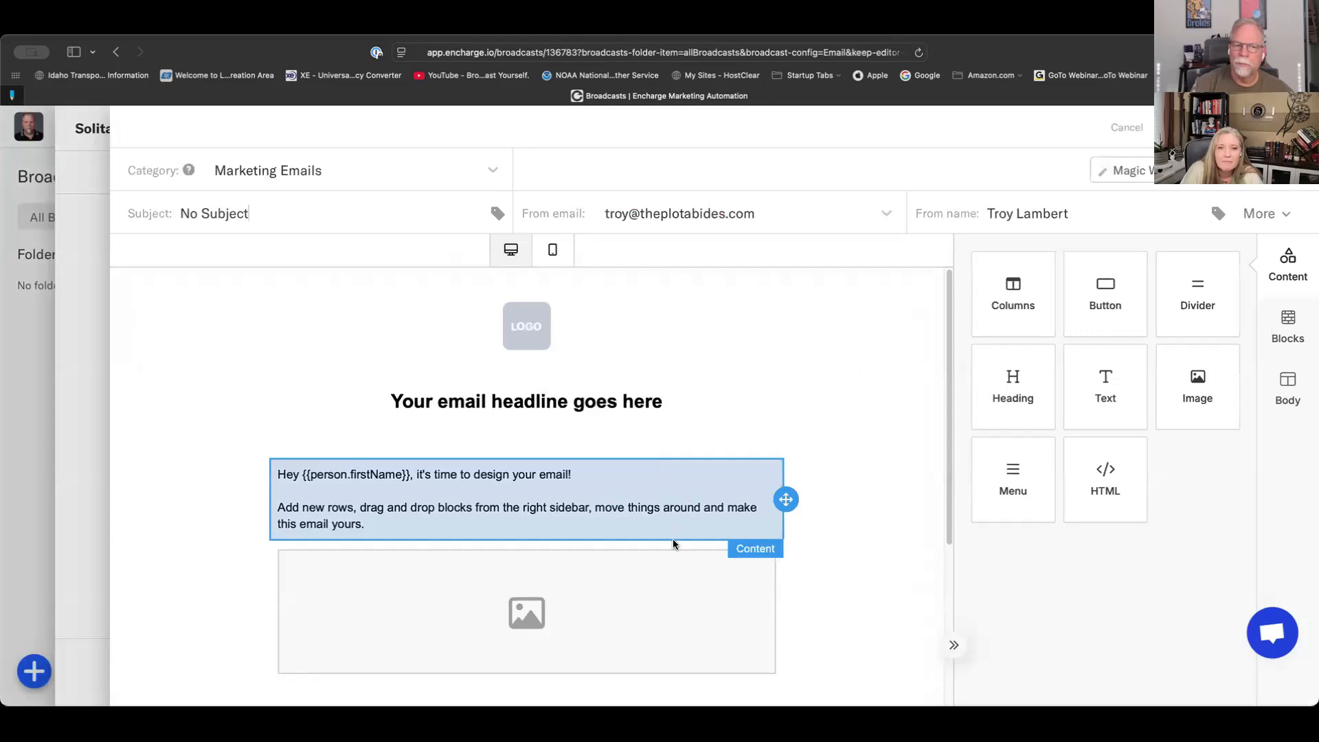
scroll(670, 595, "down", 5)
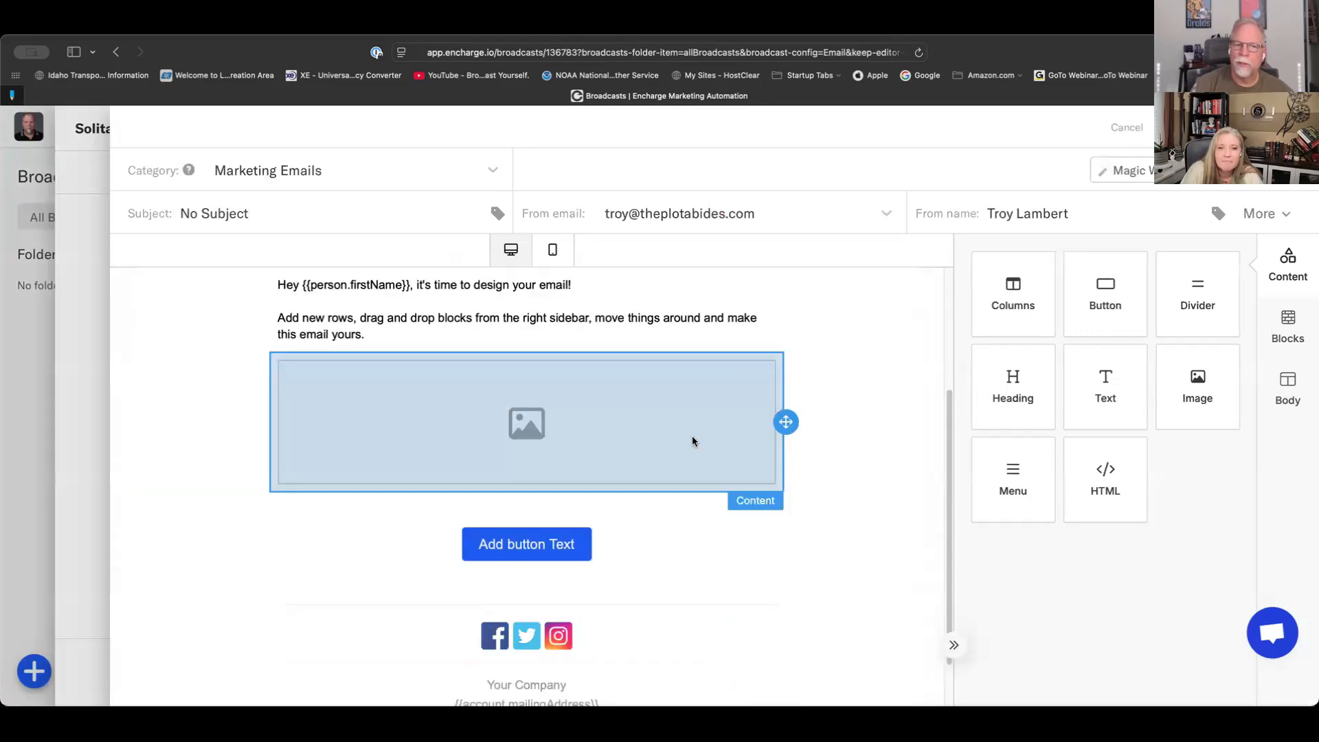
left_click(691, 435)
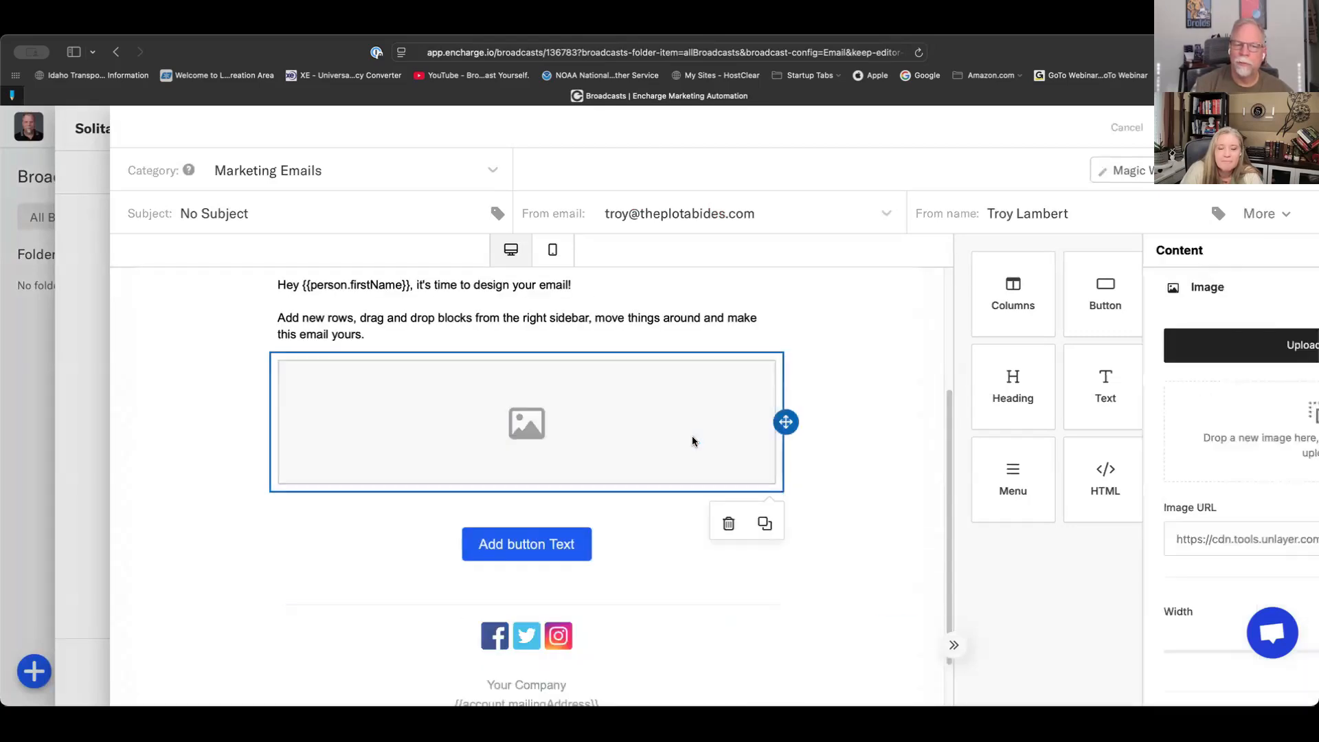
left_click(729, 523)
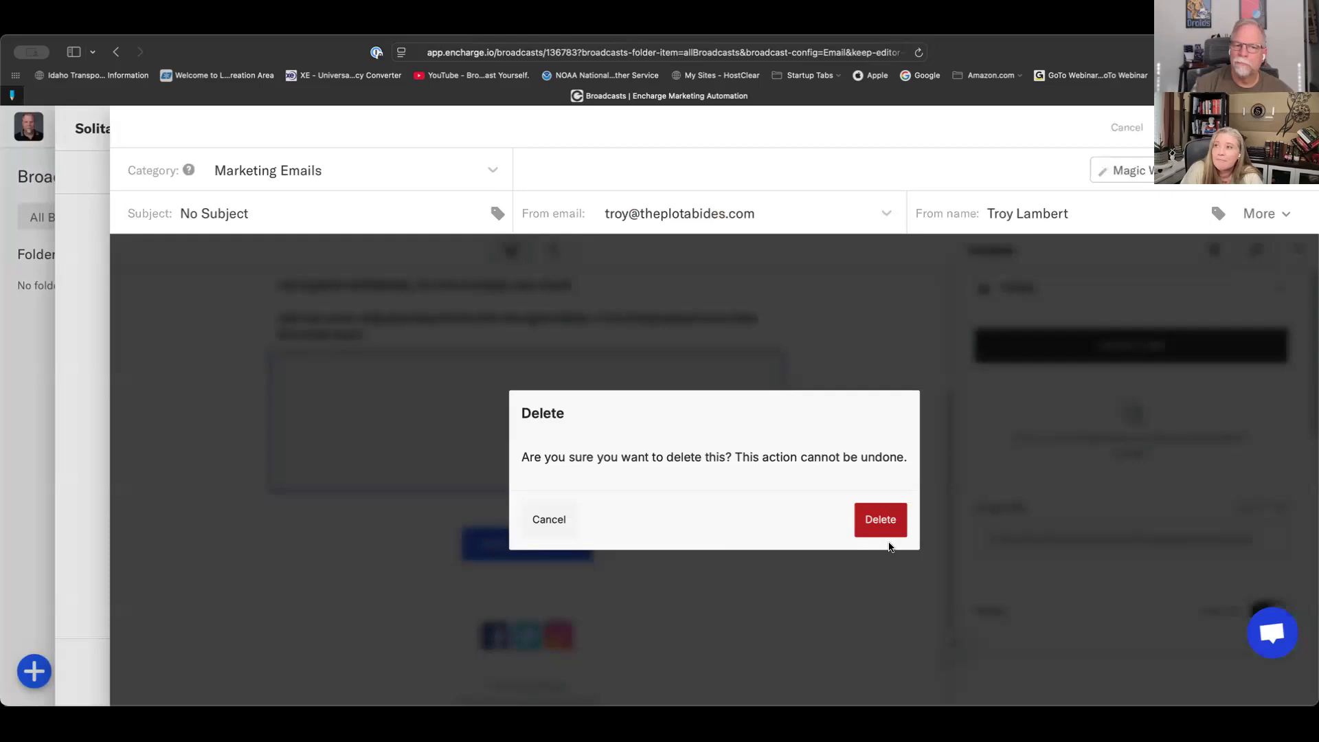
left_click(887, 521)
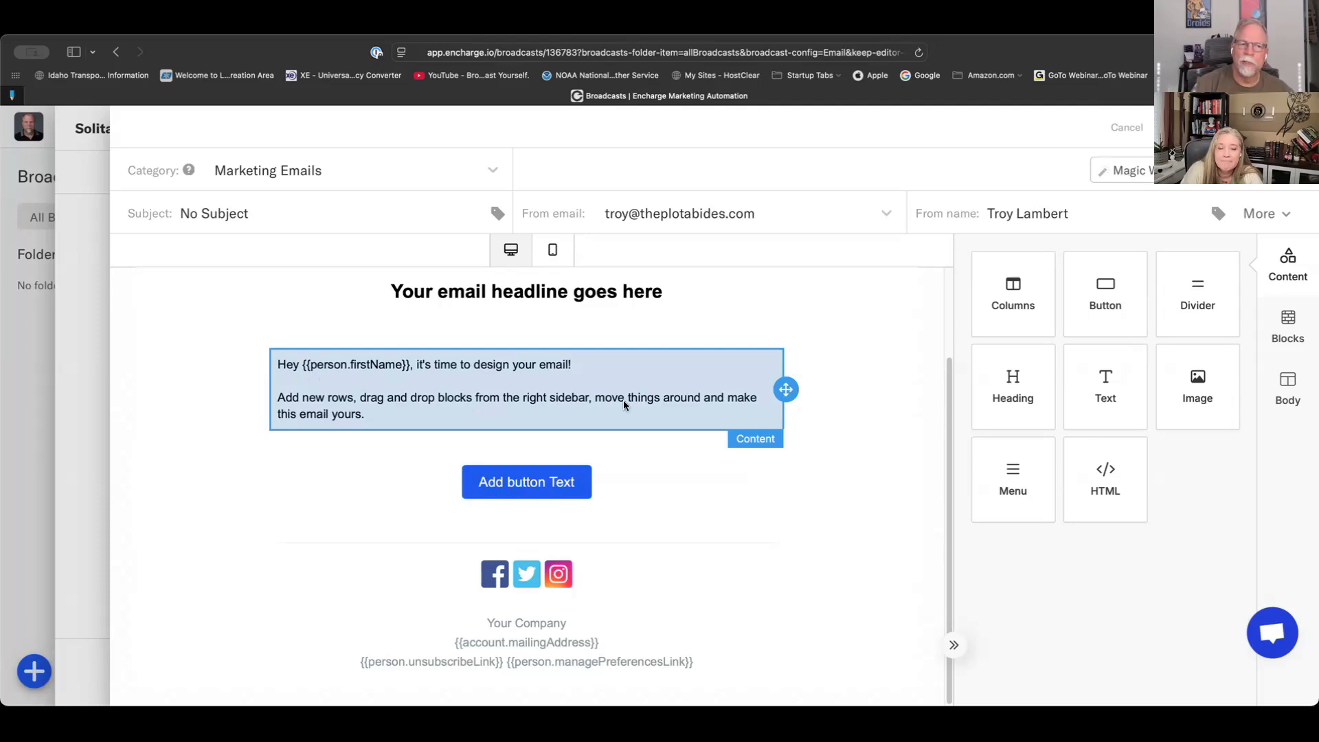
- Try to replace the greeting's name placeholder with the Person First Name merge tag, using the default value "there"
left_click(624, 379)
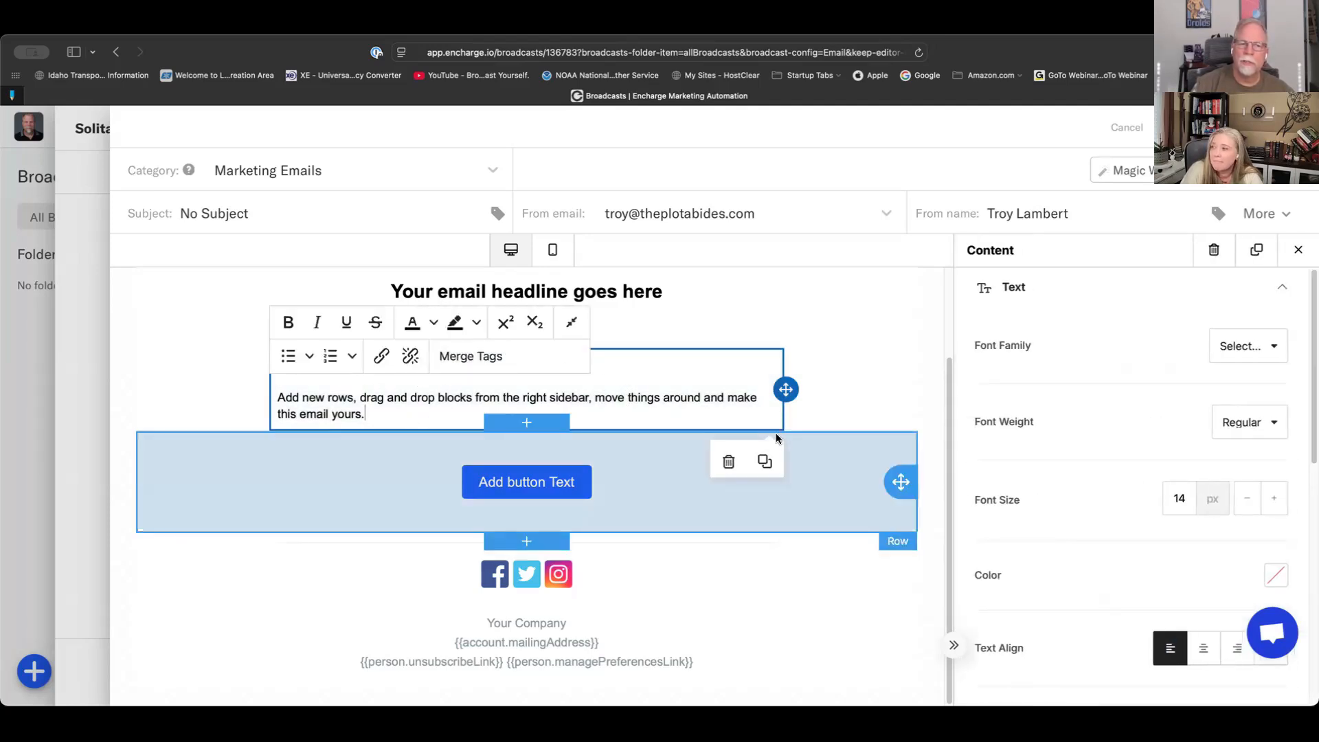
scroll(547, 415, "up", 1)
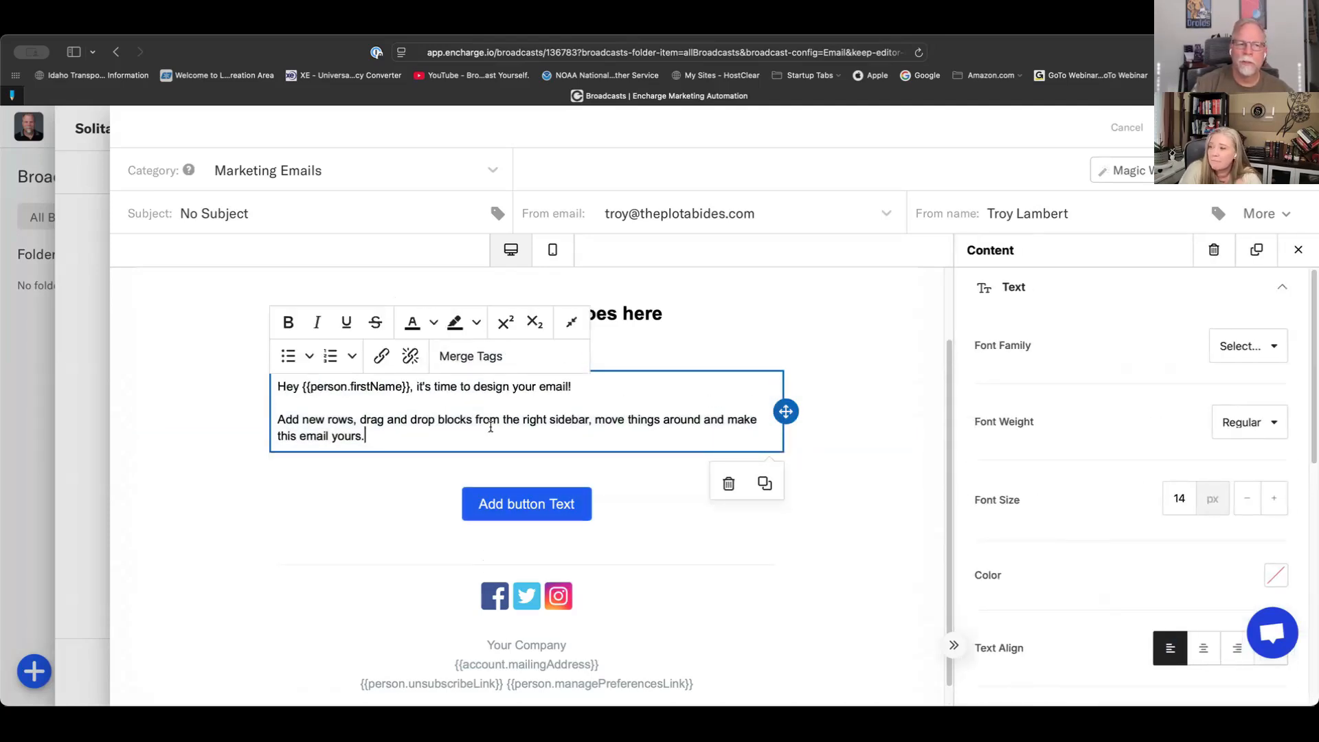
left_click(379, 386)
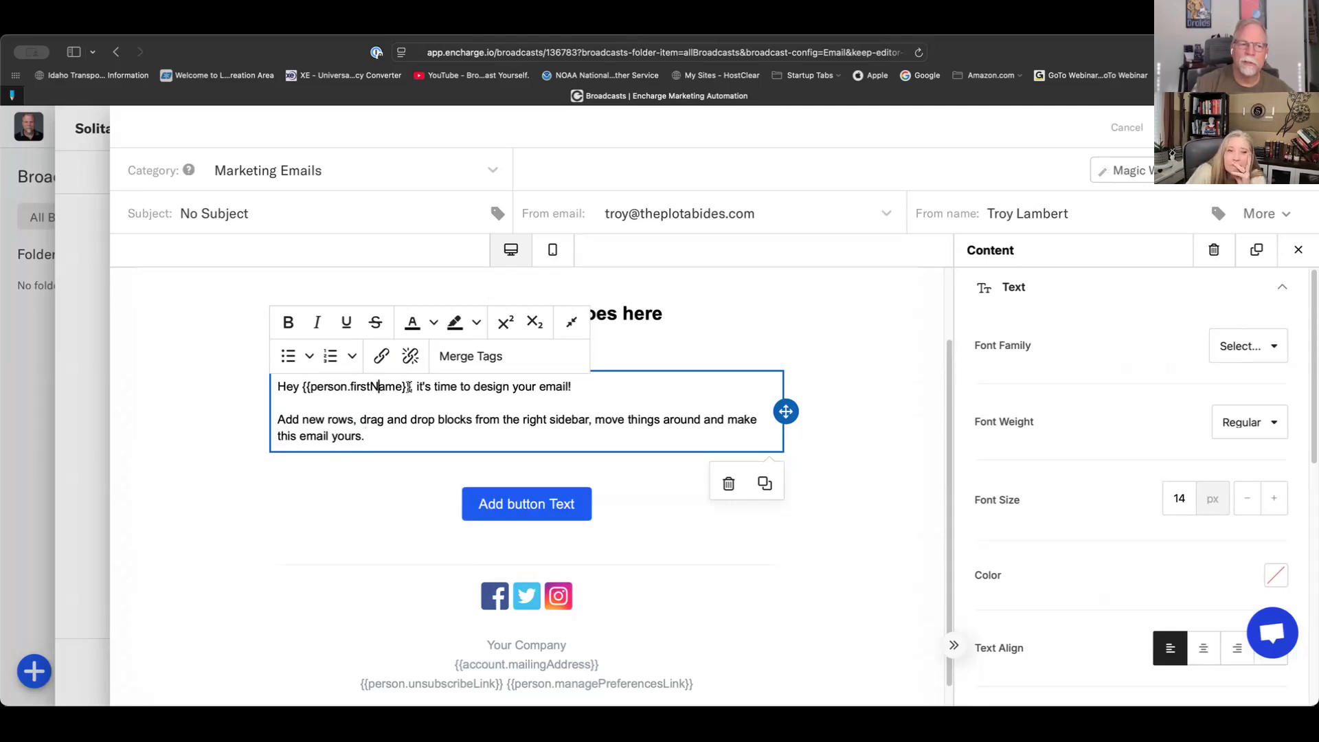
left_click_drag(408, 387, 301, 386)
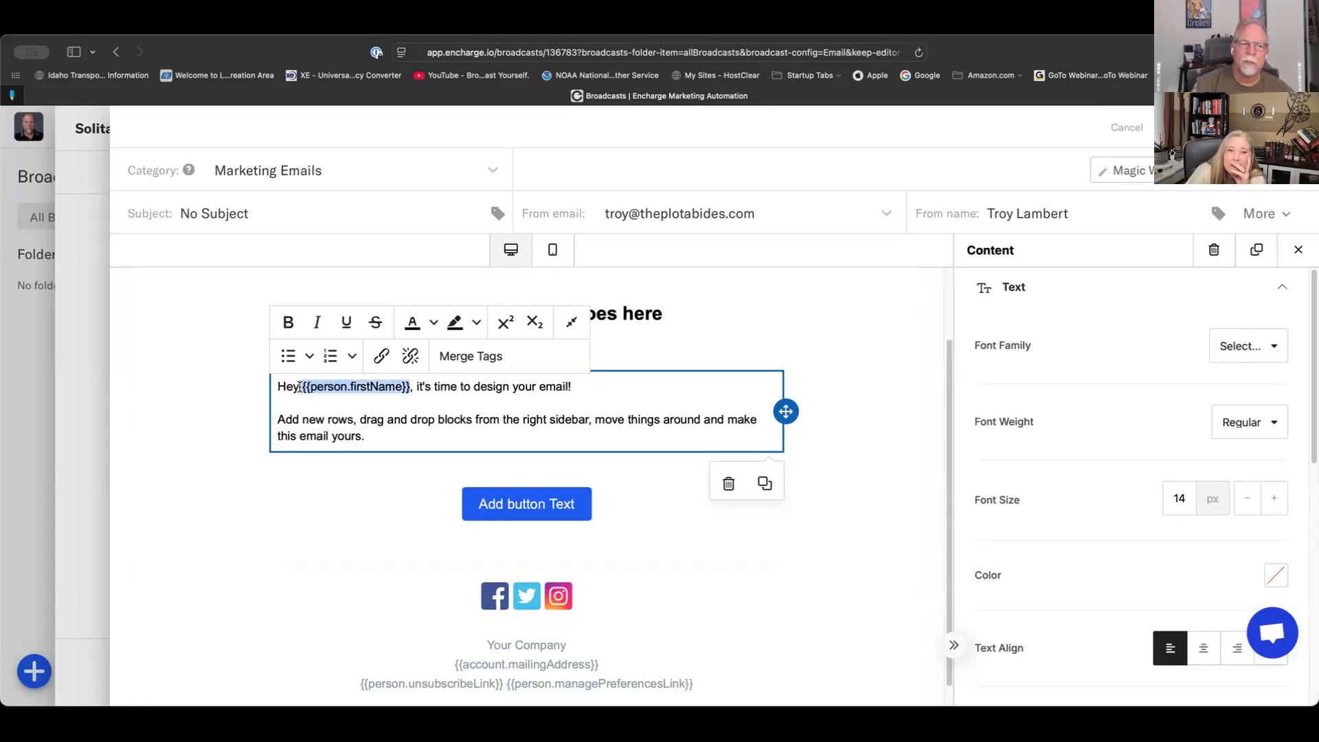
left_click(501, 364)
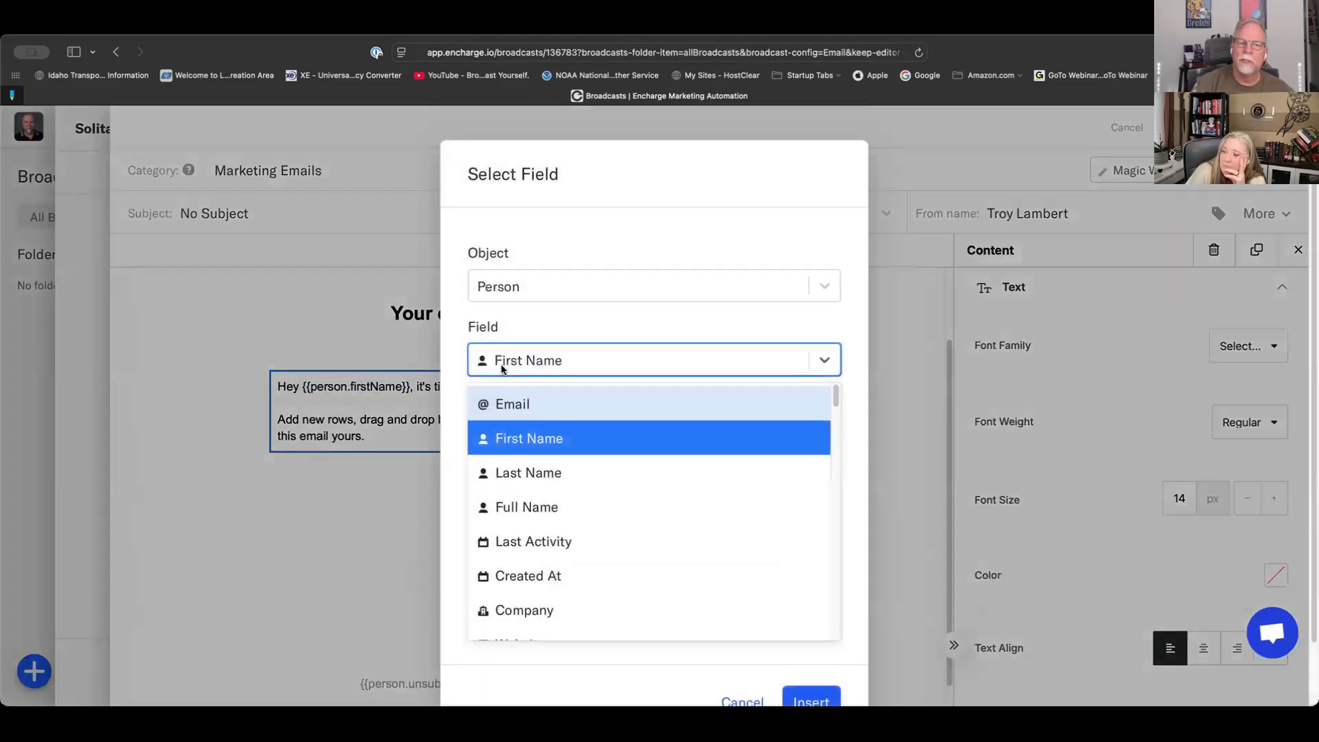
left_click(586, 442)
left_click(557, 435)
type("there")
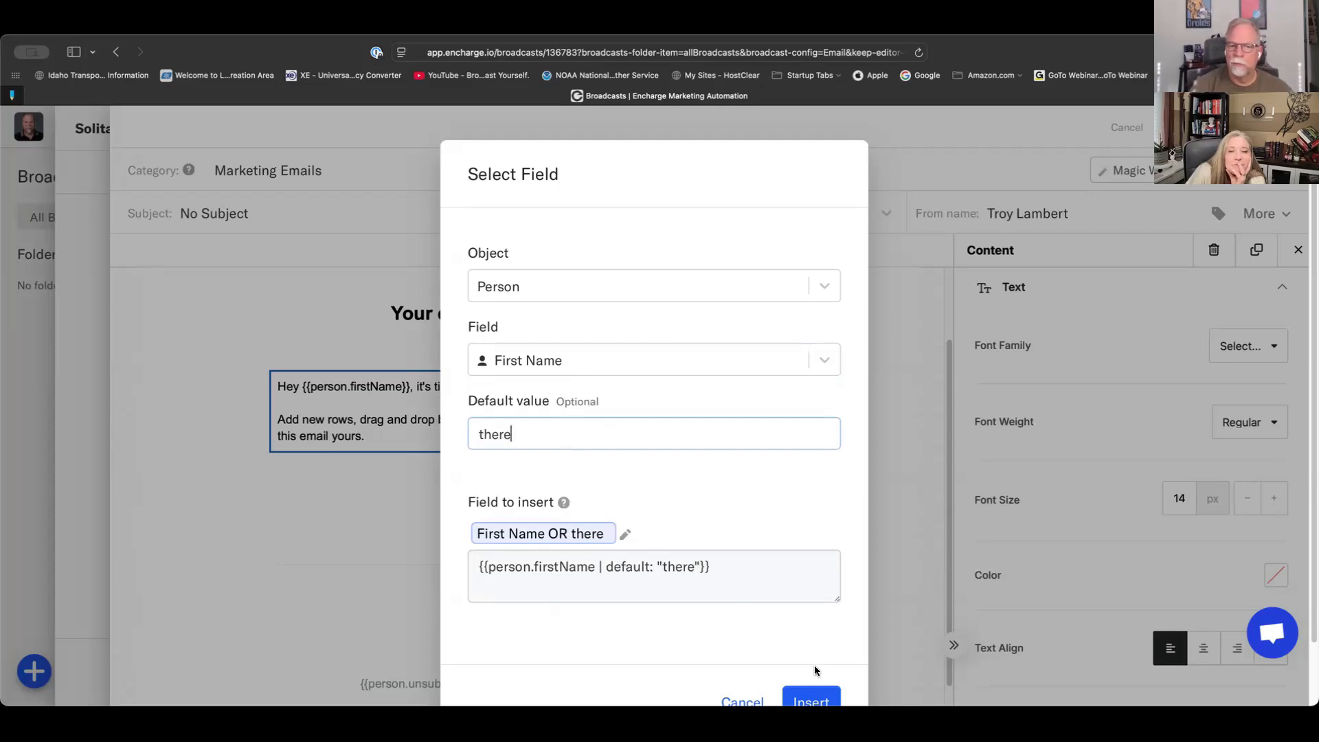
scroll(814, 665, "down", 2)
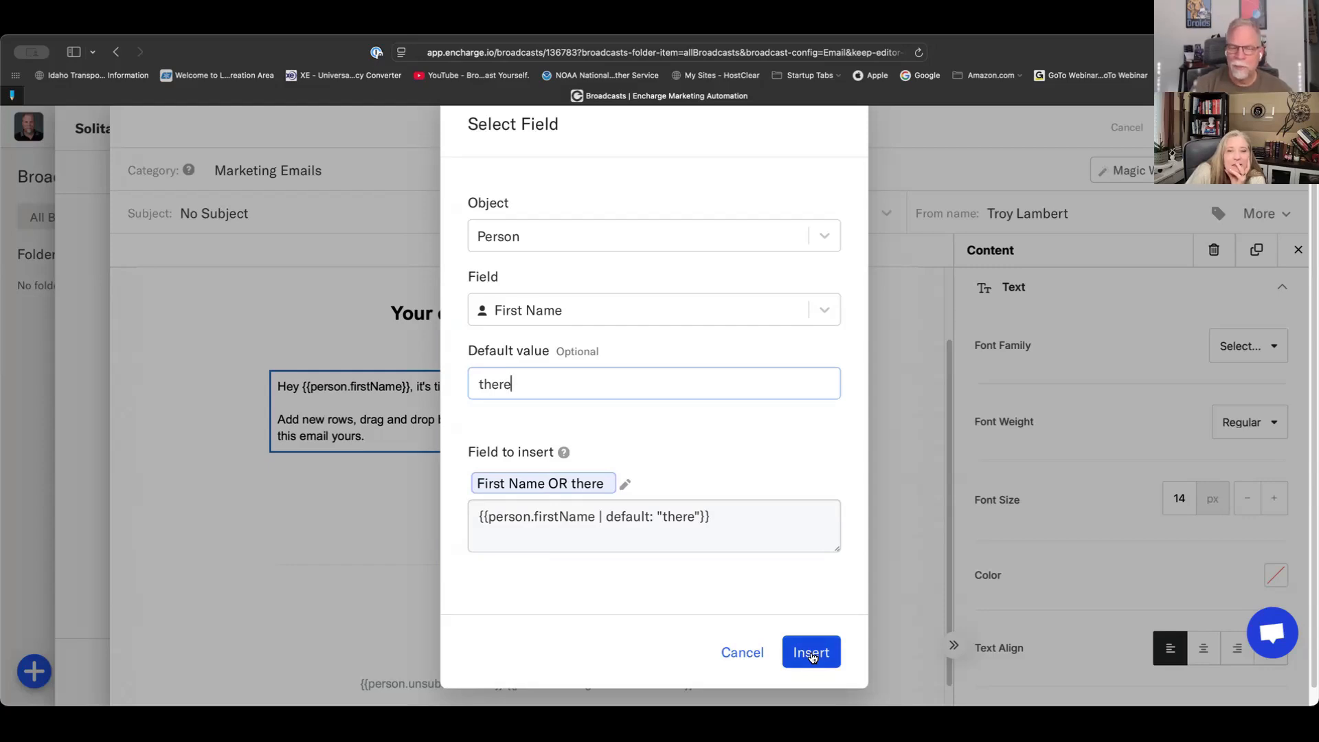
left_click(811, 653)
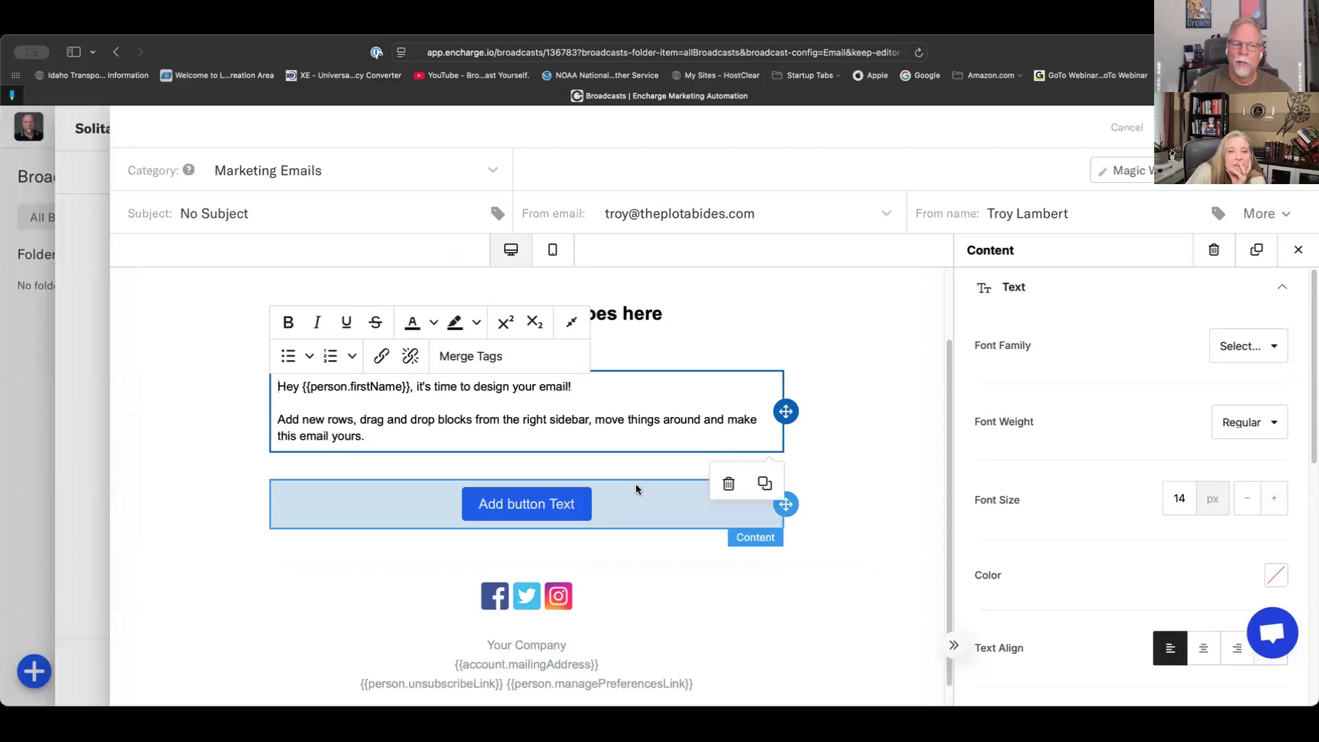
- View the link settings of the email's button, and compare the email's mobile and desktop layouts
left_click(537, 506)
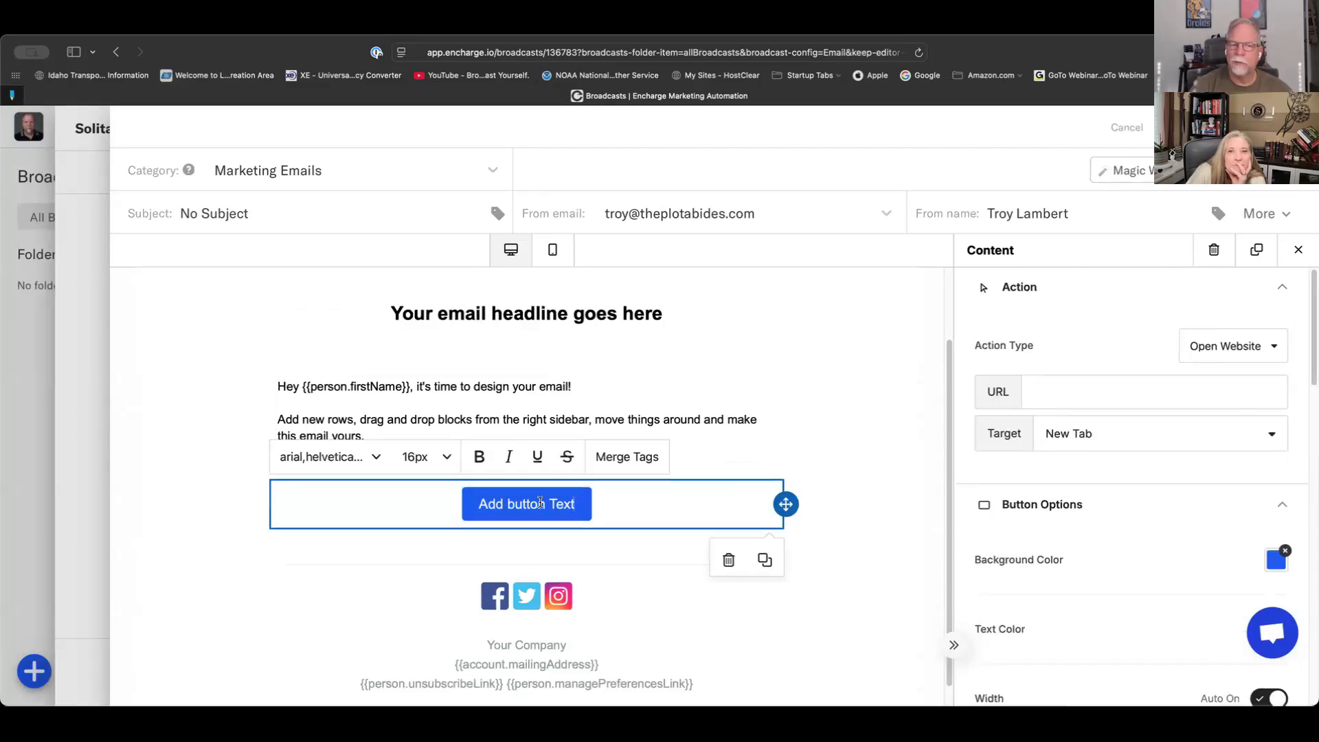
left_click(1100, 395)
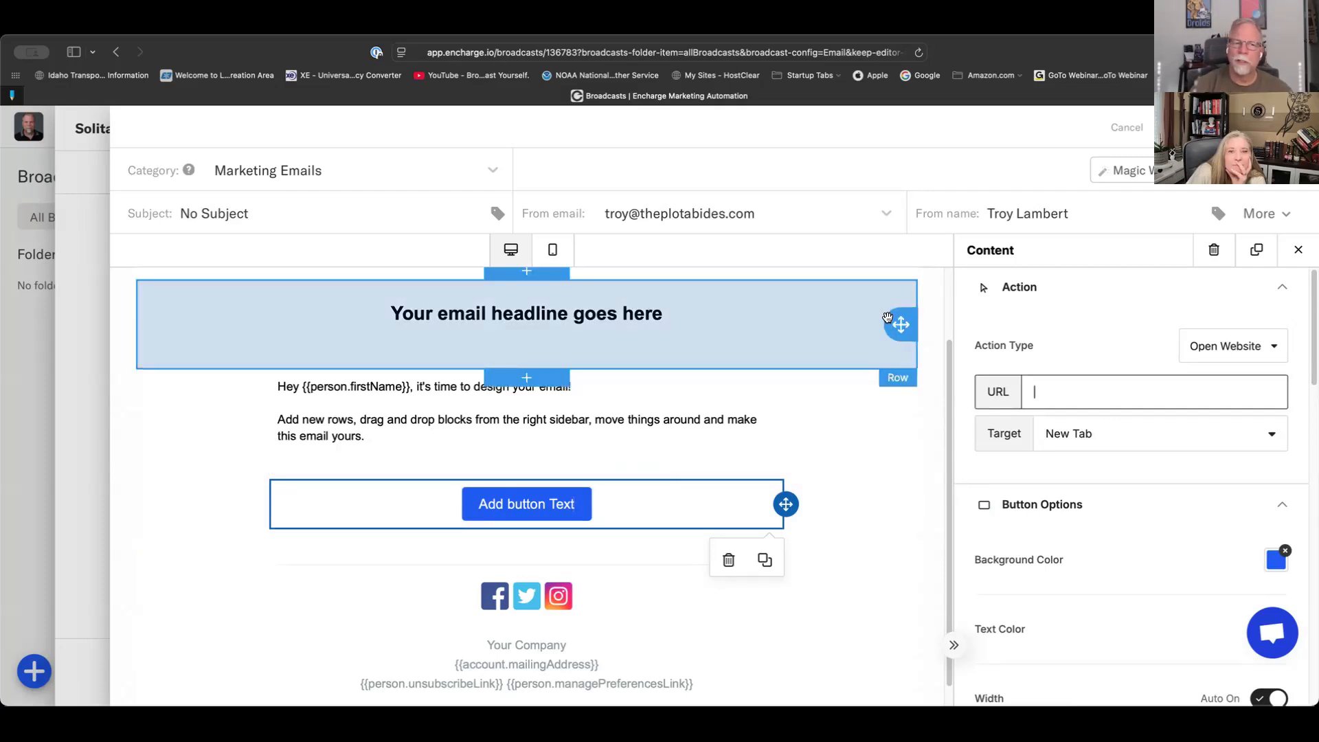
left_click(551, 251)
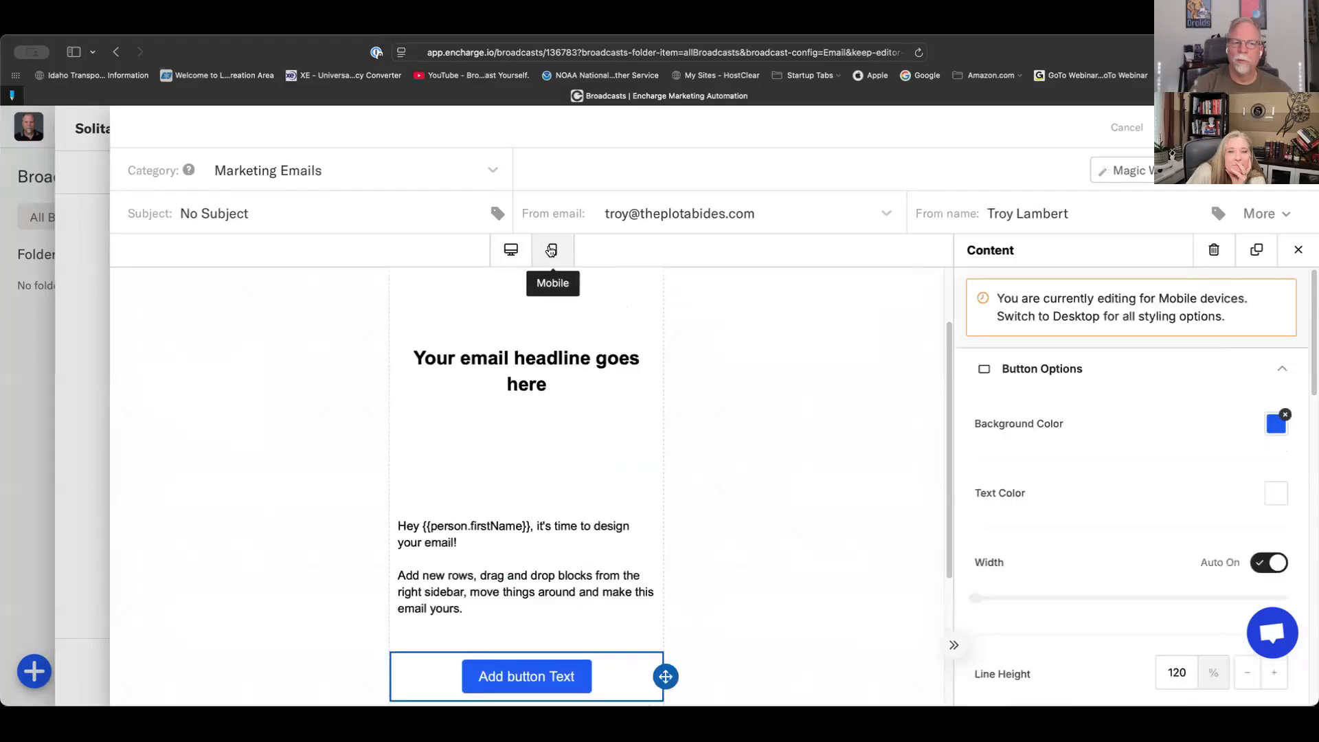
left_click(521, 252)
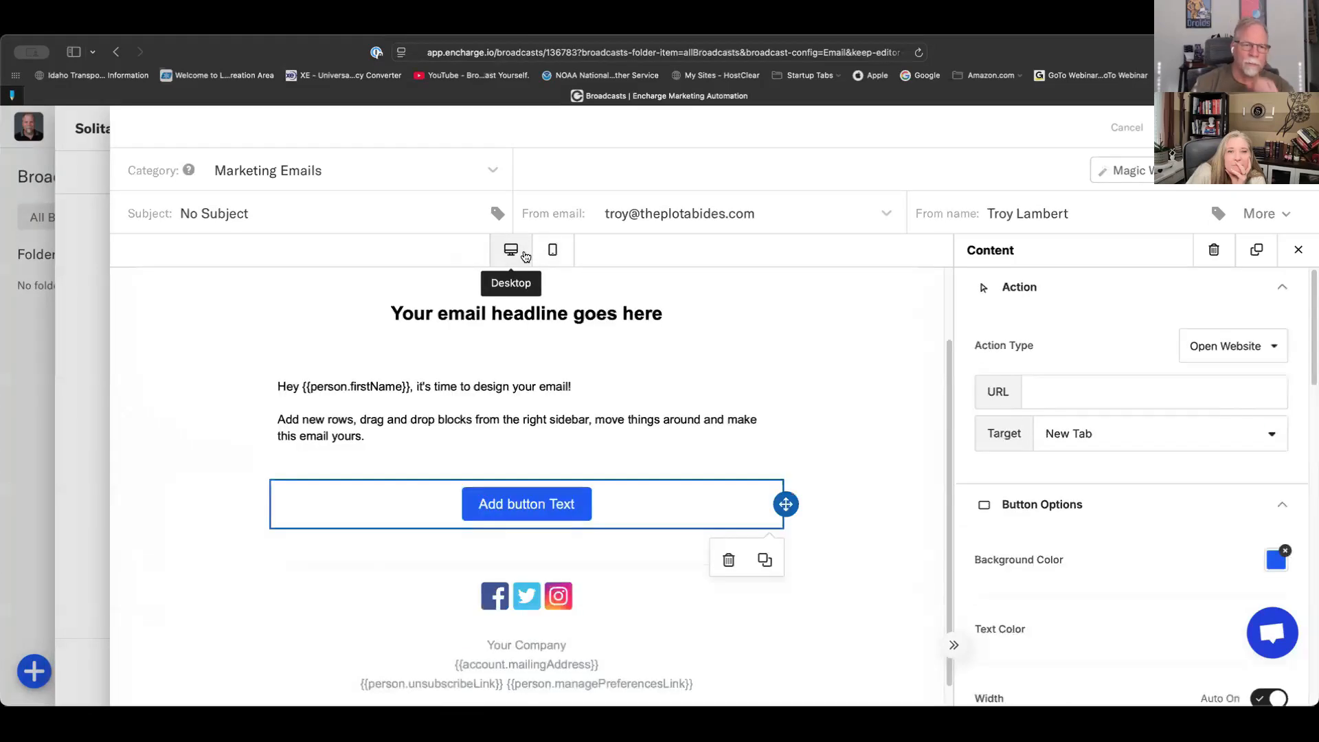
left_click(553, 249)
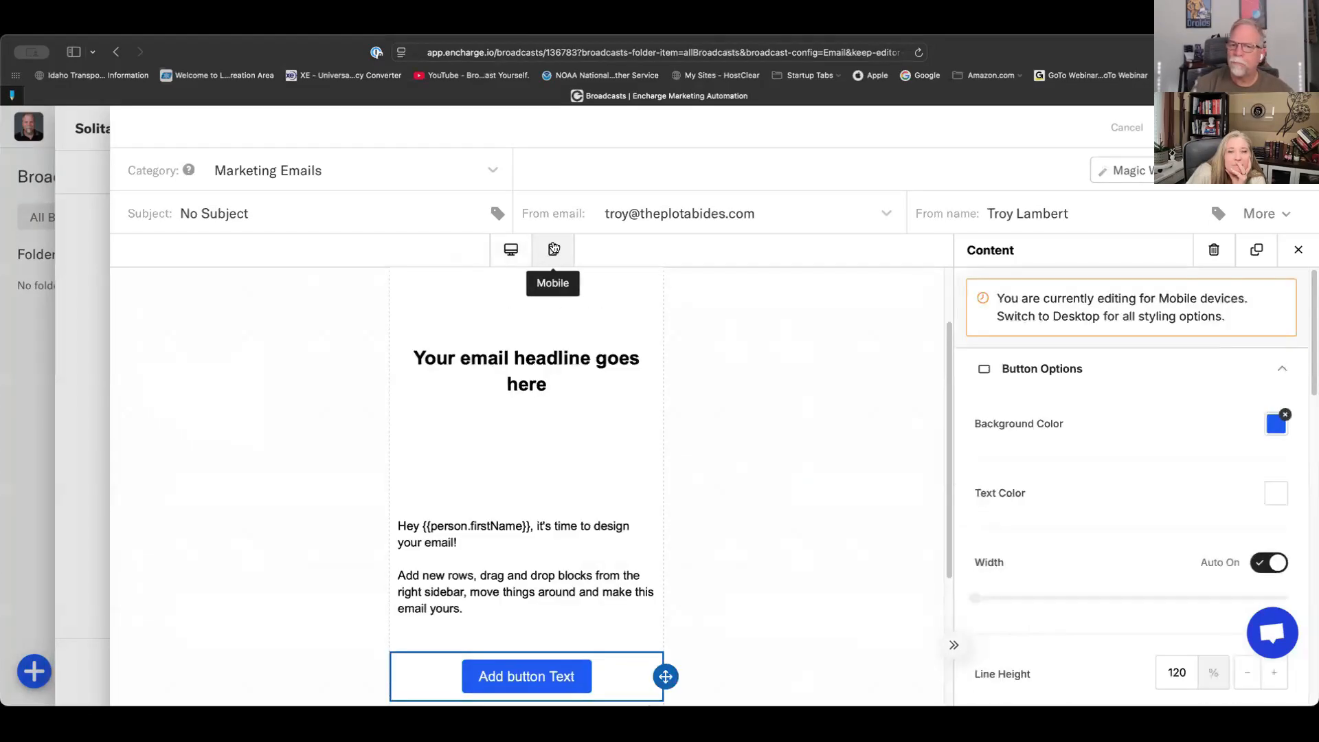
left_click(511, 252)
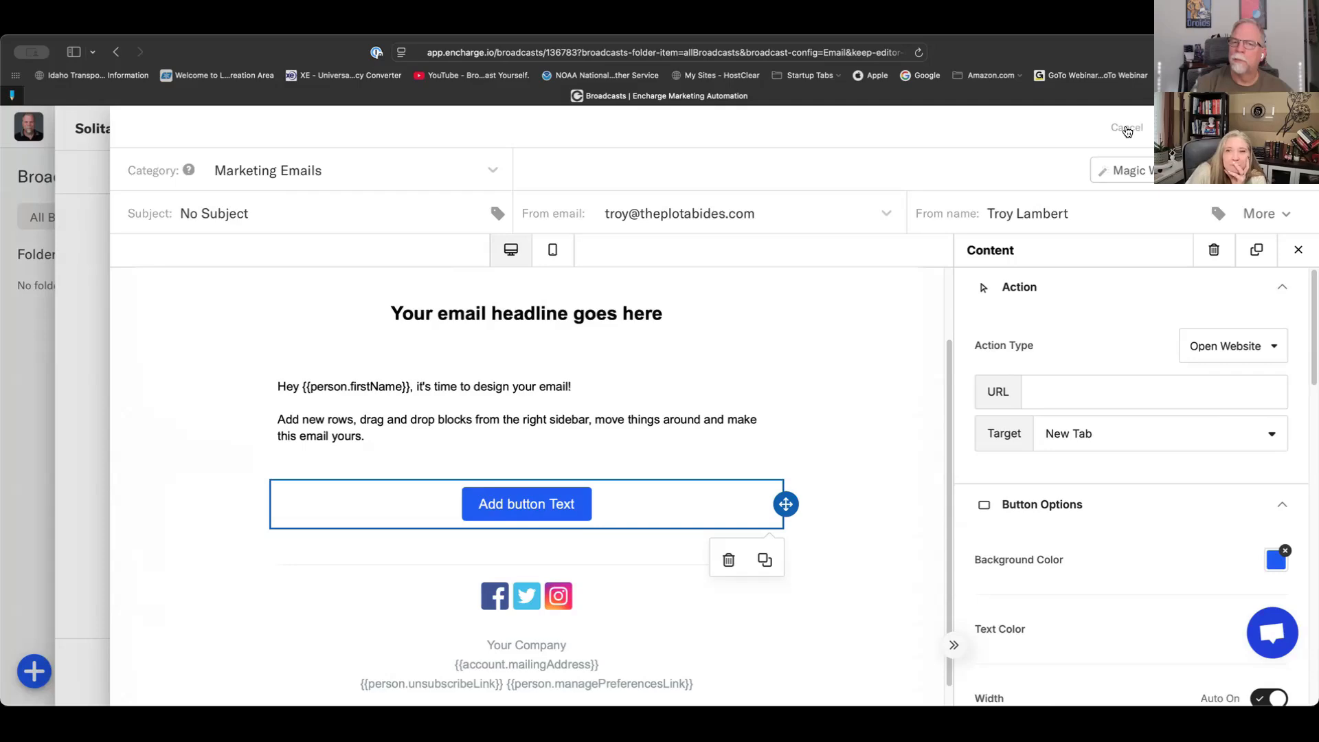
- Close the email editor and discard the unsaved changes
left_click(1127, 128)
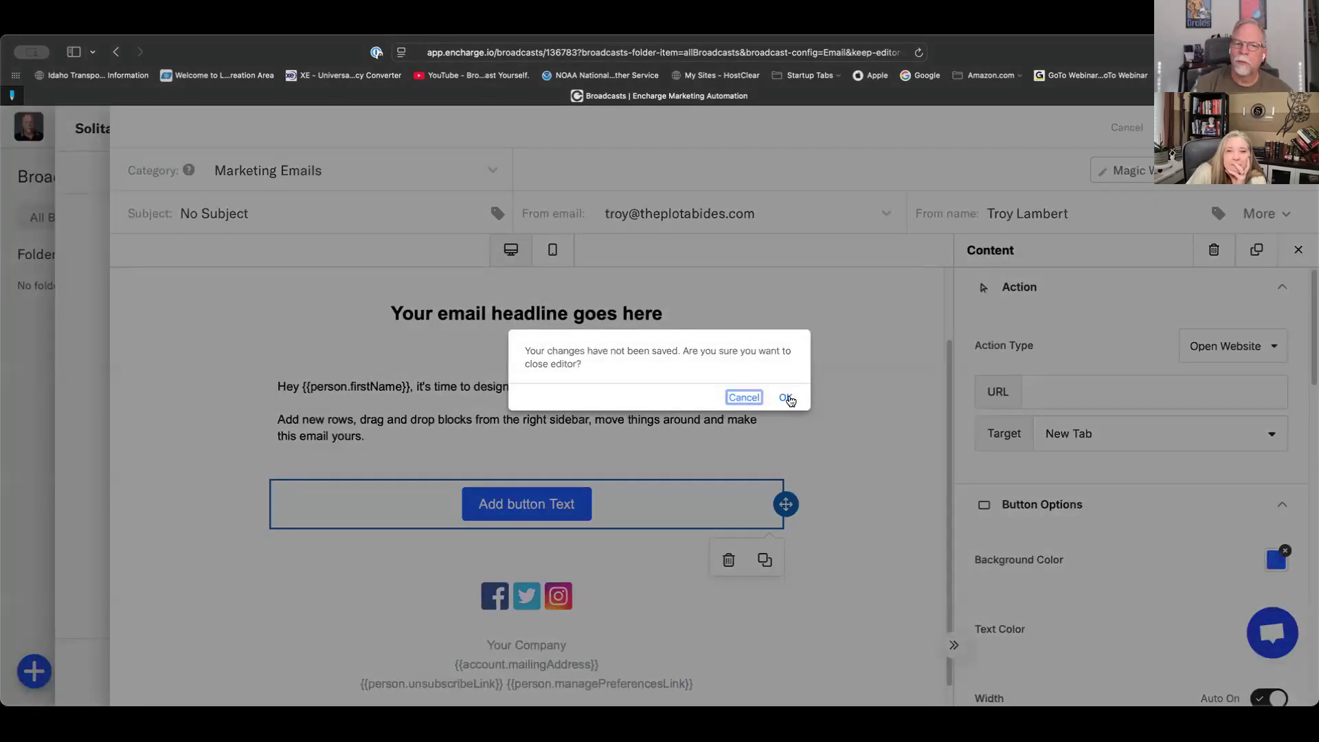
left_click(784, 399)
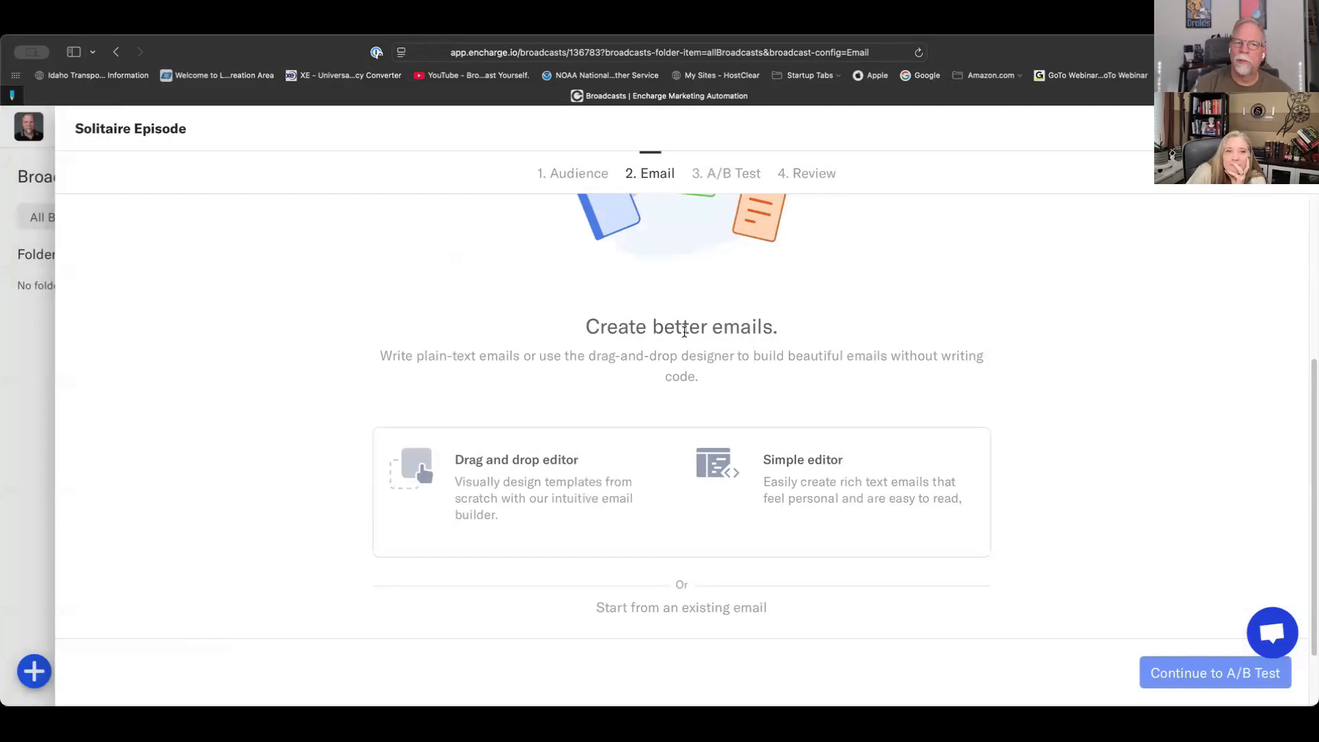
- Close the Solitaire Episode broadcast setup and archive that draft from the list of all broadcasts
scroll(684, 332, "up", 3)
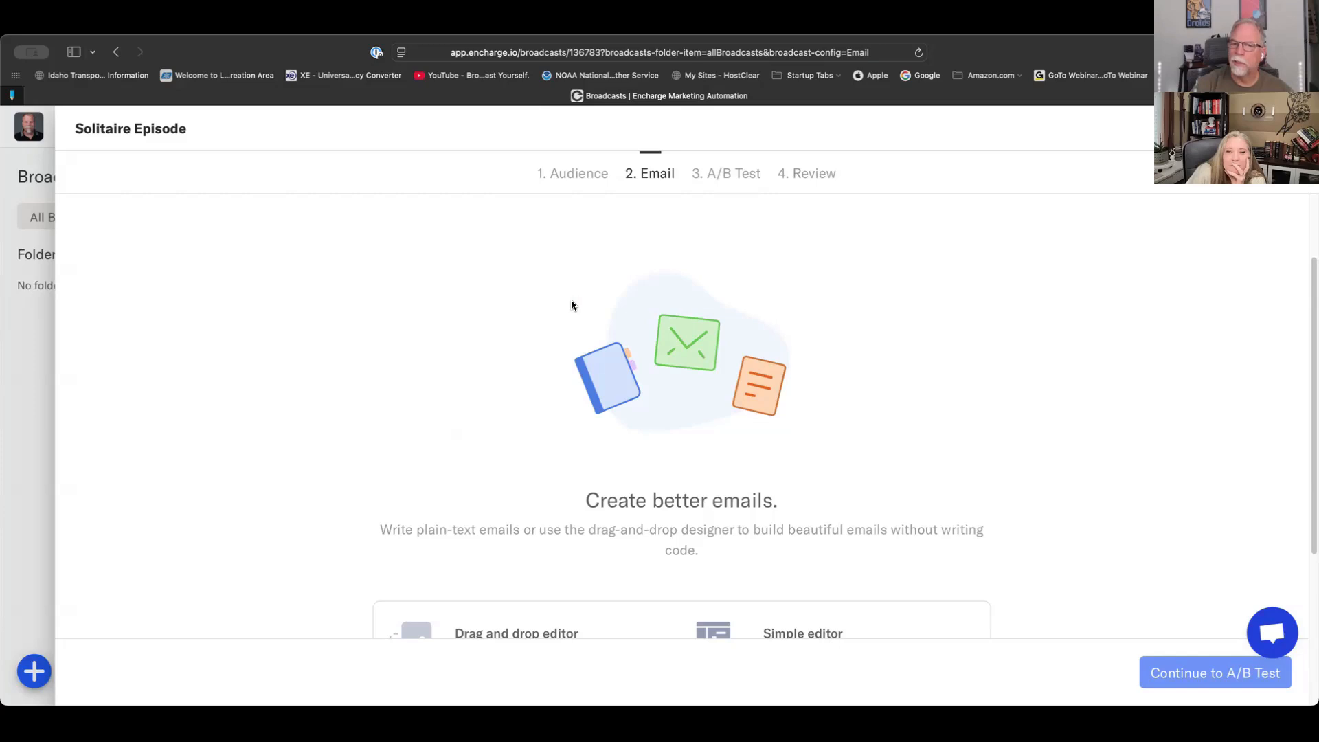
scroll(331, 280, "up", 2)
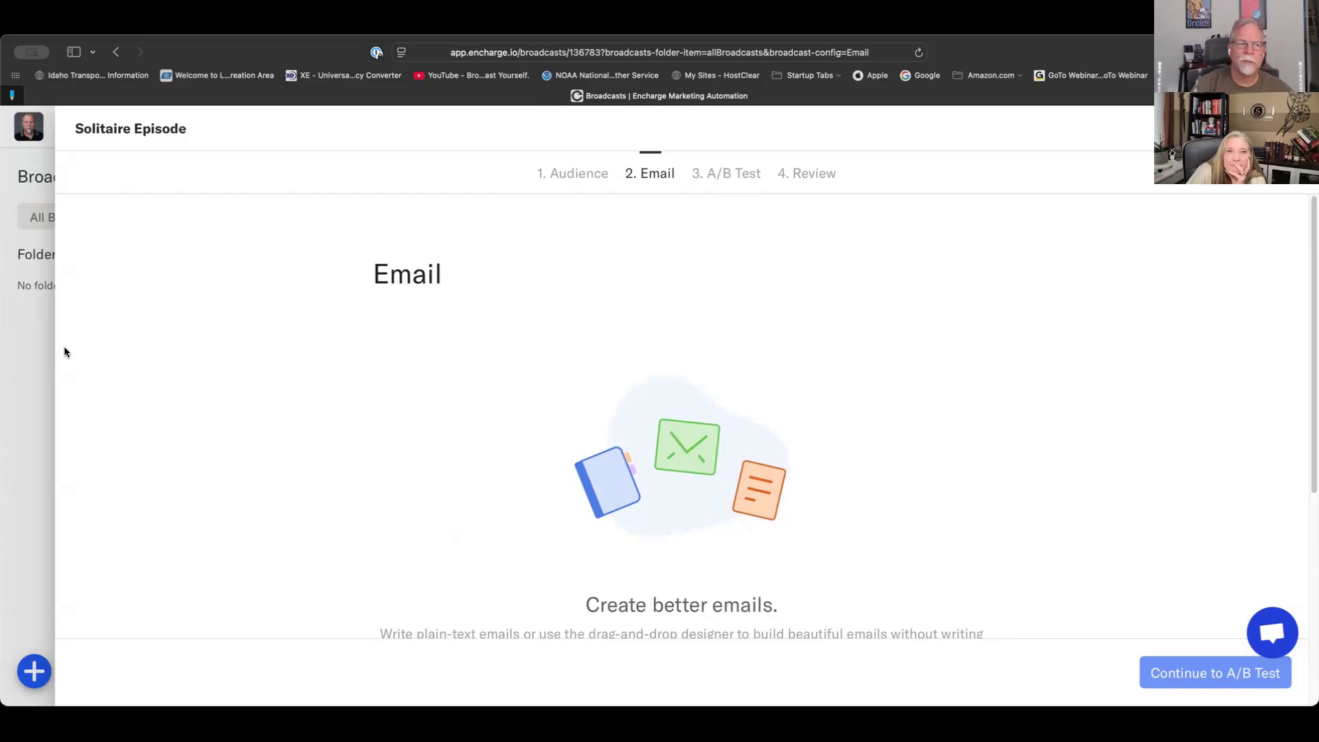
left_click(29, 361)
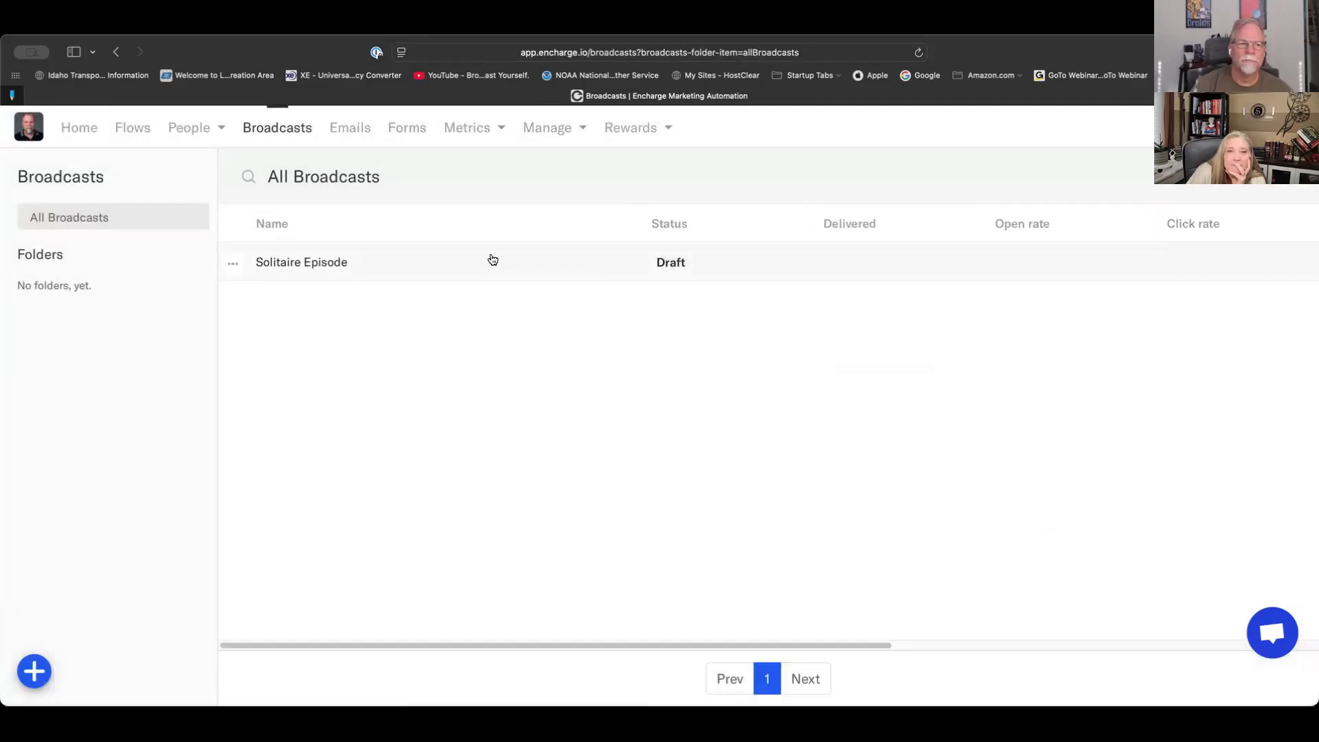
left_click(233, 264)
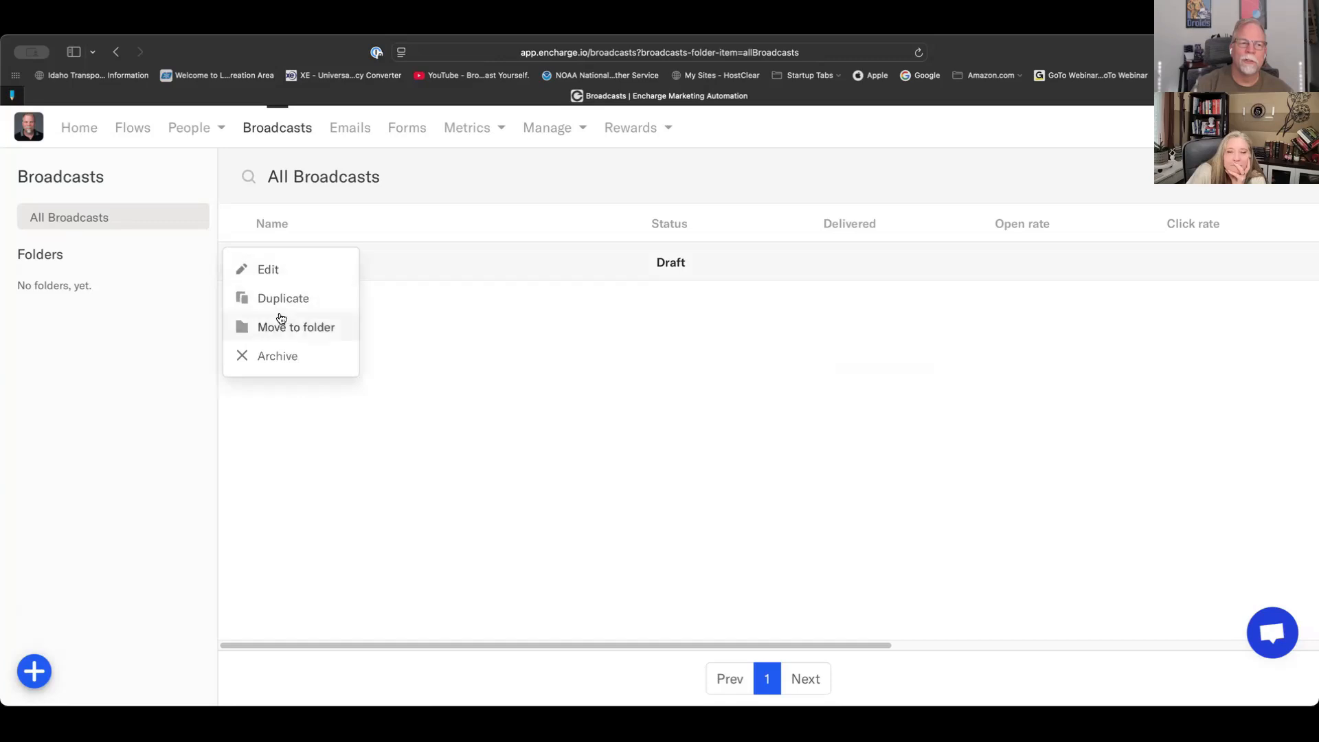
left_click(275, 356)
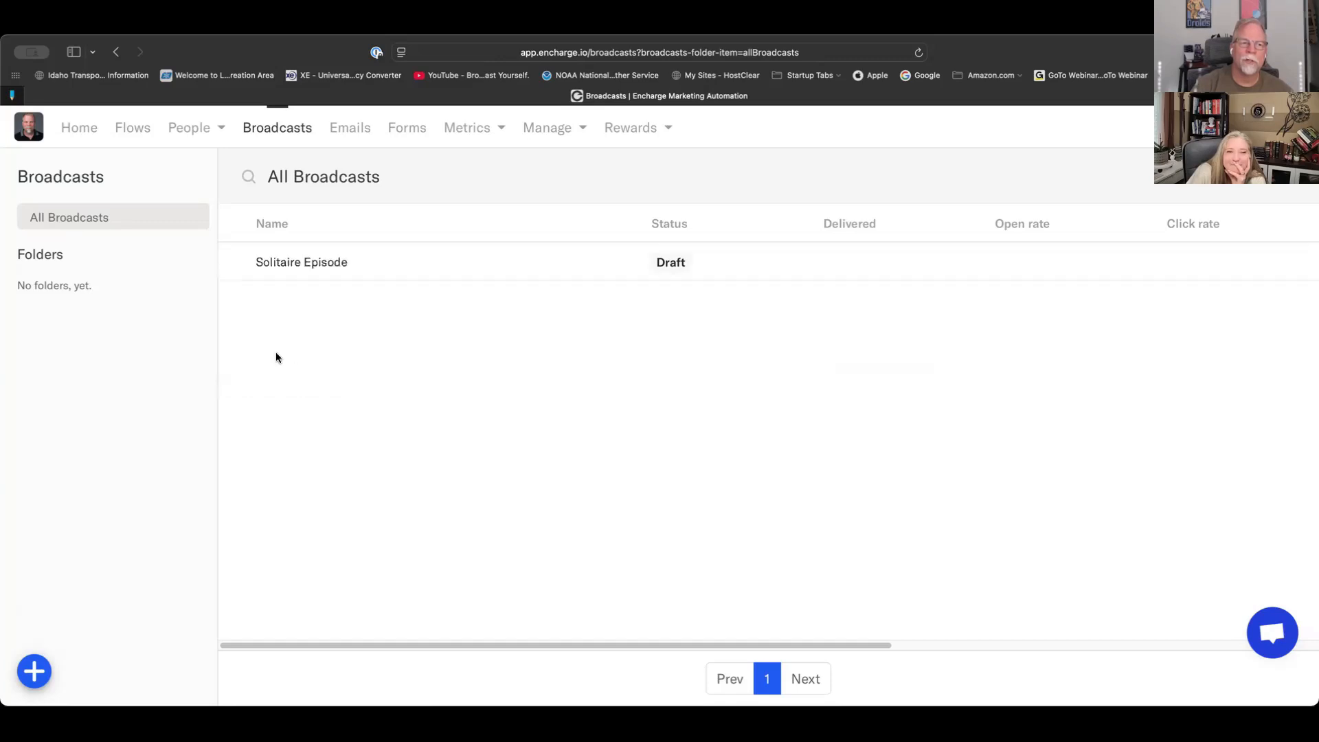
left_click(819, 330)
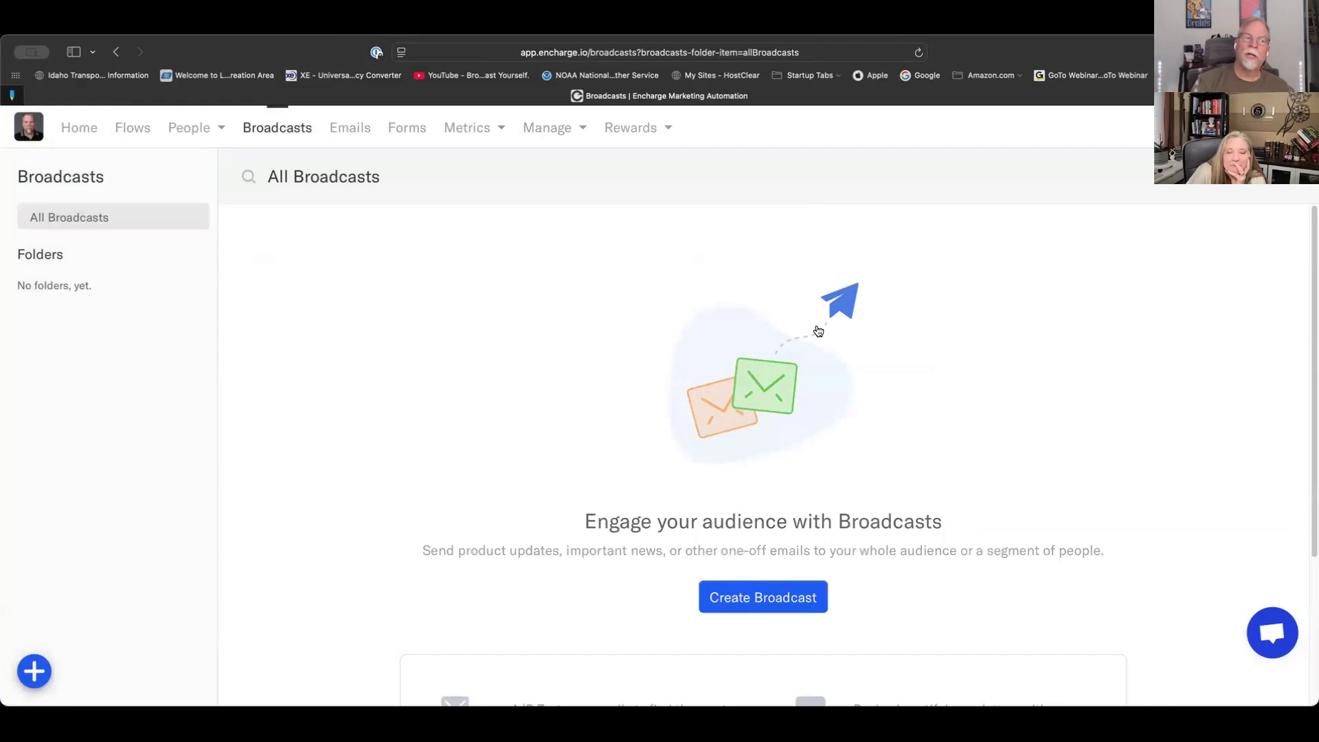
- Open The Plot Abides Quiz Flow and examine its overall layout and opening sequence, from the webhook trigger to the quiz-taker tag
left_click(140, 137)
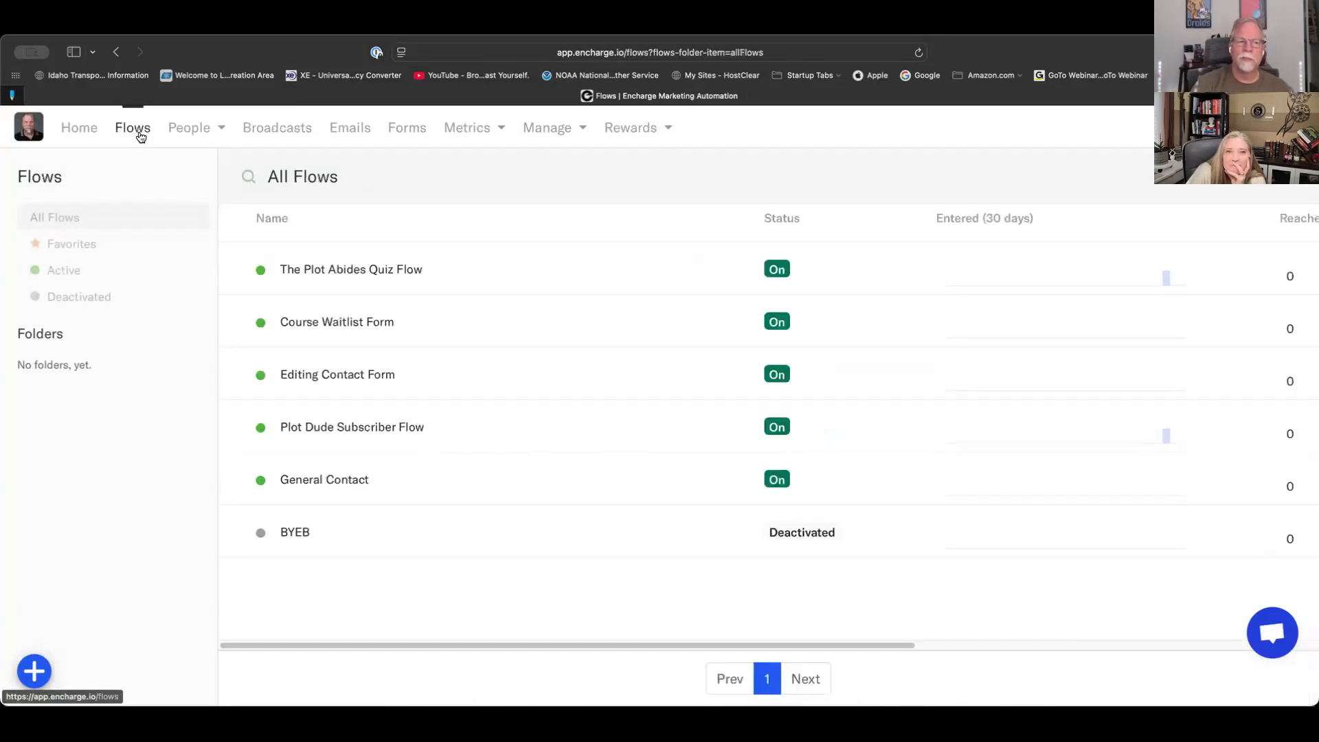
left_click(460, 279)
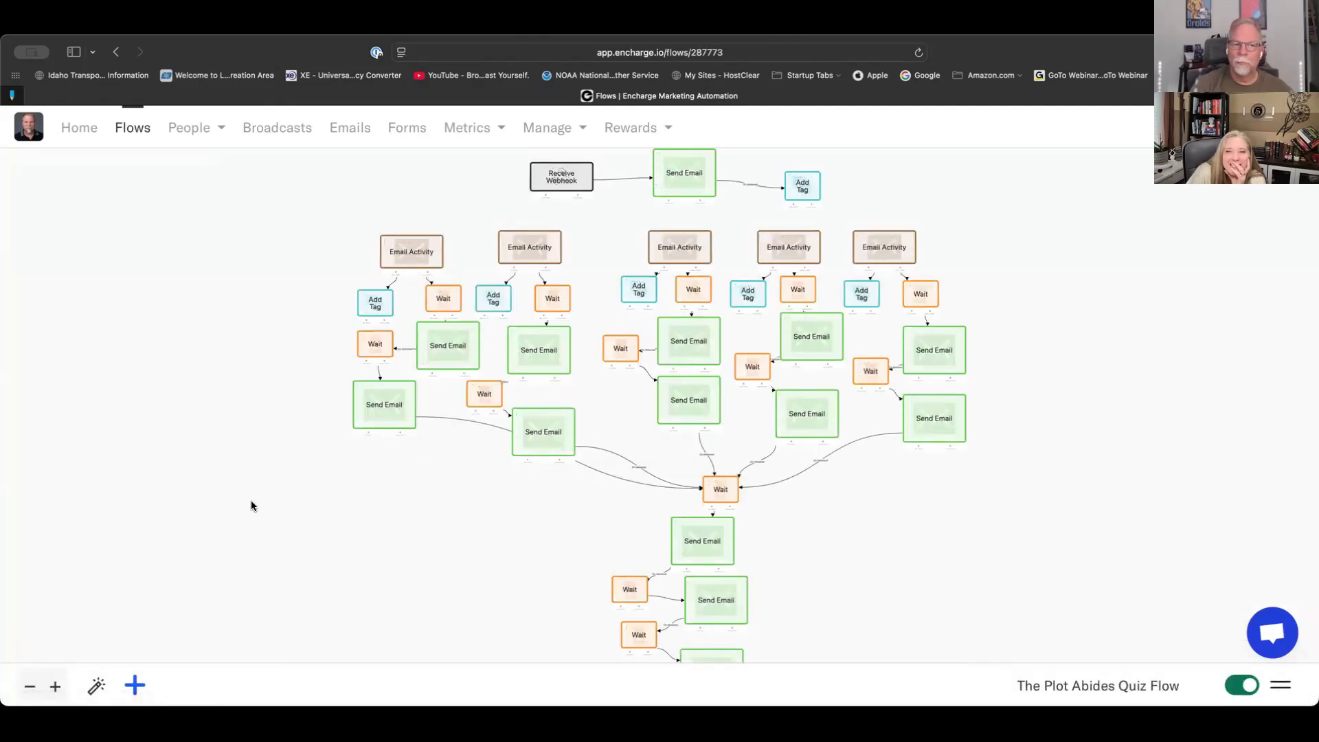
scroll(228, 402, "down", 5)
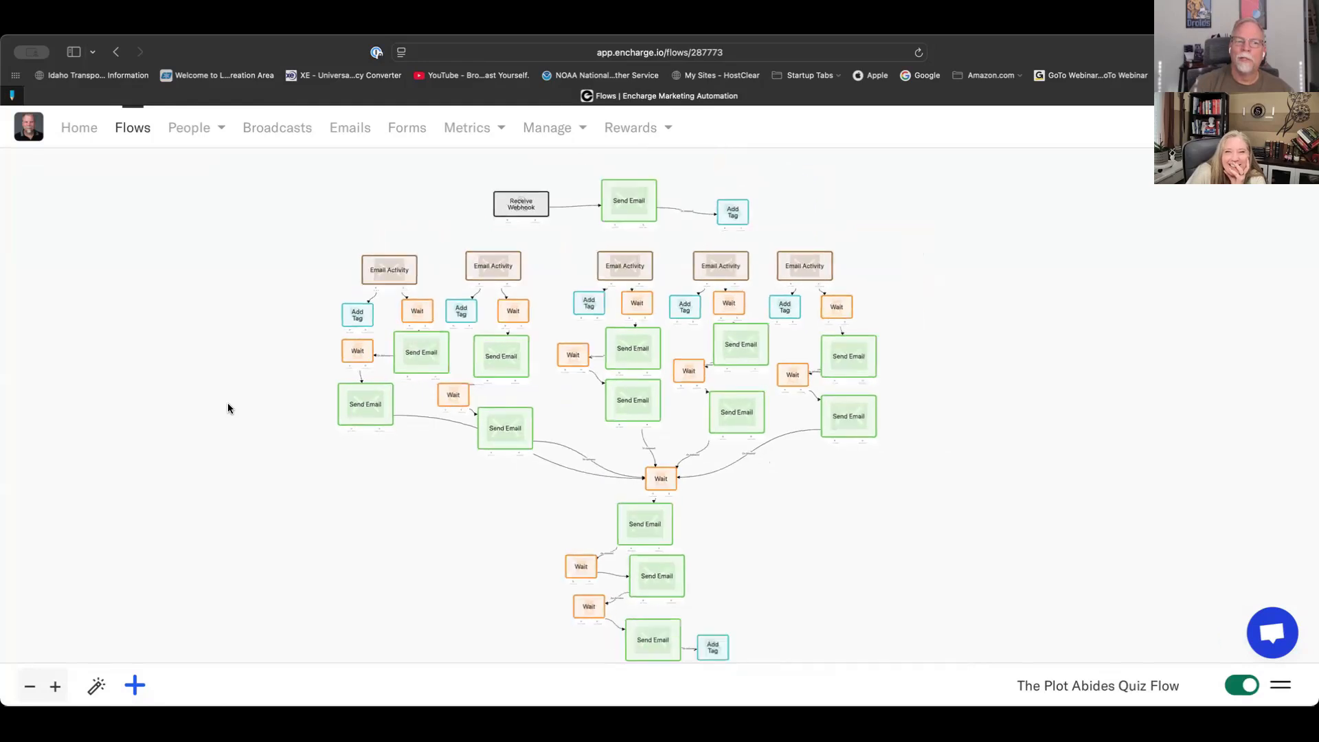
scroll(254, 412, "up", 5)
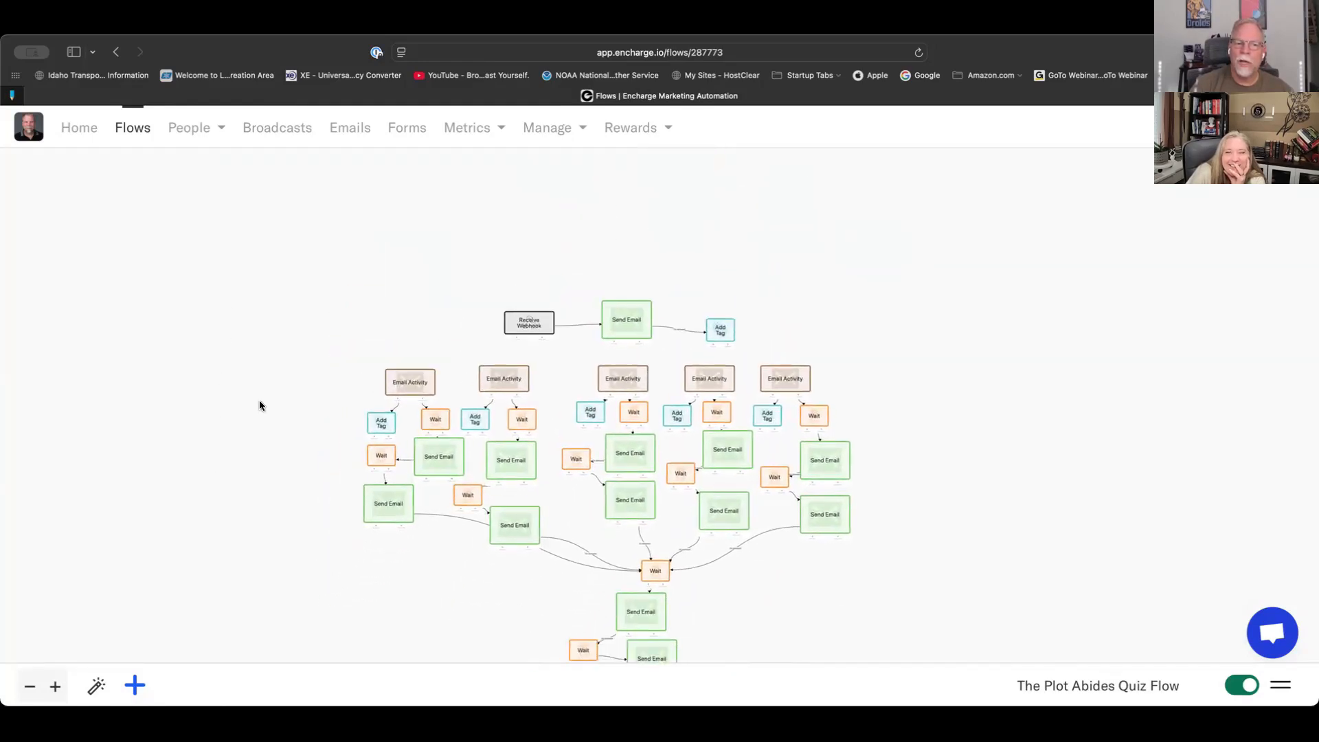
left_click_drag(327, 402, 29, 496)
scroll(313, 375, "up", 2)
left_click_drag(324, 381, 143, 379)
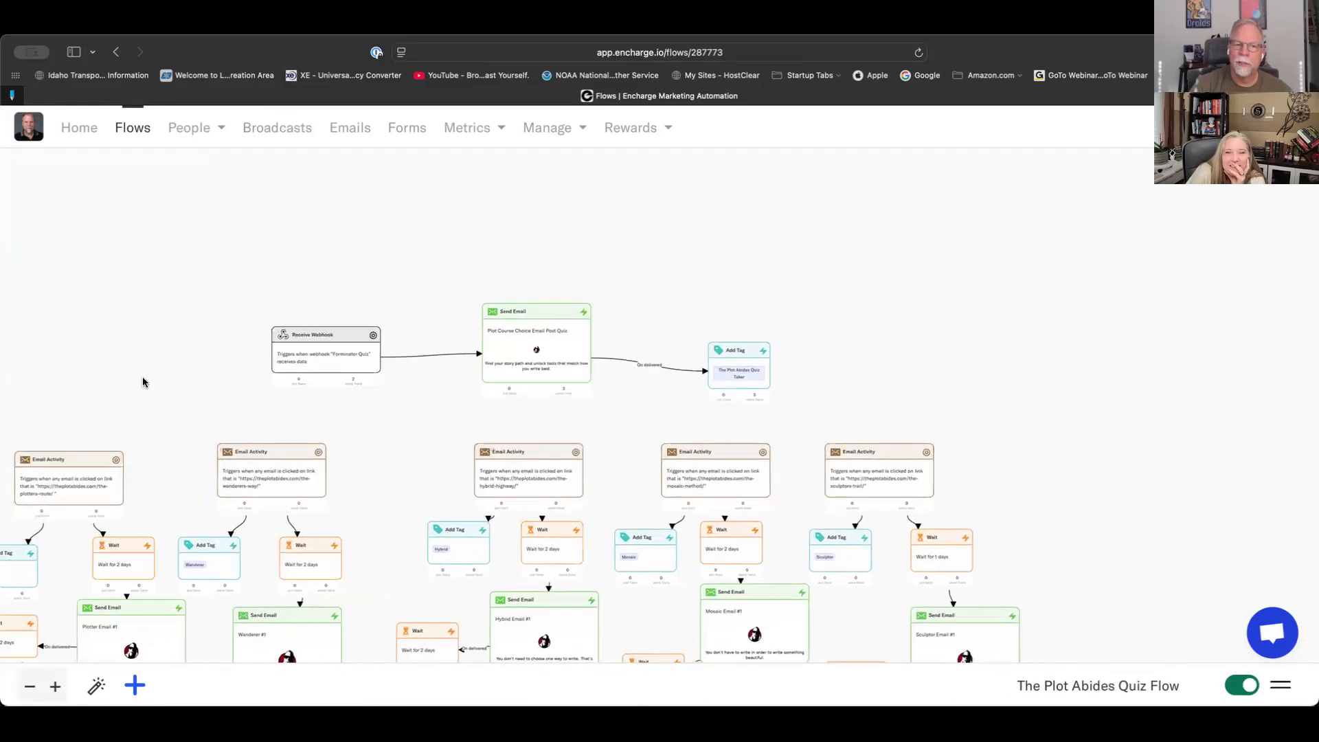
scroll(821, 365, "up", 2)
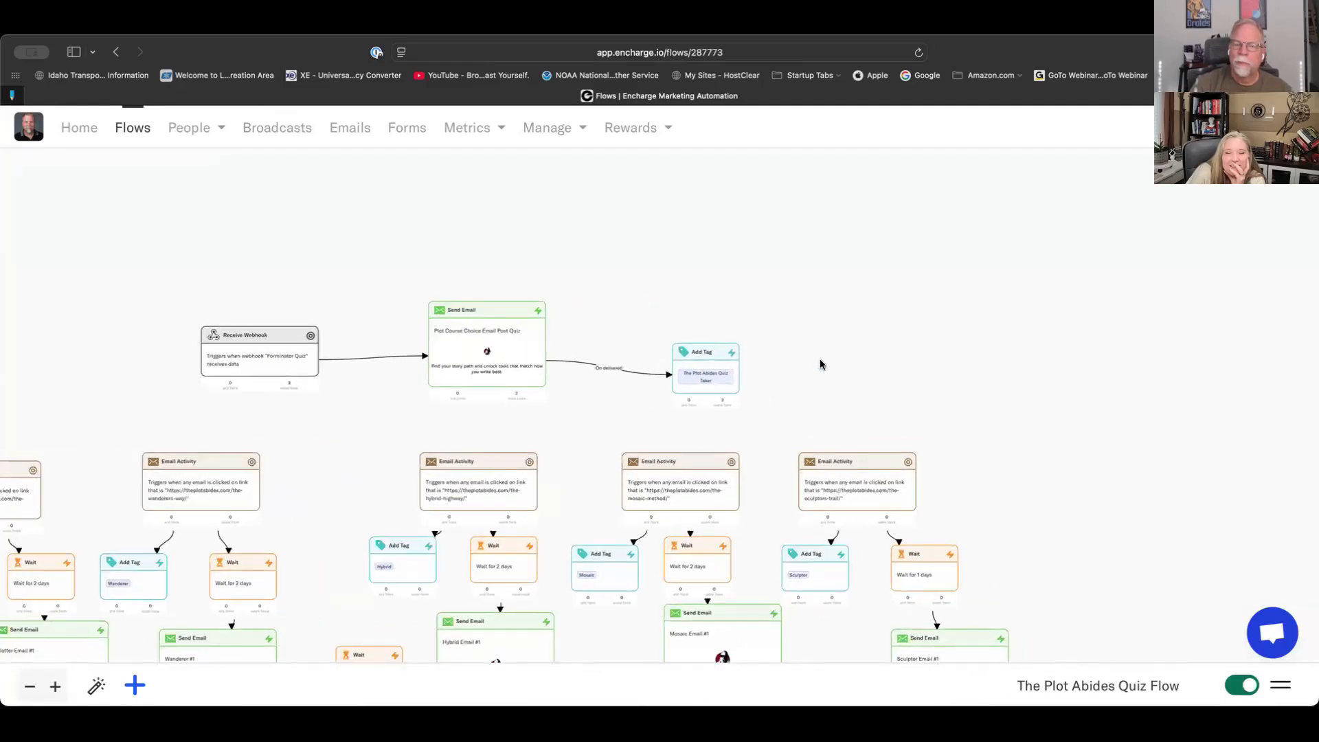
scroll(821, 364, "up", 3)
left_click_drag(752, 407, 1090, 385)
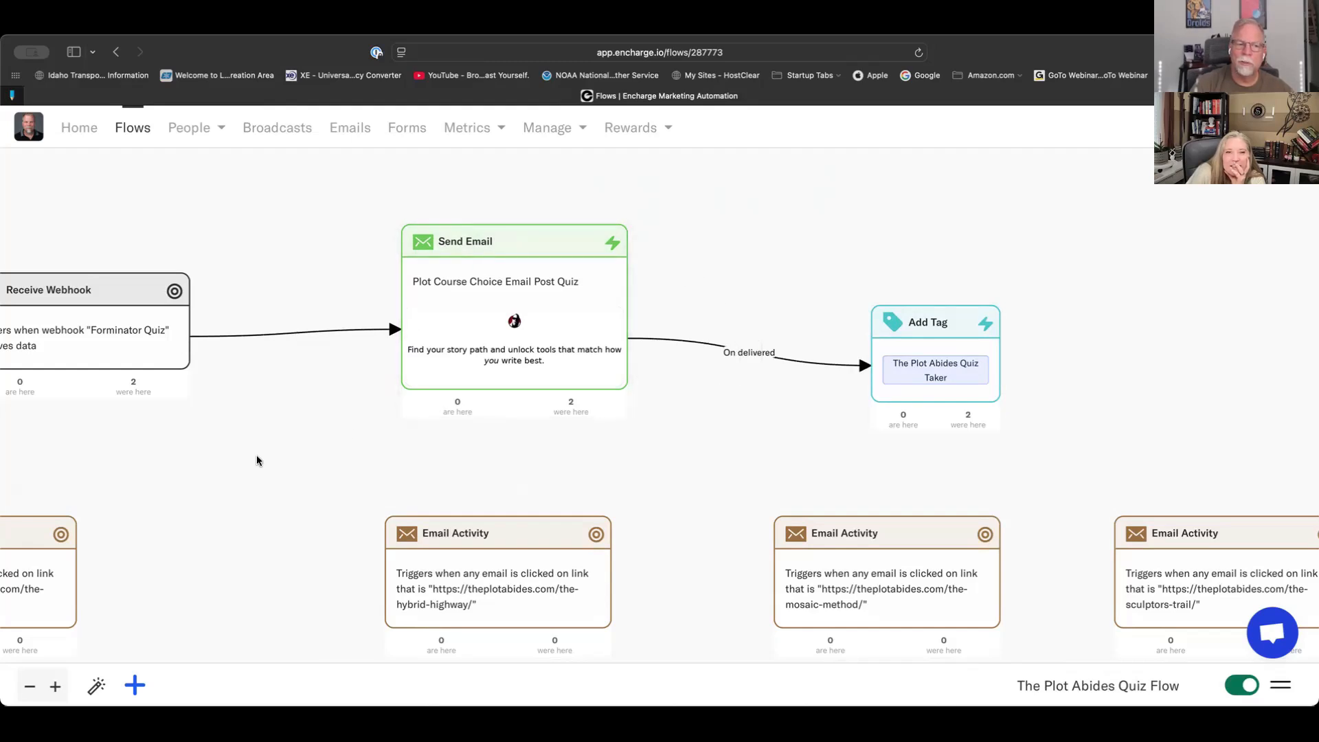
left_click_drag(257, 461, 659, 465)
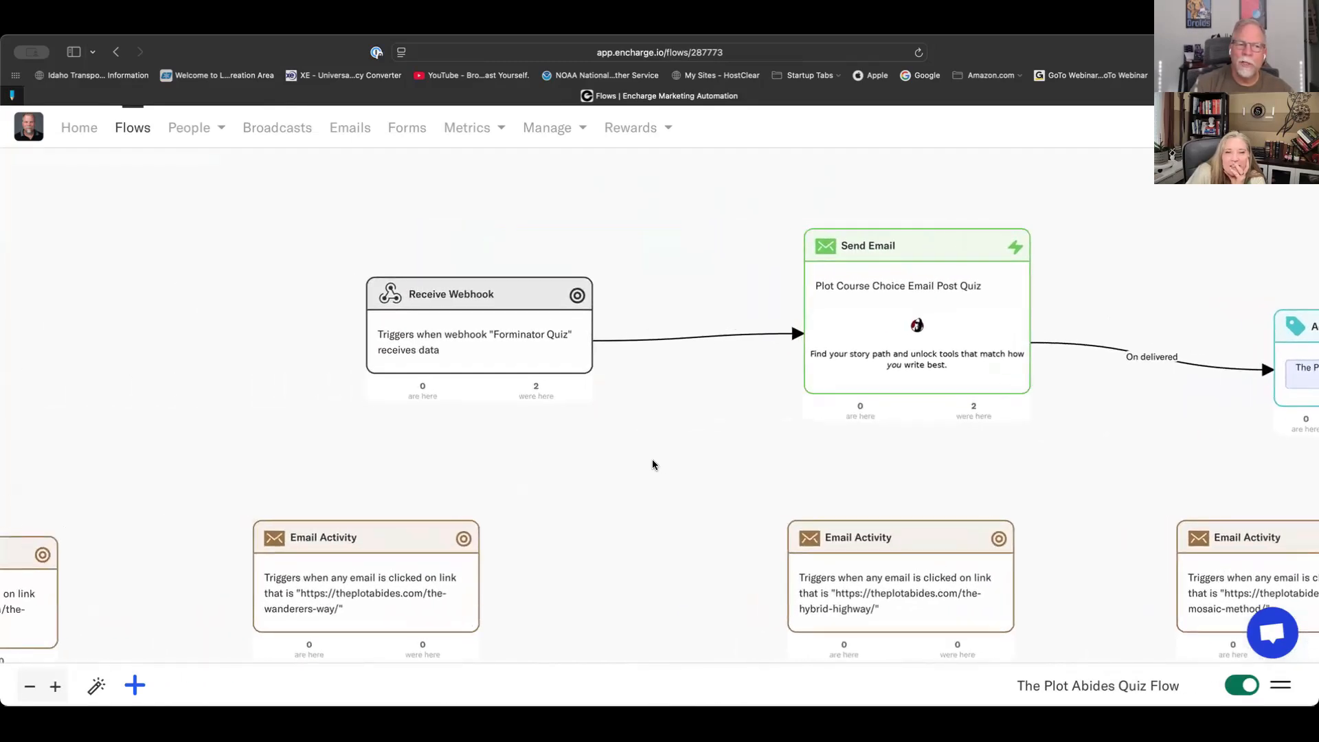
- Open the Receive Webhook trigger for Forminator Quiz and review how its incoming fields are mapped to people fields
mouse_move(489, 336)
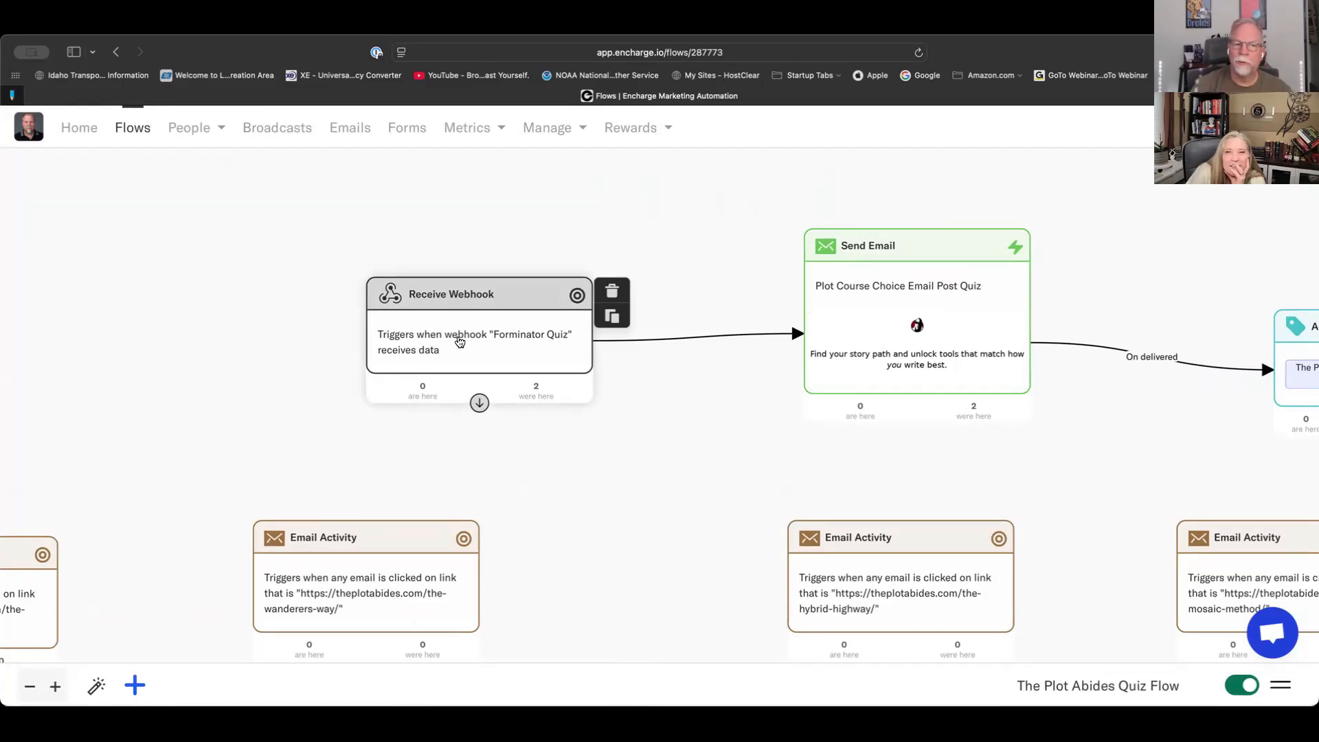
left_click(459, 341)
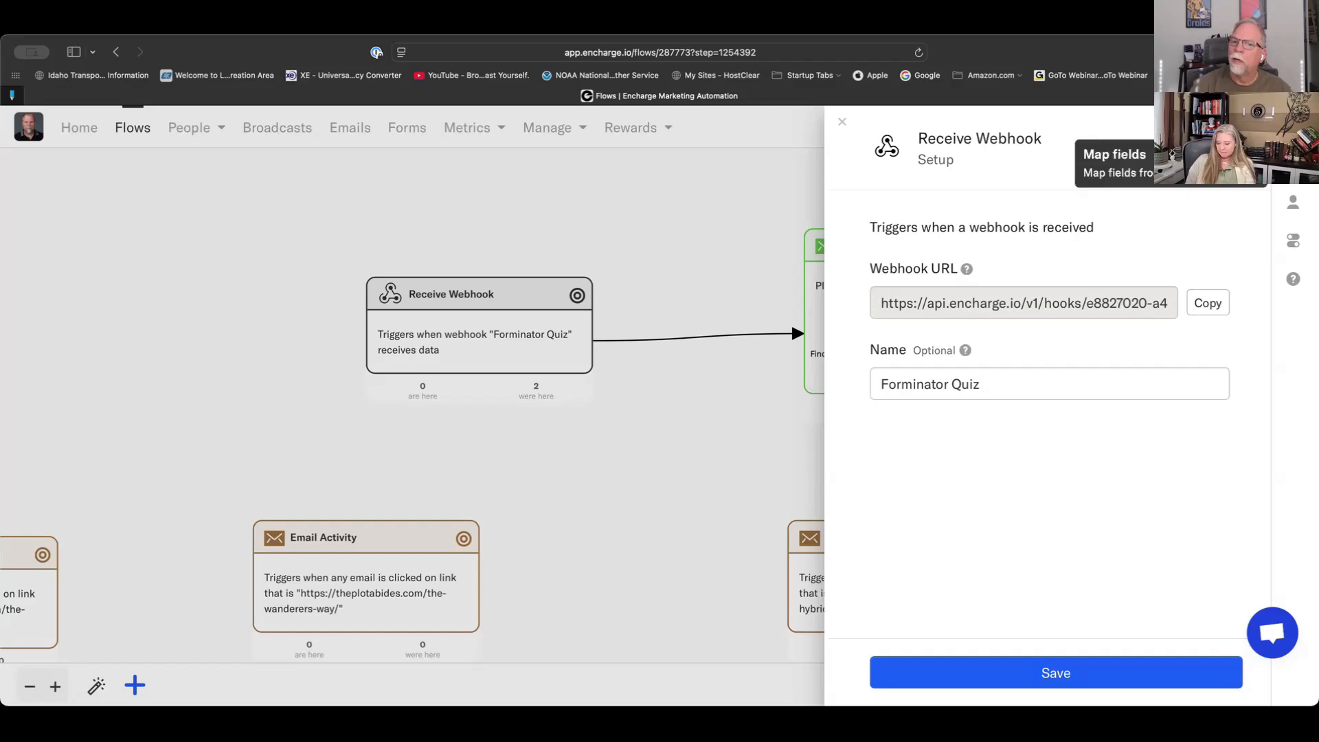
left_click(1286, 166)
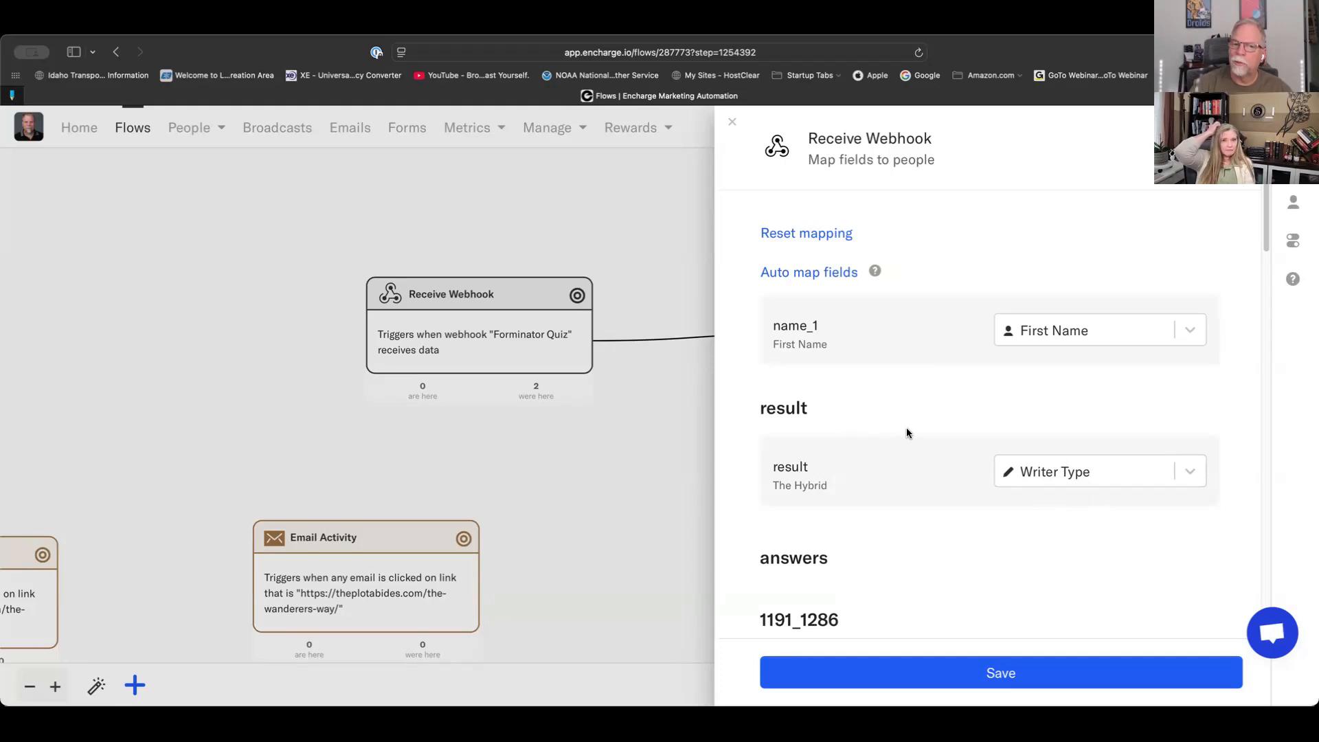
scroll(939, 407, "down", 3)
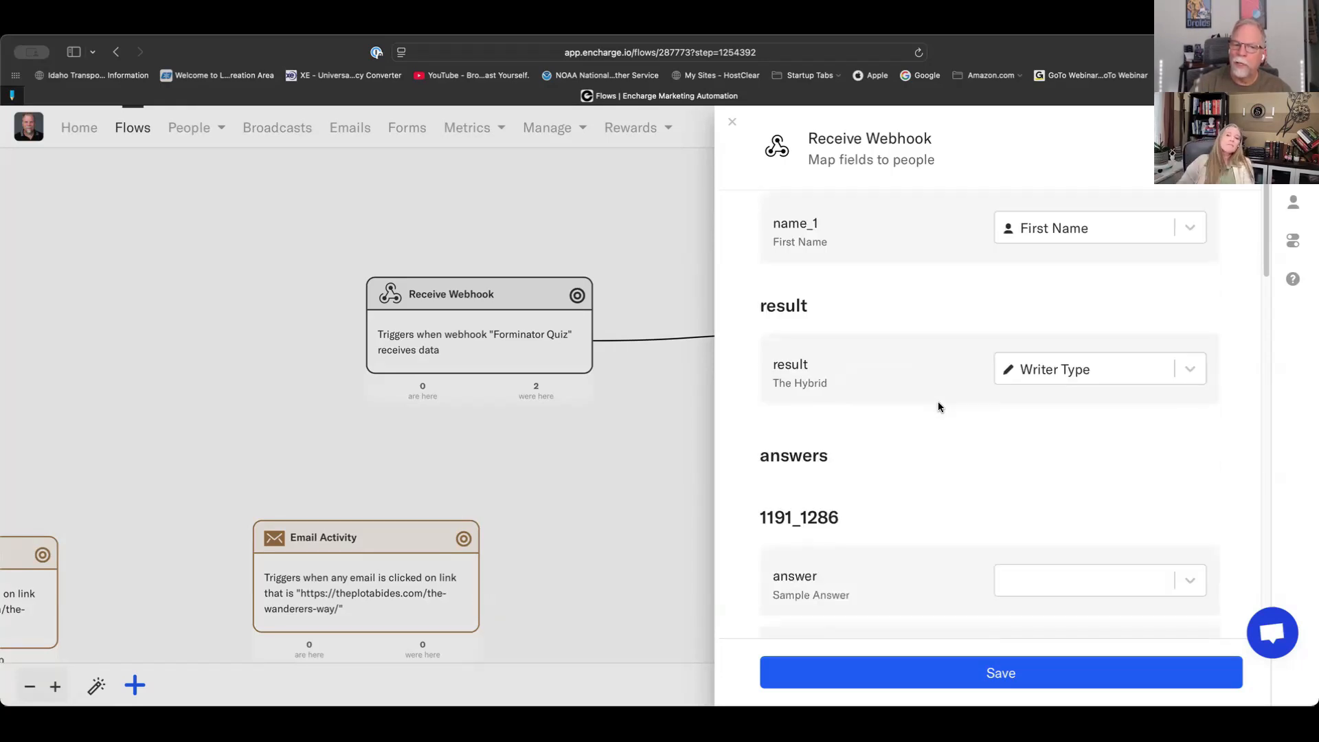
scroll(940, 406, "down", 8)
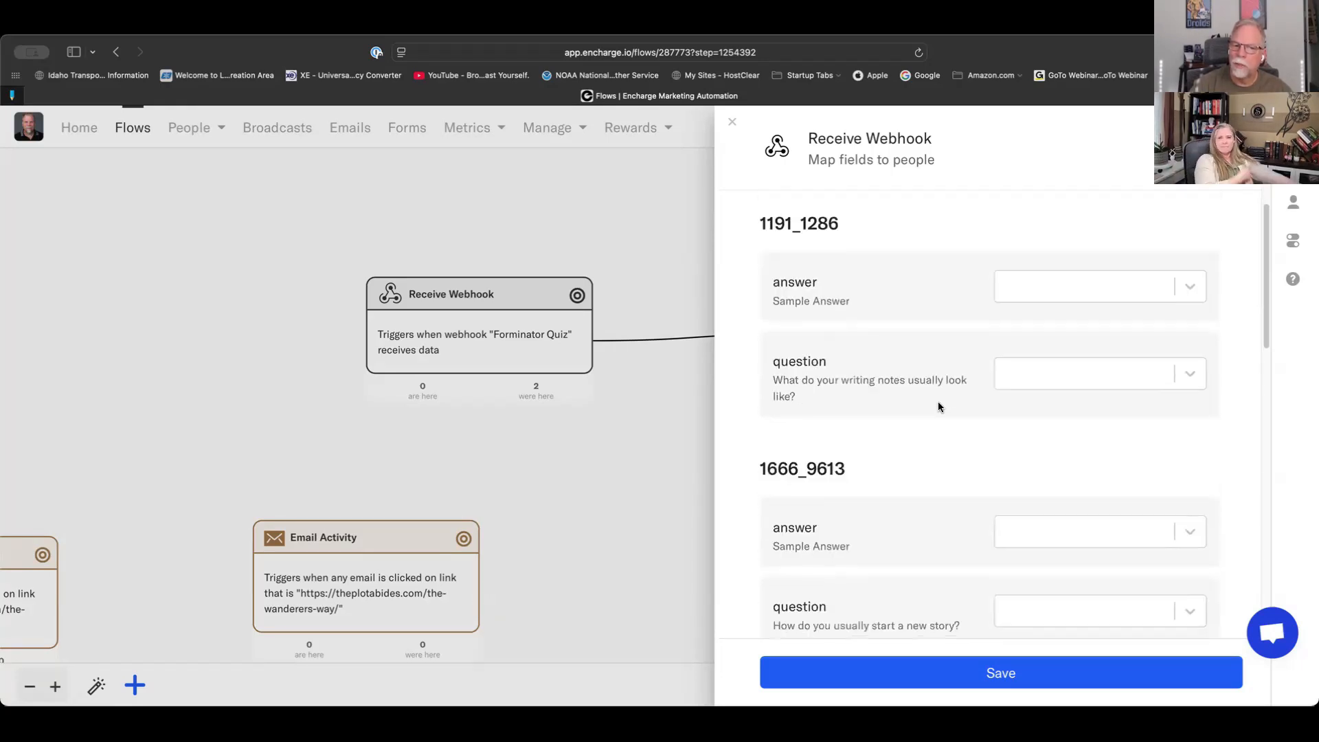
scroll(939, 407, "down", 7)
scroll(938, 407, "up", 15)
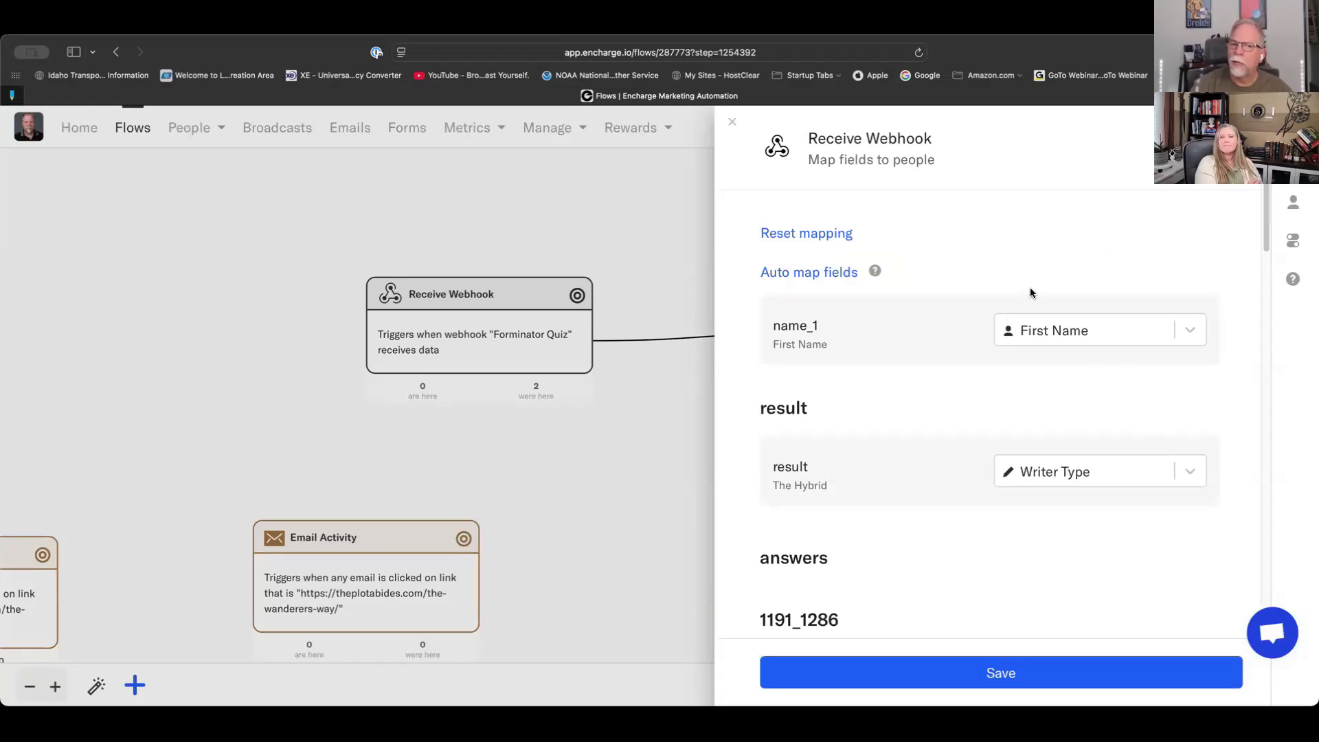
scroll(958, 407, "down", 6)
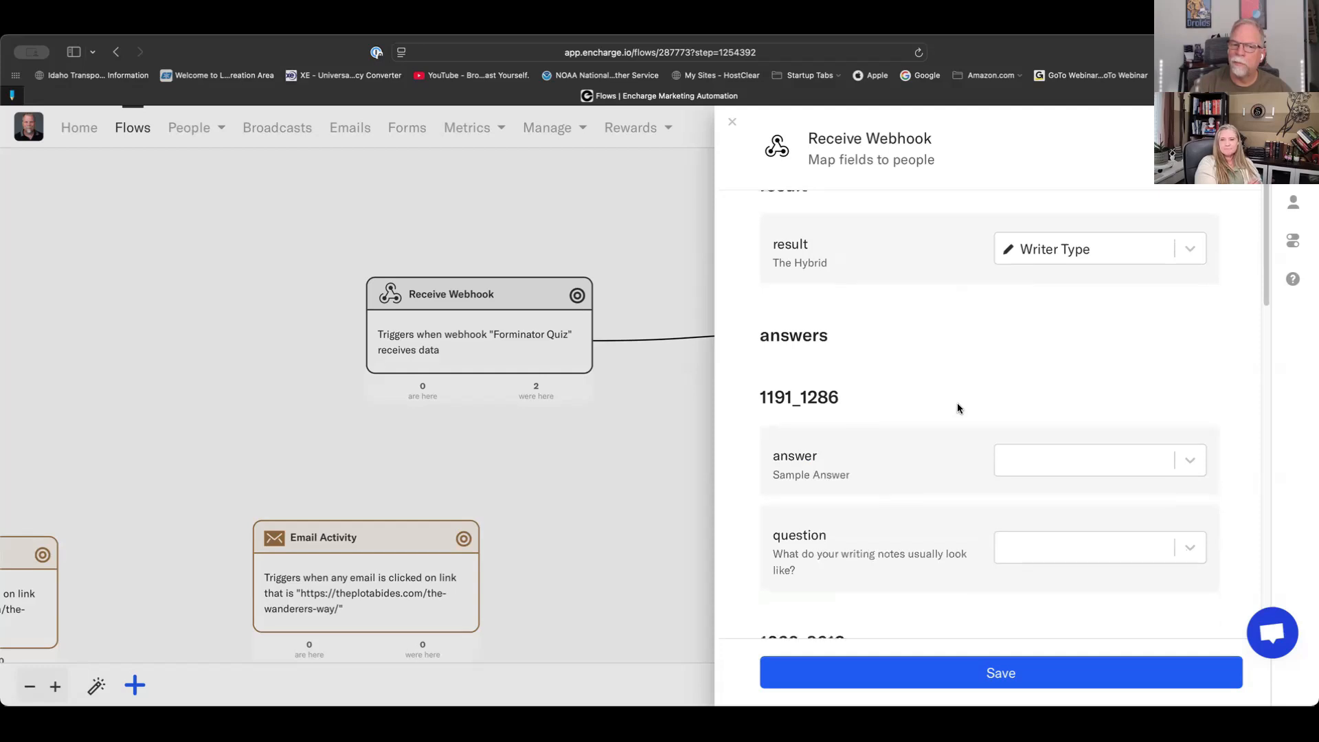
scroll(959, 408, "down", 20)
scroll(958, 408, "down", 3)
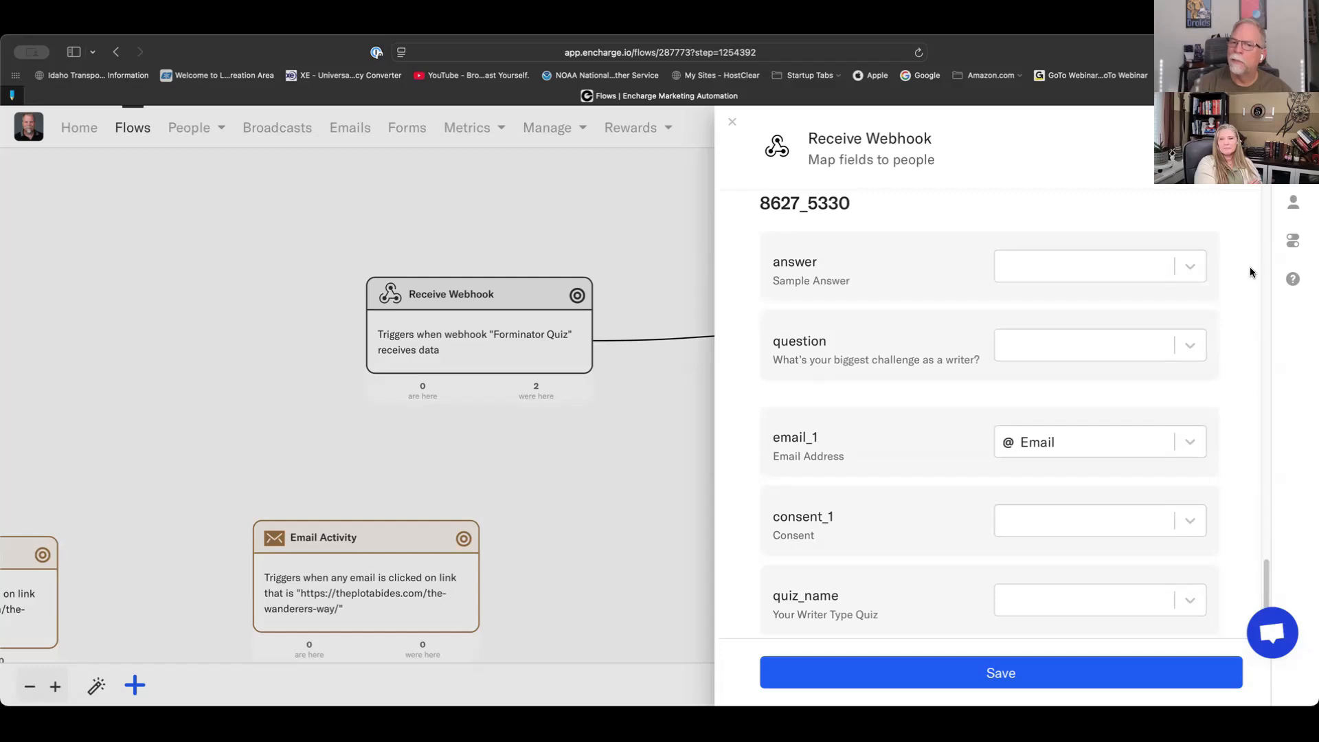
- View the Receive Webhook trigger's people records and step settings, and close its configuration
left_click(1293, 205)
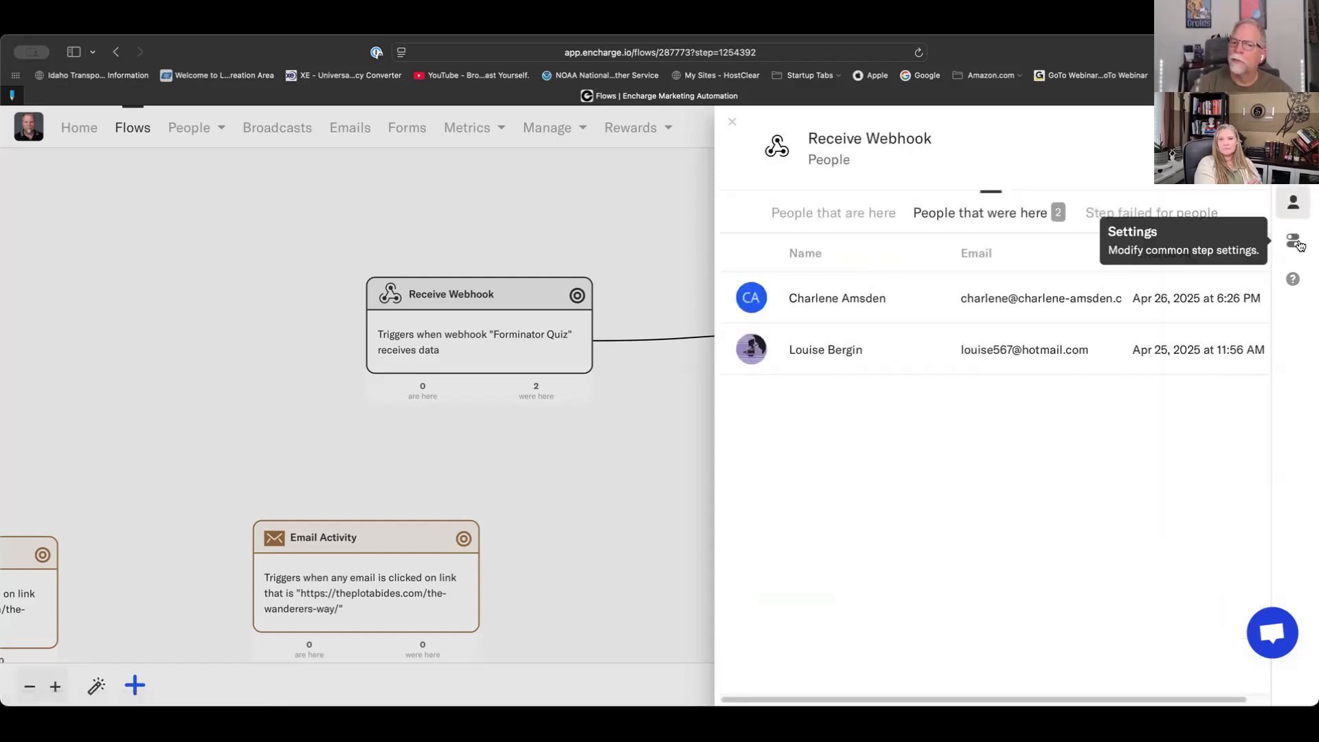
left_click(1296, 242)
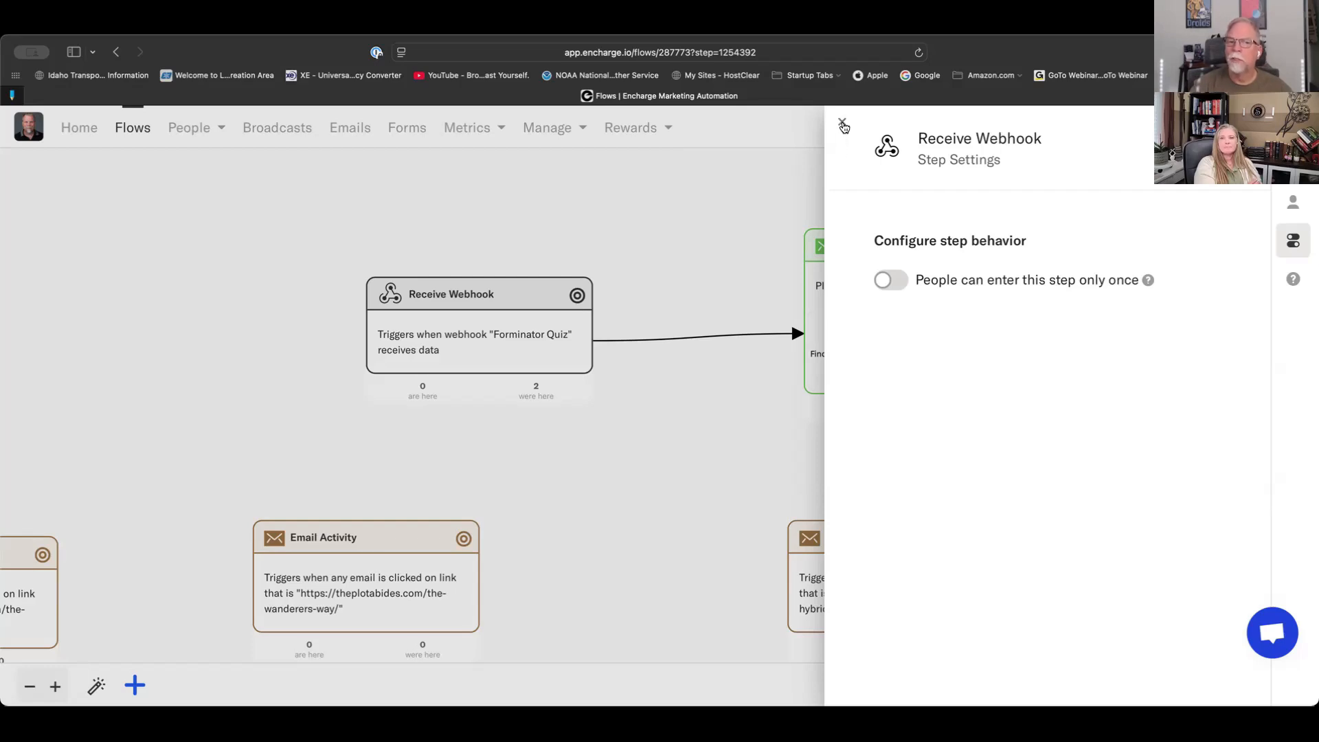
left_click(842, 124)
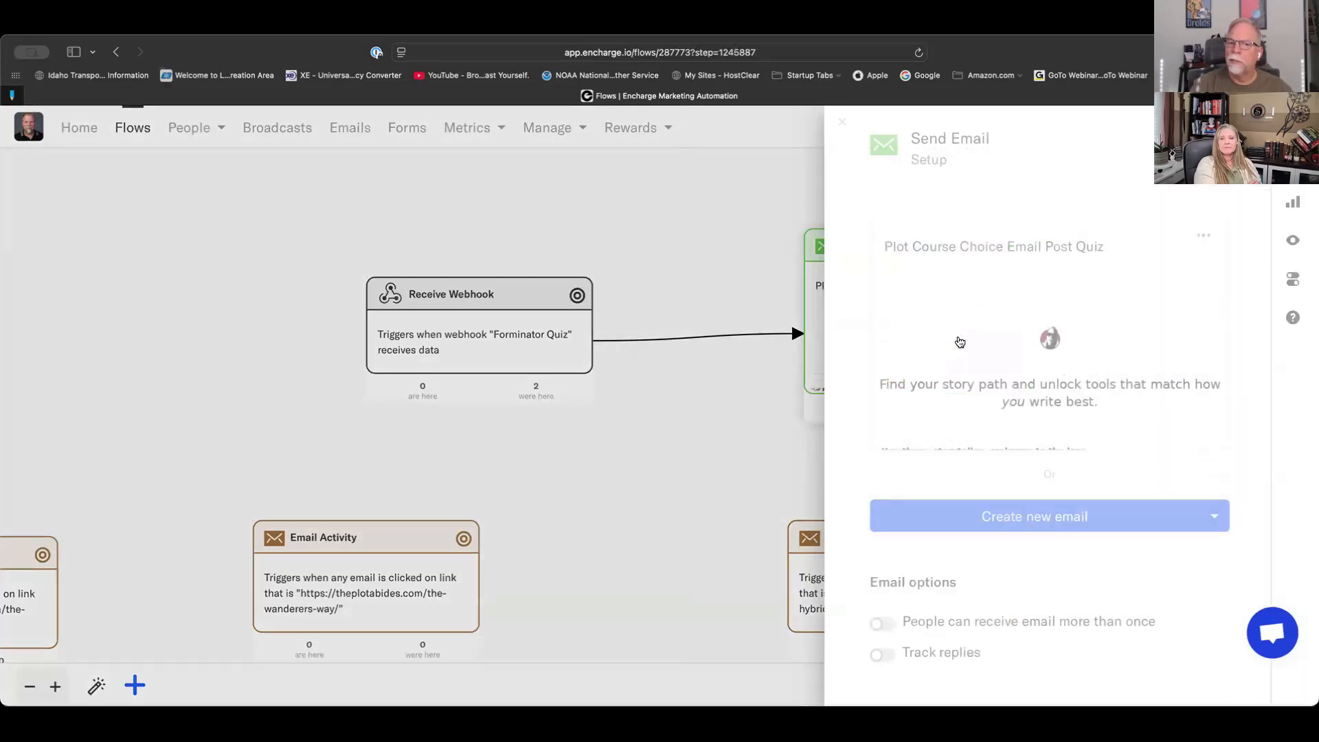
- Open the Plot Course Choice Email Post Quiz from its Send Email step, review its content down to the storyteller buttons, and close it
left_click(927, 343)
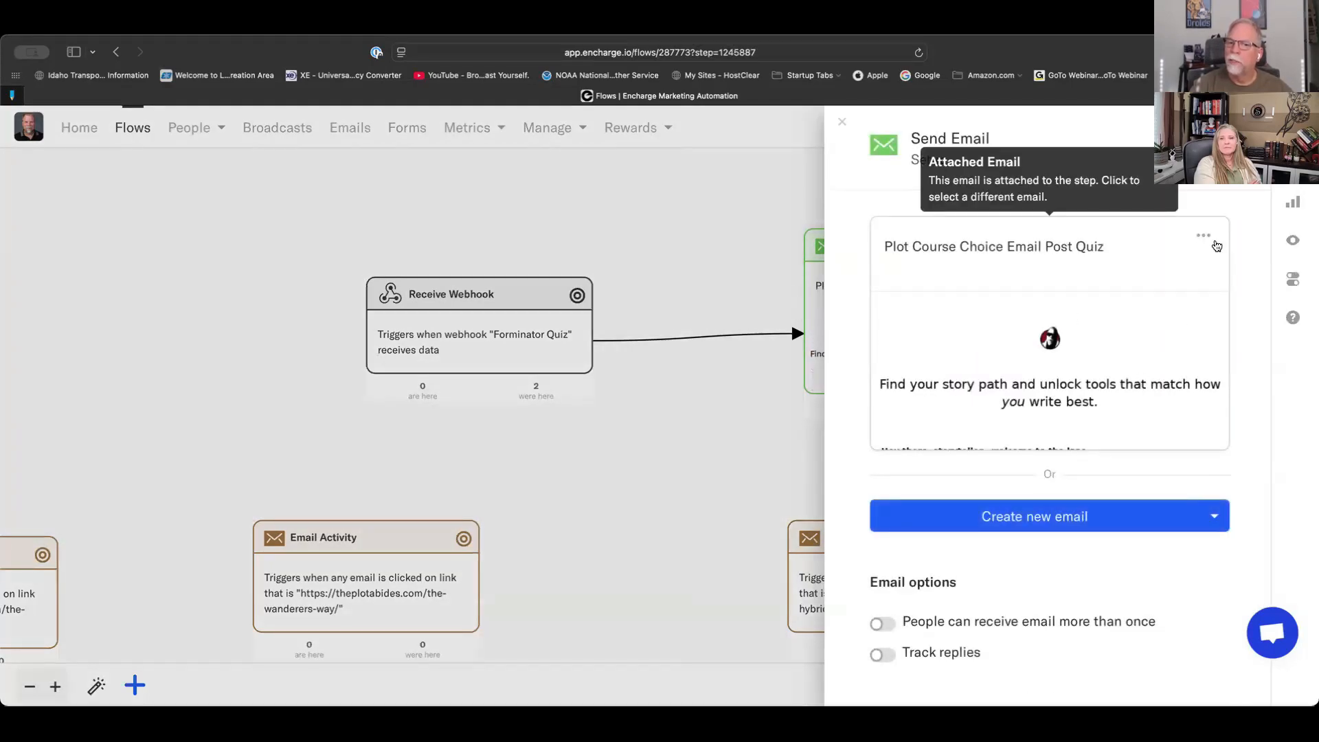
left_click(1199, 237)
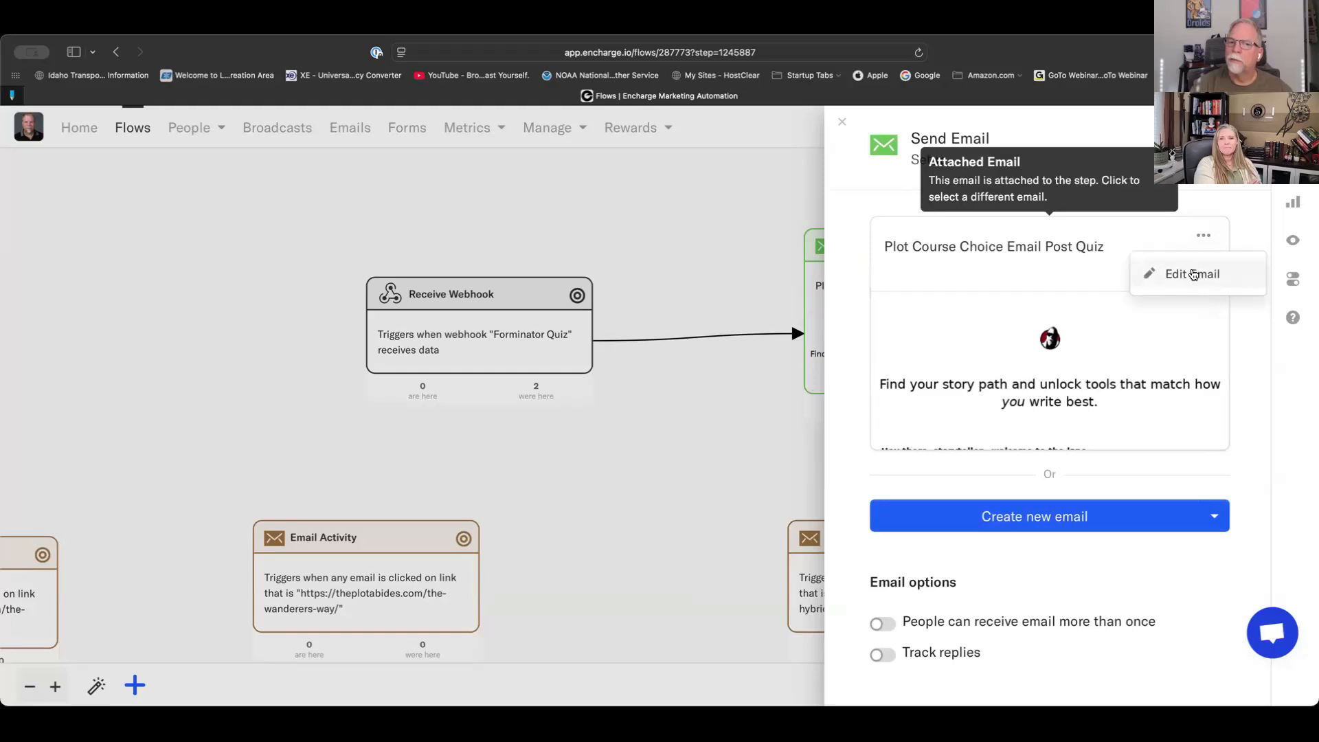
left_click(1191, 272)
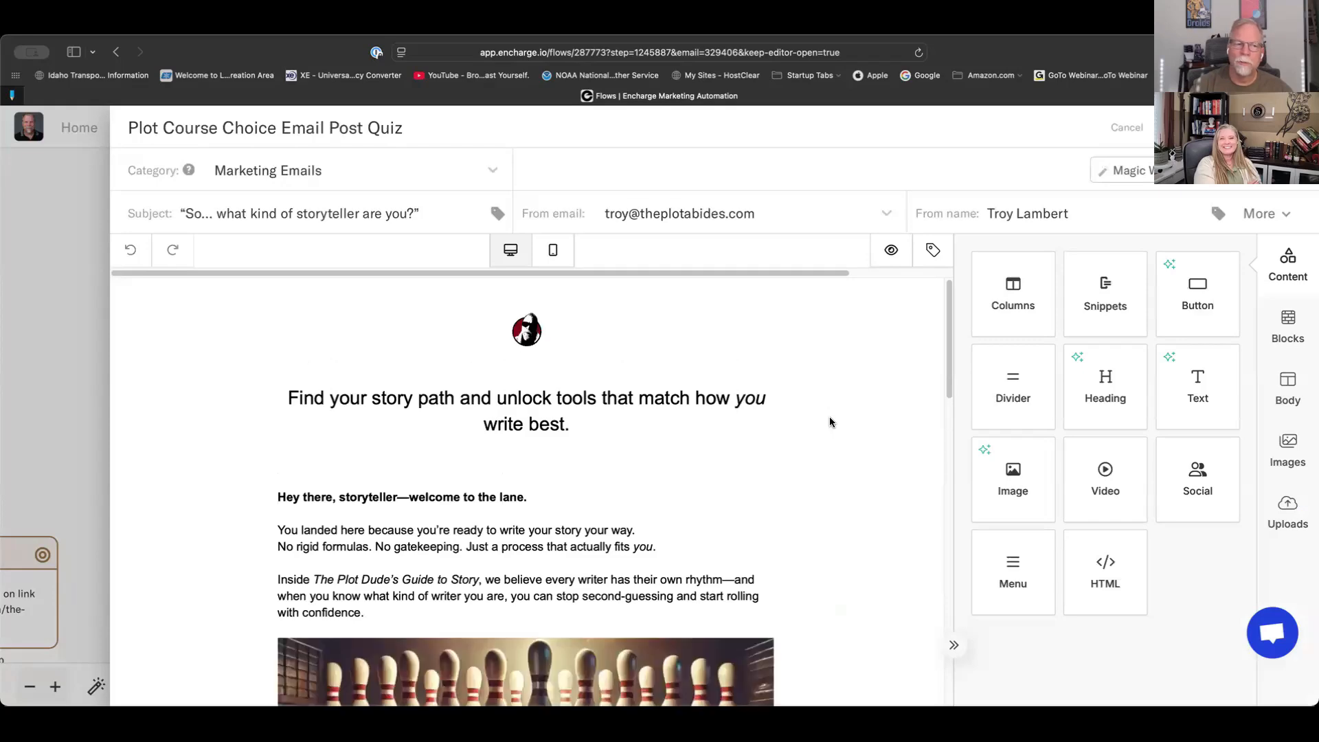
scroll(830, 422, "down", 3)
scroll(830, 422, "down", 6)
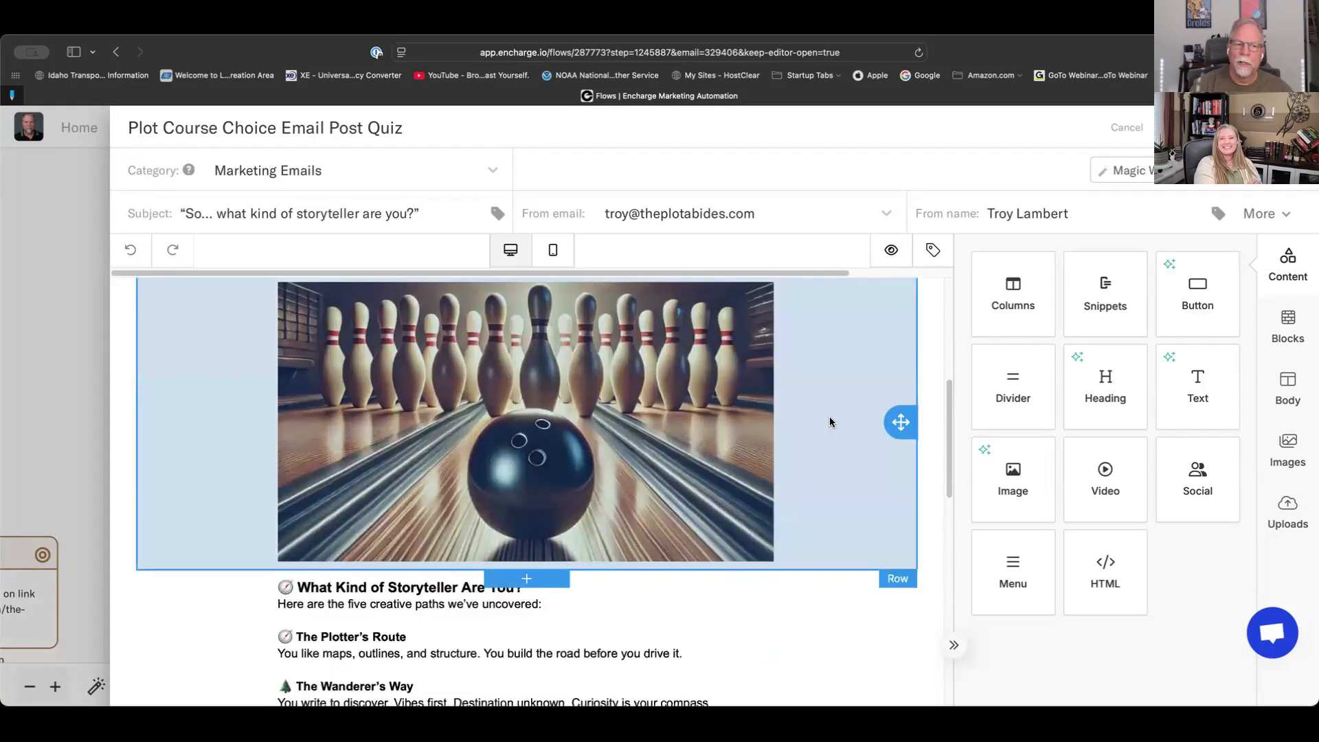
scroll(768, 477, "down", 3)
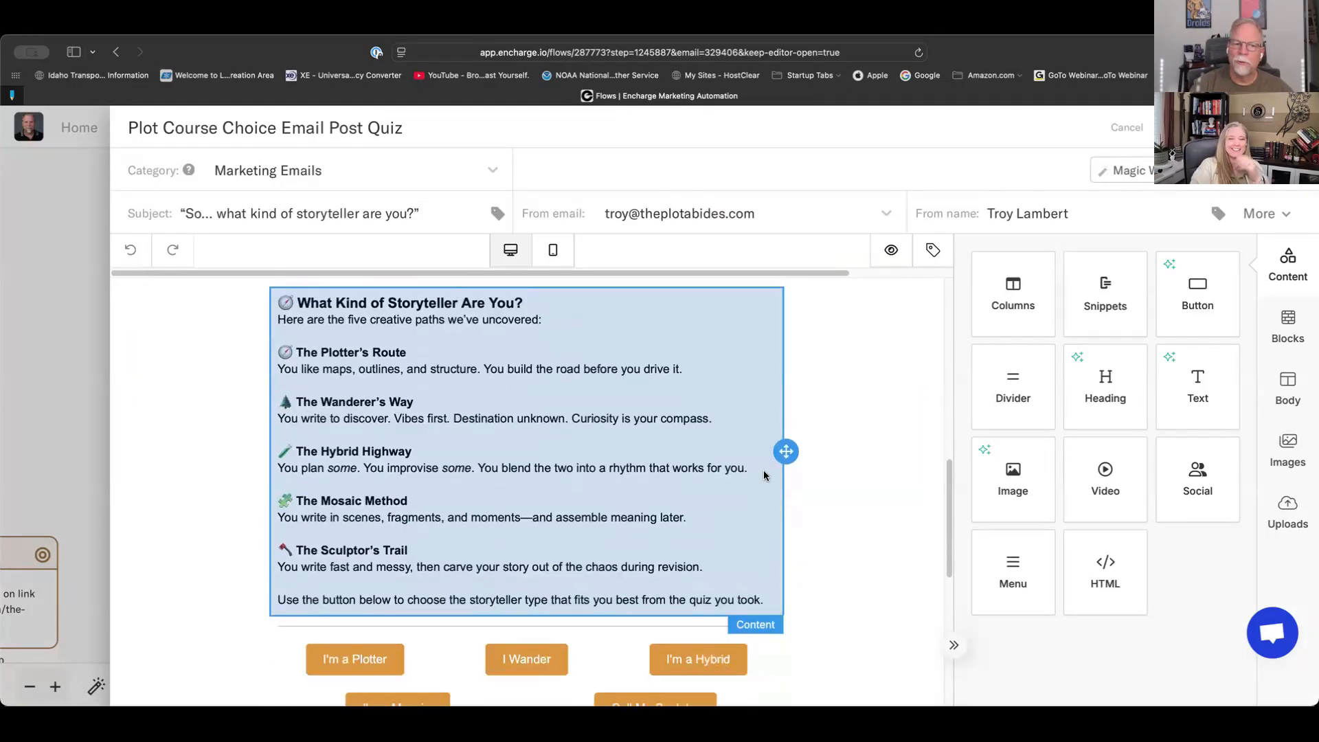
scroll(807, 569, "down", 1)
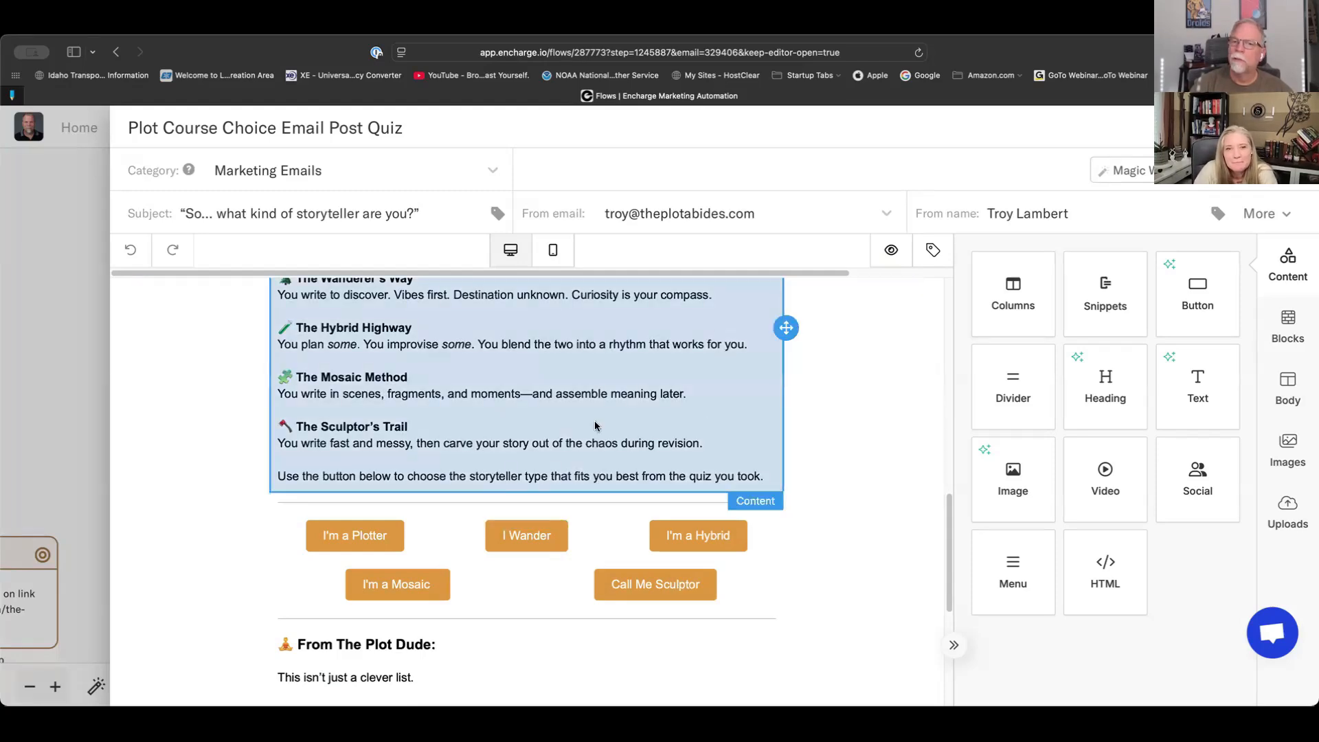
left_click(58, 393)
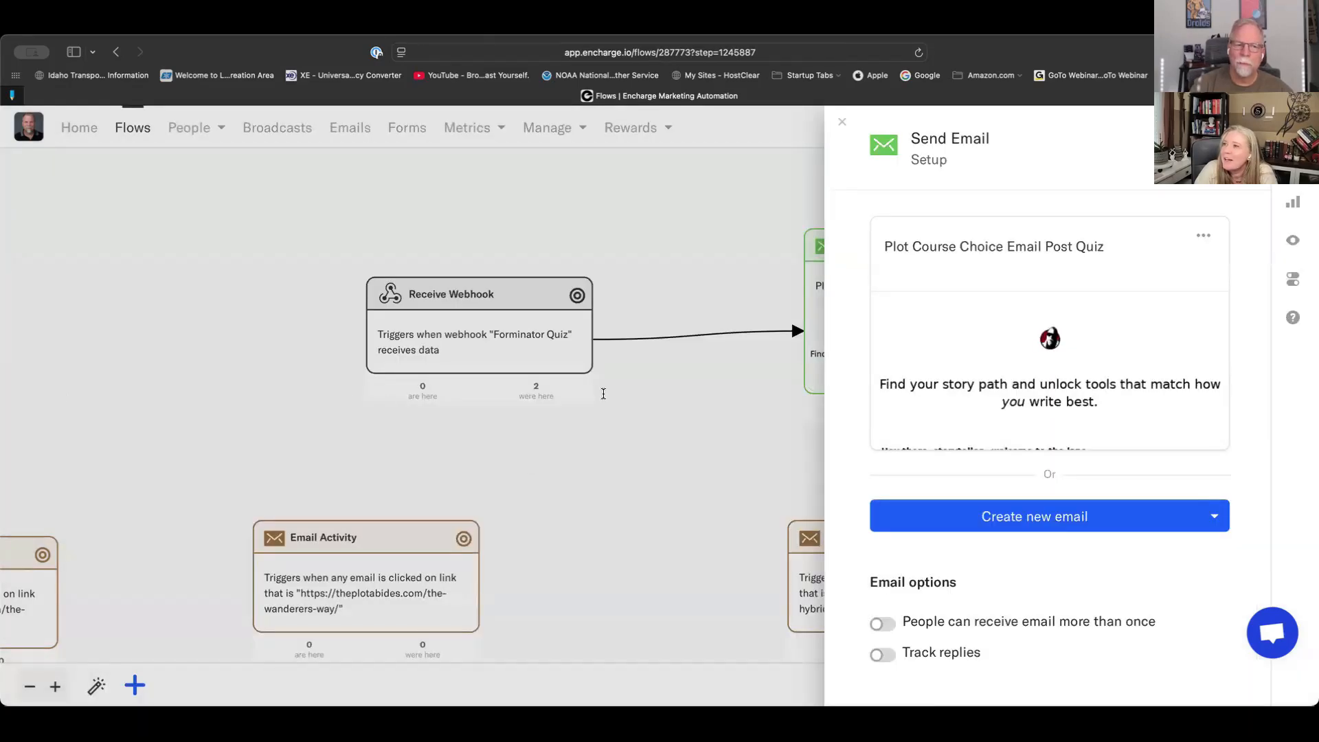
left_click(604, 393)
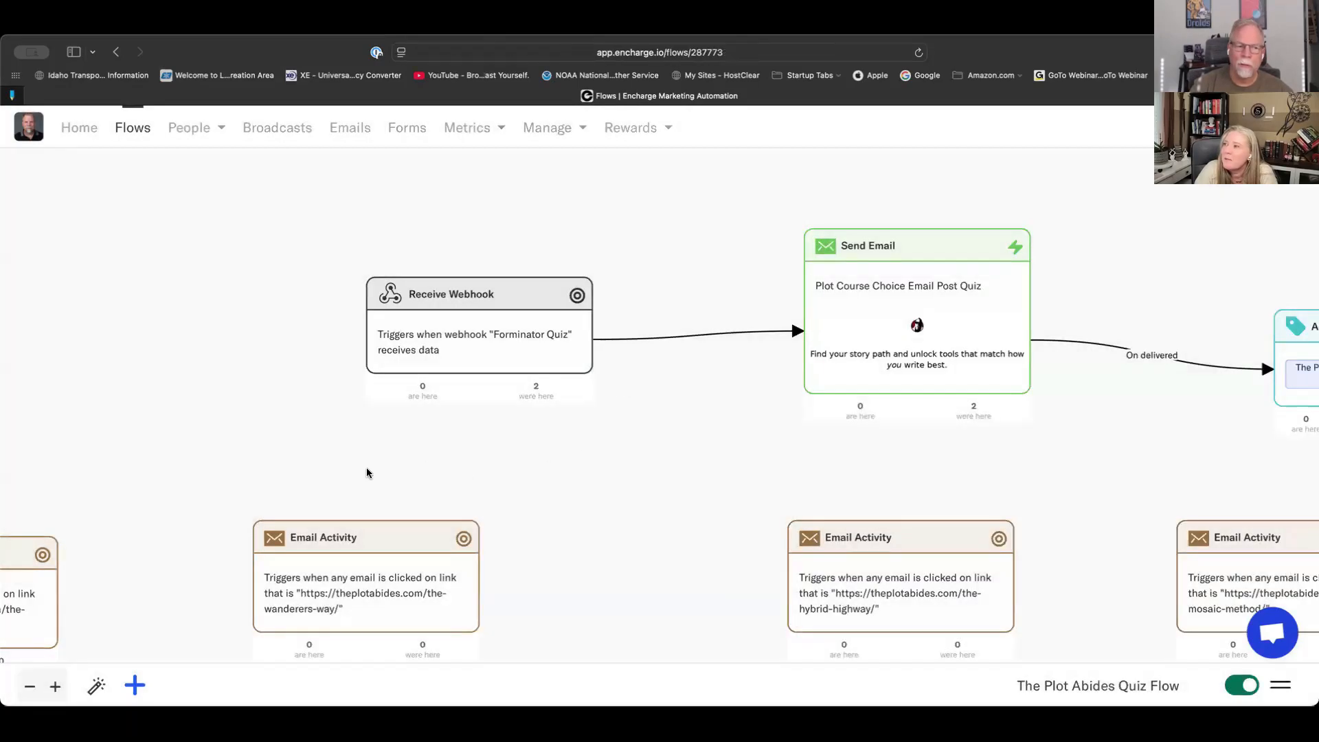
- Examine the Plotter and Wanderer branches of the quiz flow, from their link-click triggers through tags and waits to their second emails
left_click_drag(274, 475, 619, 310)
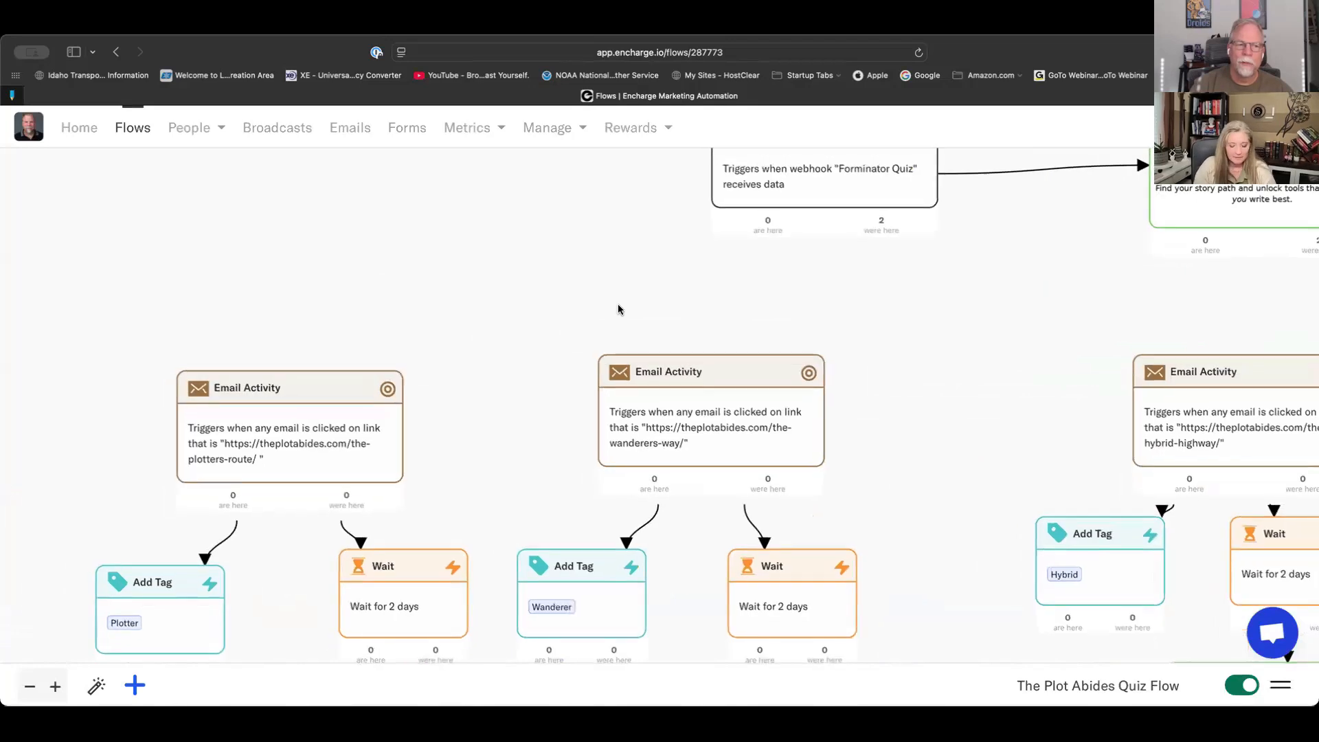
scroll(512, 378, "down", 2)
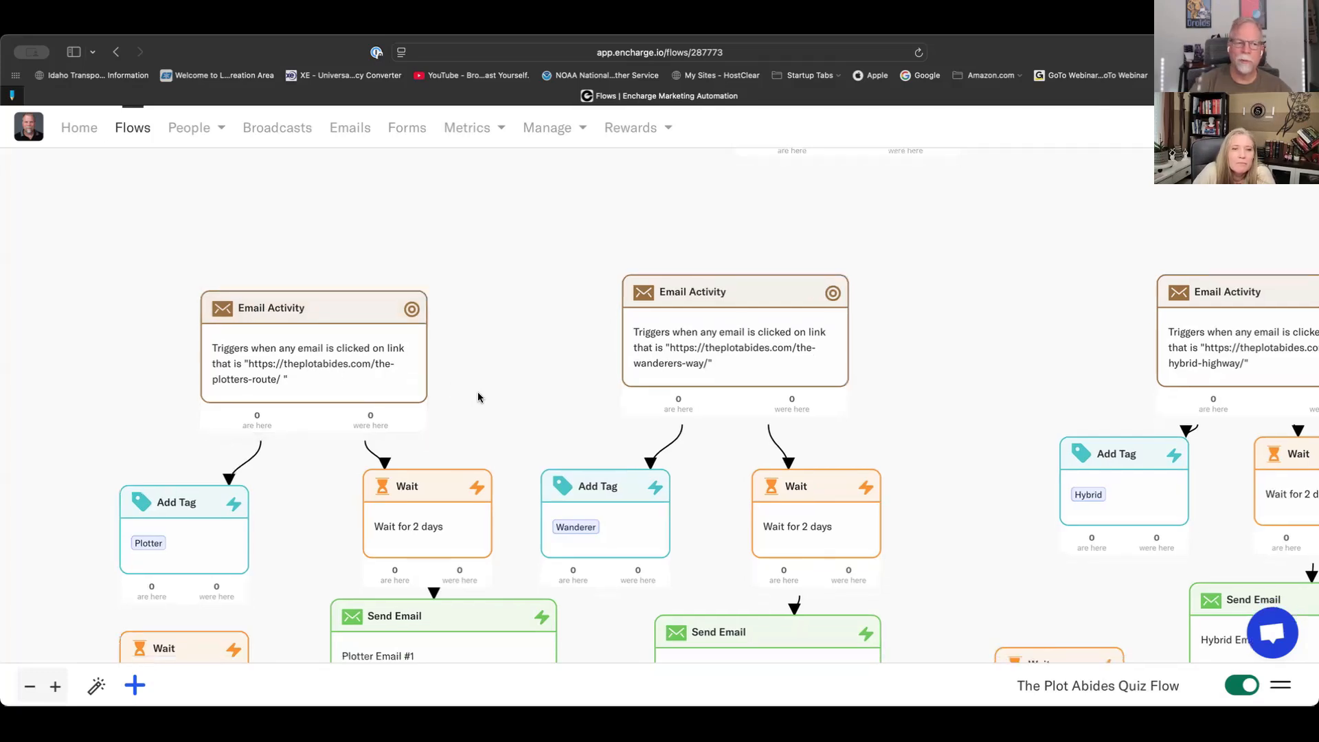
scroll(476, 410, "down", 5)
scroll(302, 398, "down", 5)
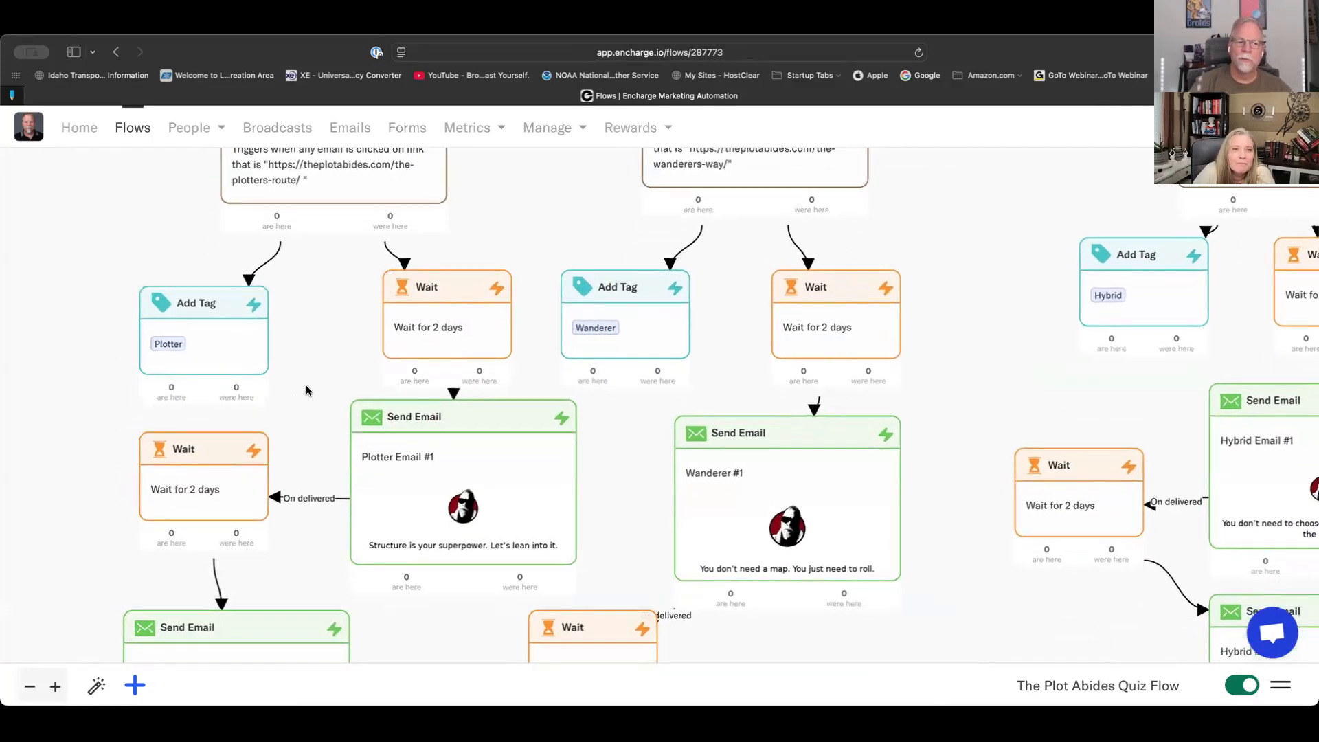
scroll(441, 499, "down", 6)
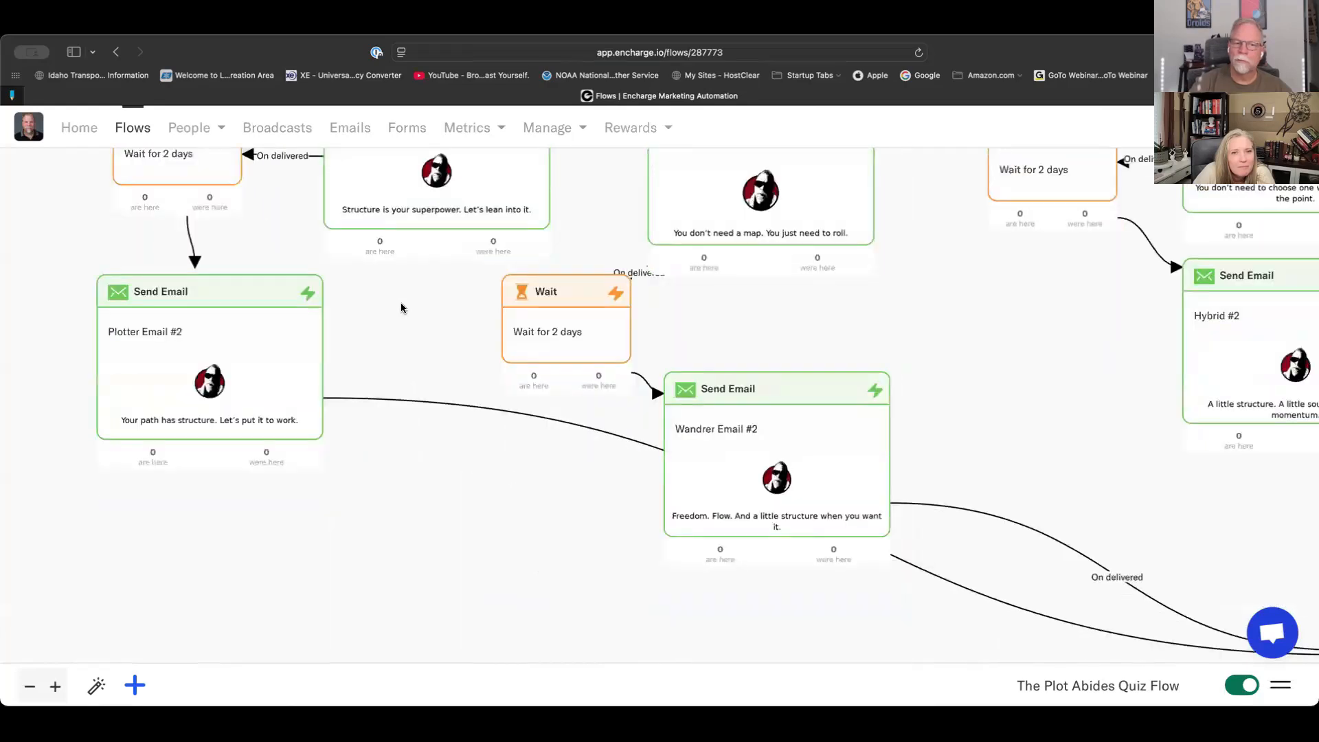
scroll(482, 482, "down", 3)
scroll(377, 374, "right", 4)
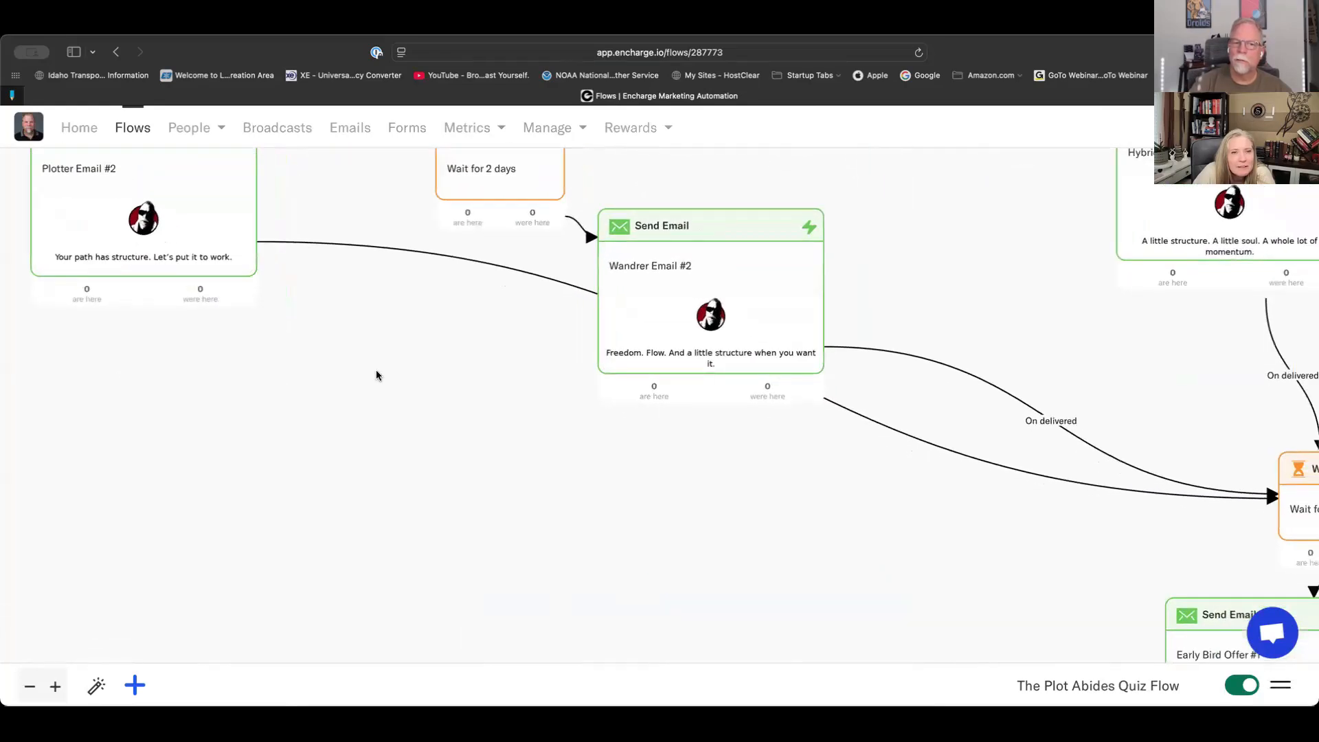
- Follow the branches into the shared 4-day wait and examine the Early Bird email sequence through the final subscriber tag
scroll(931, 474, "down", 4)
scroll(932, 474, "right", 5)
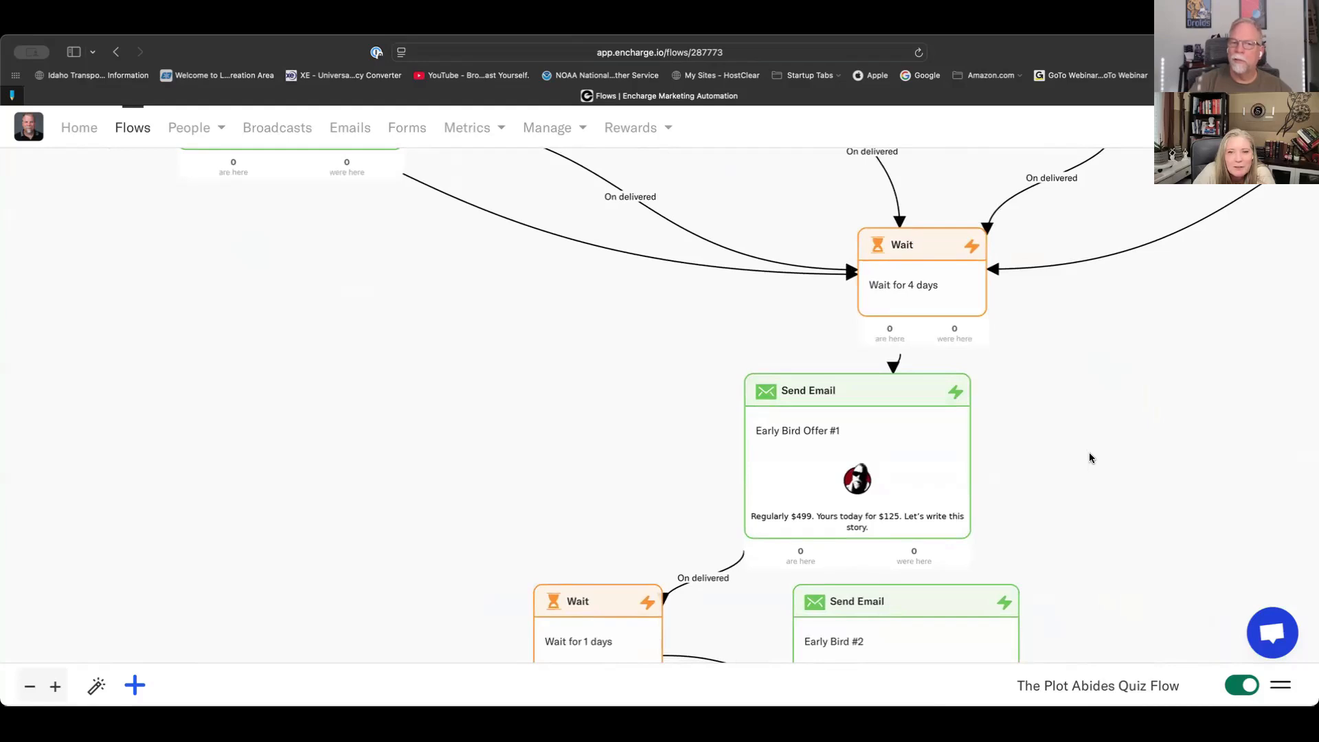
scroll(1097, 437, "down", 5)
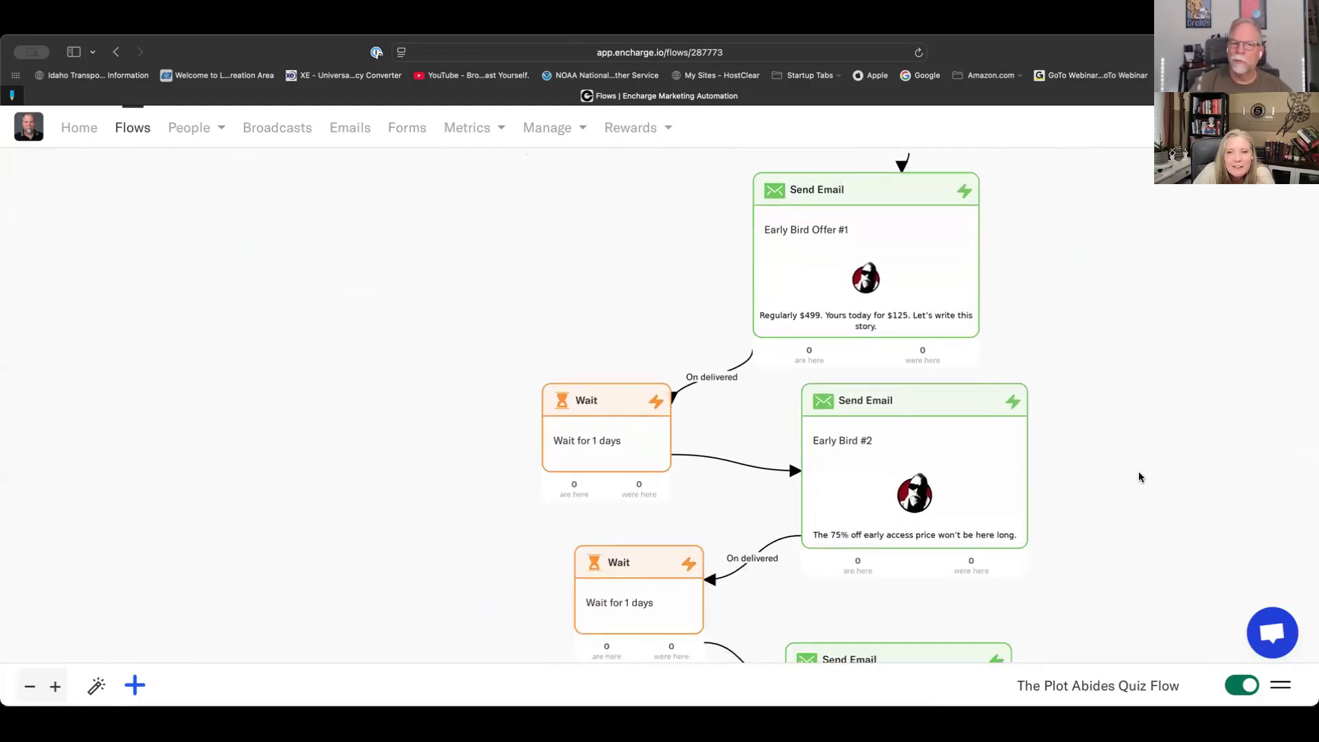
scroll(1139, 475, "down", 4)
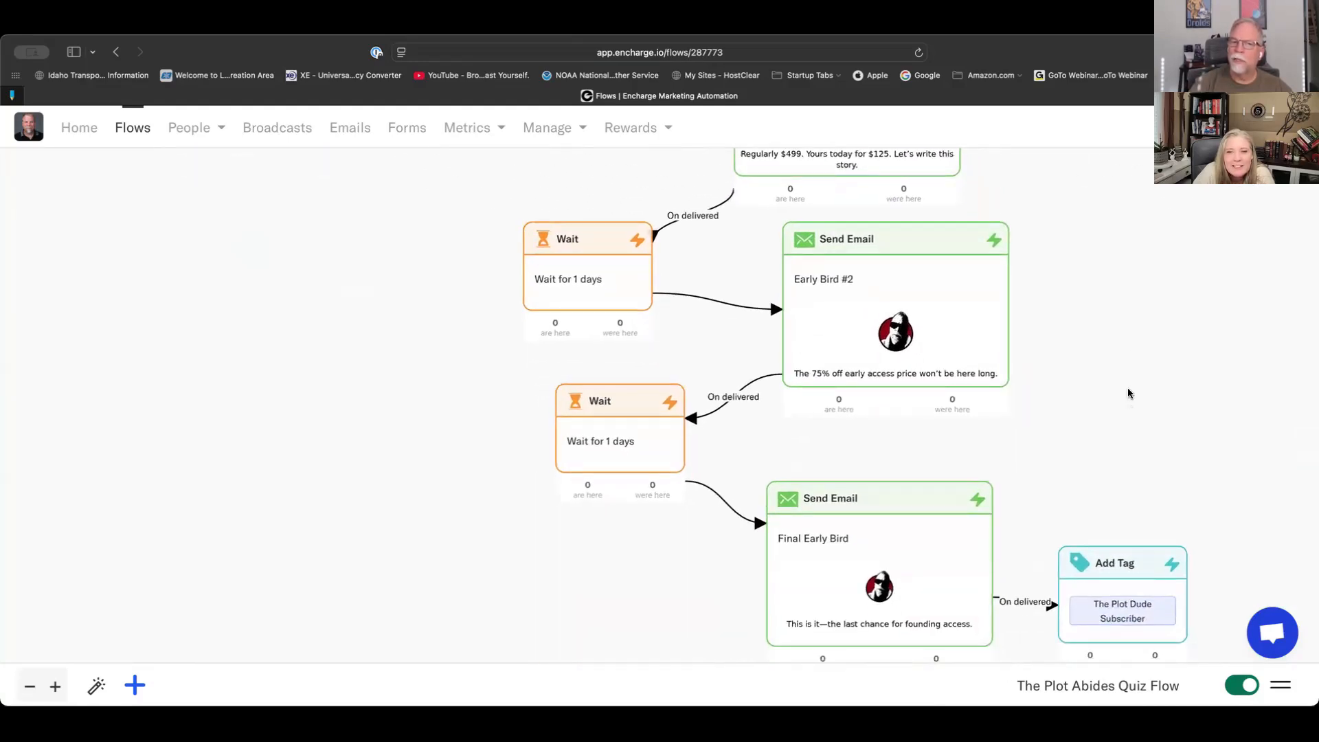
- View the entire quiz flow at once and inspect how the five storyteller branches converge on the shared wait
left_click_drag(1128, 392, 1027, 554)
left_click_drag(1095, 380, 752, 491)
scroll(751, 493, "up", 3)
scroll(752, 493, "down", 10)
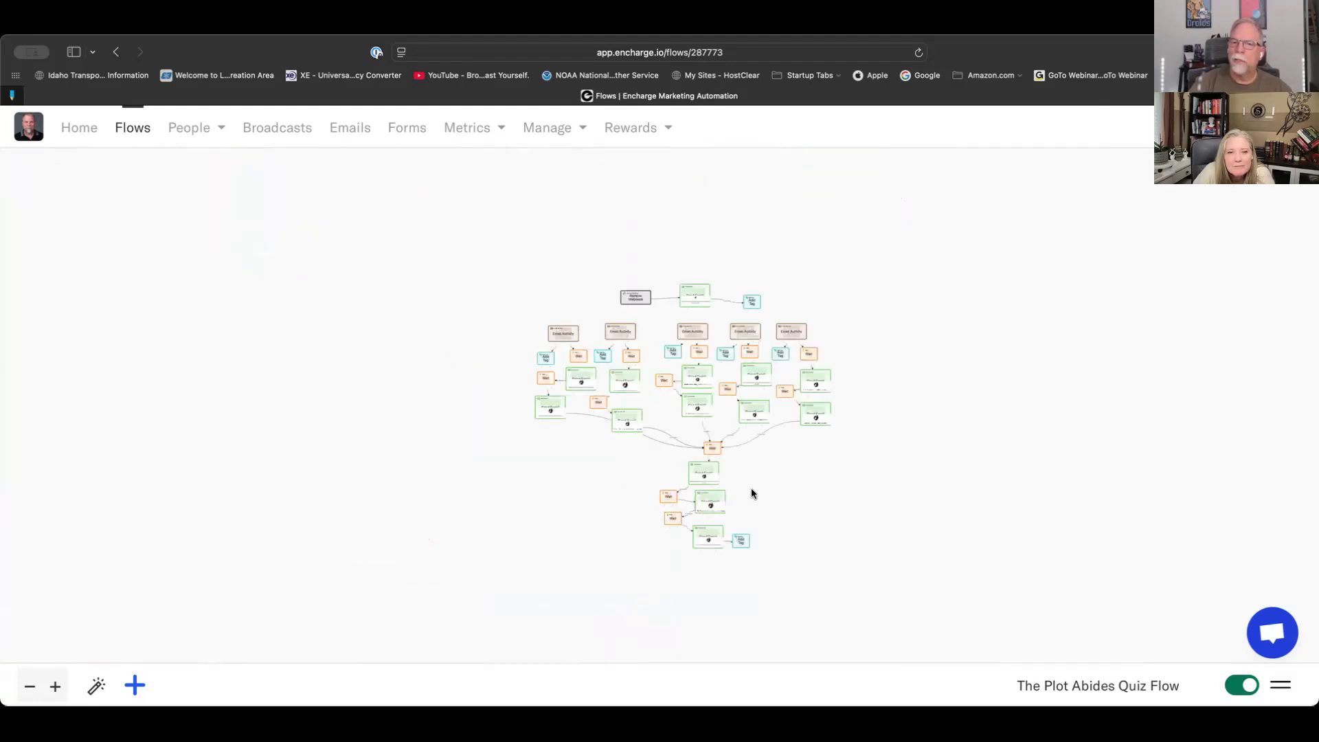
scroll(751, 493, "up", 4)
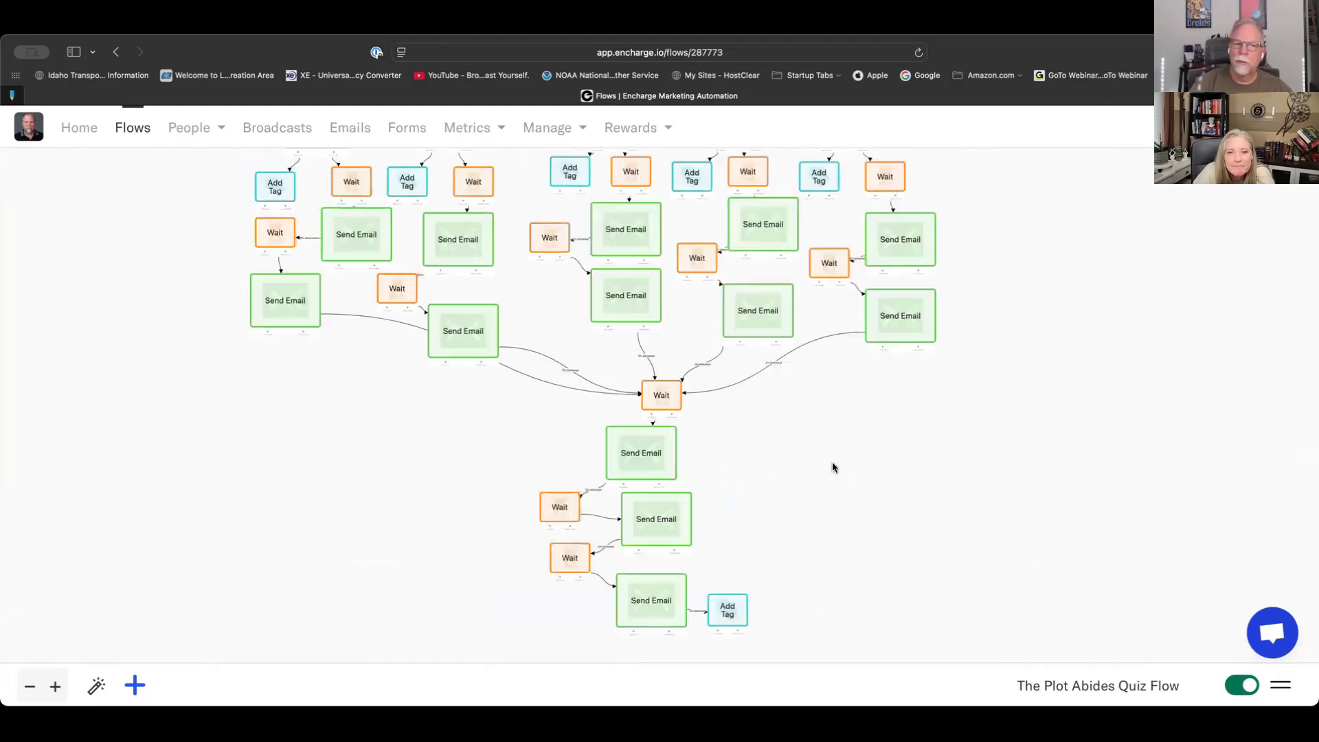
scroll(754, 474, "up", 5)
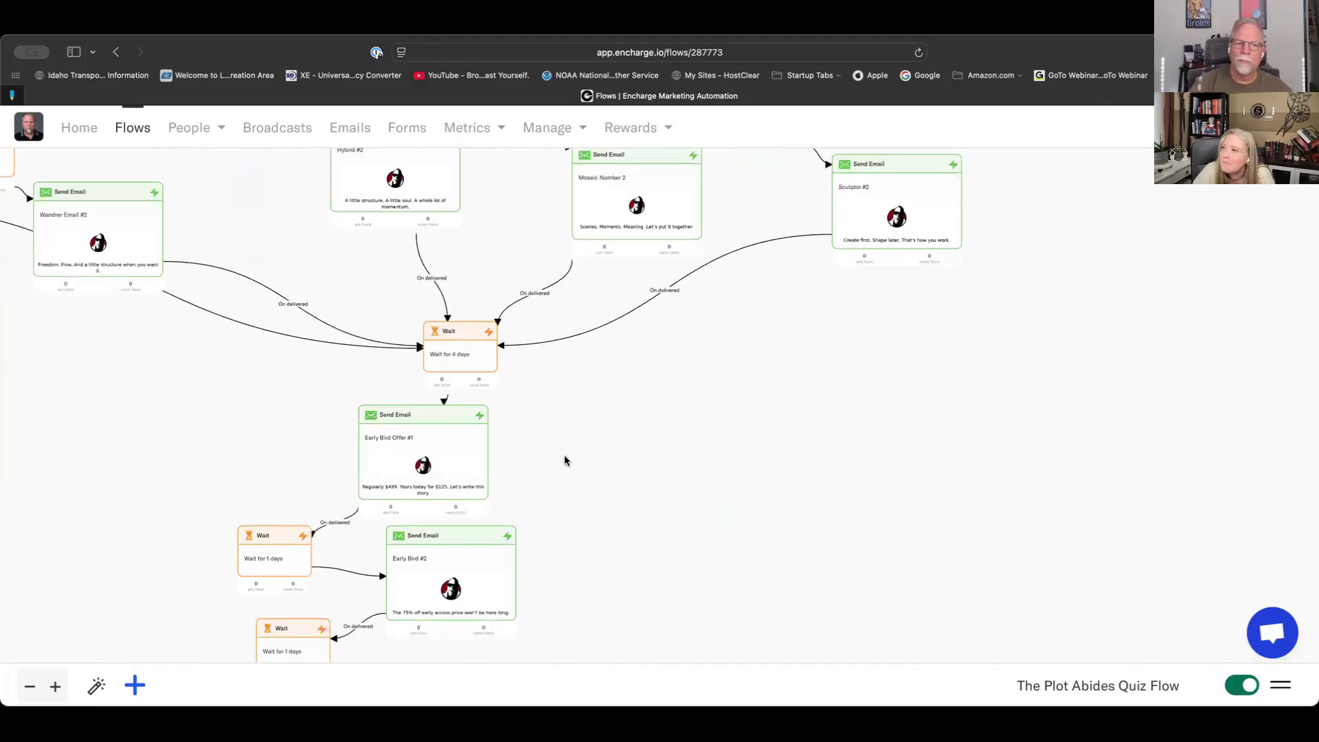
- Review the timing of the three Early Bird offer emails and the closing Add Tag step for The Plot Dude Subscriber
left_click_drag(563, 455, 802, 418)
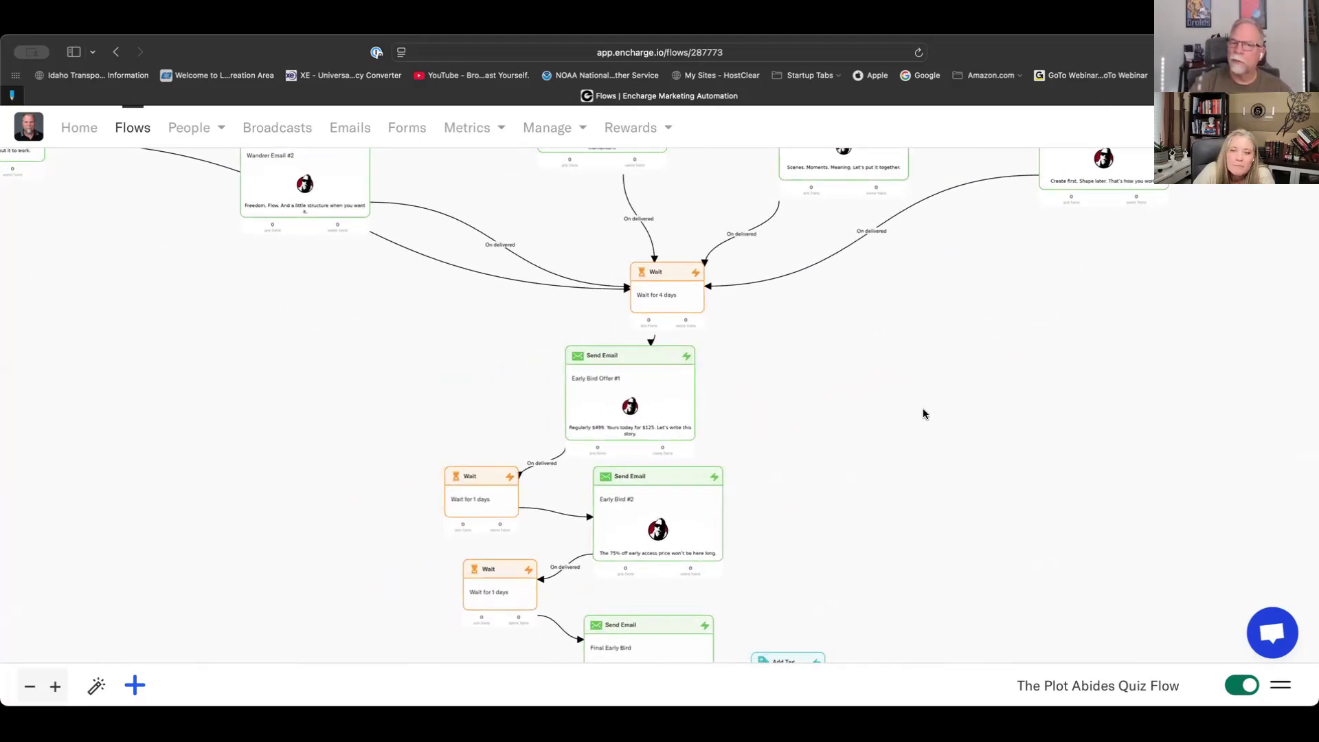
left_click_drag(839, 421, 884, 377)
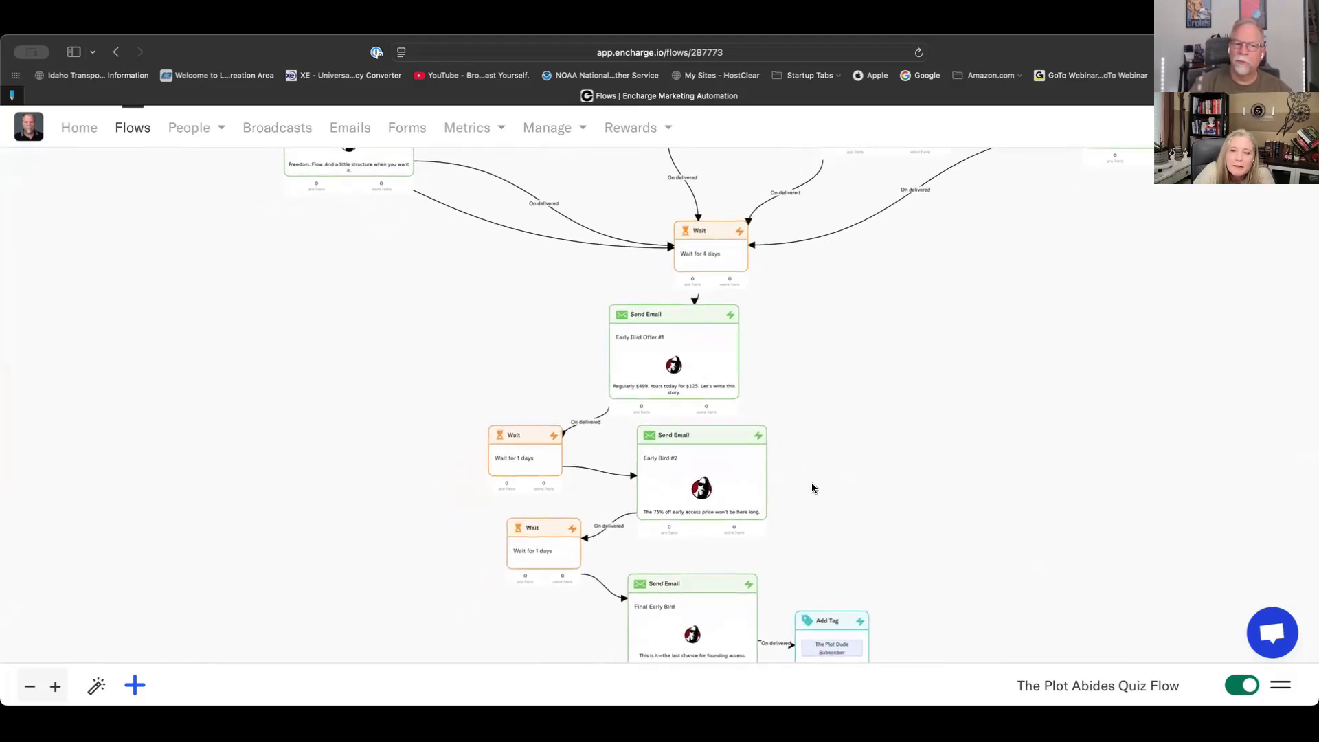
mouse_move(720, 397)
mouse_move(652, 362)
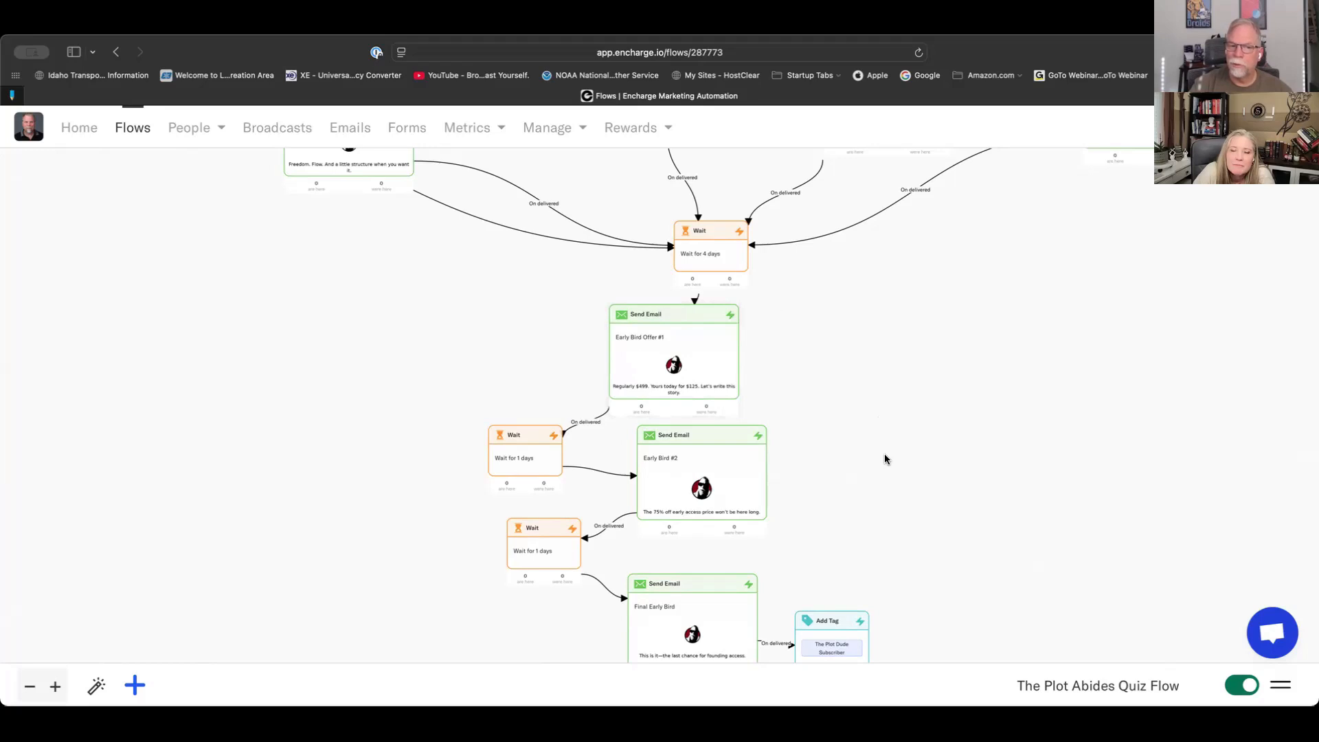
left_click_drag(879, 462, 879, 294)
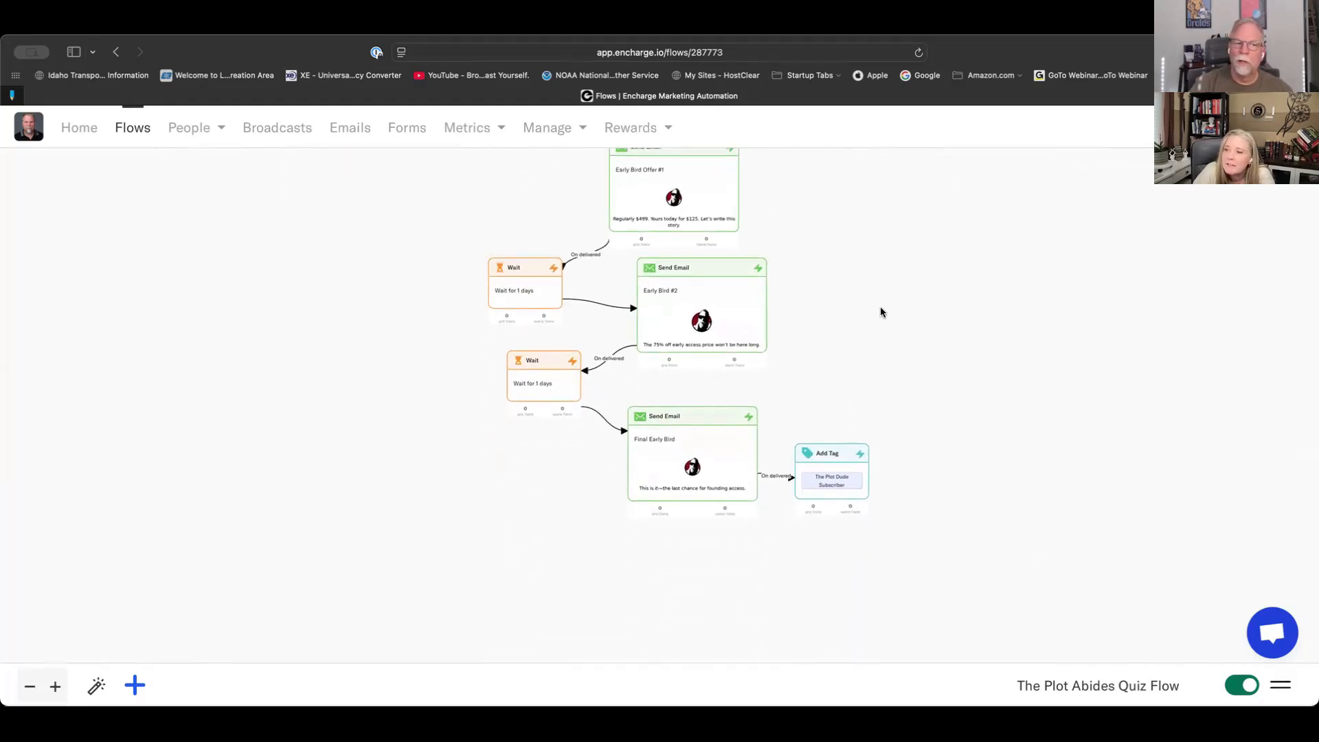
mouse_move(816, 496)
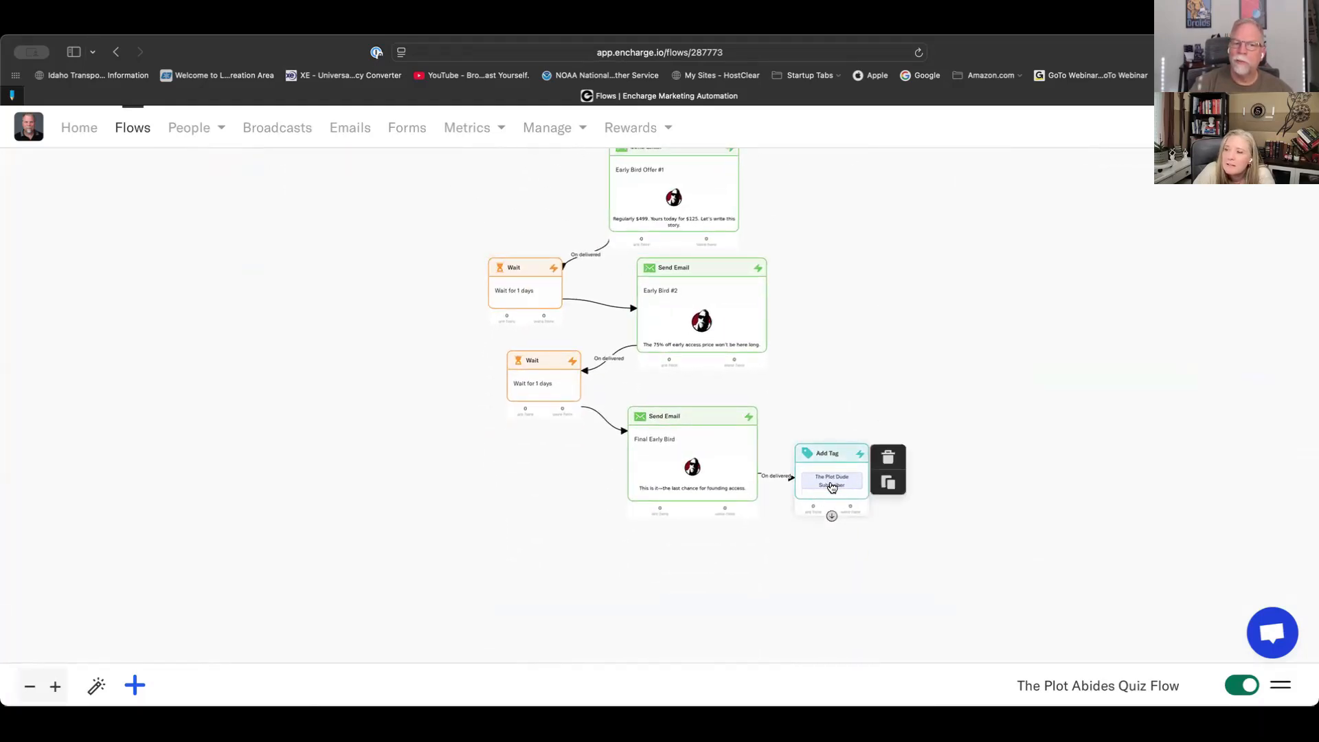
- Review the Hybrid, Mosaic and Sculptor branches from their email-click triggers, and trace them down to the Early Bird offers
scroll(836, 342, "up", 6)
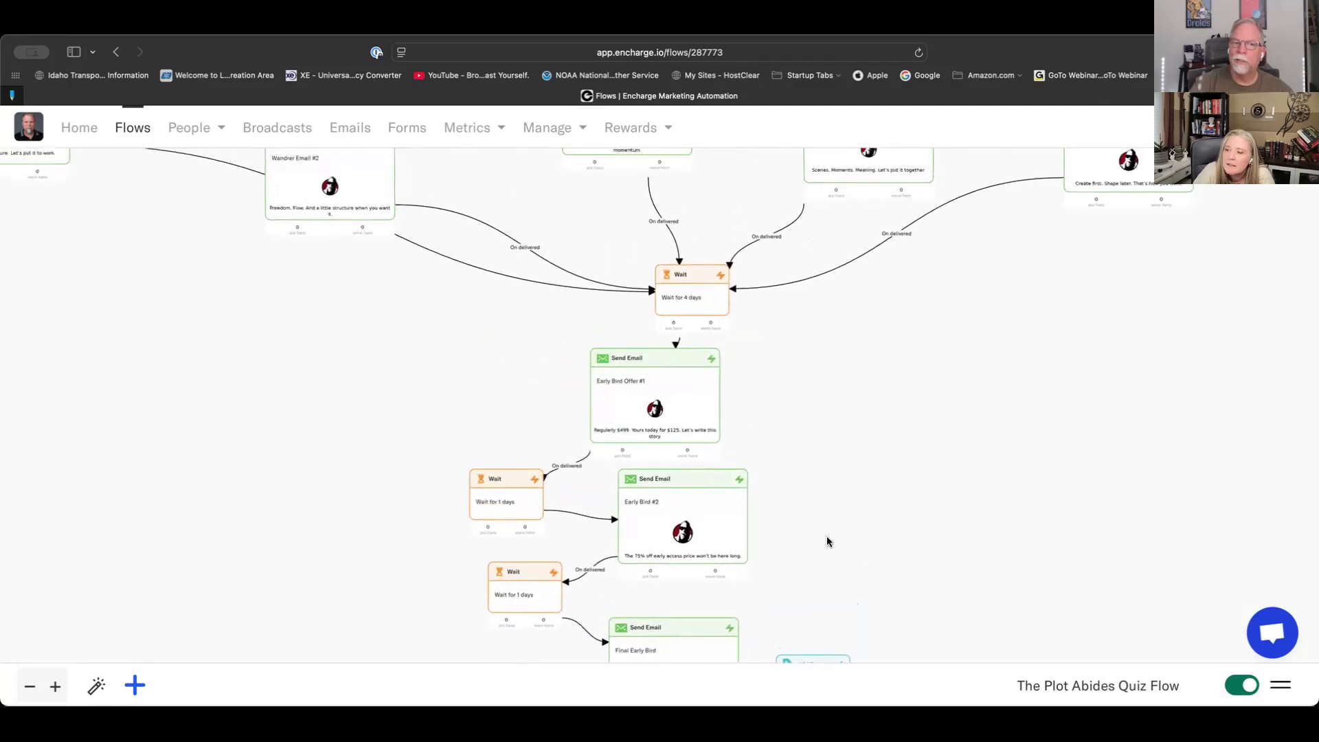
scroll(915, 434, "up", 8)
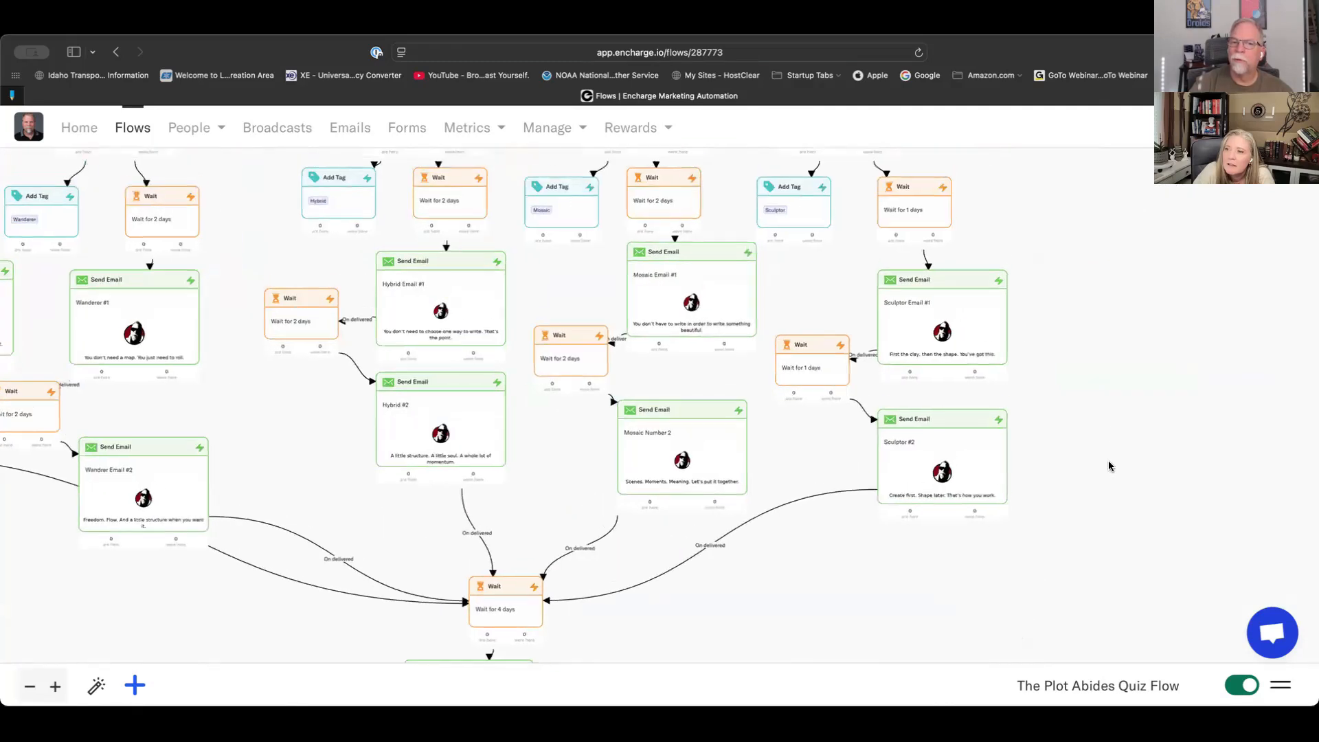
scroll(1093, 418, "up", 4)
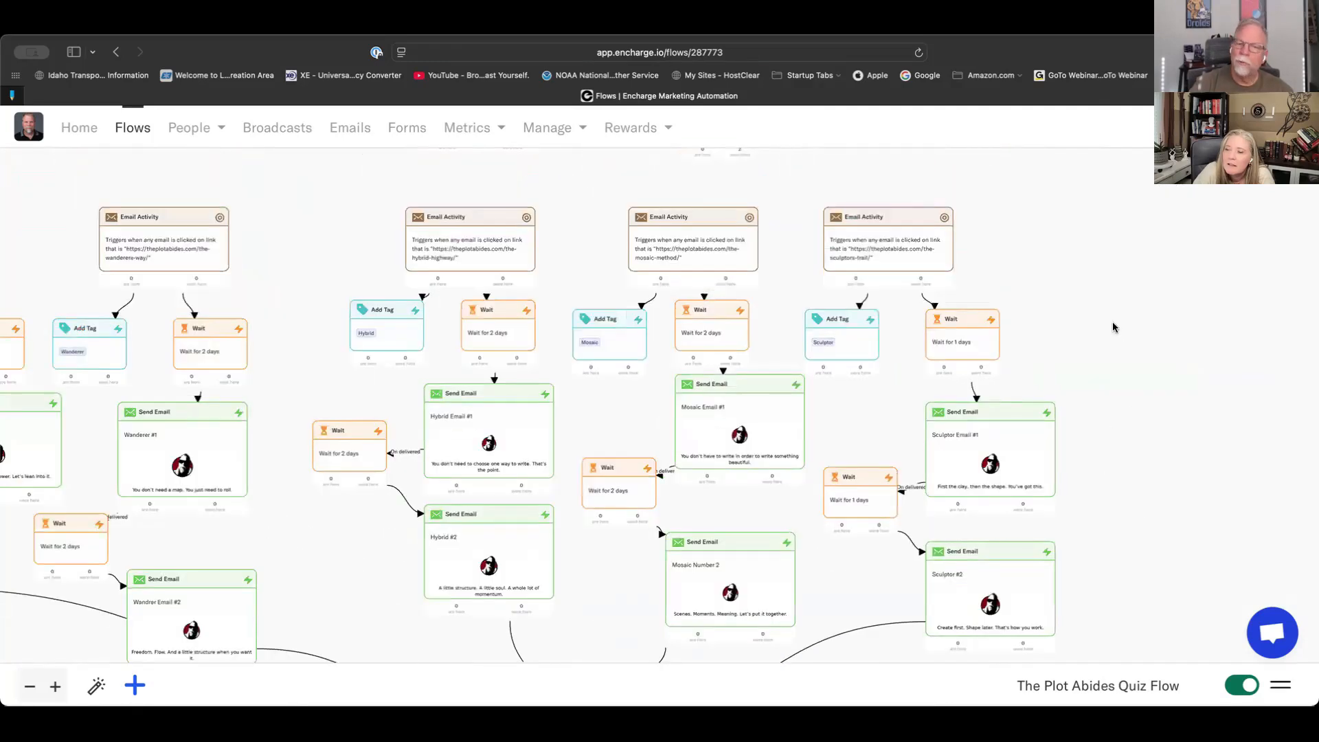
scroll(1117, 337, "up", 2)
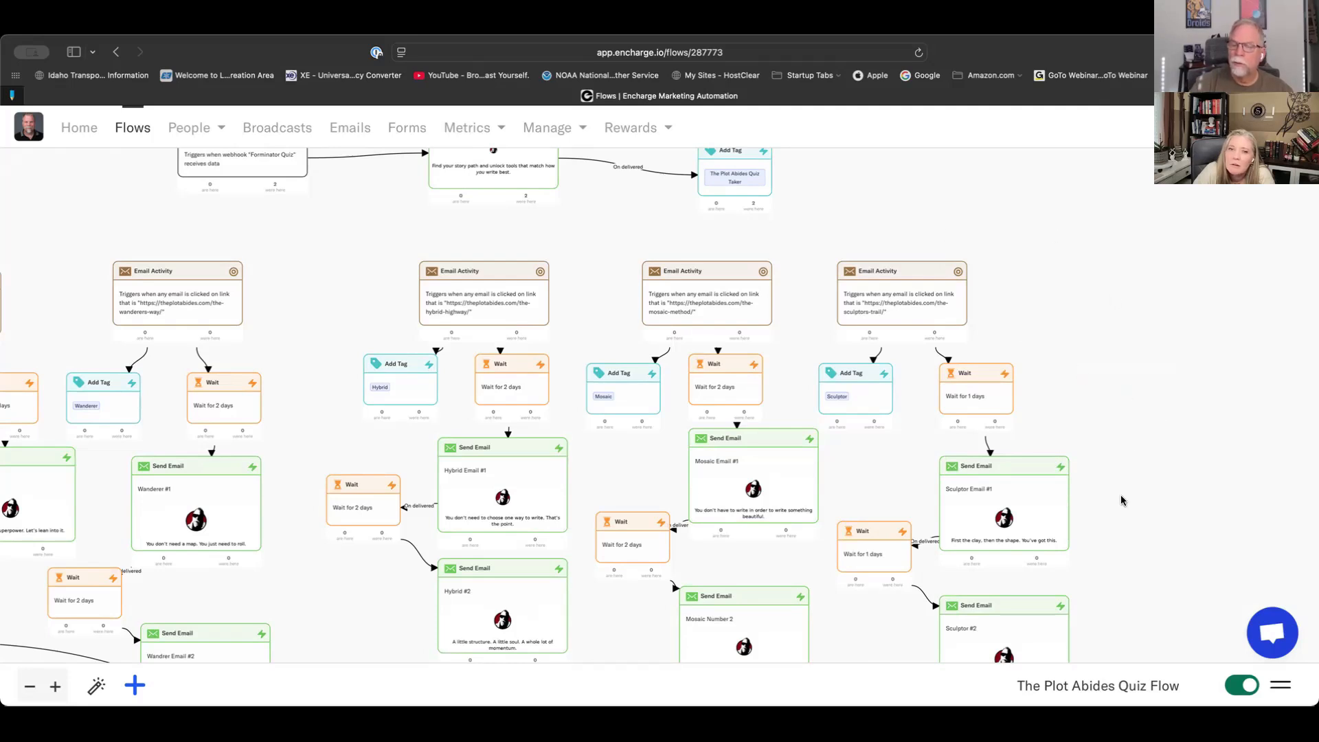
scroll(1120, 495, "down", 5)
scroll(835, 570, "down", 5)
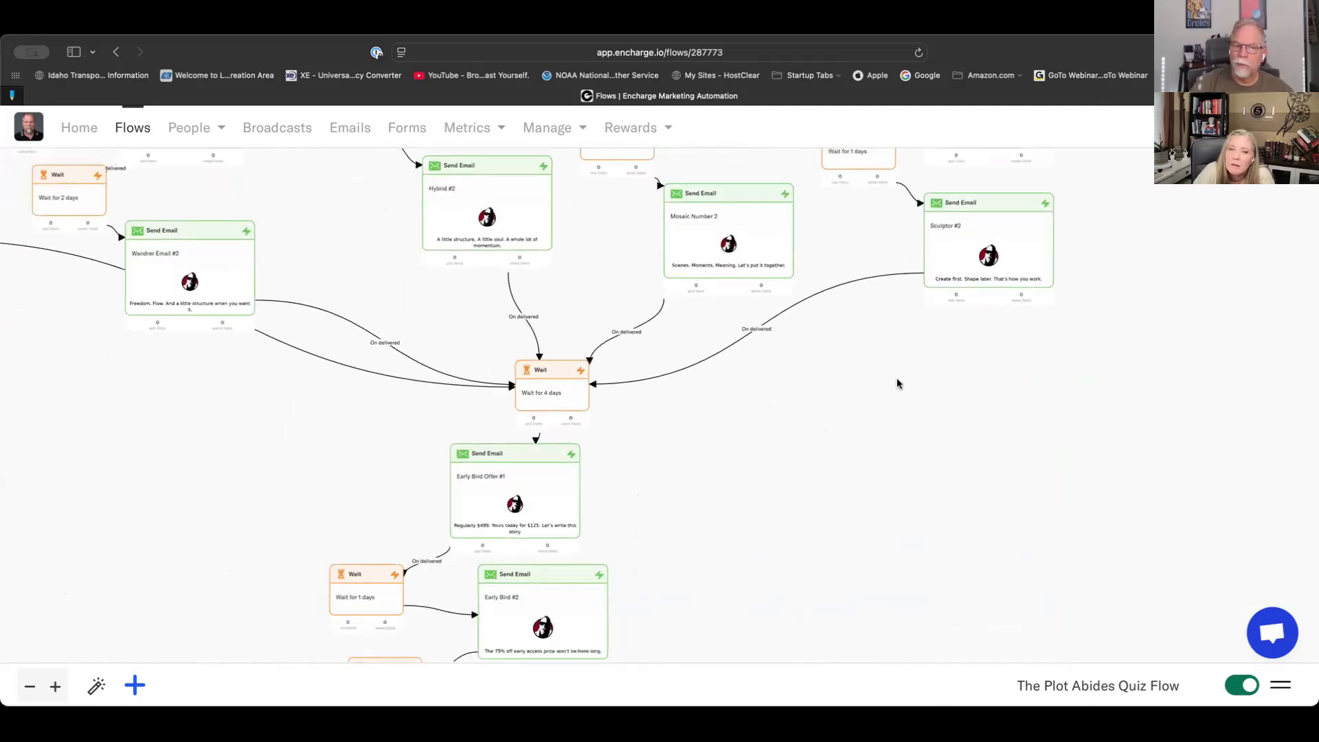
scroll(872, 448, "down", 2)
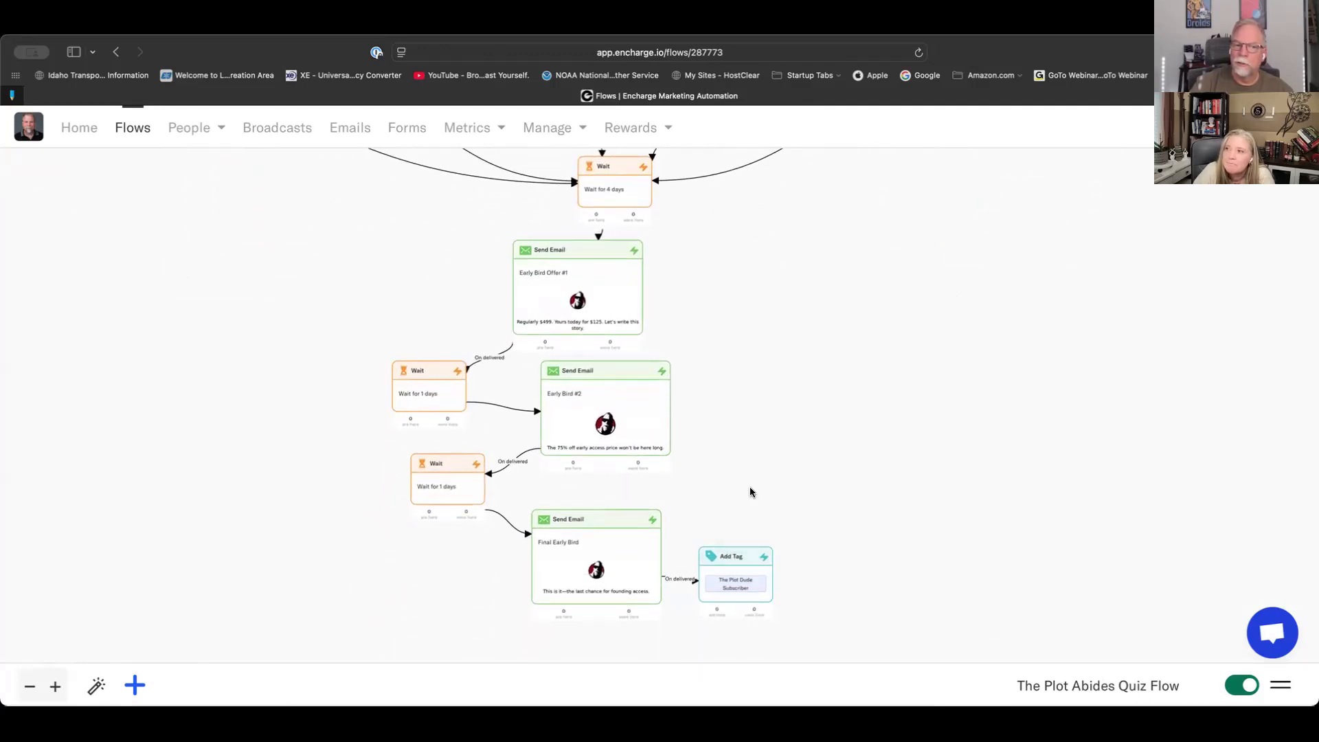
- Trace the flow back up to the webhook trigger and down again through the branch emails to the 4-day wait
scroll(935, 460, "up", 5)
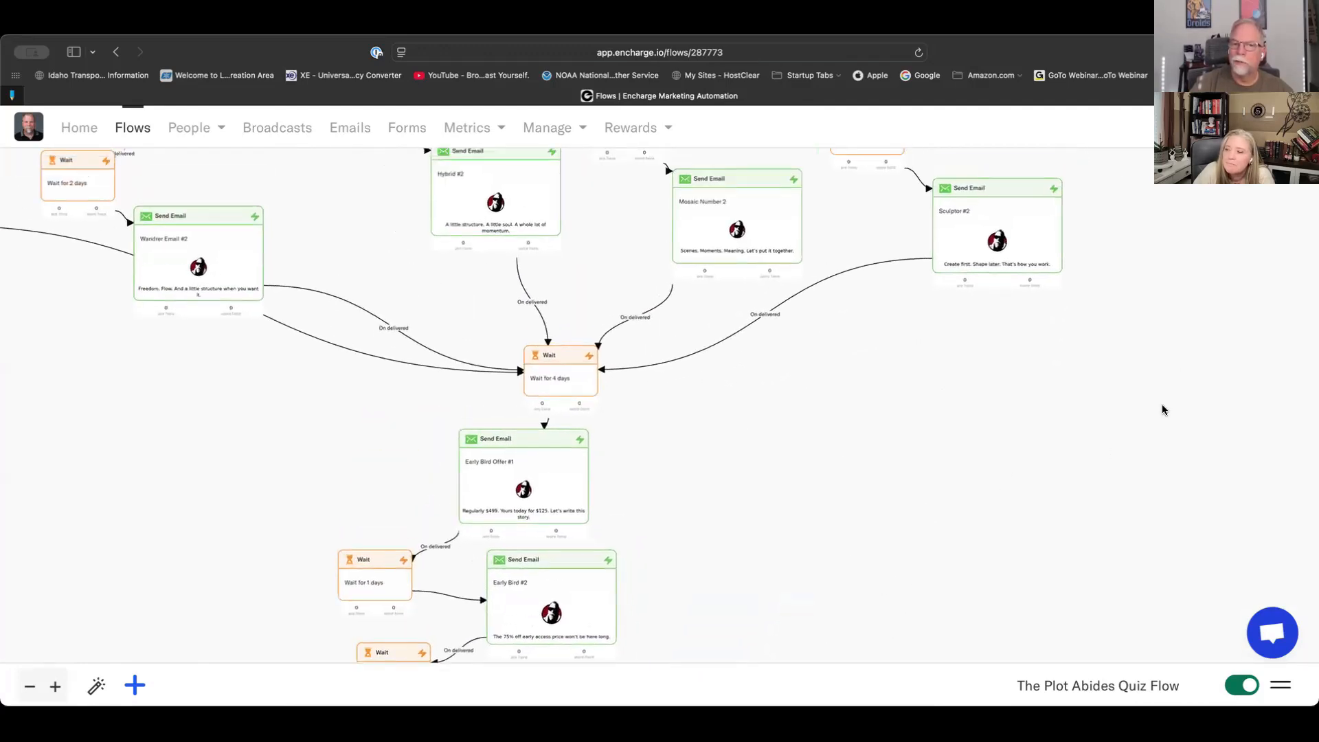
scroll(1087, 338, "up", 8)
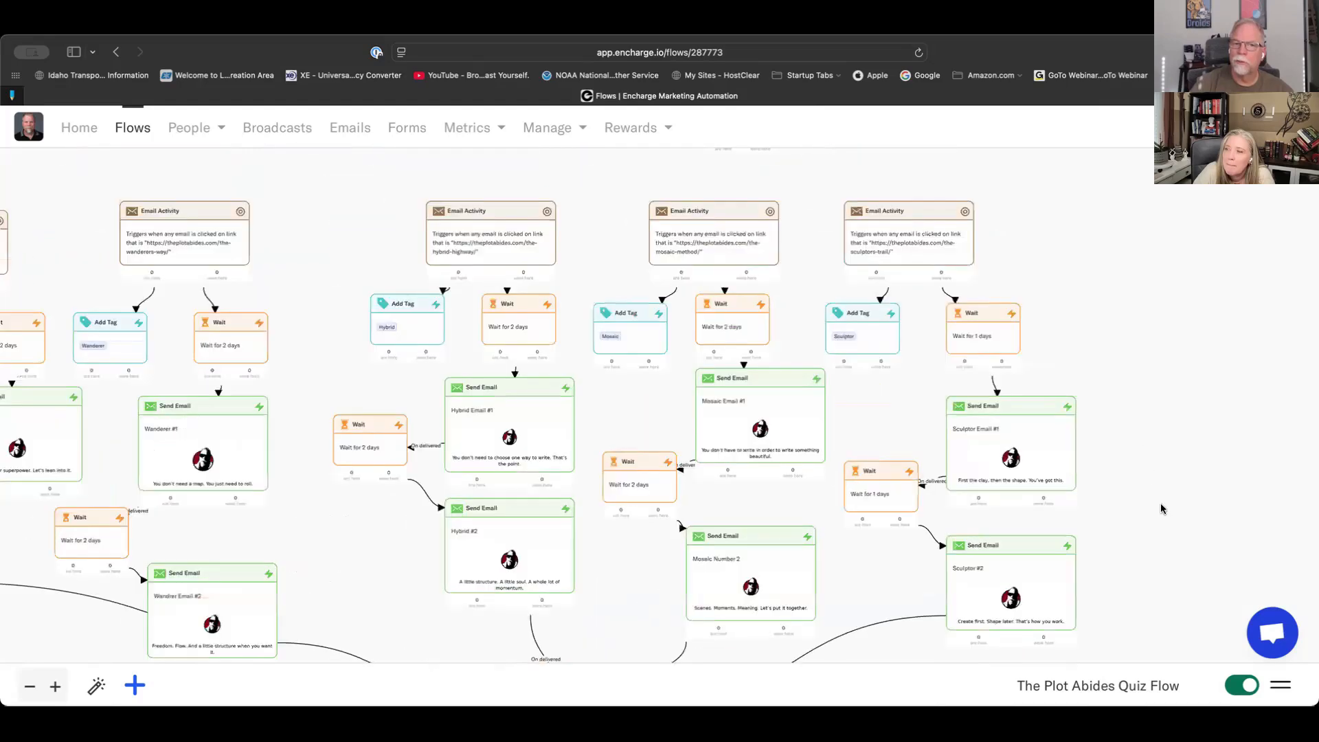
scroll(919, 285, "up", 1)
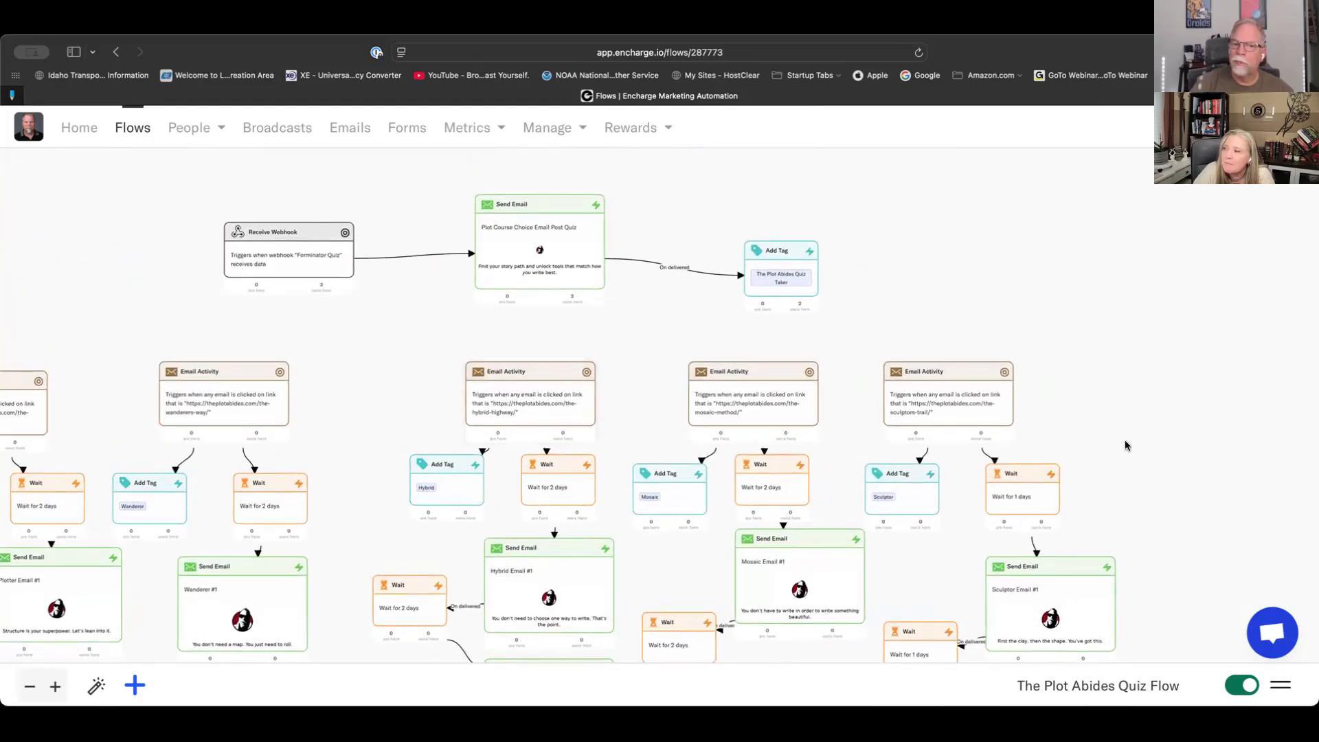
scroll(1126, 446, "down", 10)
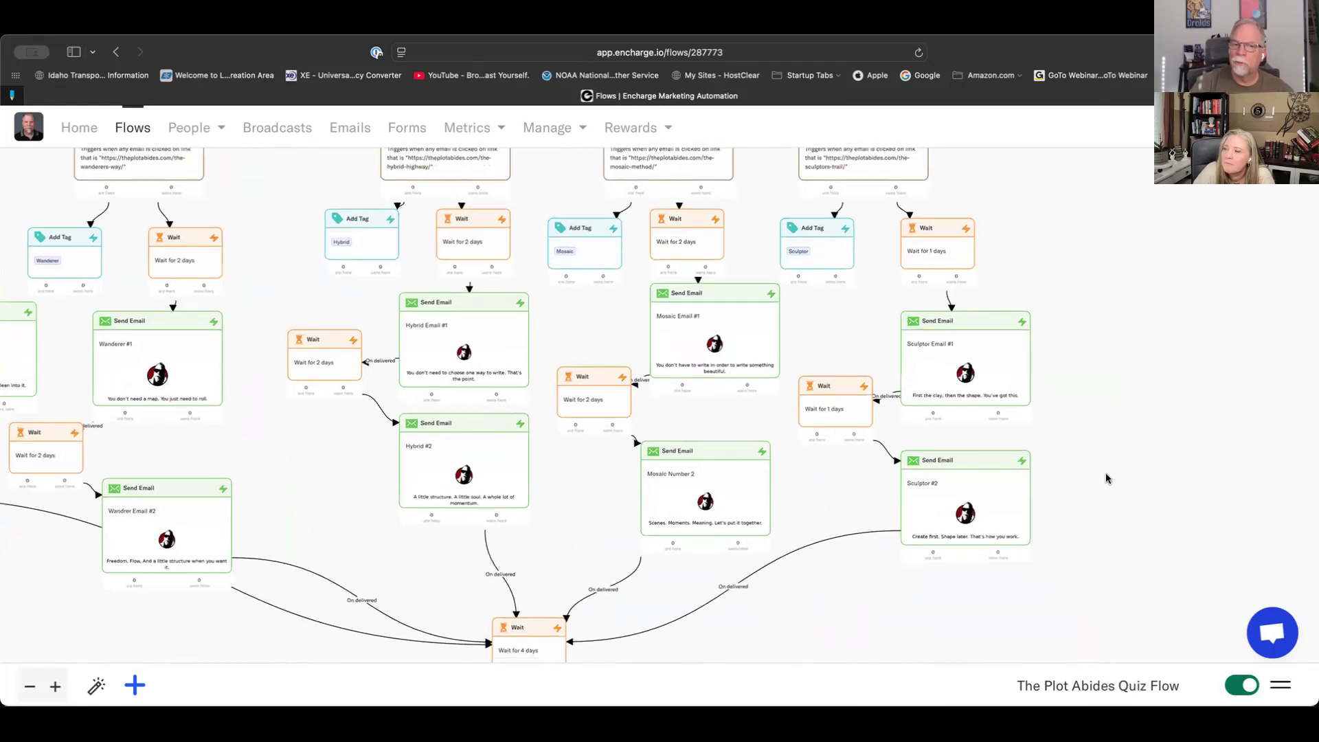
scroll(1107, 476, "down", 5)
left_click_drag(628, 480, 634, 472)
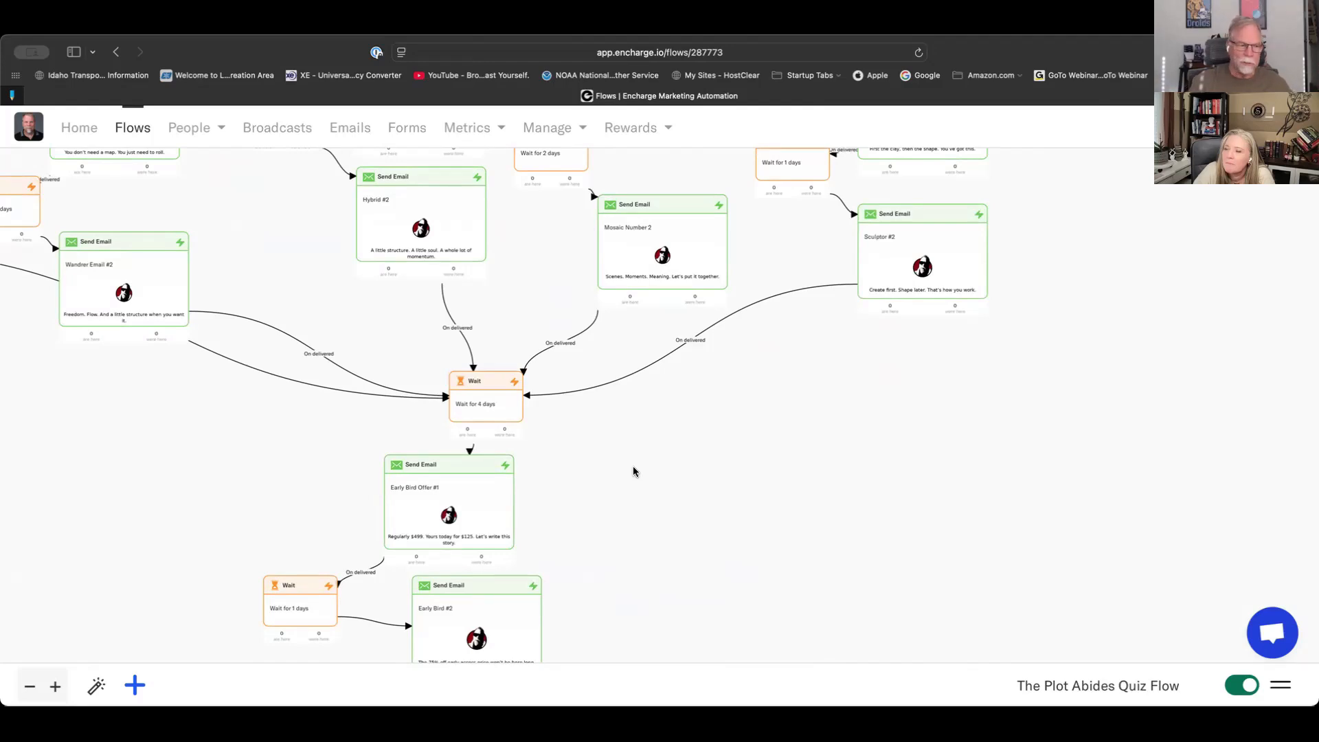
- Compare the tags and link-click triggers of all five storyteller branches beneath the opening webhook sequence
scroll(825, 414, "up", 4)
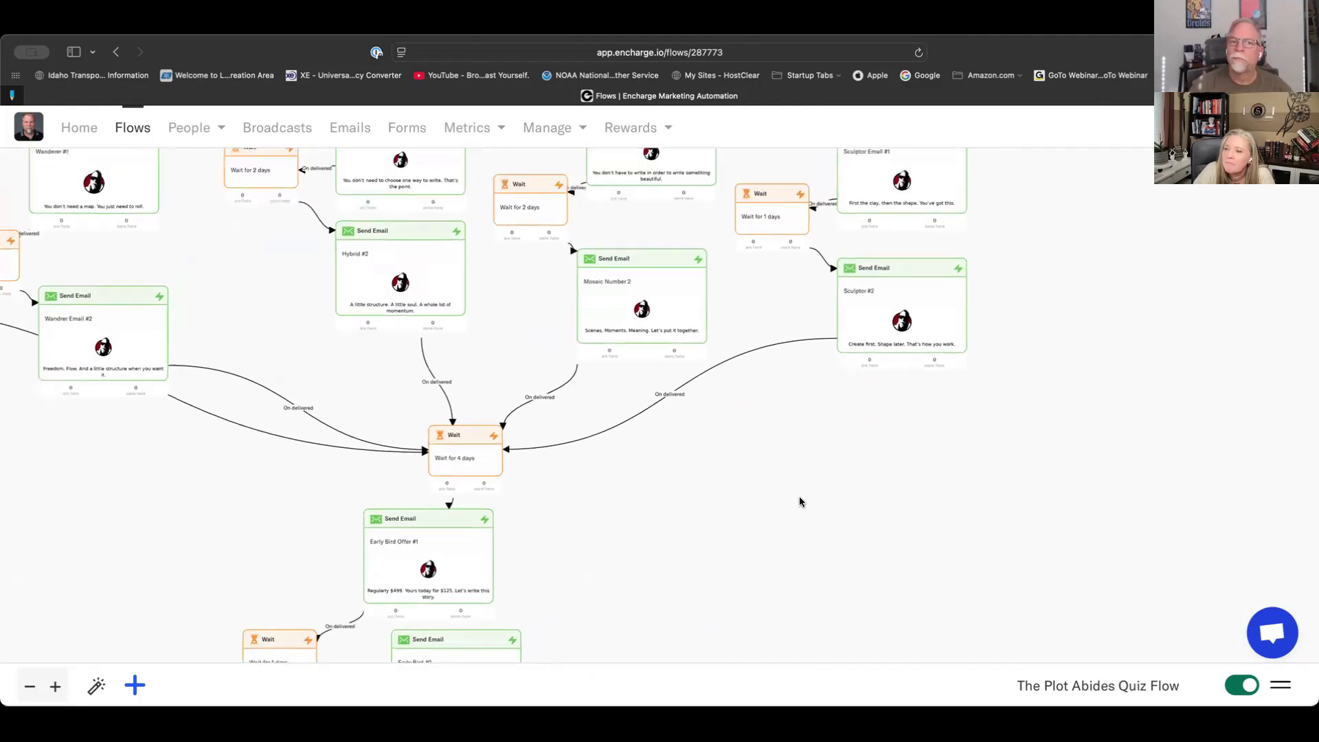
scroll(1036, 383, "left", 5)
scroll(1036, 383, "up", 3)
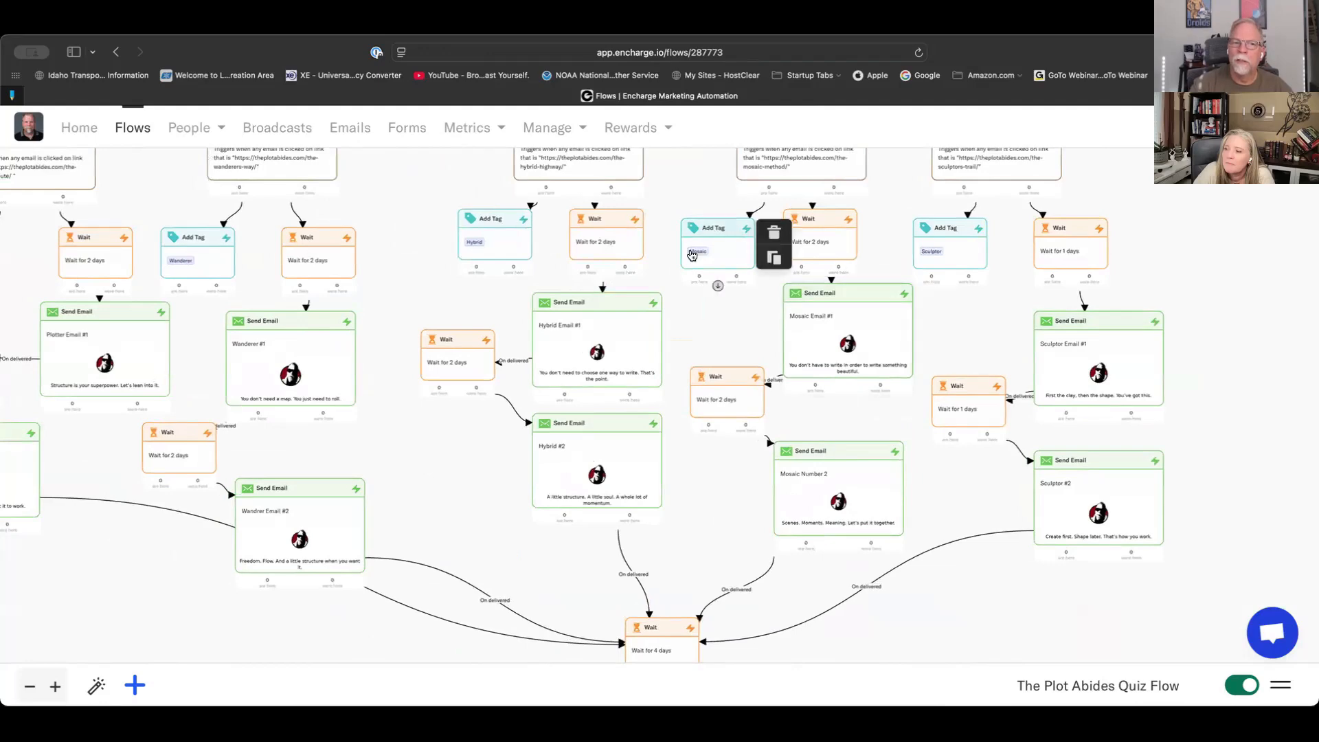
scroll(694, 214, "up", 5)
scroll(694, 215, "left", 3)
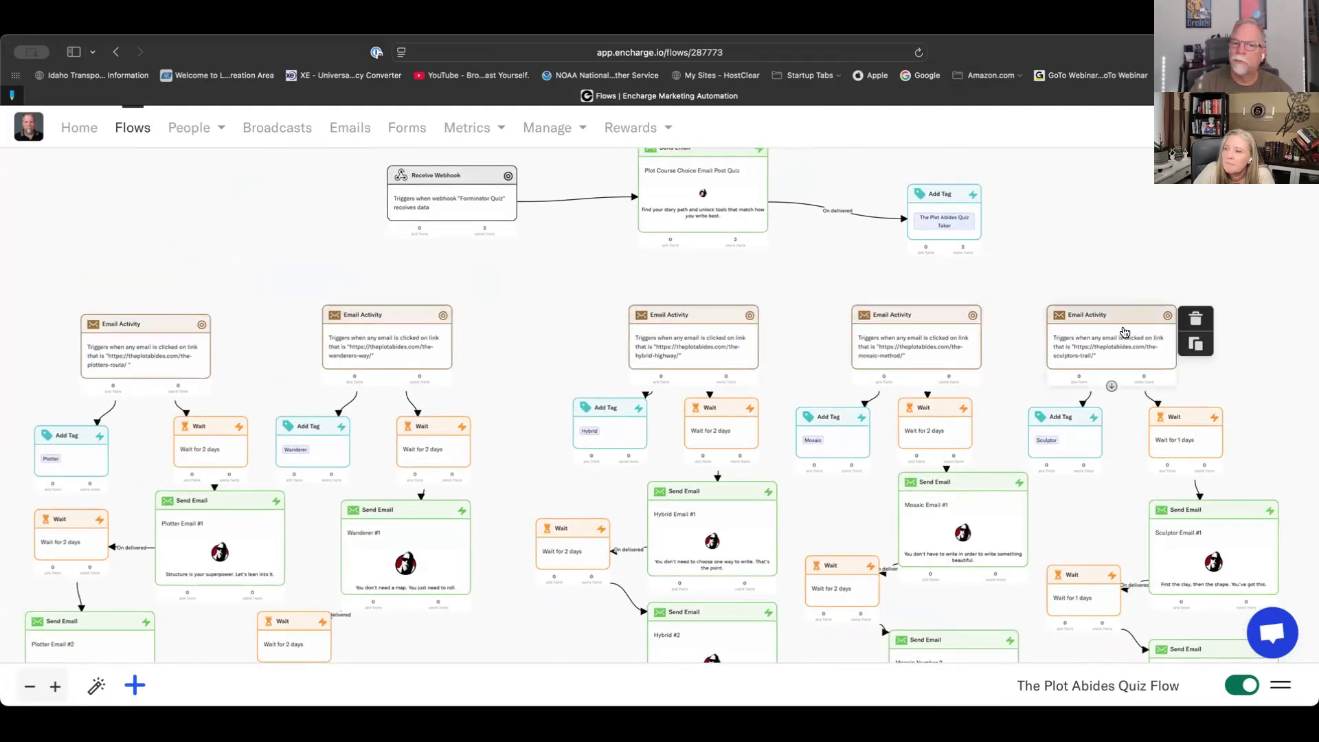
left_click_drag(1154, 235, 1081, 262)
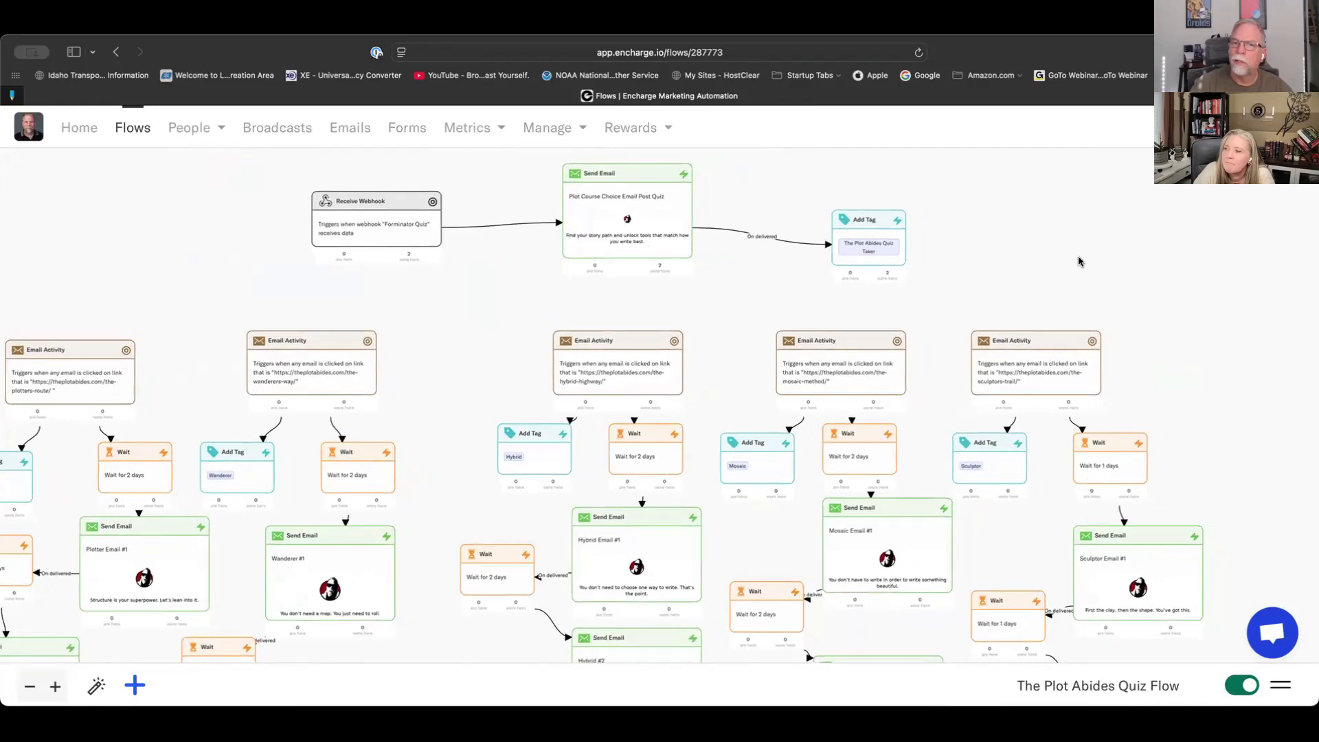
- Follow the Hybrid, Mosaic and Sculptor email paths once more from their triggers to the shared wait and Early Bird Offer #1
scroll(975, 247, "down", 2)
scroll(975, 248, "right", 3)
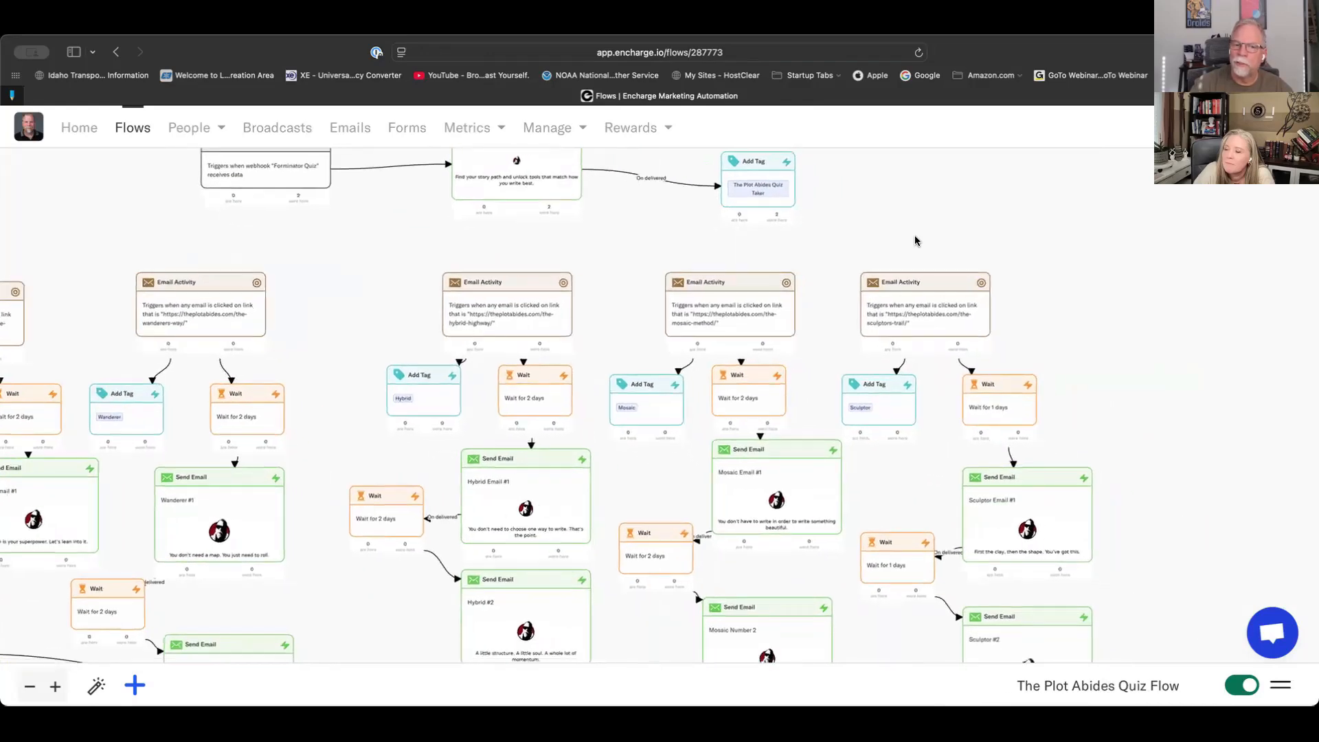
scroll(1102, 378, "down", 5)
scroll(1102, 378, "right", 2)
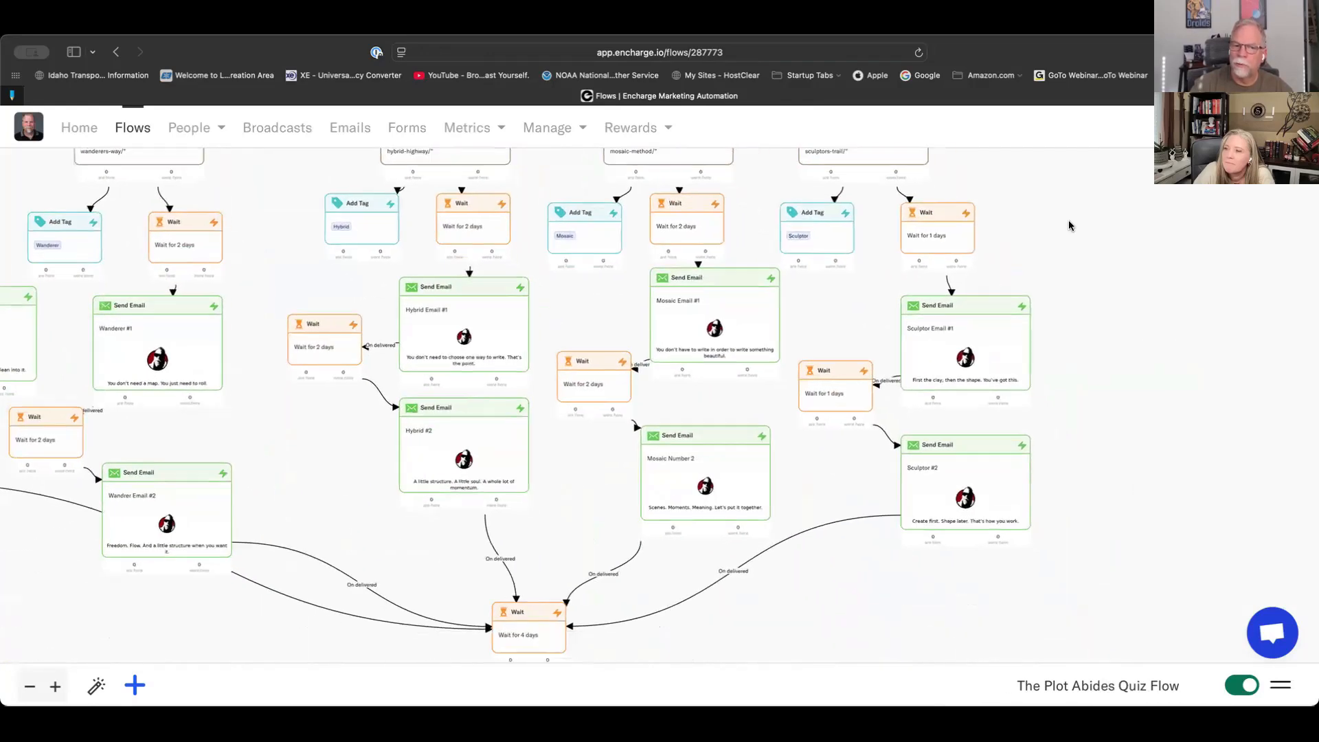
scroll(1119, 389, "down", 4)
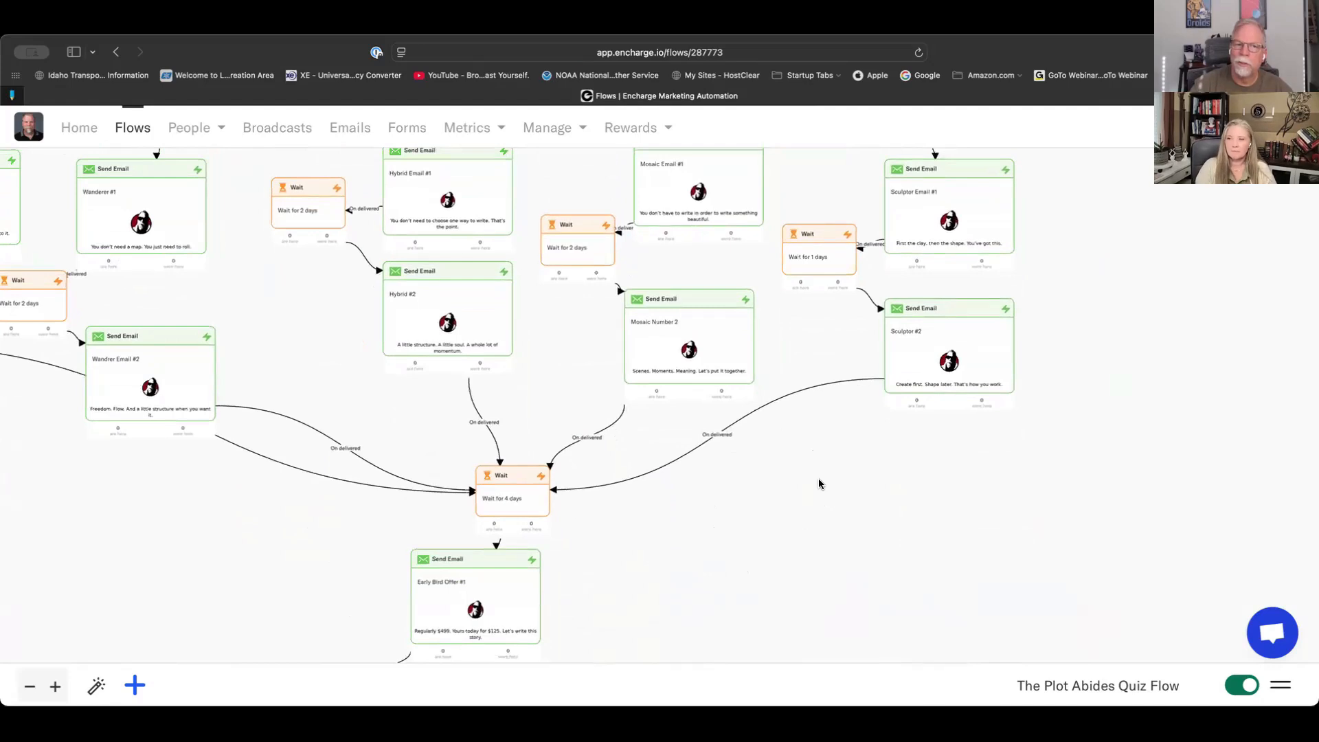
scroll(845, 447, "down", 3)
scroll(846, 447, "left", 2)
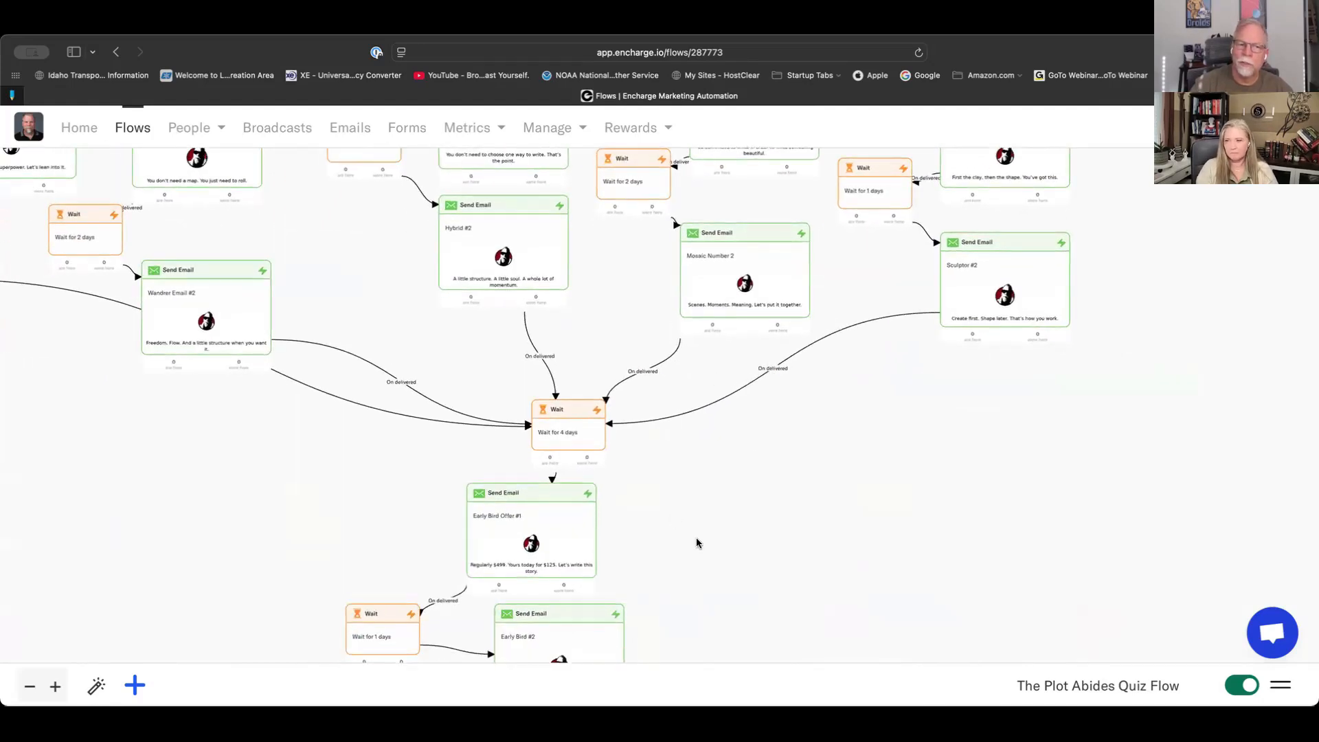
- Review the Early Bird emails below the 4-day wait and trace the branches back up to the webhook trigger
scroll(763, 397, "down", 5)
scroll(762, 398, "left", 2)
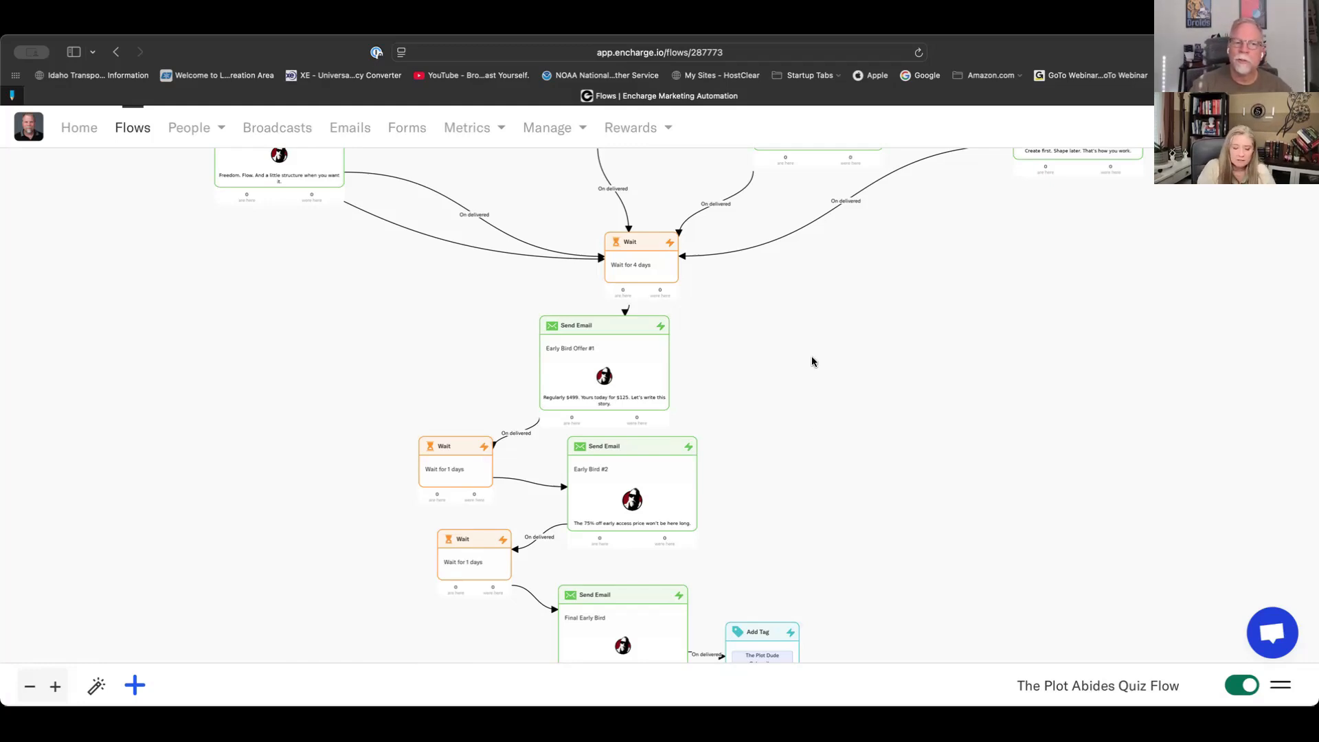
scroll(845, 500, "up", 3)
scroll(406, 474, "up", 1)
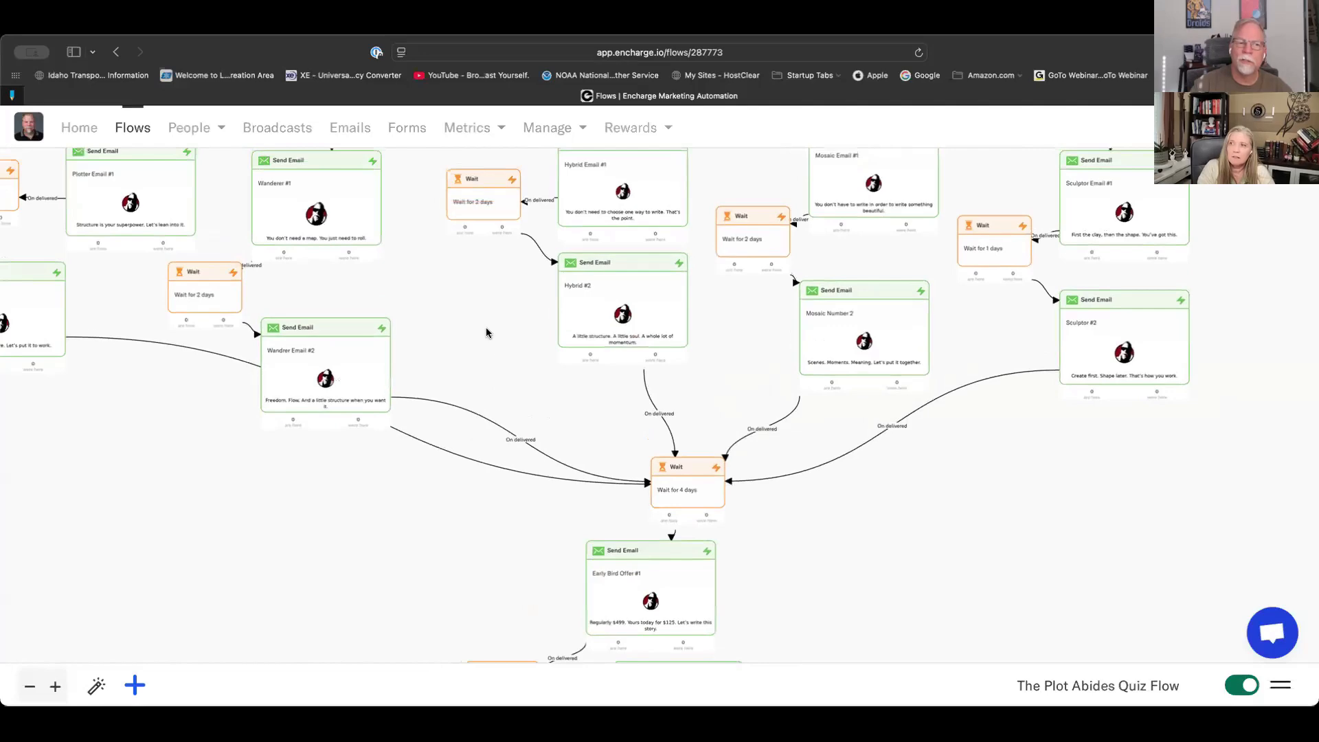
scroll(499, 447, "up", 4)
scroll(494, 330, "up", 2)
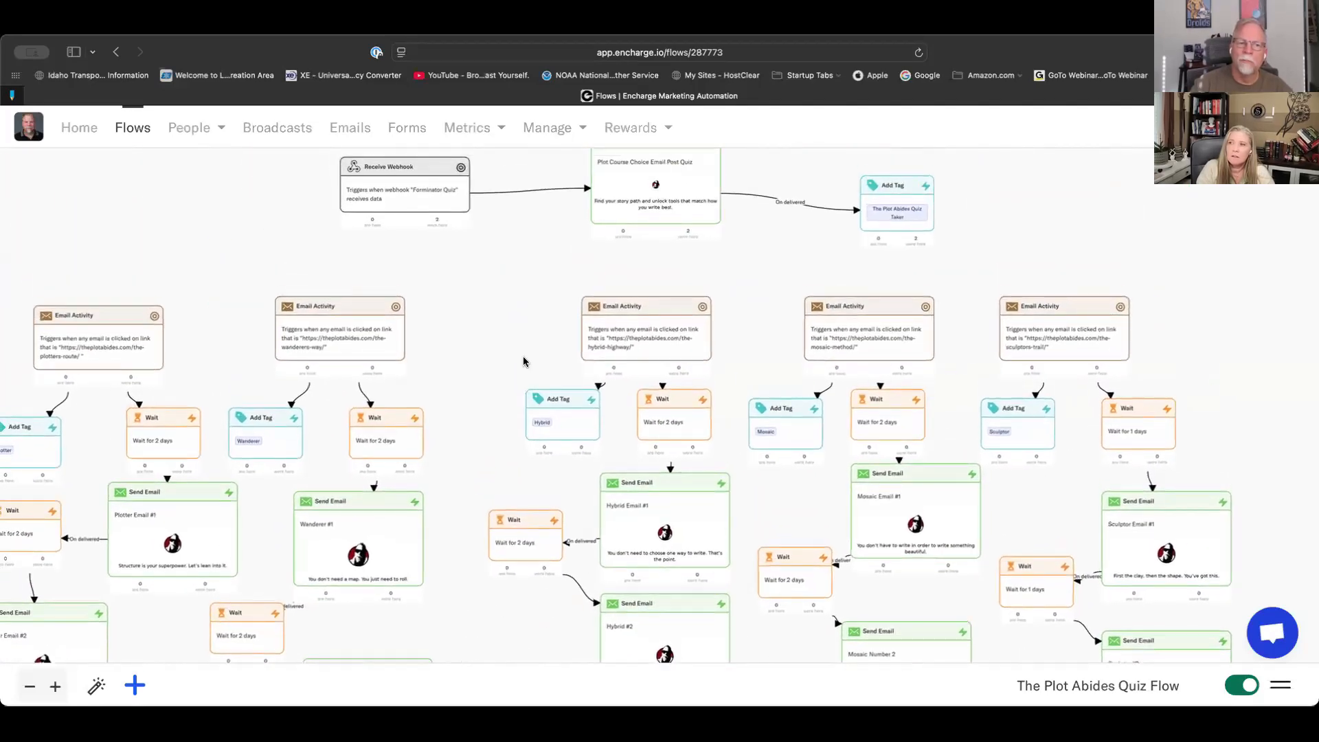
- Follow the Hybrid branch from its email-click trigger through the tag, waits and emails to the Plot Dude Subscriber tag after Final Early Bird
scroll(548, 359, "up", 5)
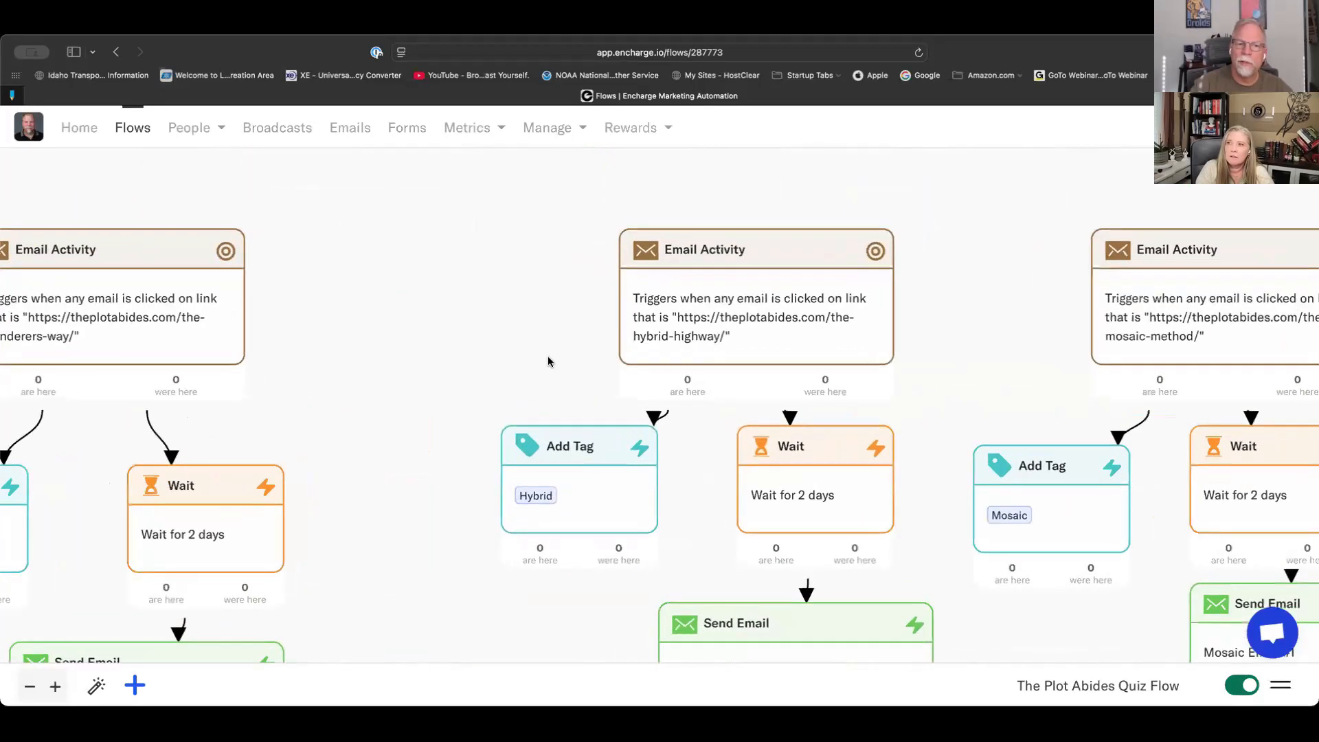
mouse_move(560, 489)
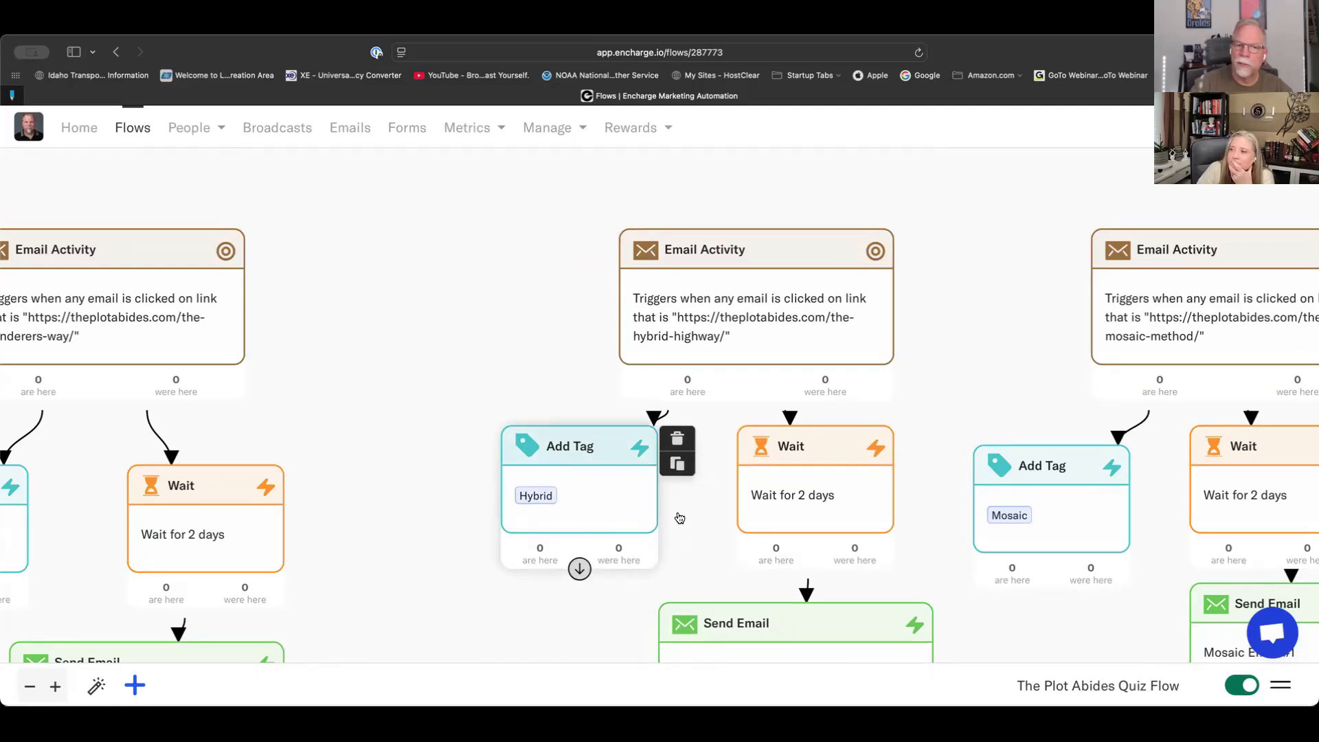
mouse_move(837, 503)
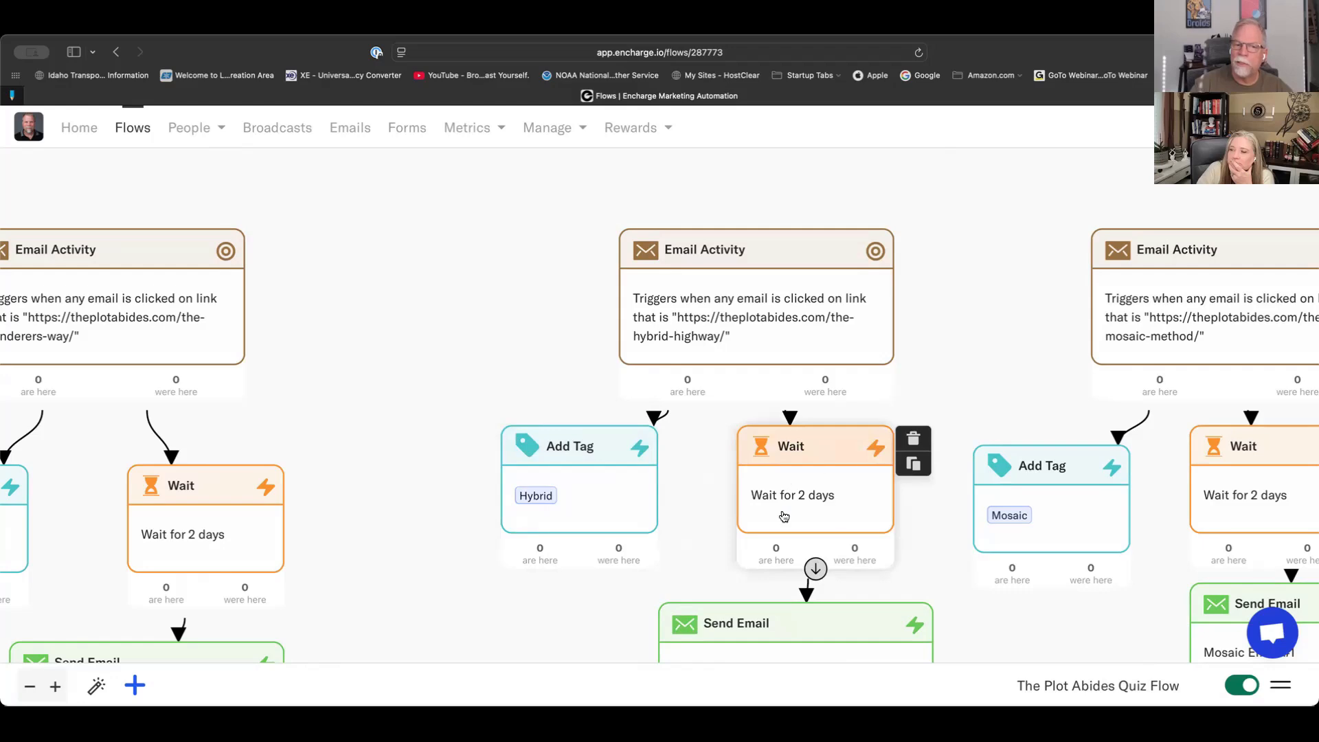
left_click_drag(926, 536, 863, 306)
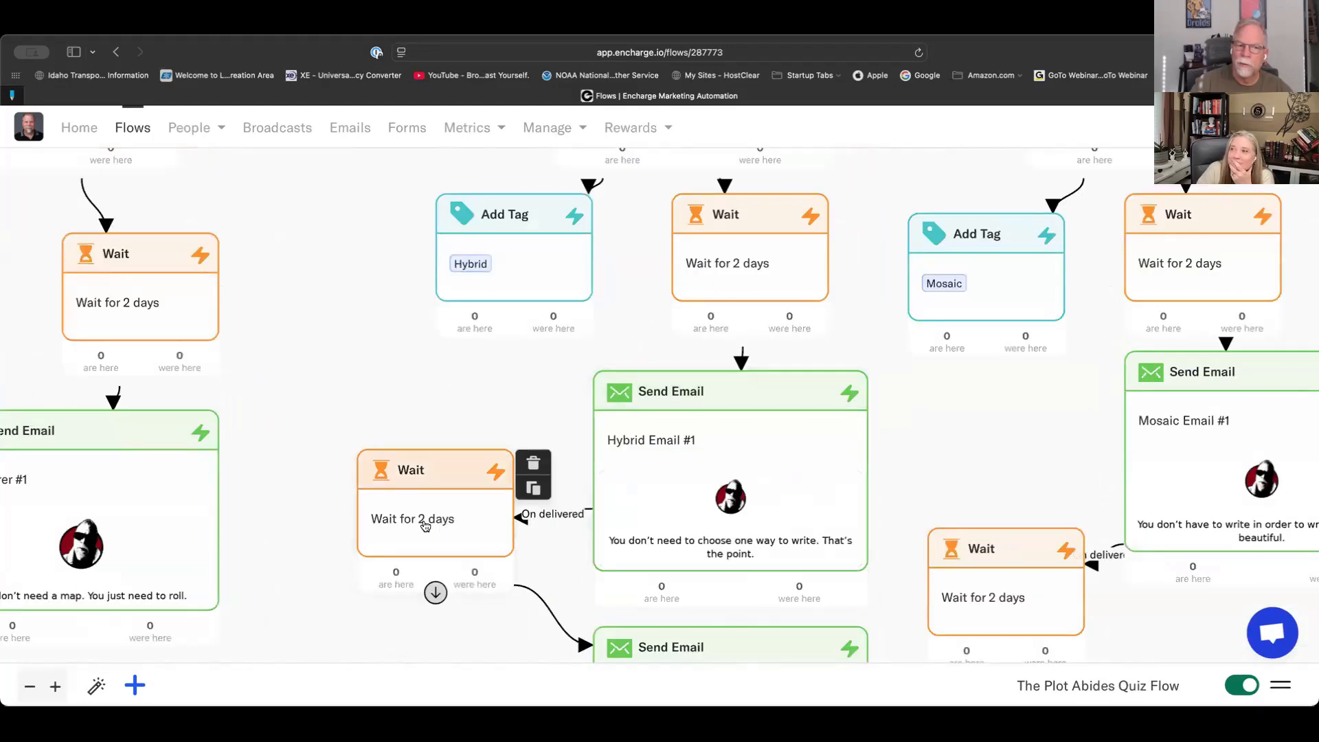
left_click_drag(432, 361, 446, 200)
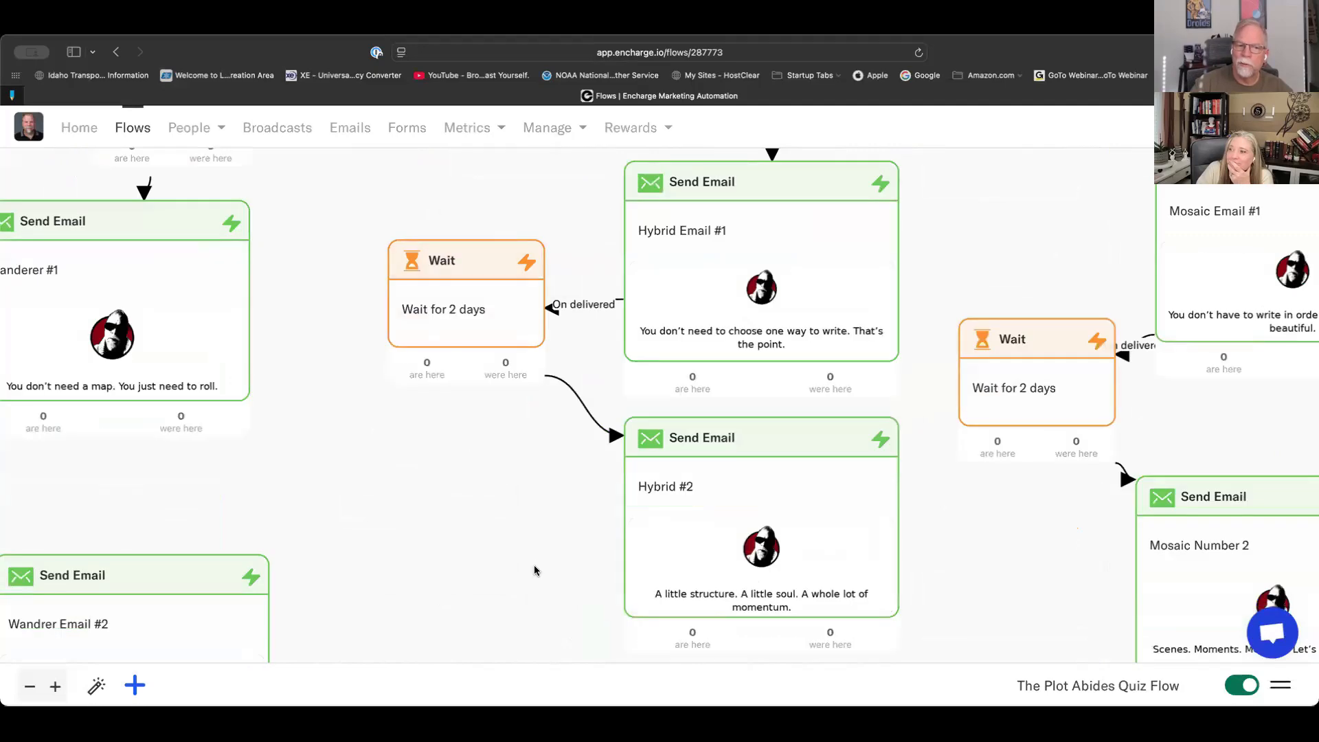
left_click_drag(536, 565, 548, 286)
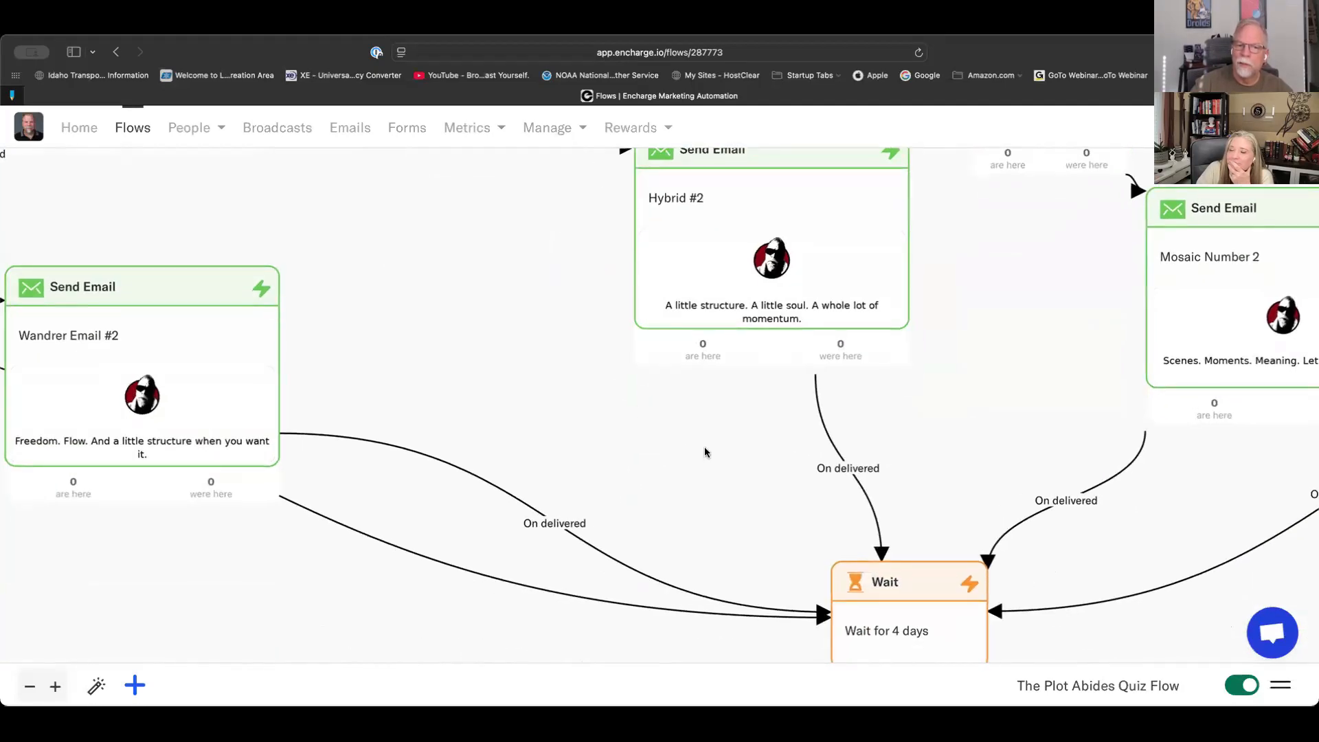
left_click_drag(707, 451, 628, 253)
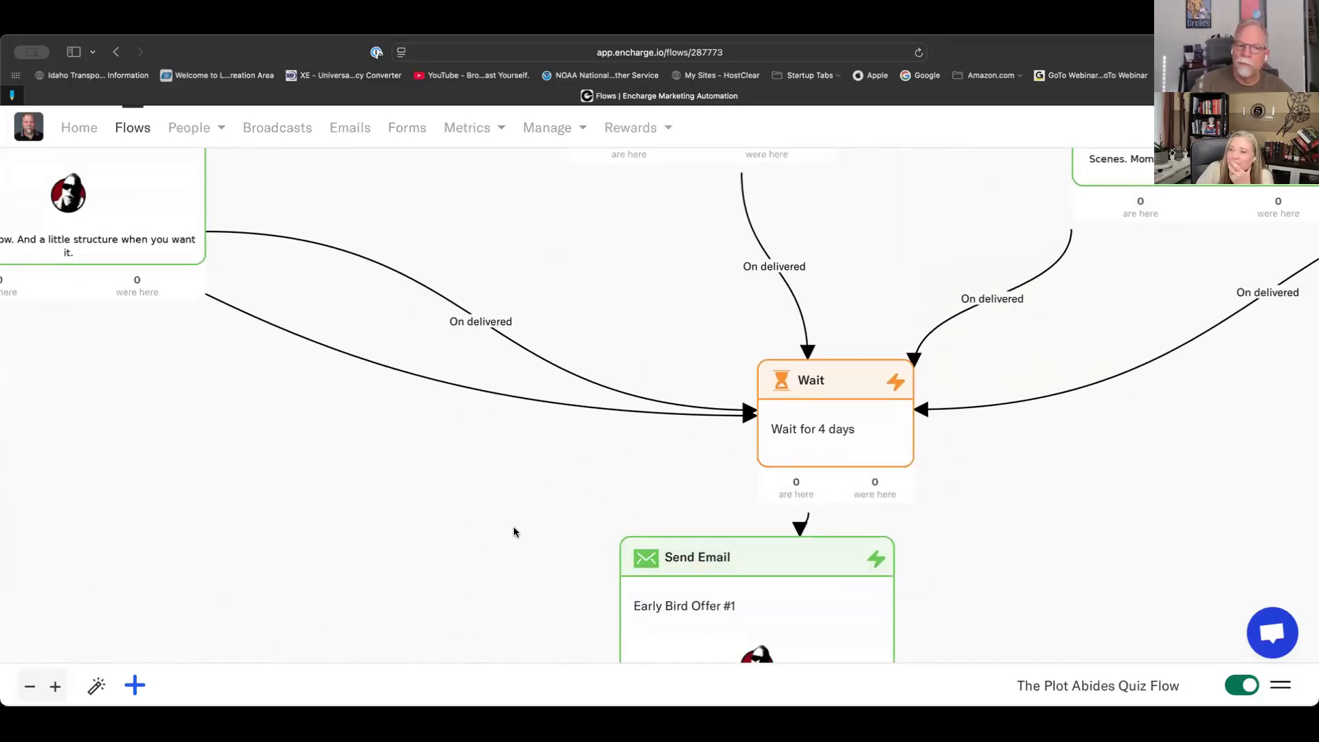
left_click_drag(512, 524, 554, 323)
left_click_drag(500, 447, 494, 282)
left_click_drag(288, 476, 298, 305)
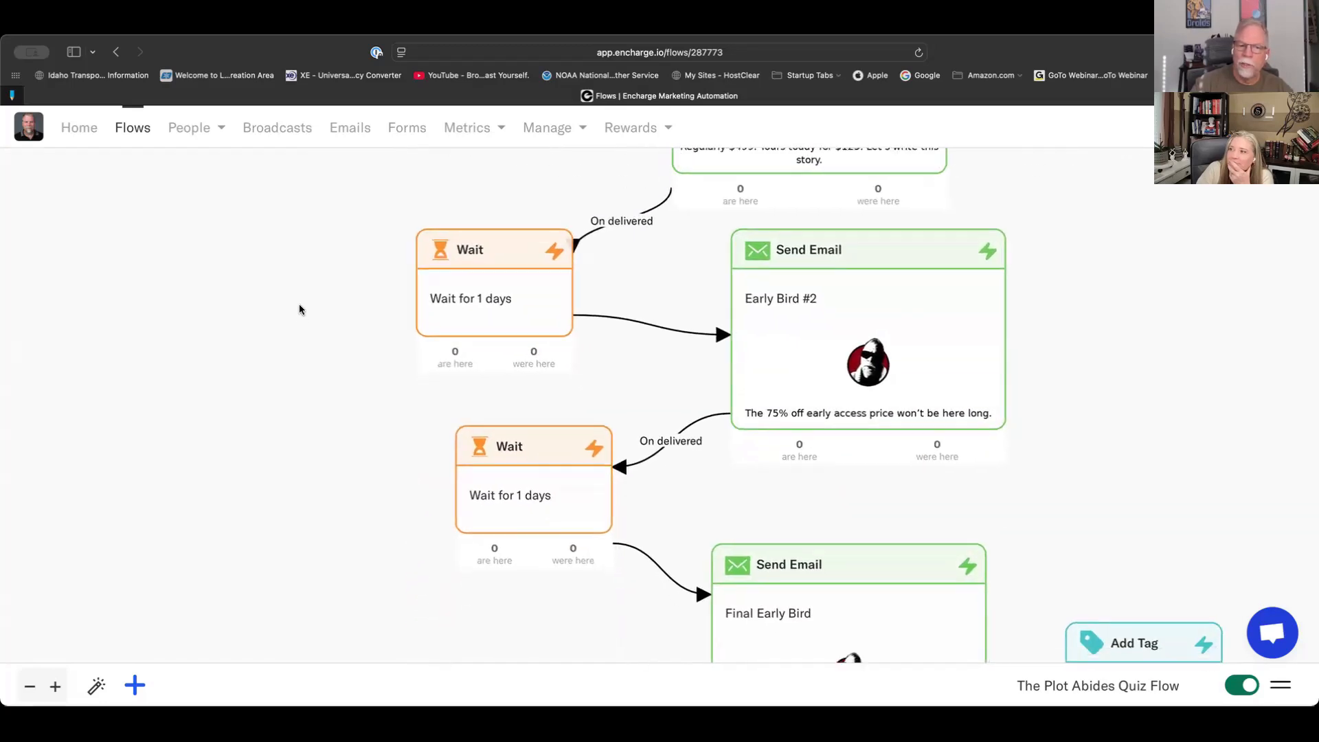
left_click_drag(283, 470, 258, 283)
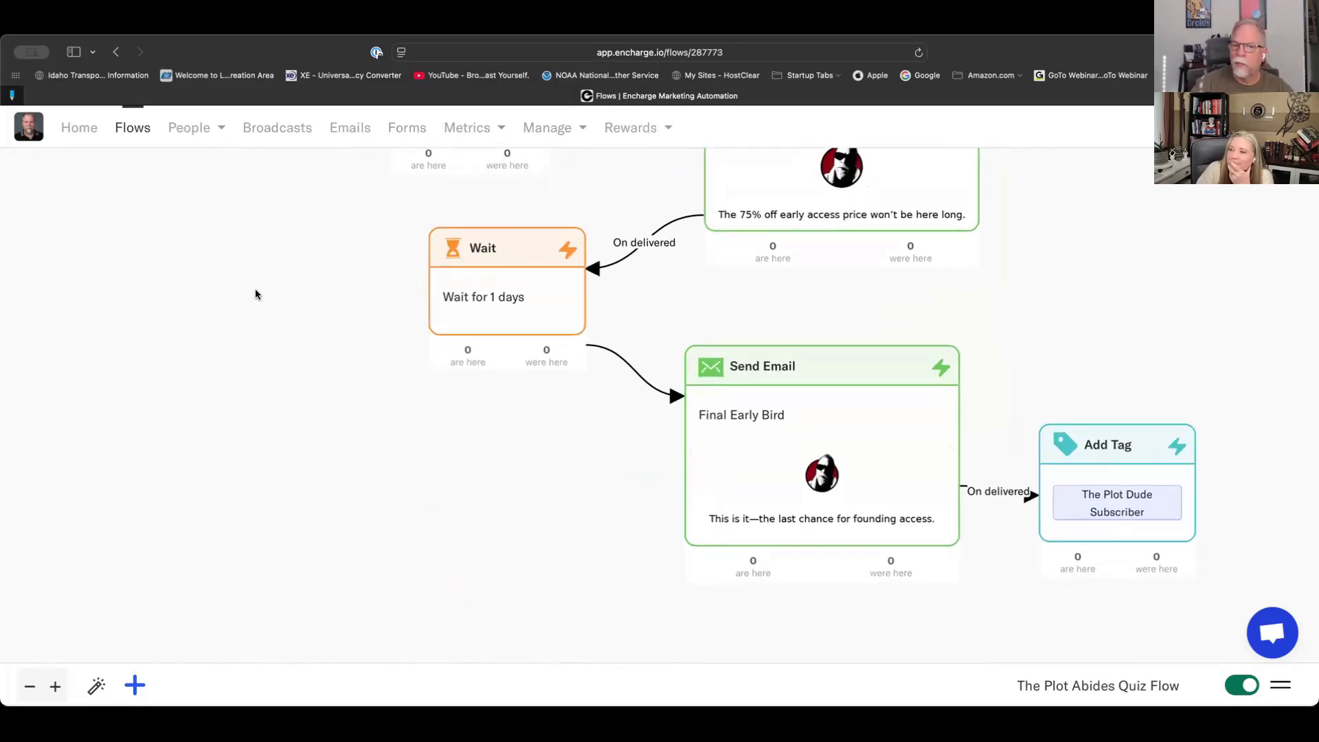
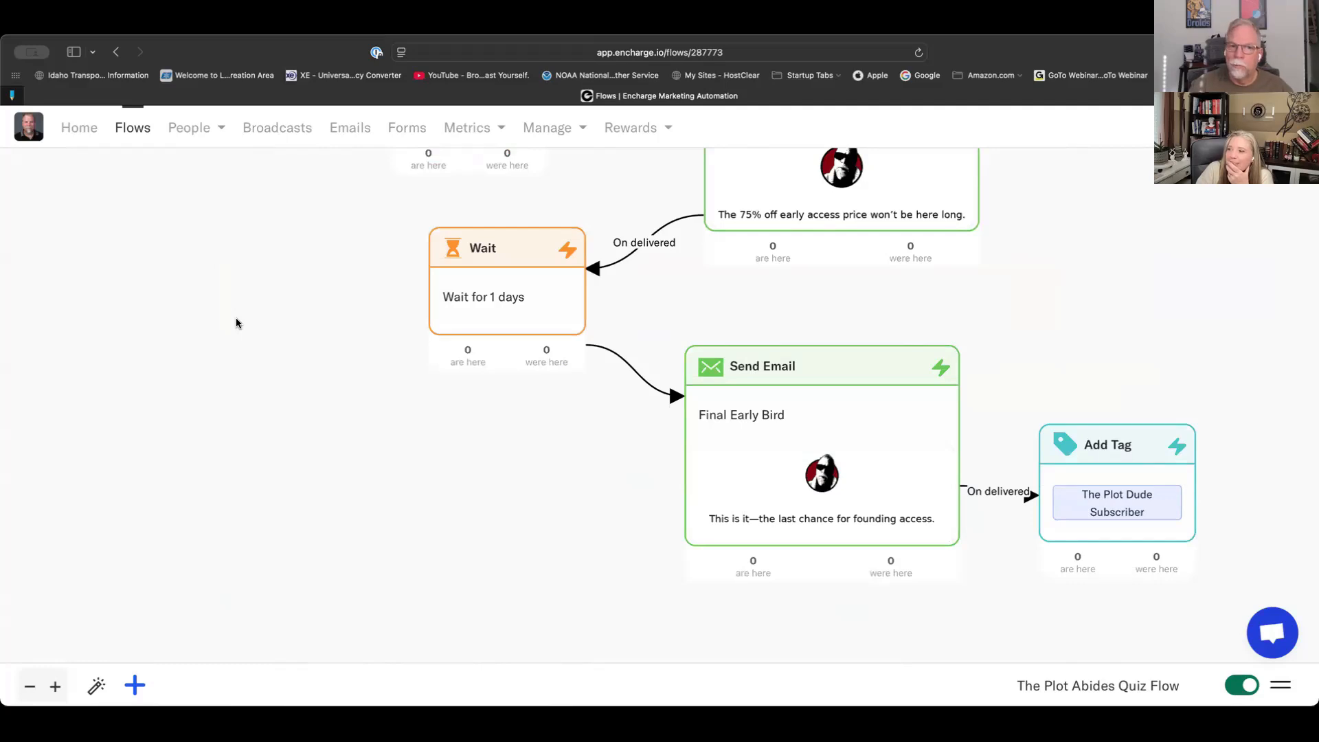
- Trace the sequence back up from the Early Bird offers to the delivery link between Hybrid Email #1 and its 2-day wait
scroll(311, 285, "up", 6)
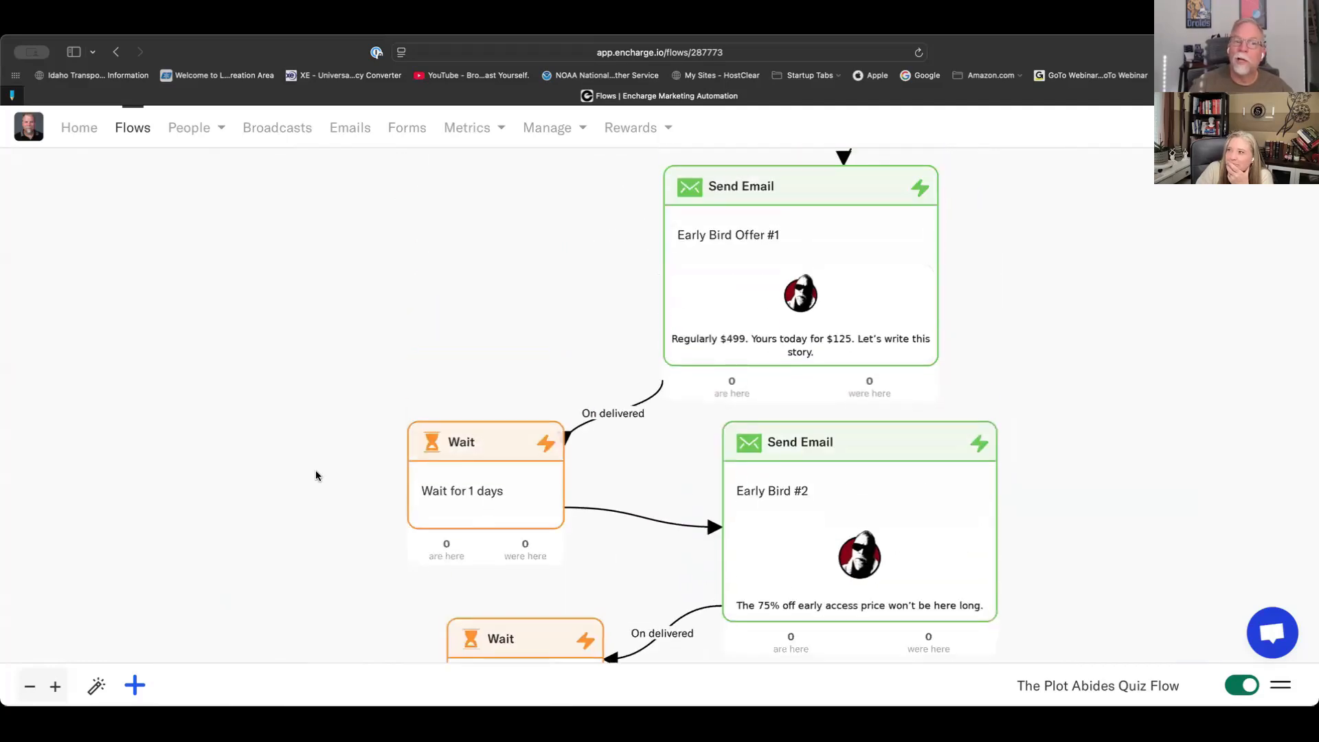
left_click_drag(441, 294, 413, 498)
left_click_drag(269, 358, 276, 495)
left_click_drag(578, 241, 547, 479)
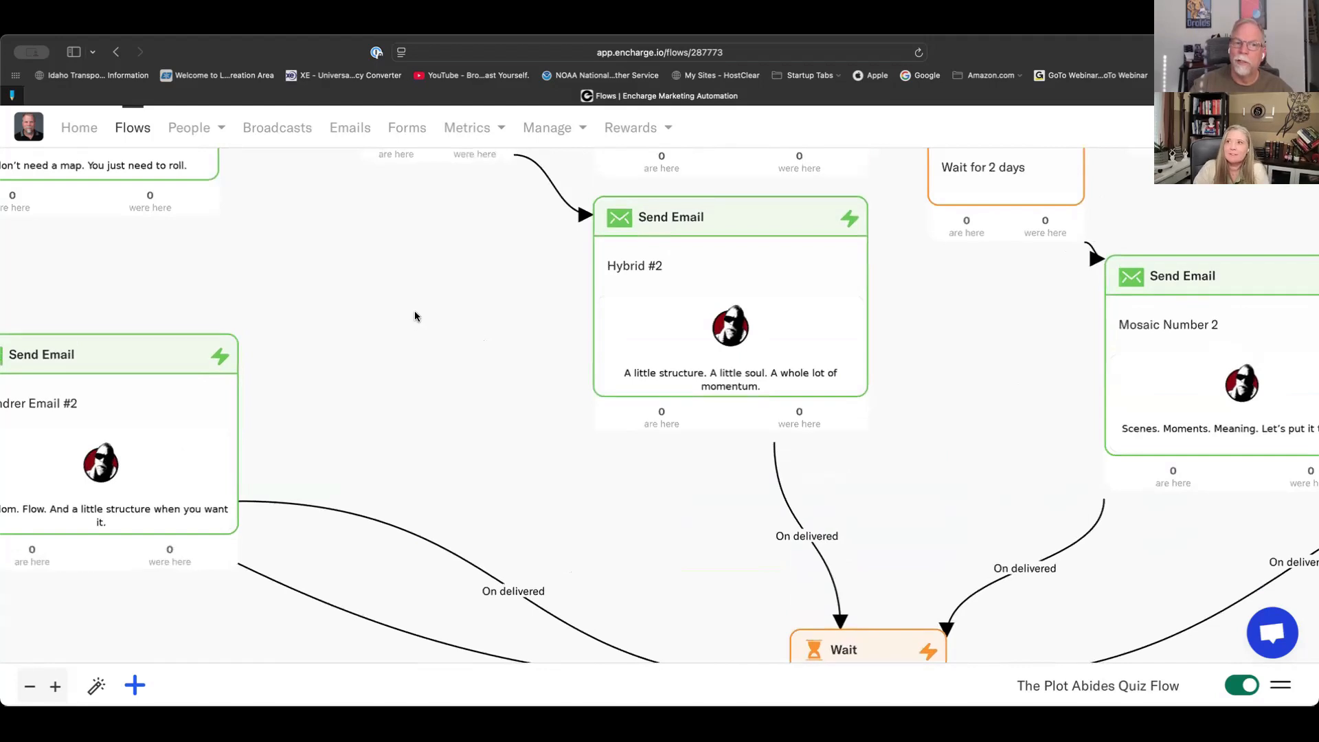
scroll(406, 447, "up", 3)
mouse_move(508, 269)
mouse_move(561, 239)
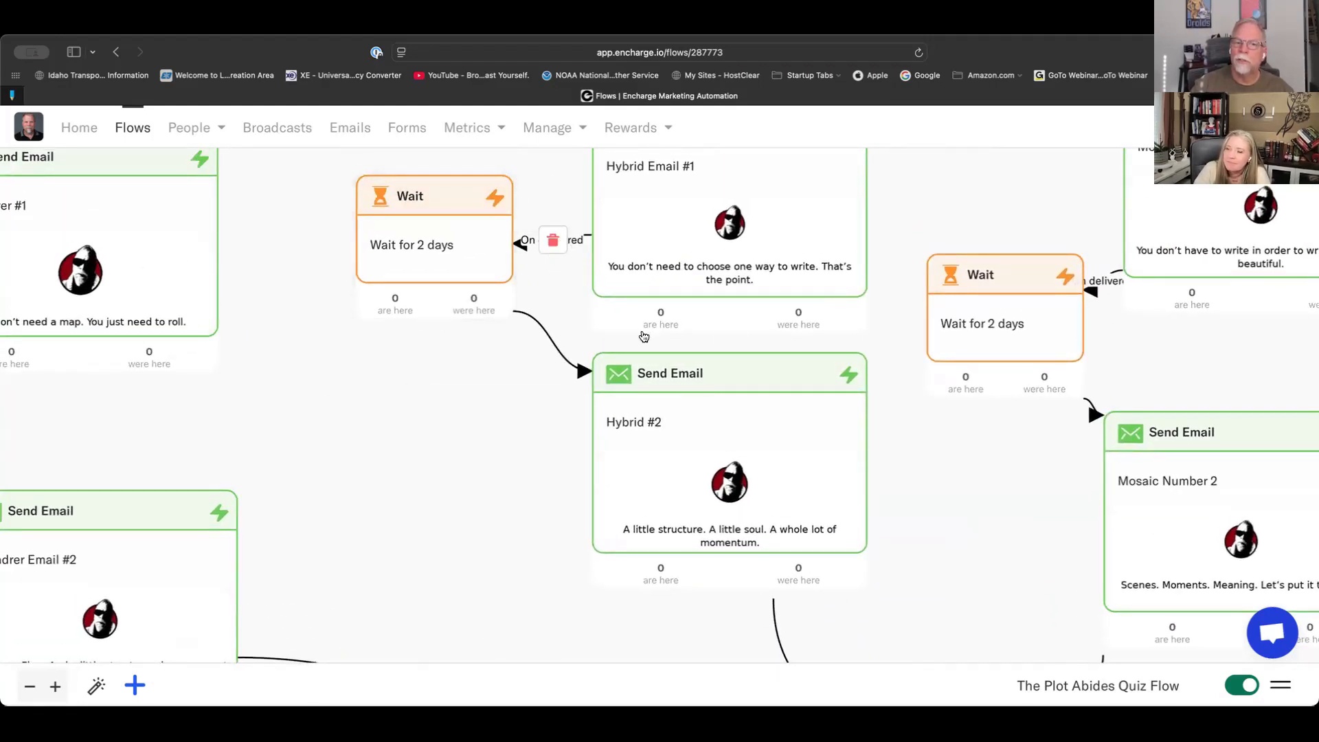
- Try to link Hybrid Email #1 to the Mosaic branch's 2-day wait, and cancel the edit of the active flow
mouse_move(730, 335)
left_click_drag(731, 334, 997, 323)
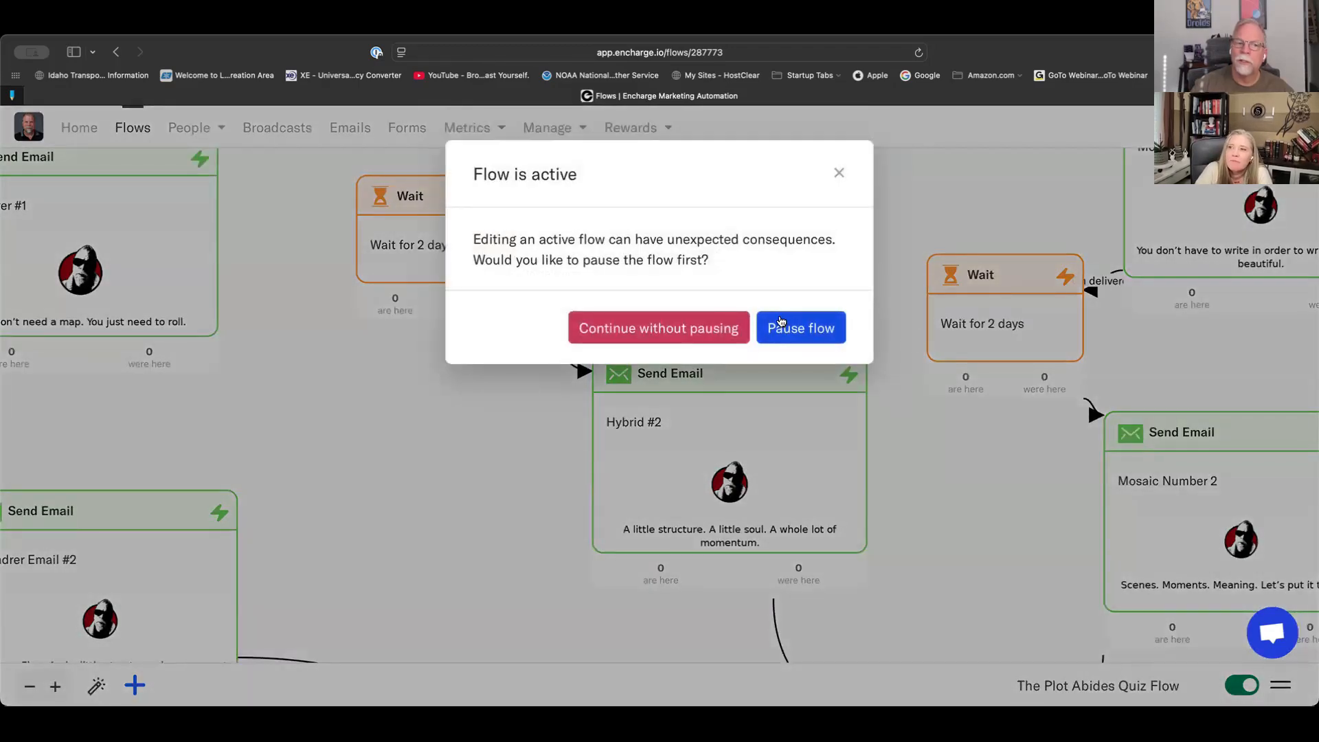
left_click(840, 174)
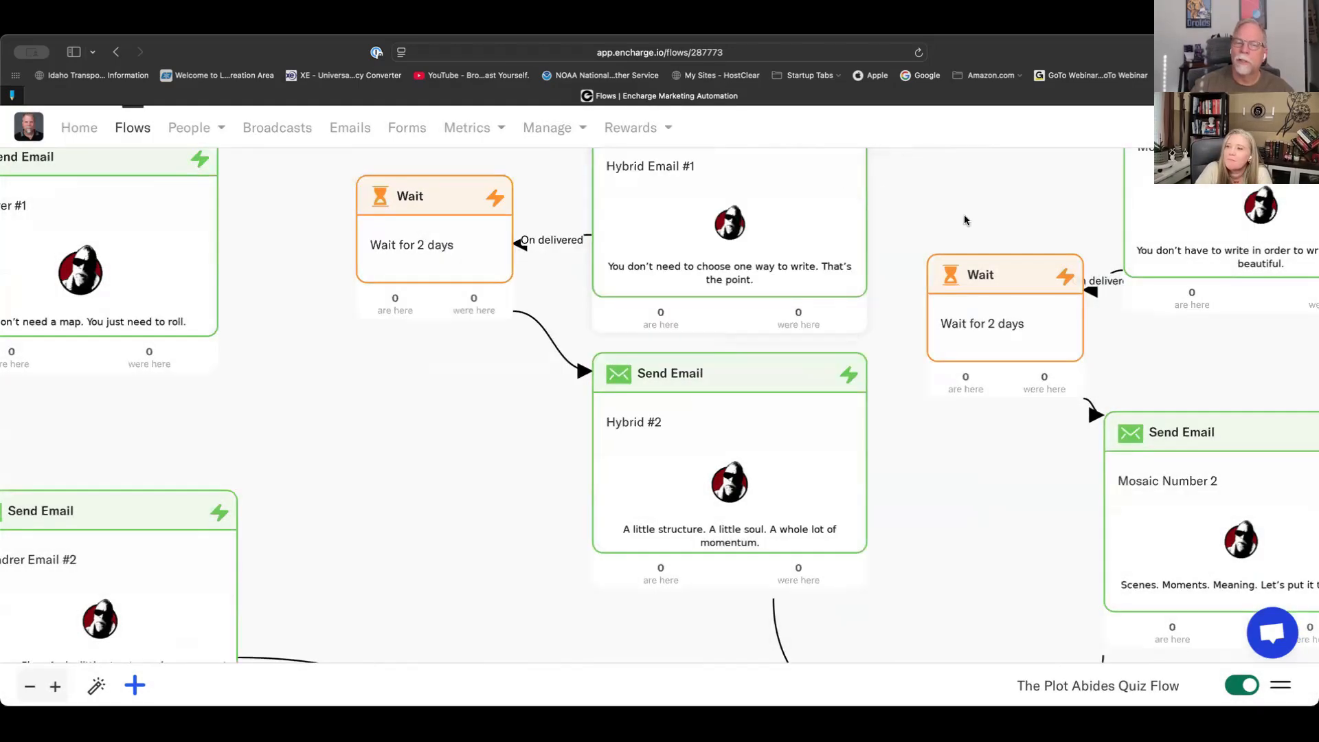
- Survey the whole quiz flow with its five branches and examine the Receive Webhook trigger that starts it
left_click_drag(961, 219, 1008, 275)
scroll(892, 280, "up", 3)
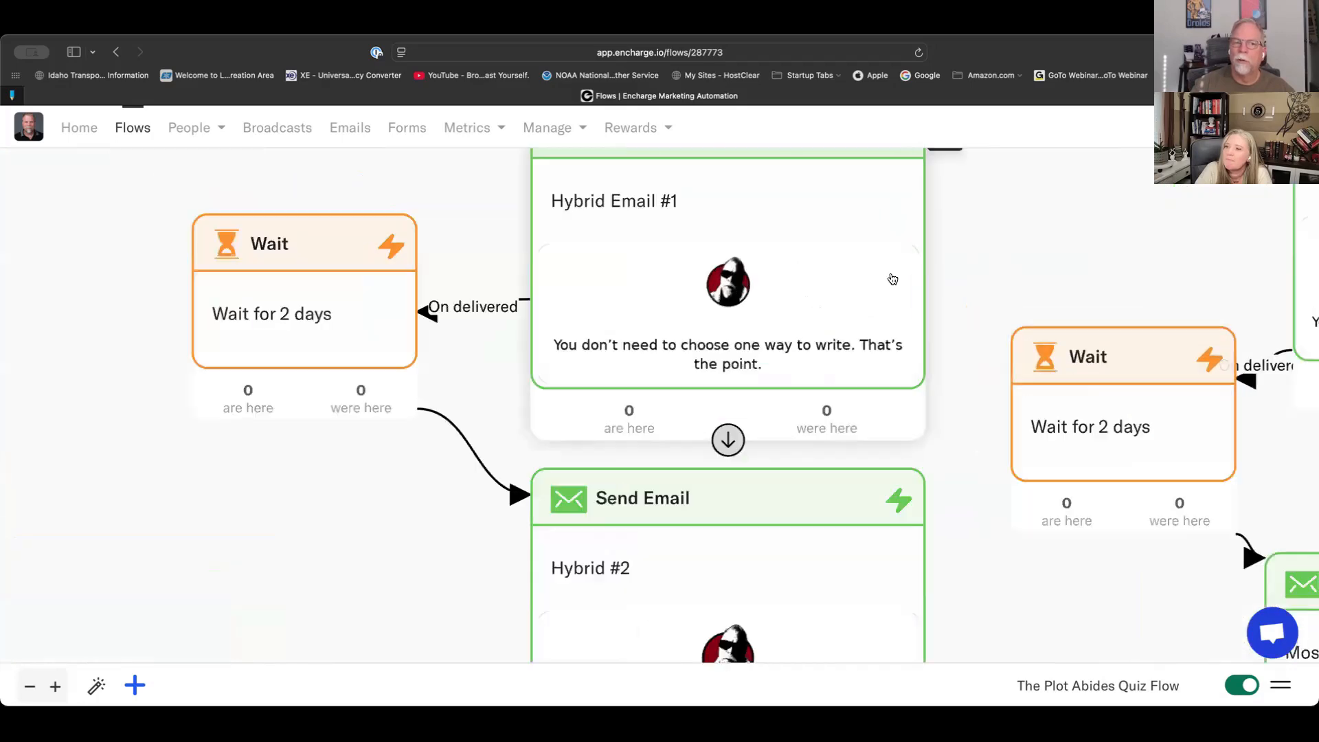
scroll(892, 280, "down", 12)
left_click_drag(760, 336, 382, 620)
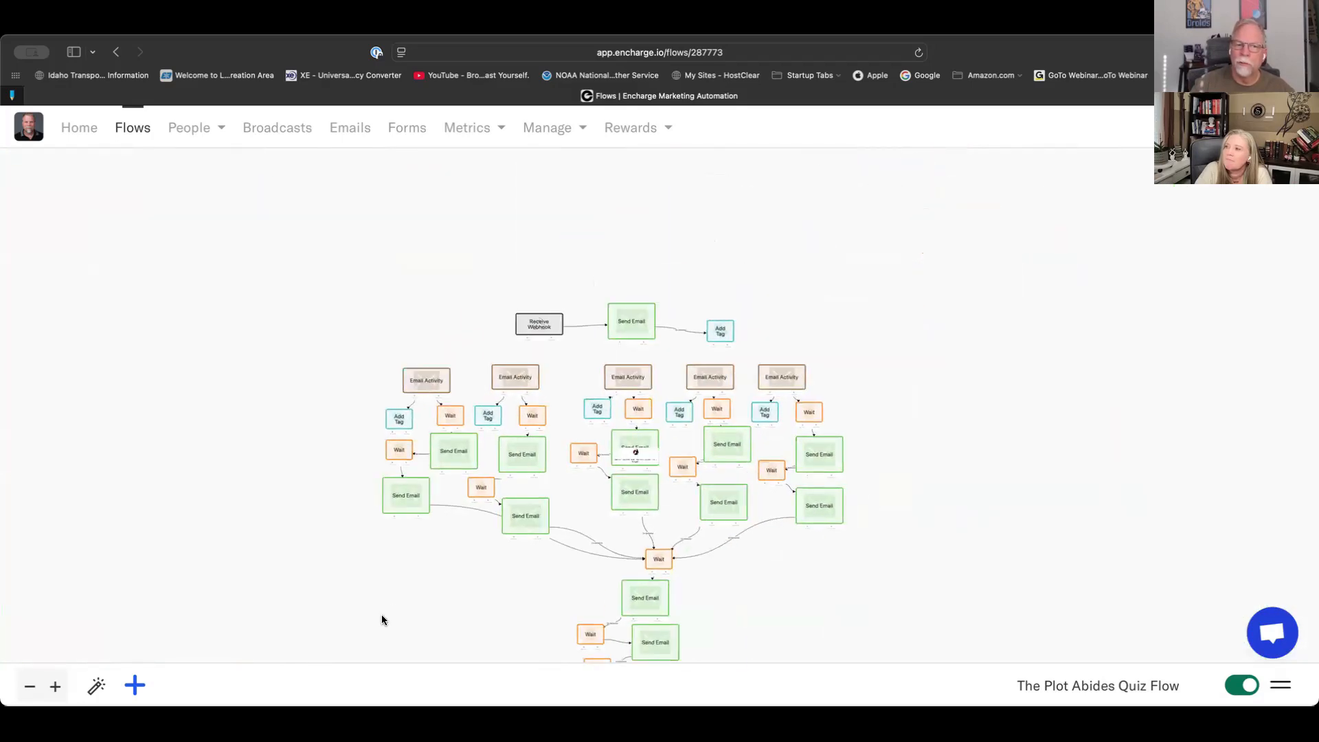
scroll(378, 281, "up", 5)
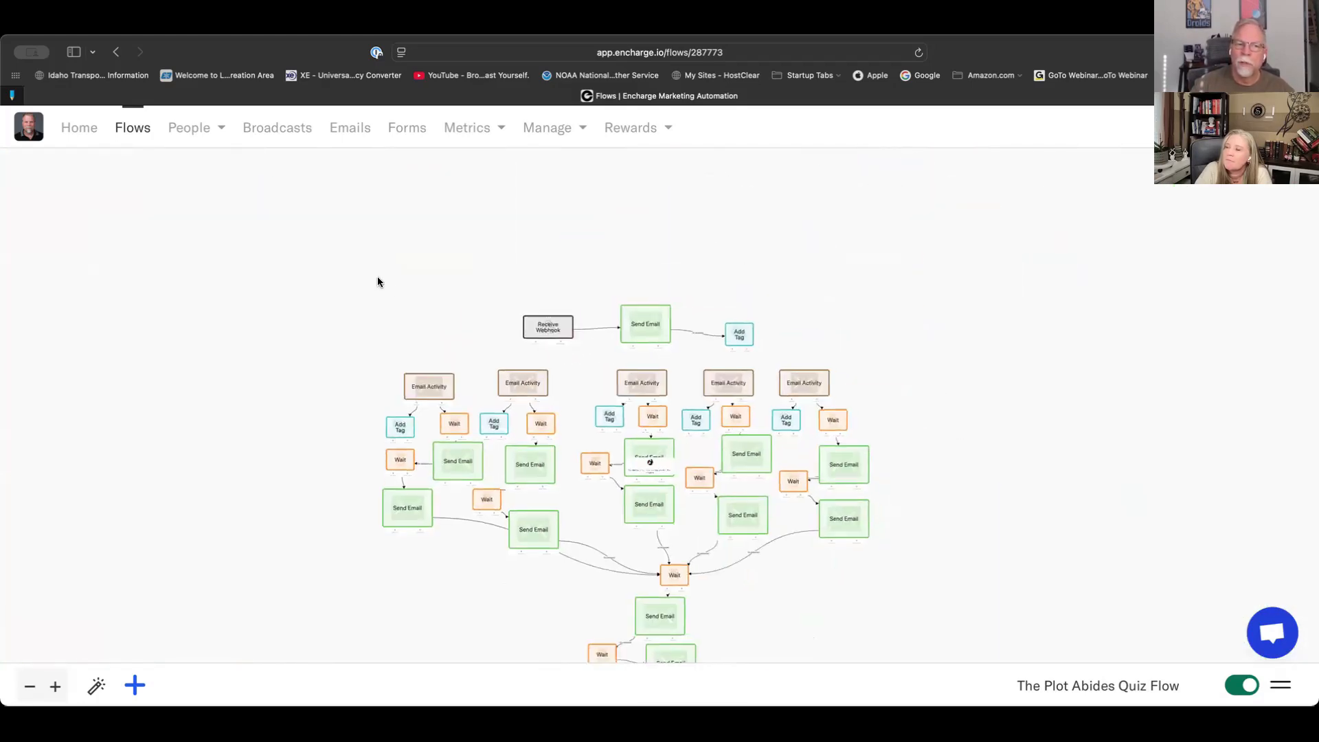
scroll(377, 281, "up", 2)
left_click_drag(463, 348, 342, 268)
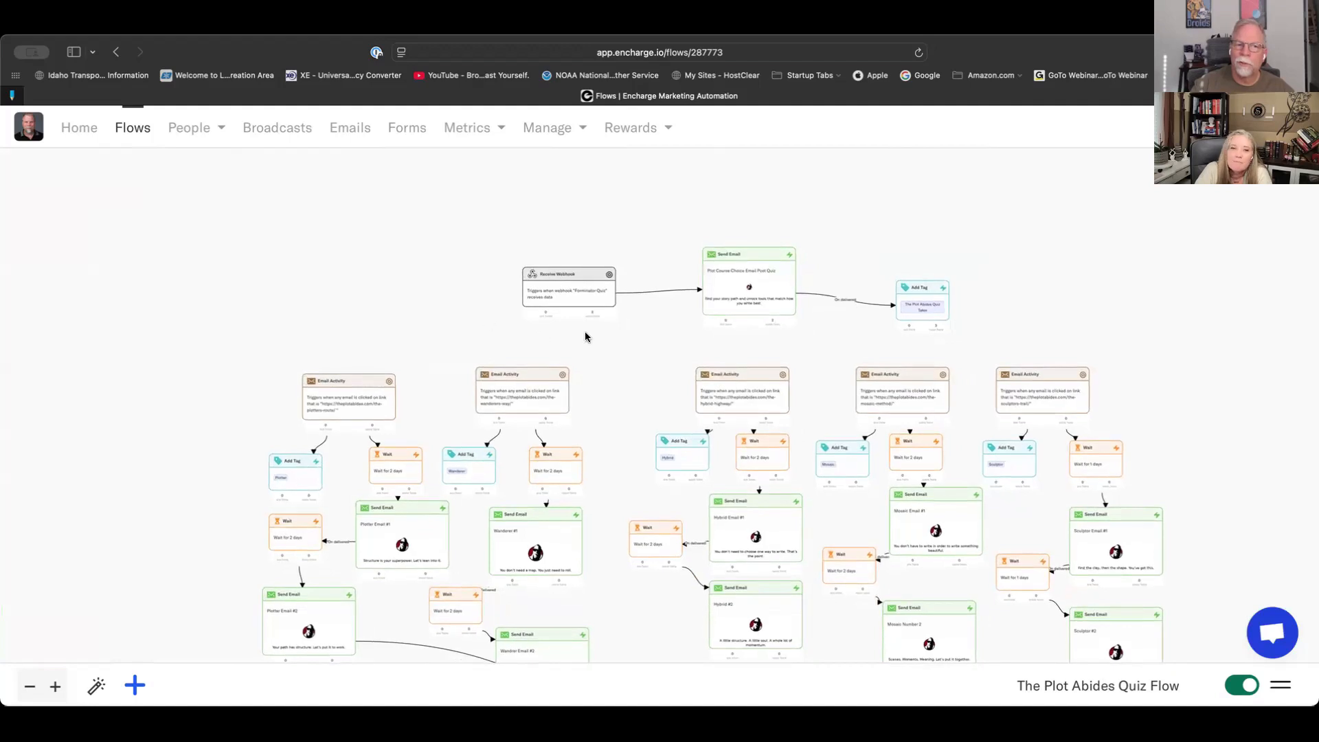
mouse_move(569, 269)
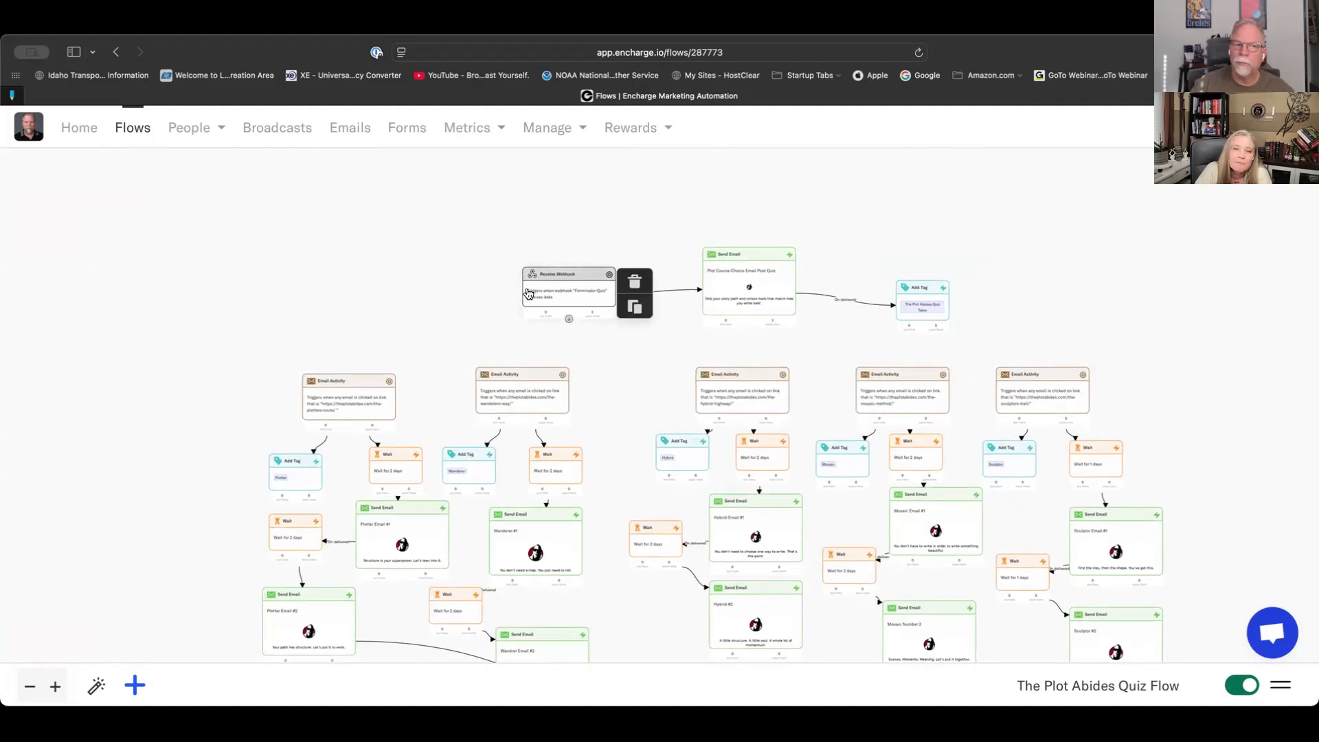
- Browse the available triggers, try to add an External Form Submitted trigger to the active flow, and cancel the edit
left_click(134, 689)
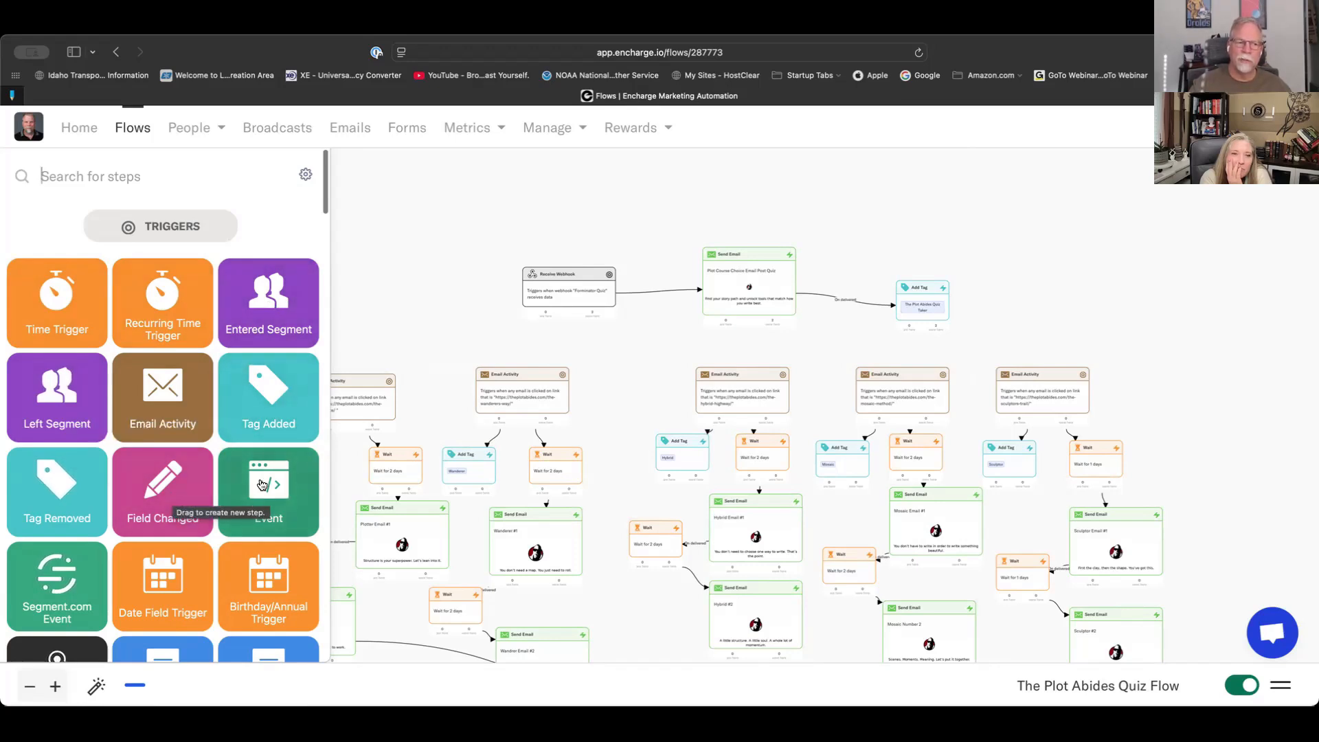
scroll(262, 485, "down", 2)
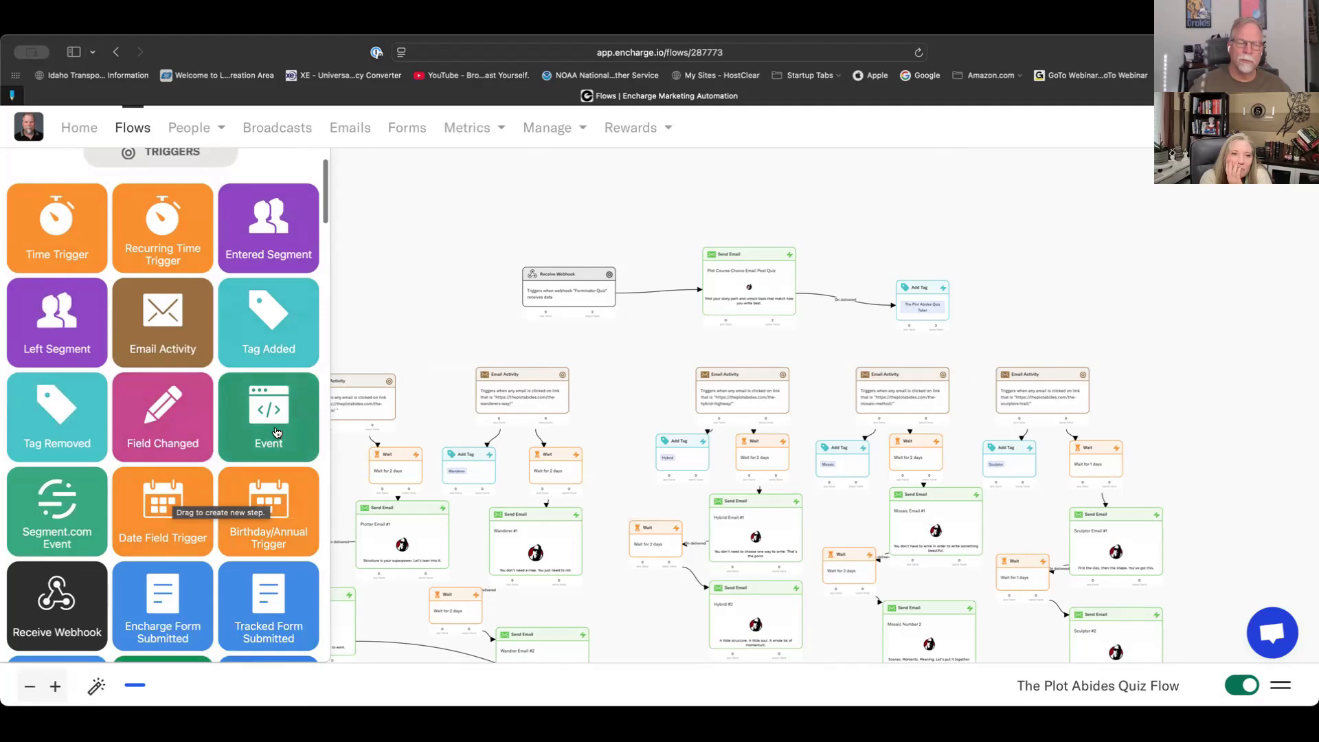
scroll(277, 431, "down", 2)
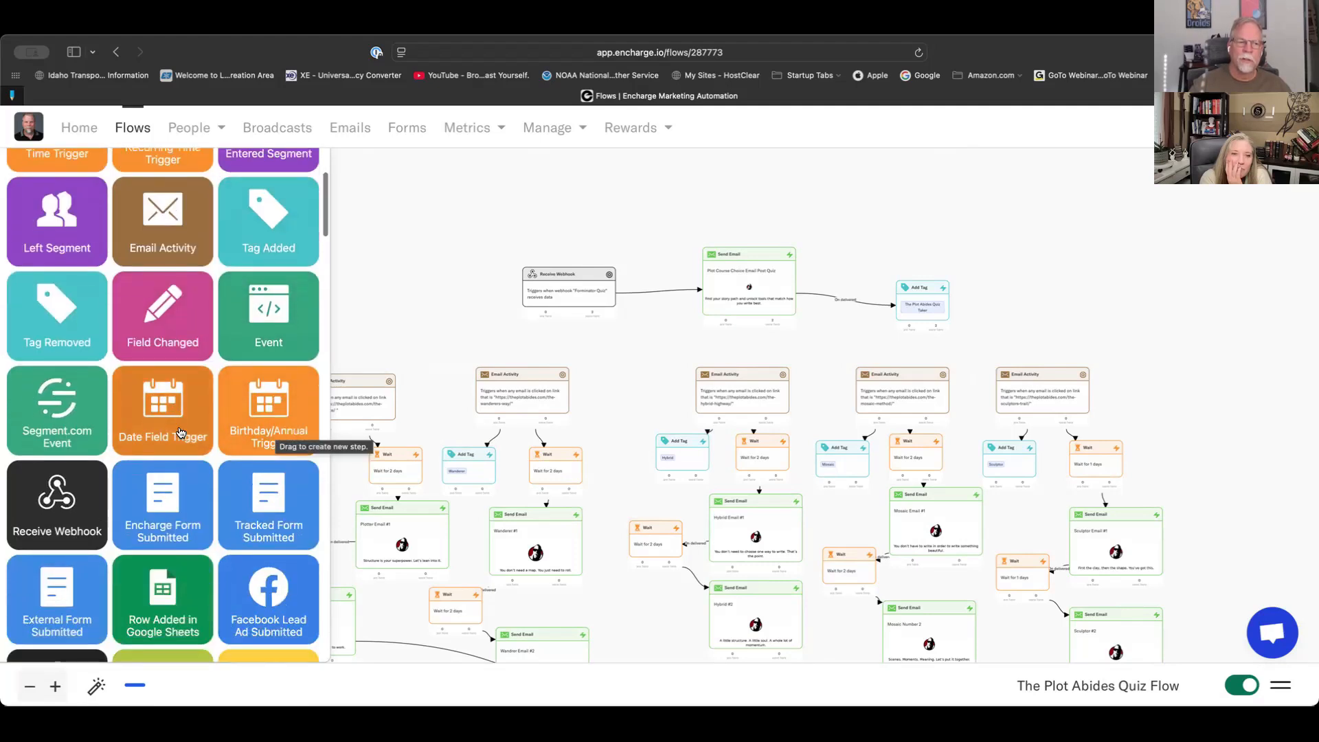
scroll(206, 412, "down", 1)
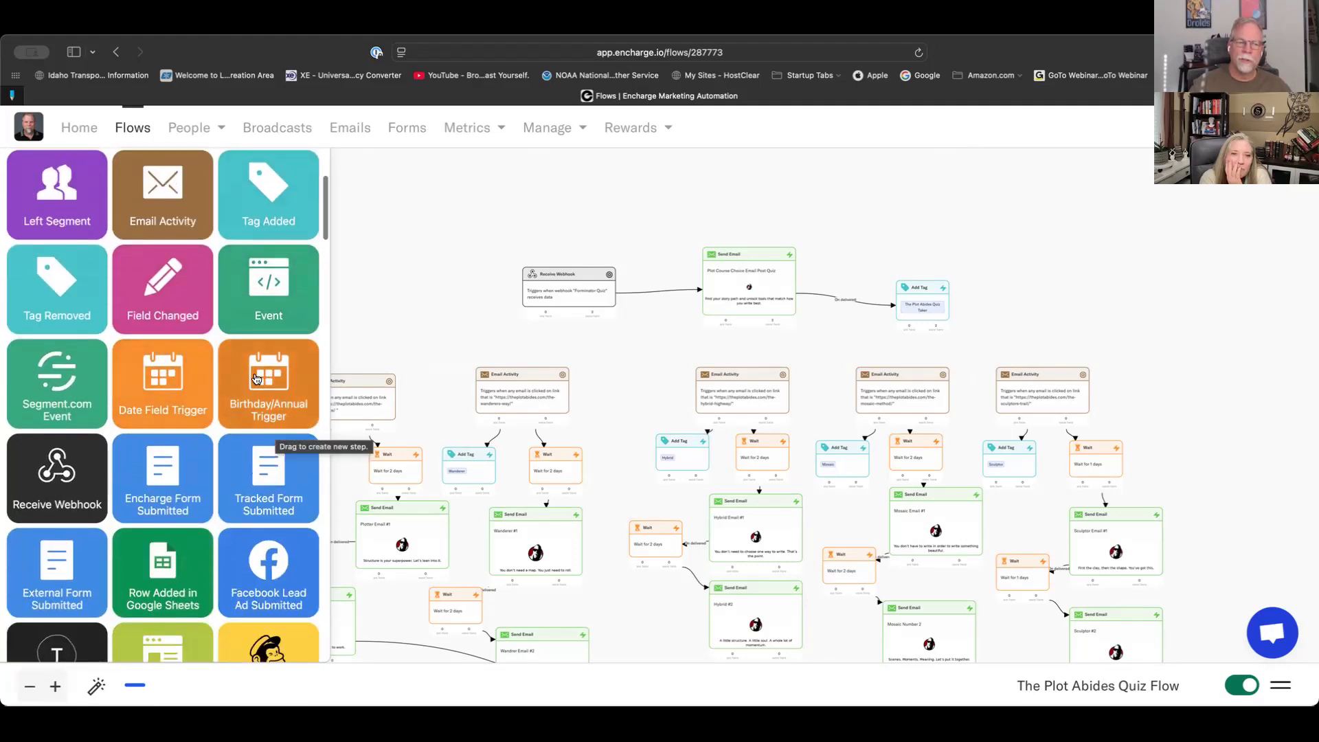
scroll(255, 378, "down", 2)
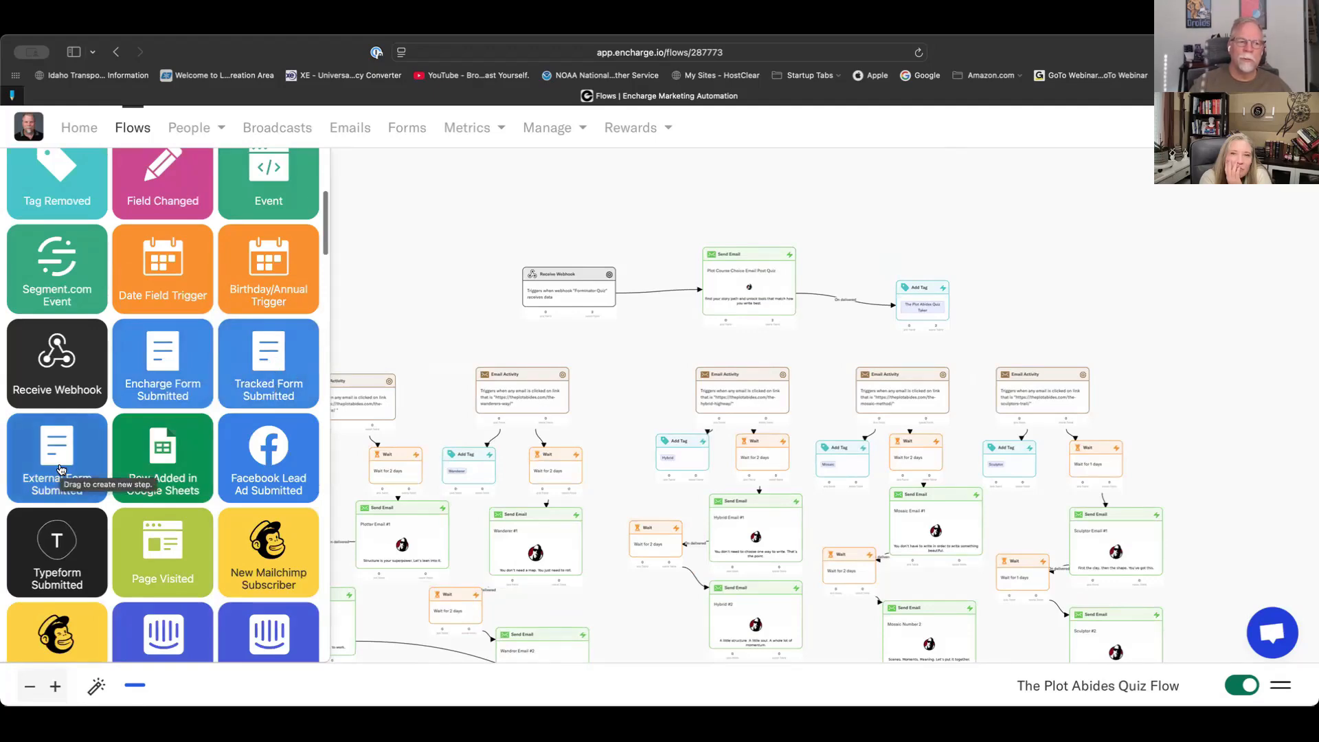
left_click_drag(60, 470, 410, 241)
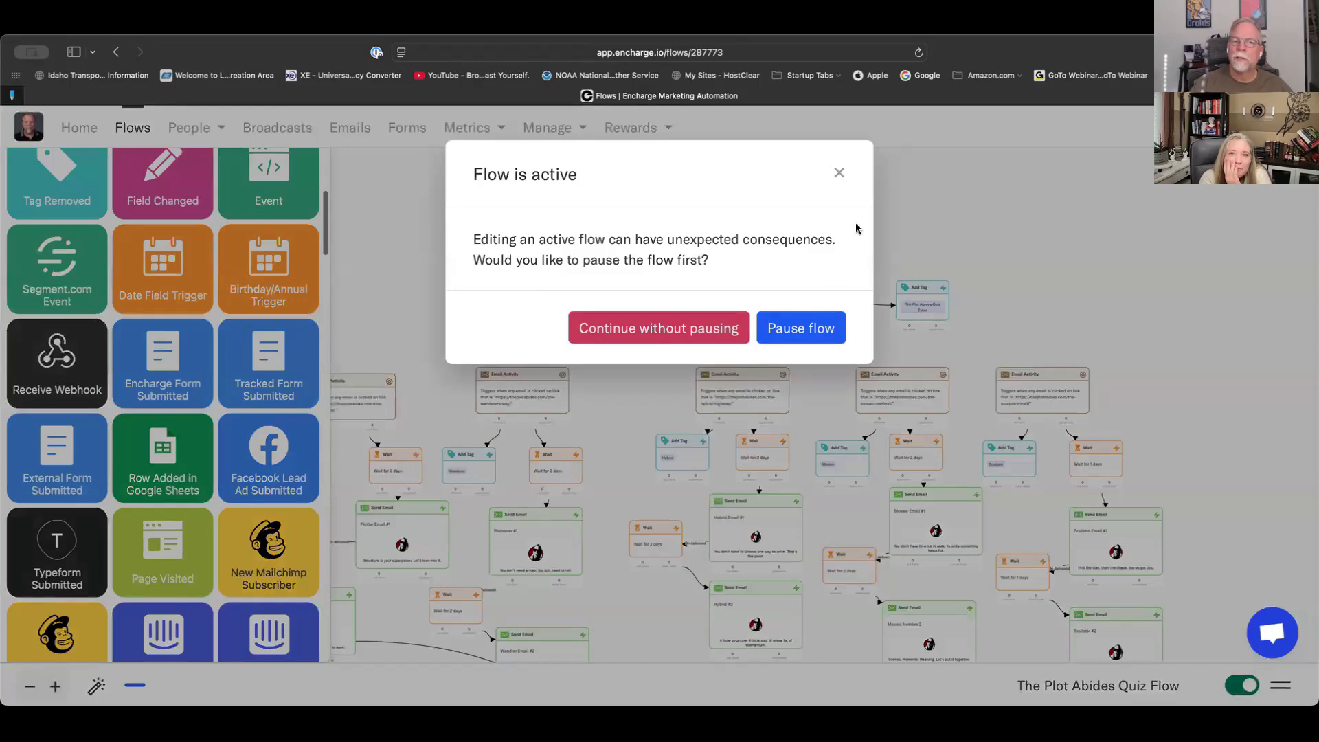
left_click(839, 174)
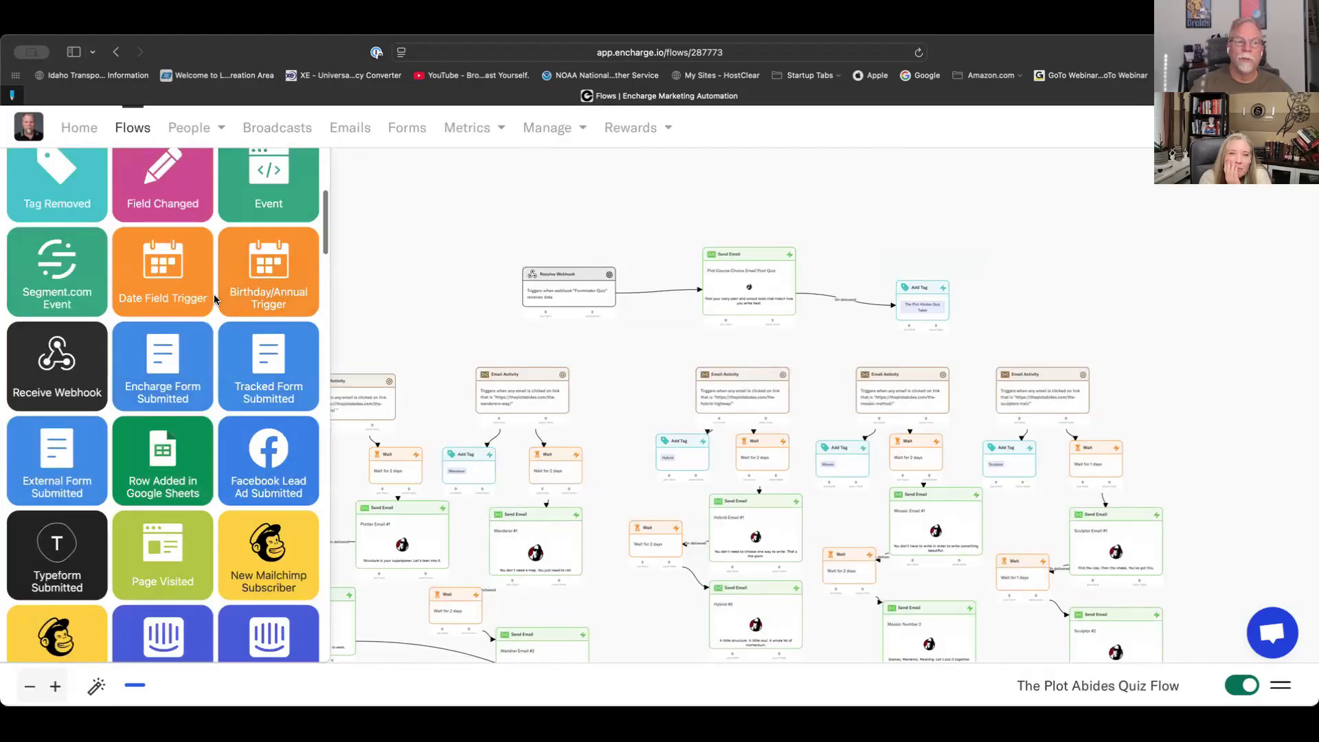
scroll(68, 368, "up", 5)
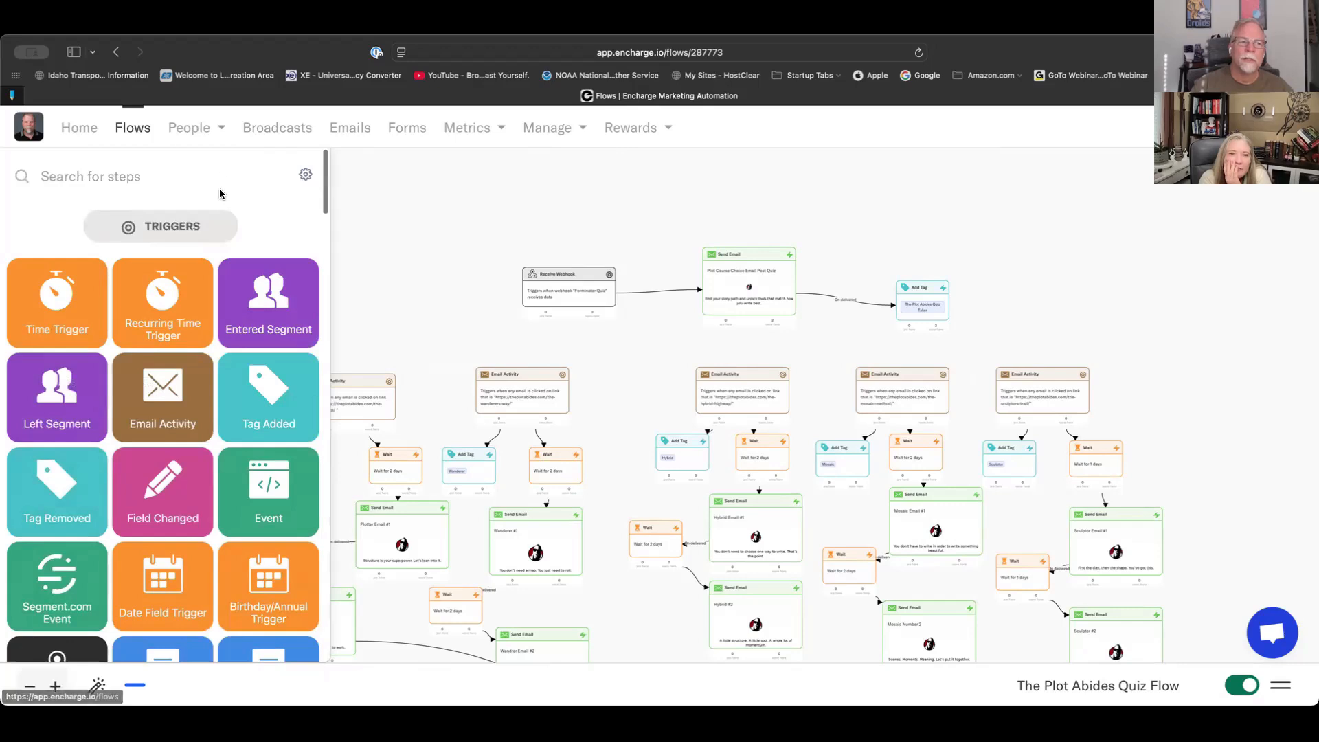
- Return to the list of all flows and create a new blank flow from scratch
left_click(138, 133)
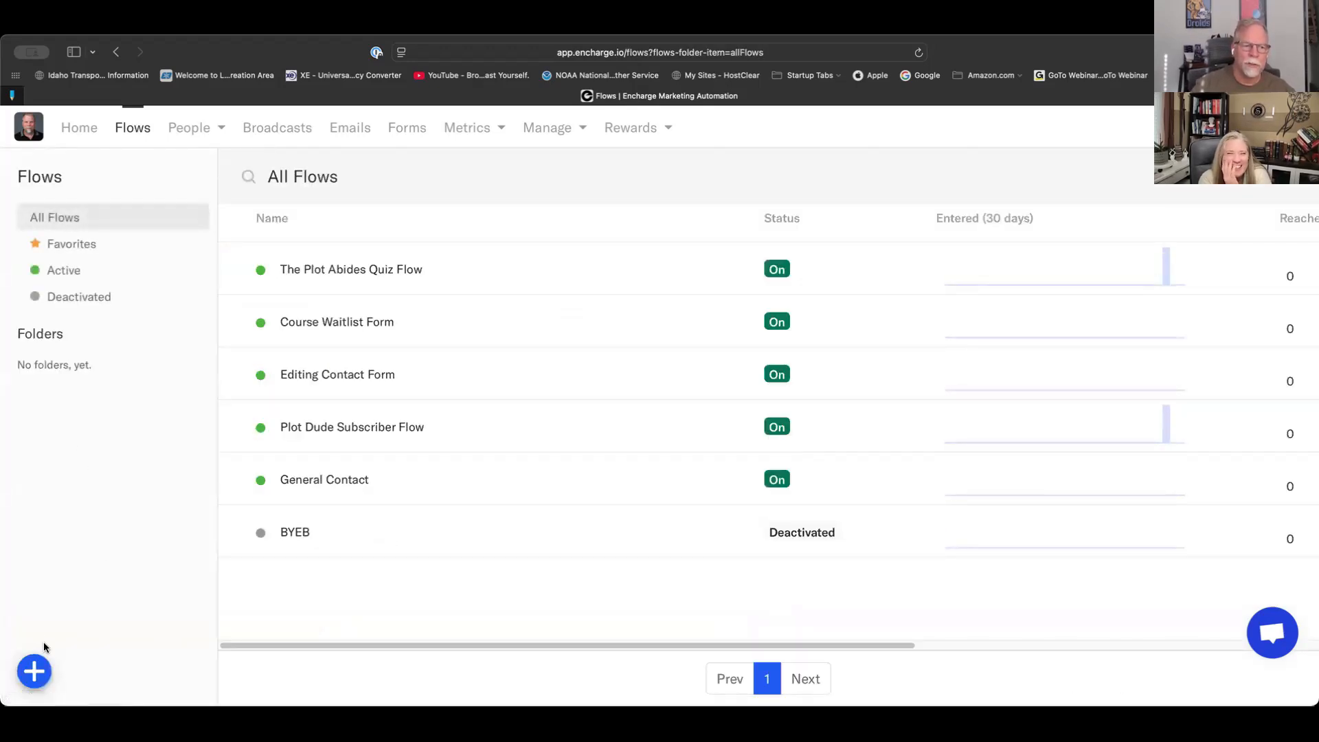
left_click(48, 673)
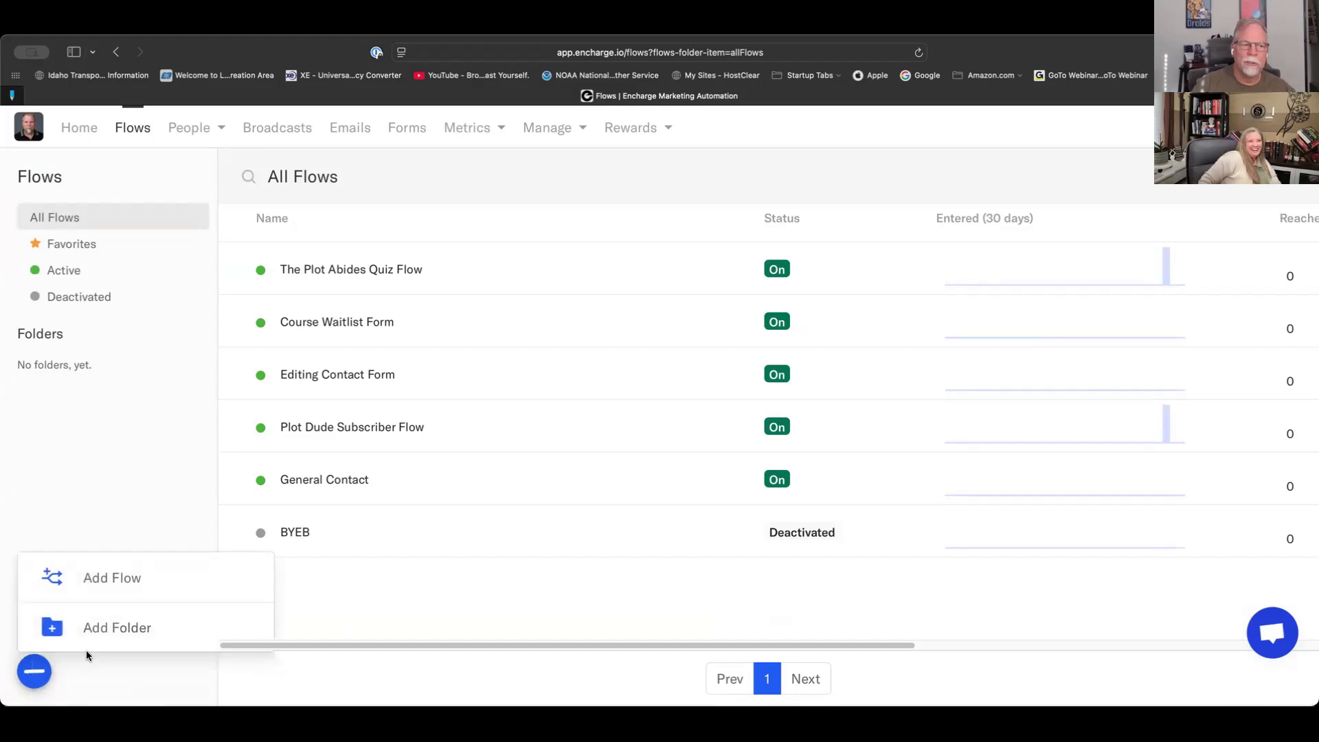
left_click(144, 586)
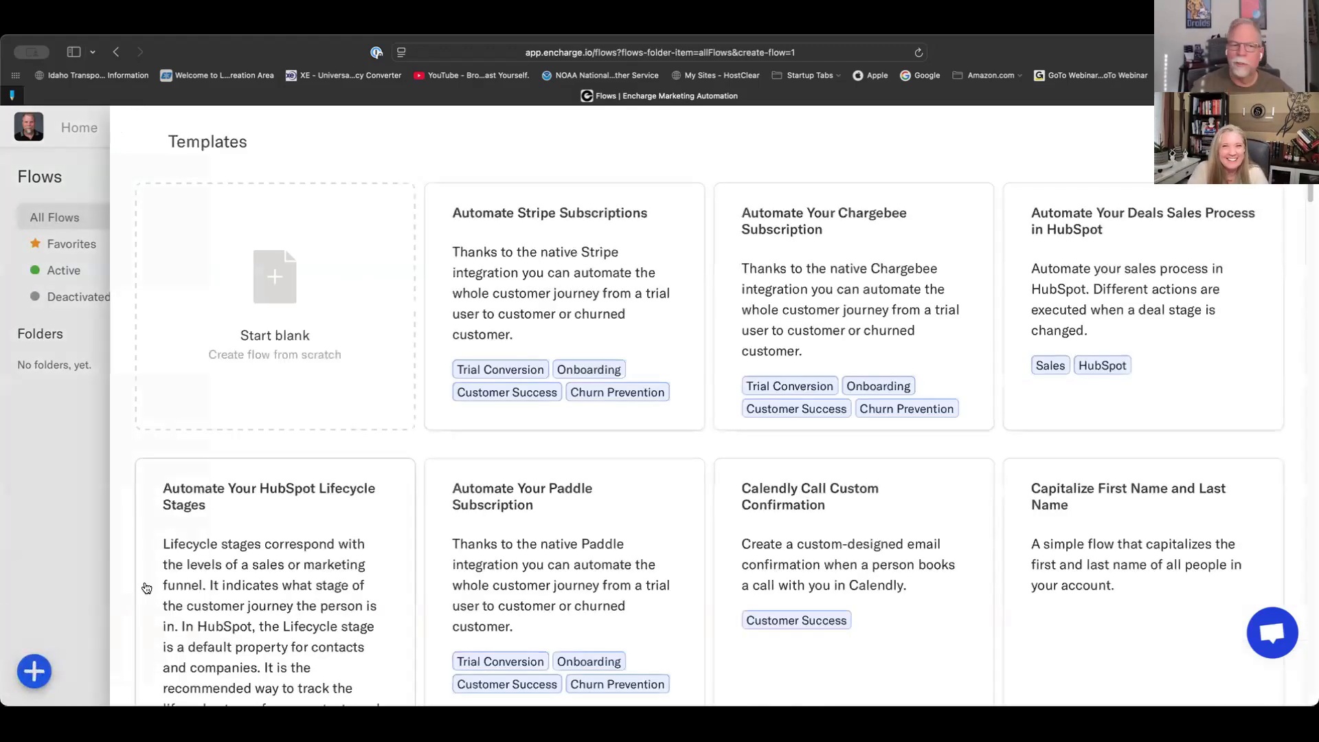
left_click(300, 334)
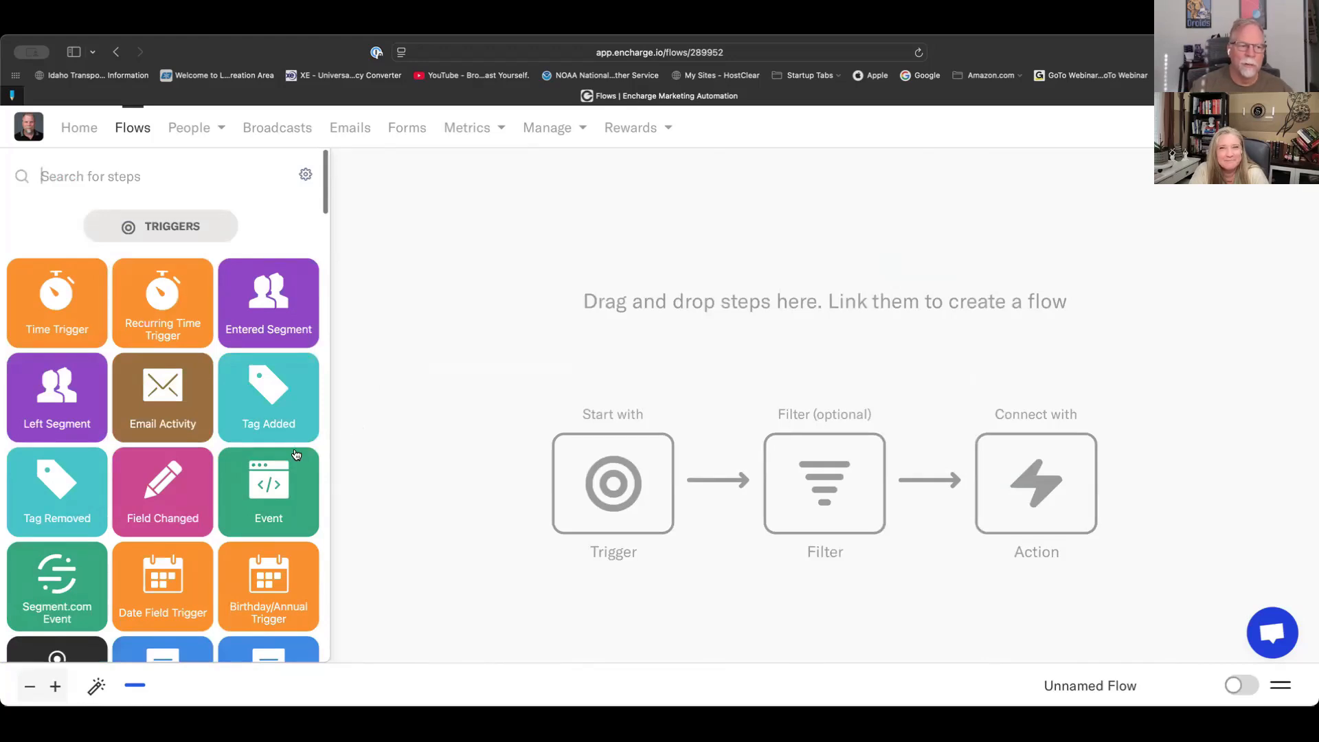
- Add an External Form Submitted trigger to the blank flow as its starting step
scroll(156, 461, "down", 3)
scroll(155, 461, "down", 5)
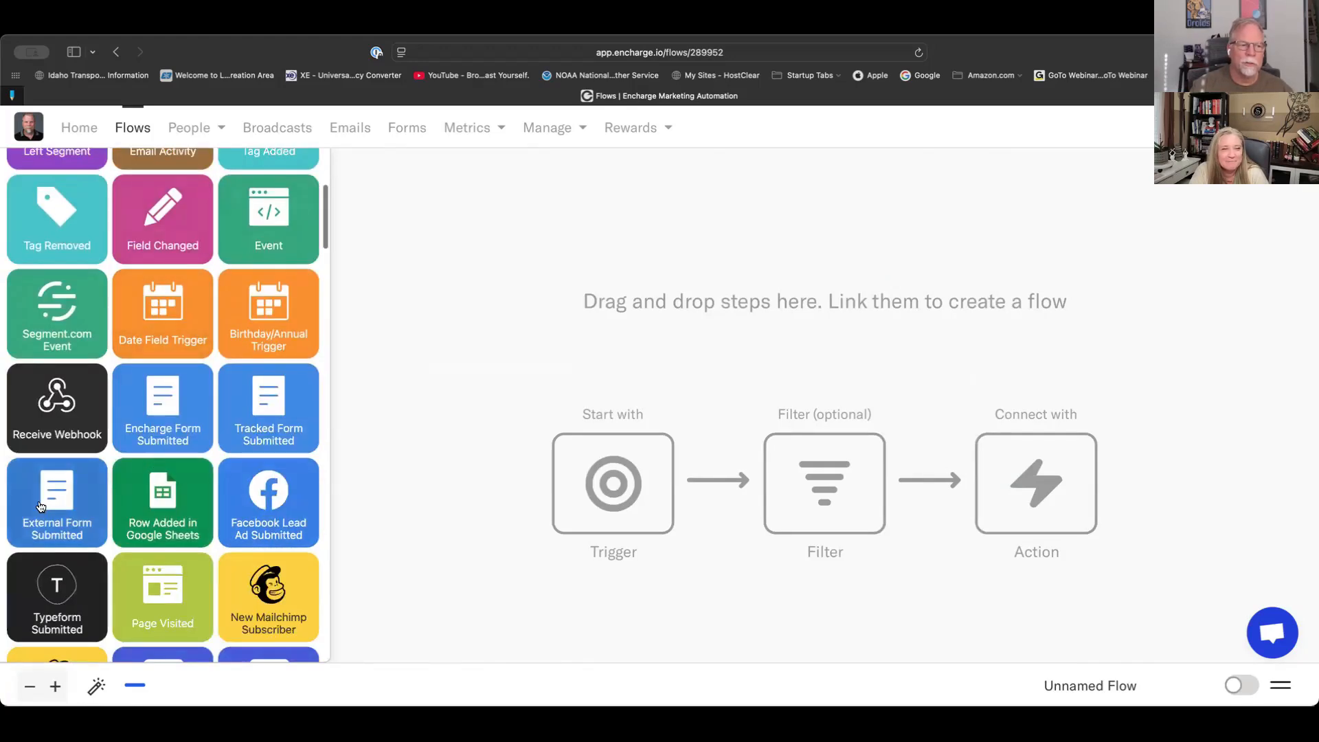
left_click_drag(43, 493, 565, 272)
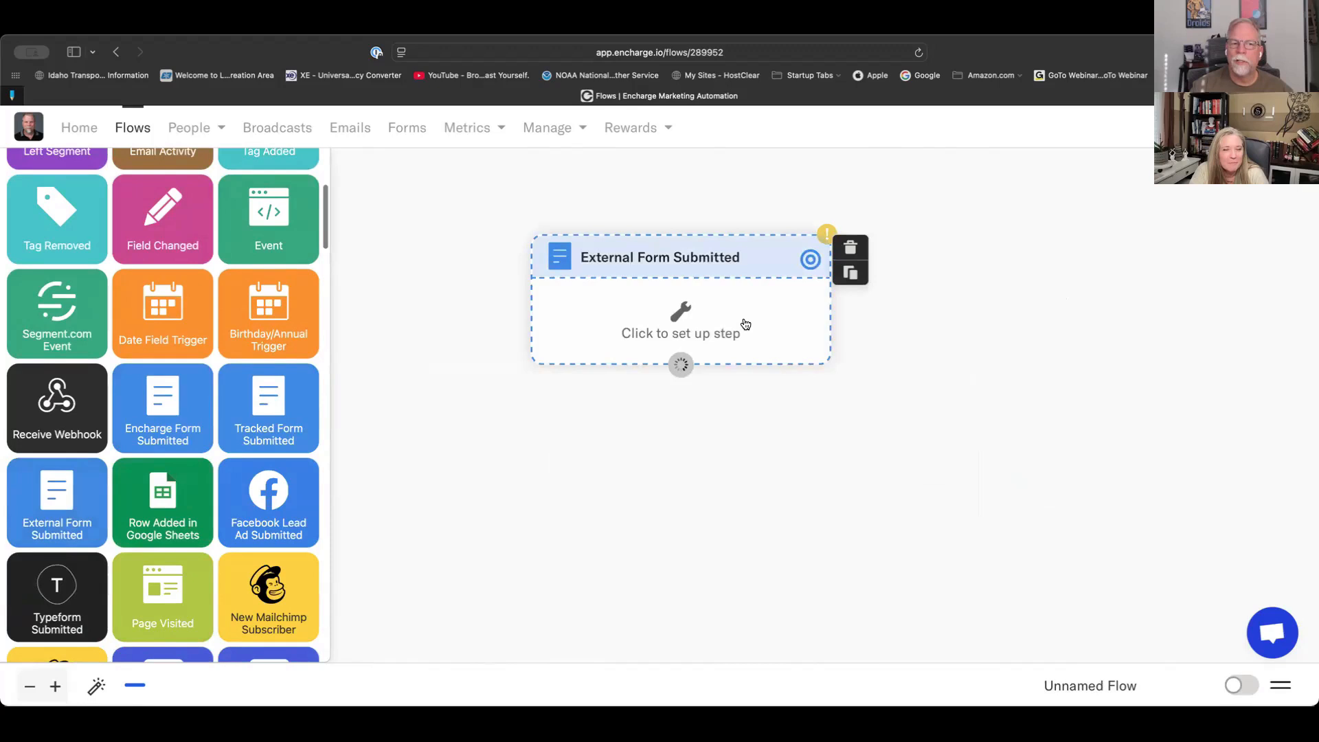
- Examine the External Form Submitted setup and its full list of supported form builders, and close it without choosing one
left_click(680, 320)
left_click(986, 307)
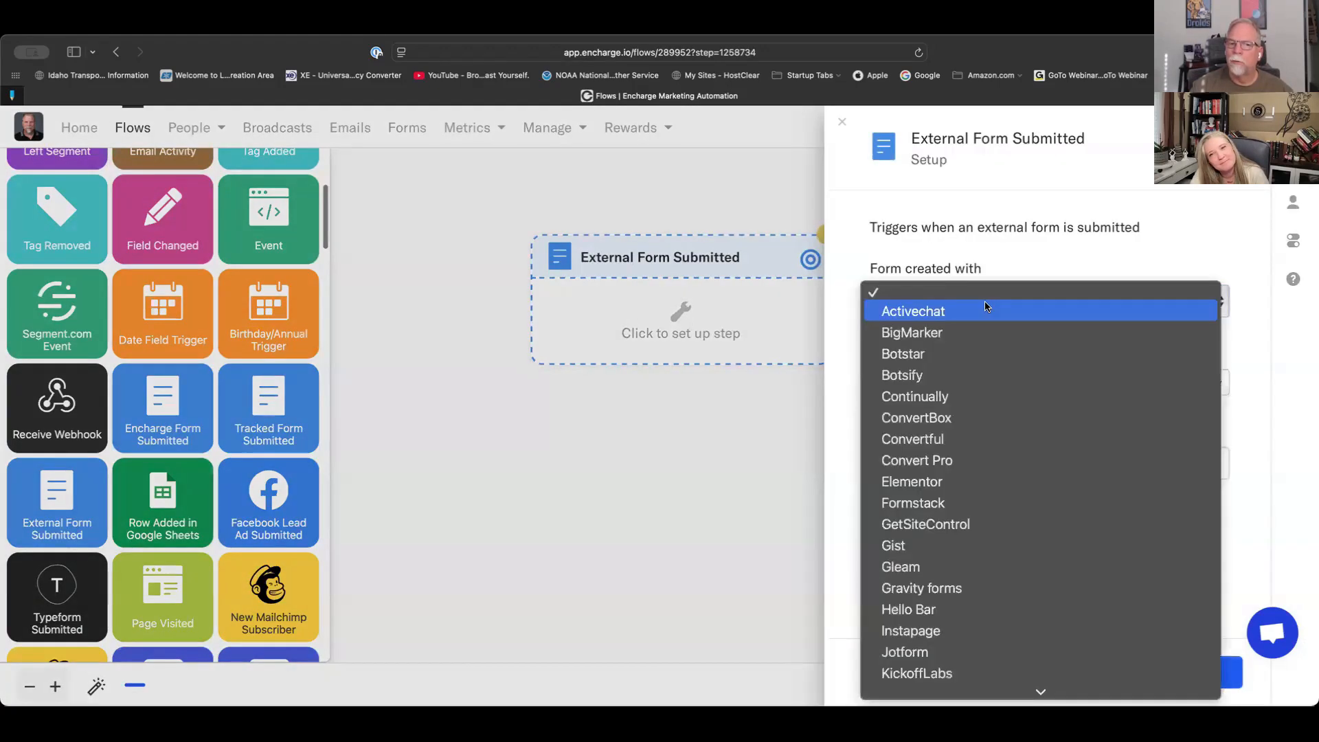
scroll(1020, 457, "down", 3)
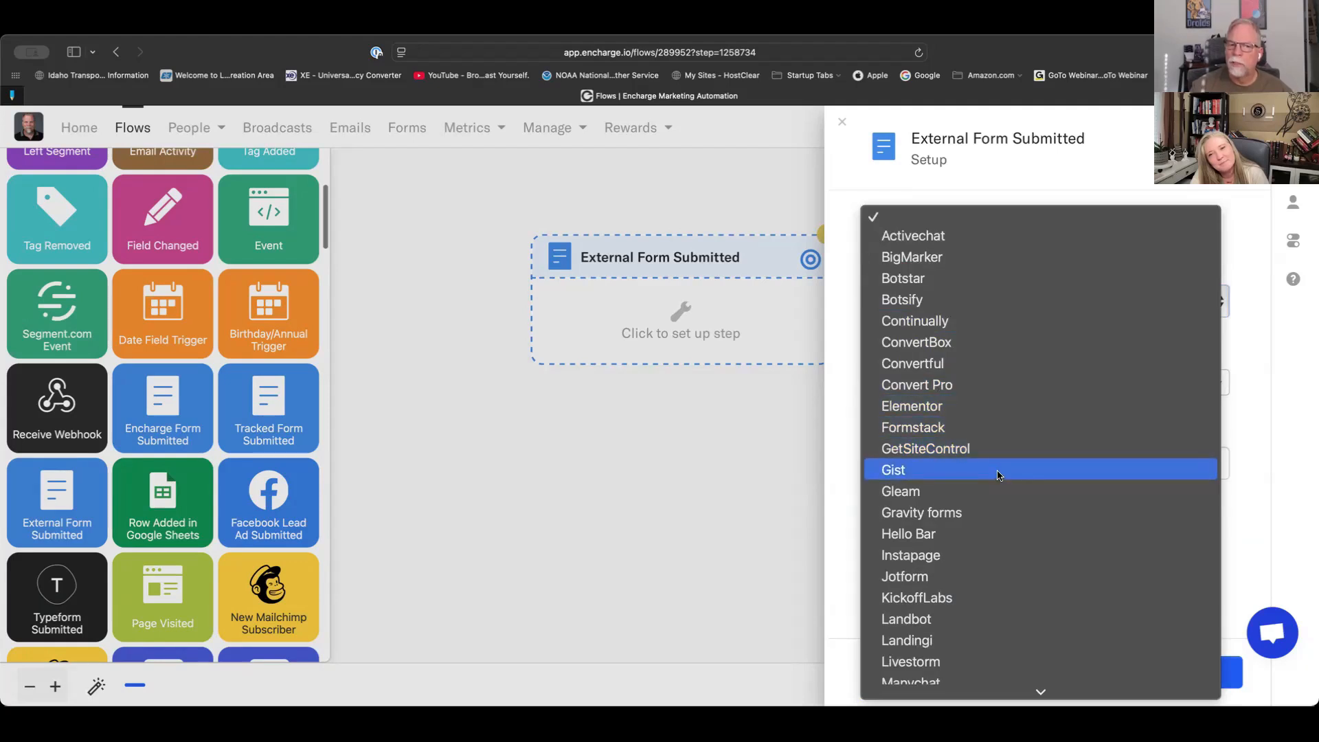
scroll(999, 476, "down", 1)
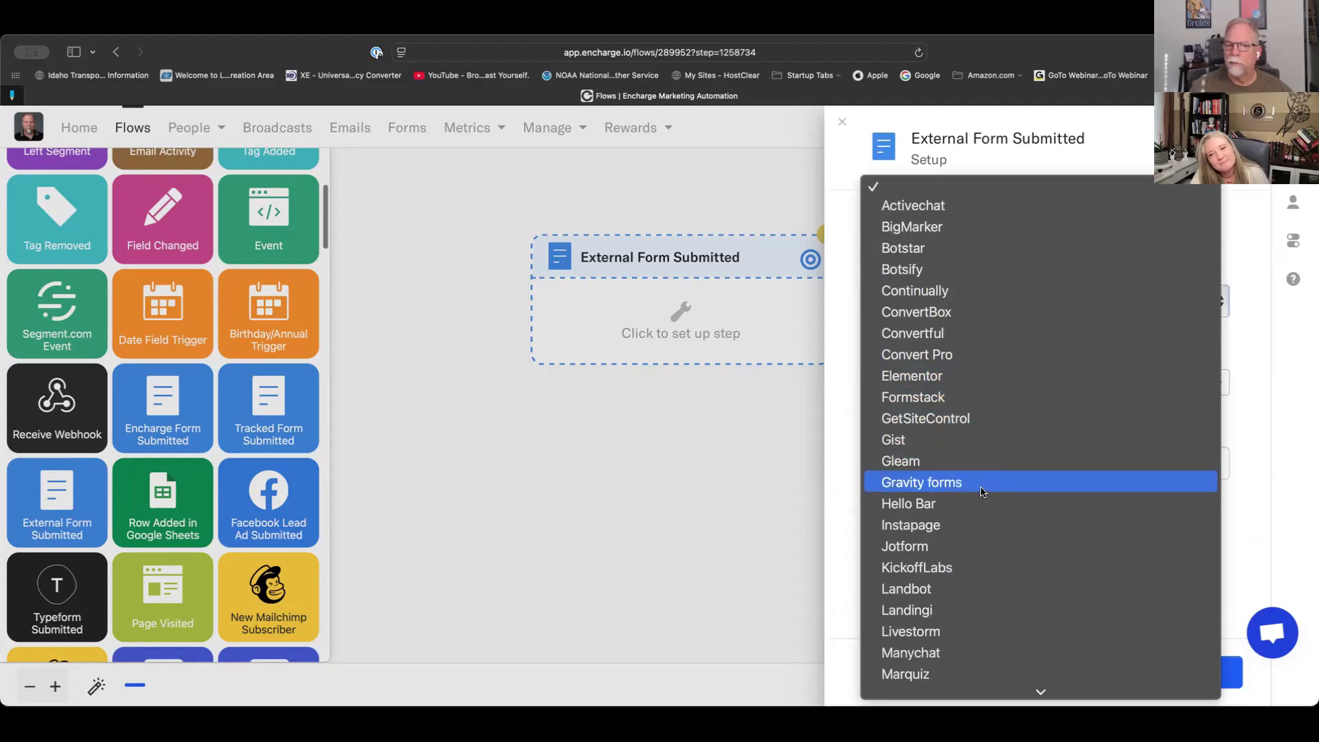
scroll(1035, 590, "down", 5)
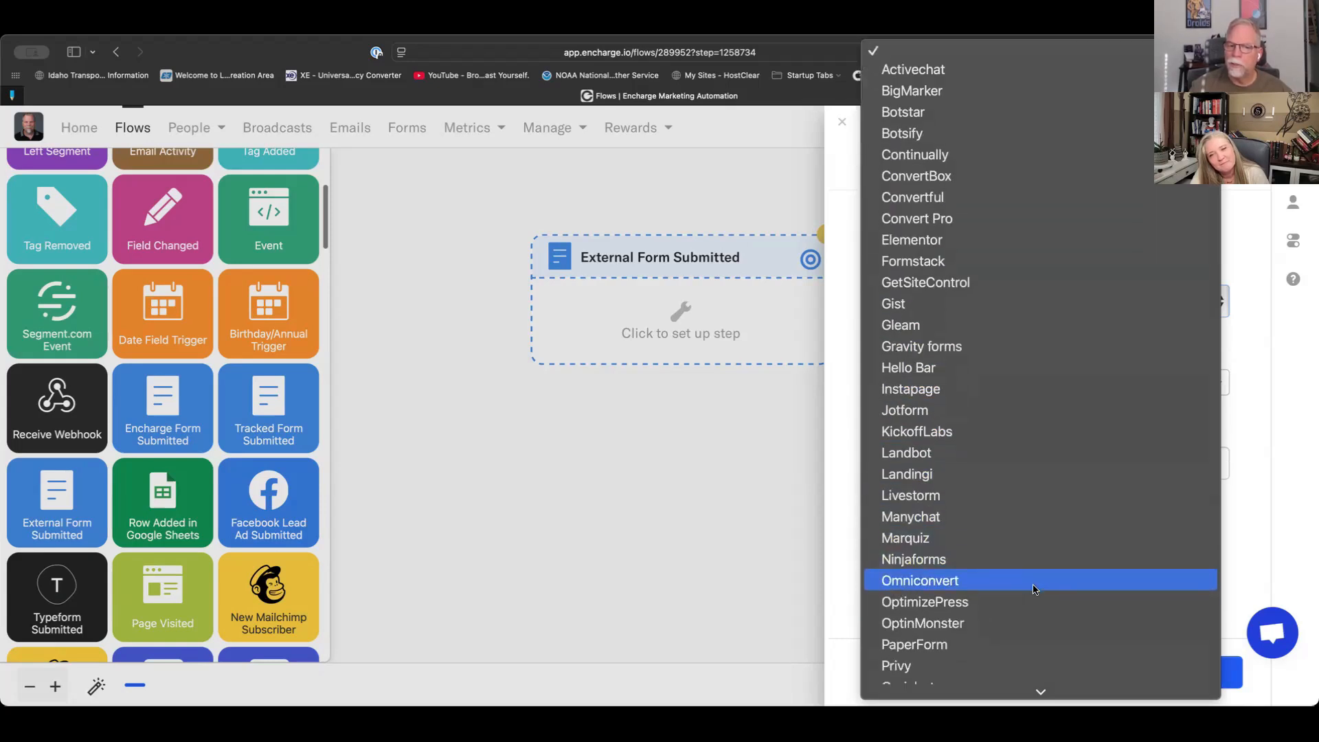
scroll(1034, 590, "down", 5)
scroll(1035, 590, "down", 4)
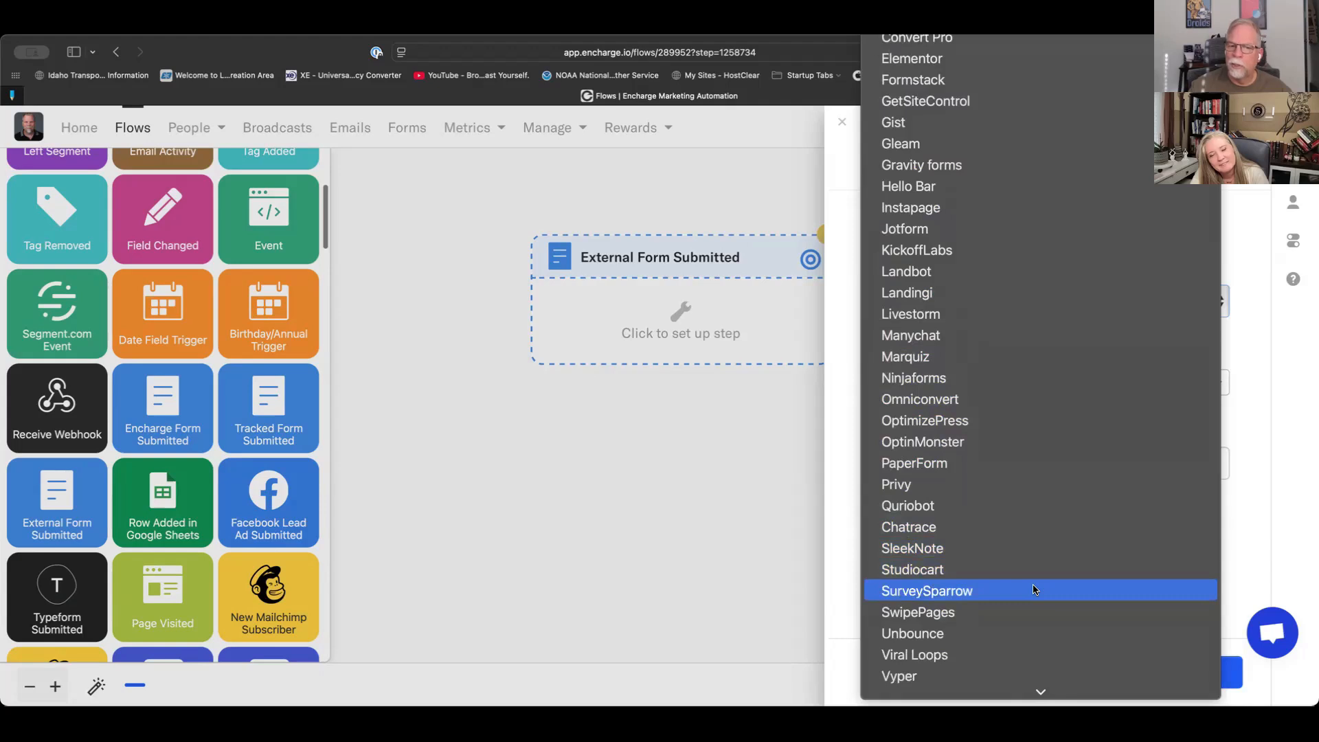
scroll(1035, 590, "down", 3)
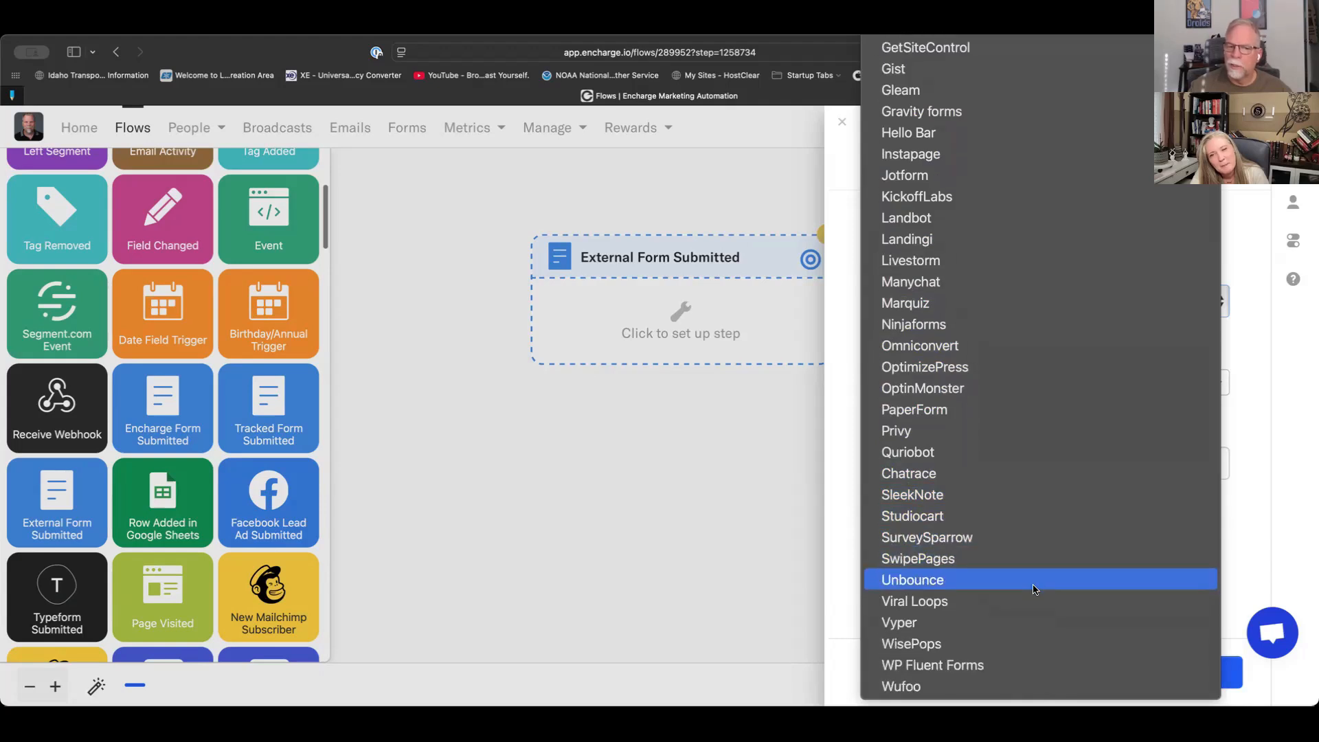
scroll(1035, 590, "up", 10)
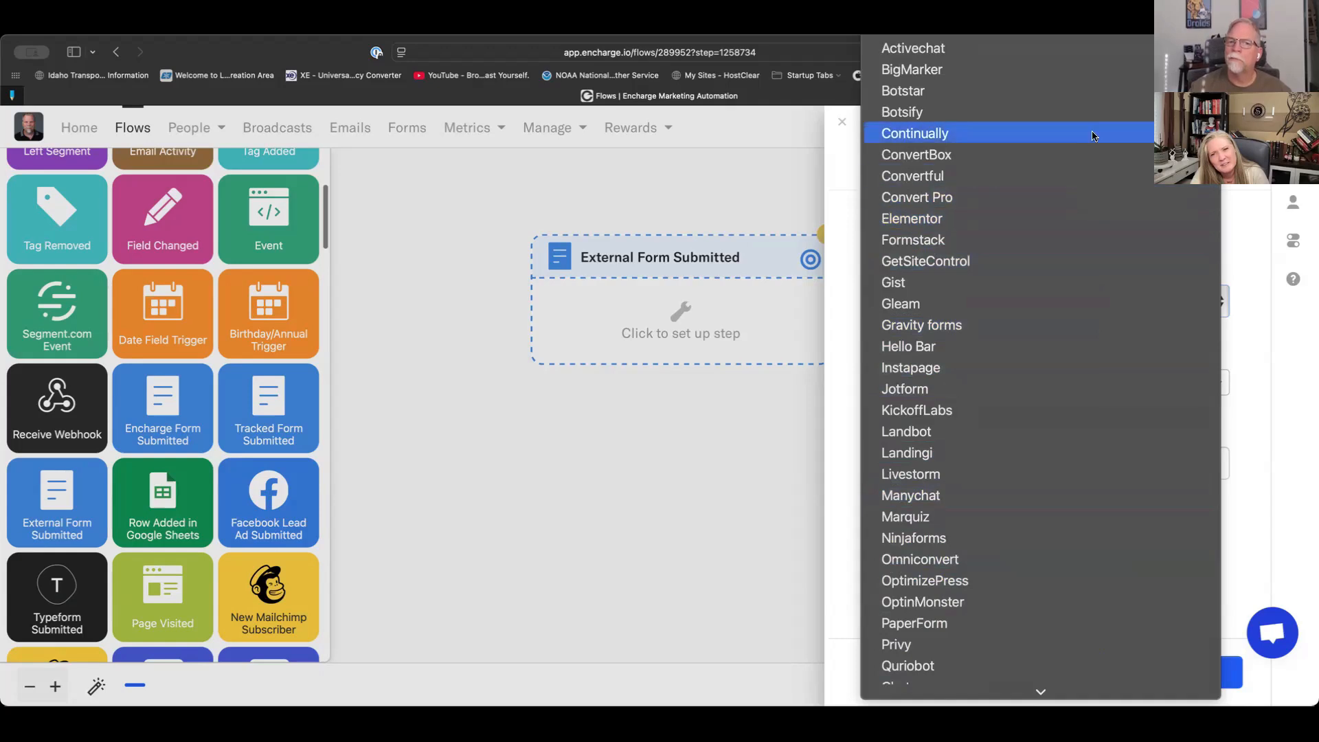
left_click(651, 436)
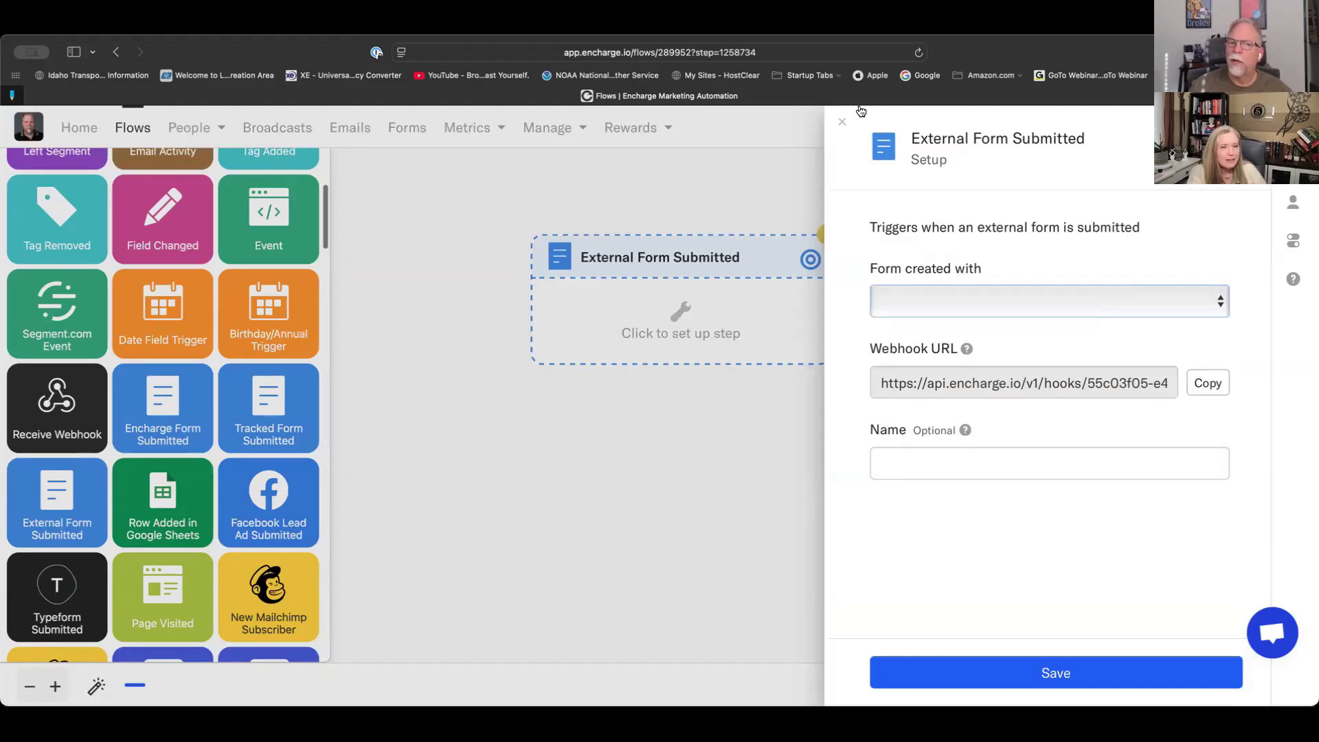
left_click(840, 123)
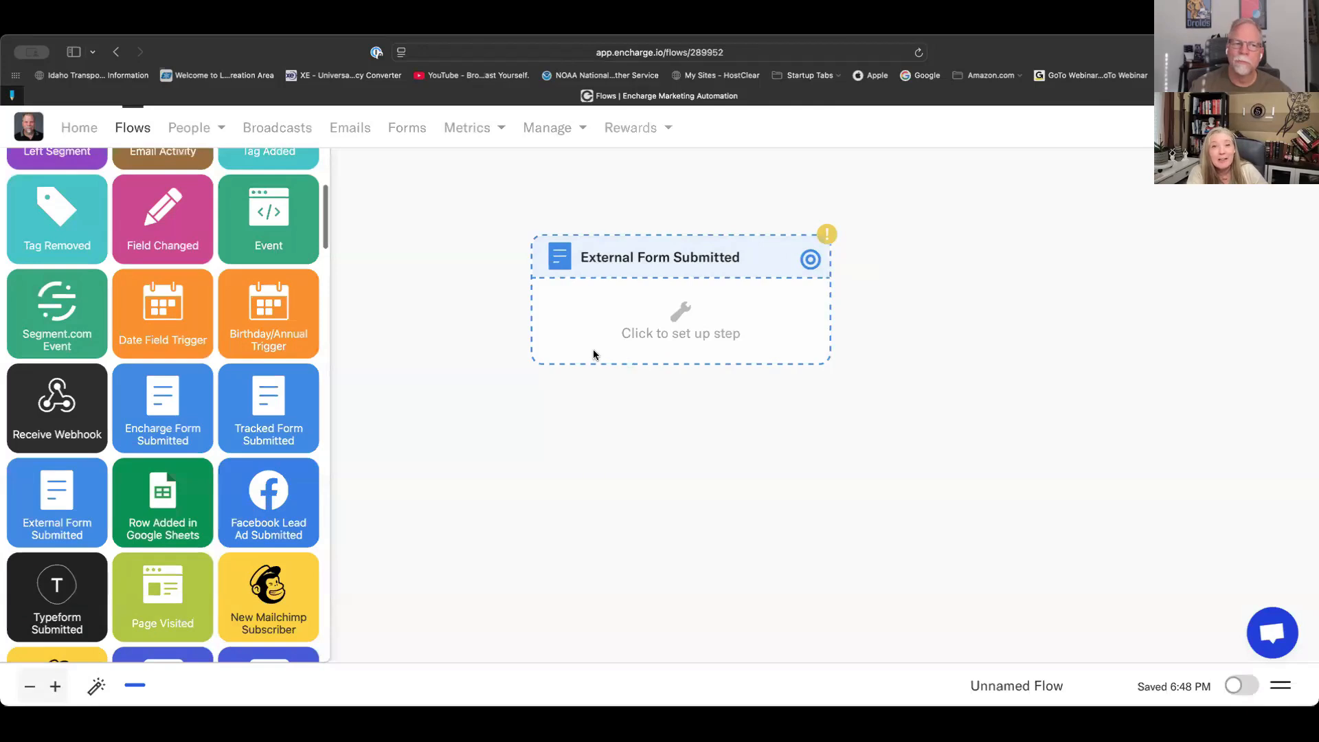
- Shift the External Form Submitted trigger aside to free space on the canvas, and browse the other available triggers
left_click_drag(629, 257, 523, 257)
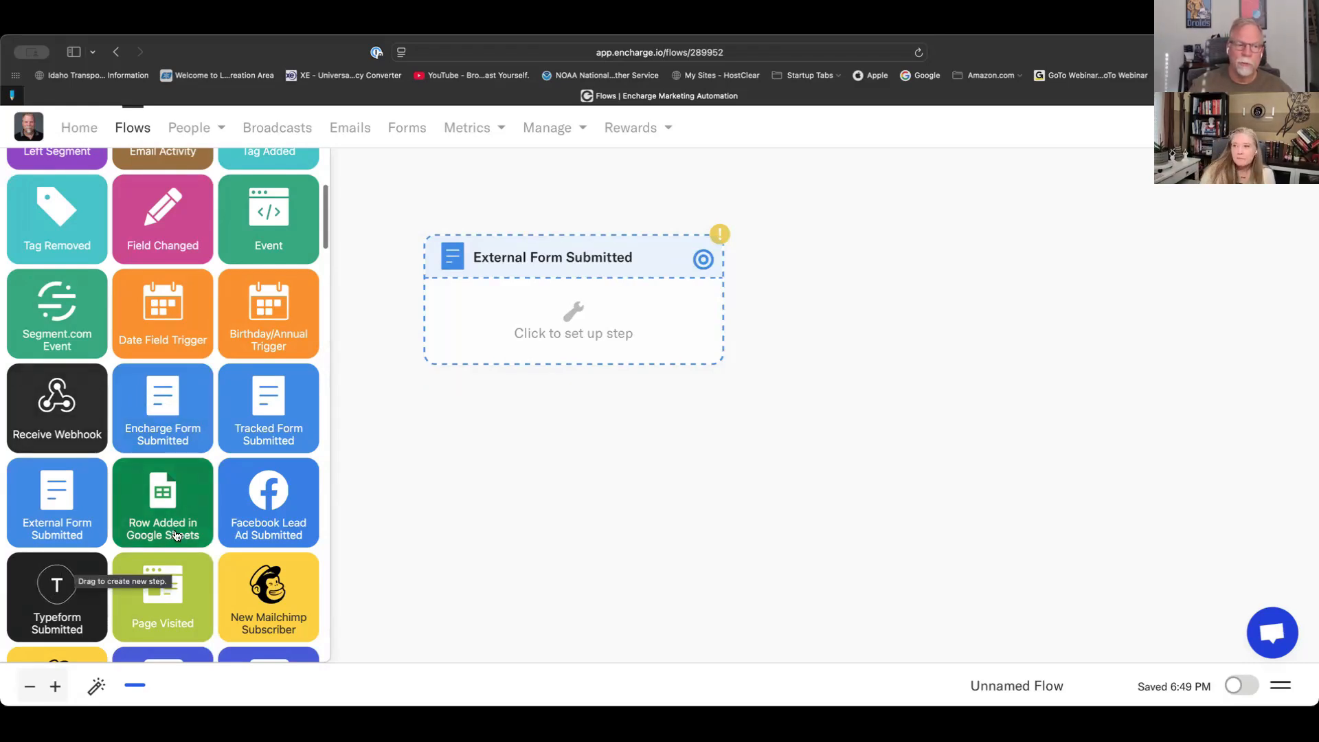
scroll(176, 536, "down", 3)
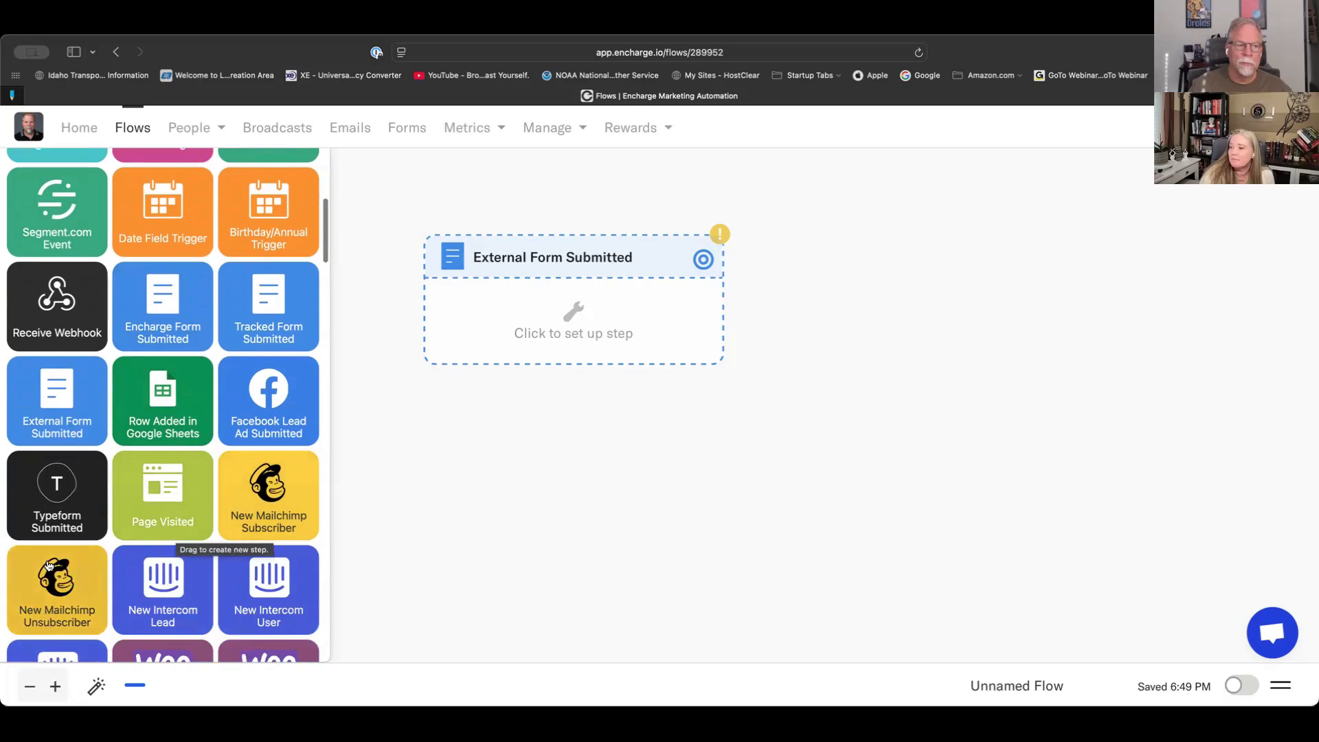
scroll(165, 494, "down", 6)
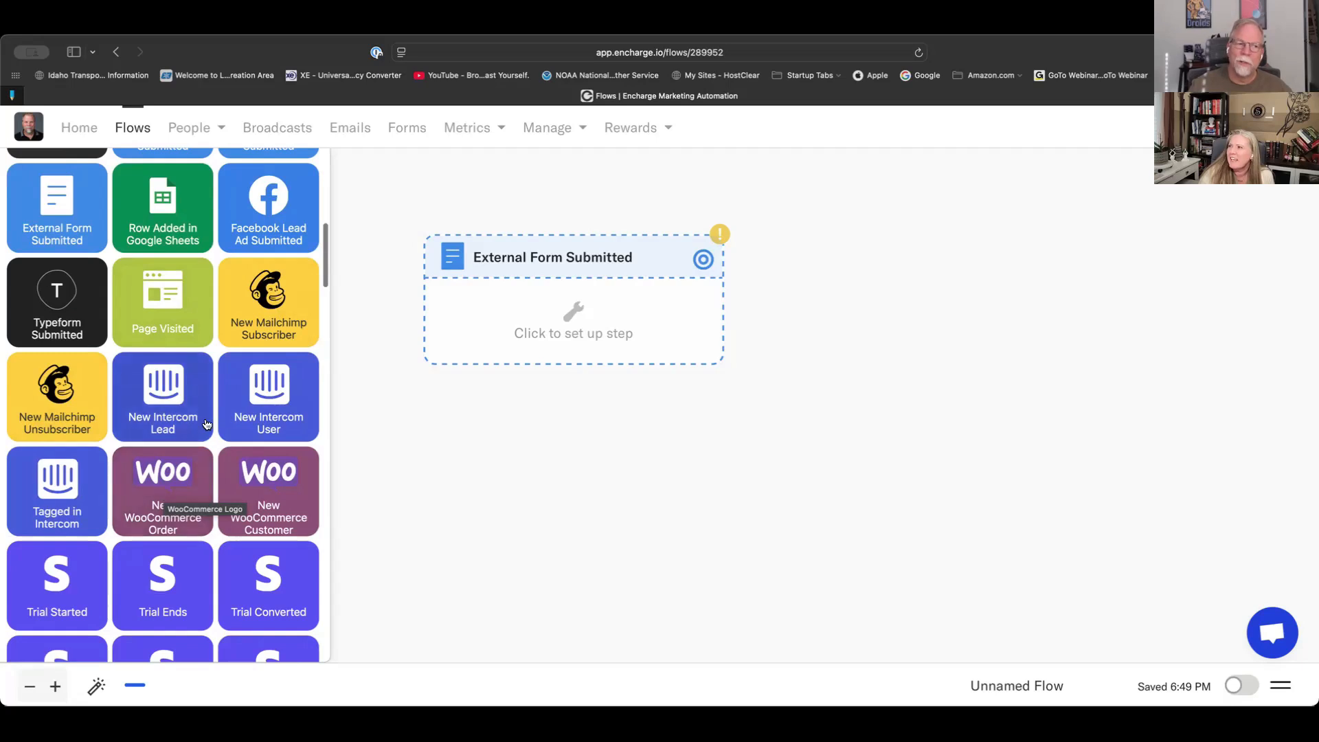
scroll(206, 429, "up", 10)
scroll(206, 424, "up", 2)
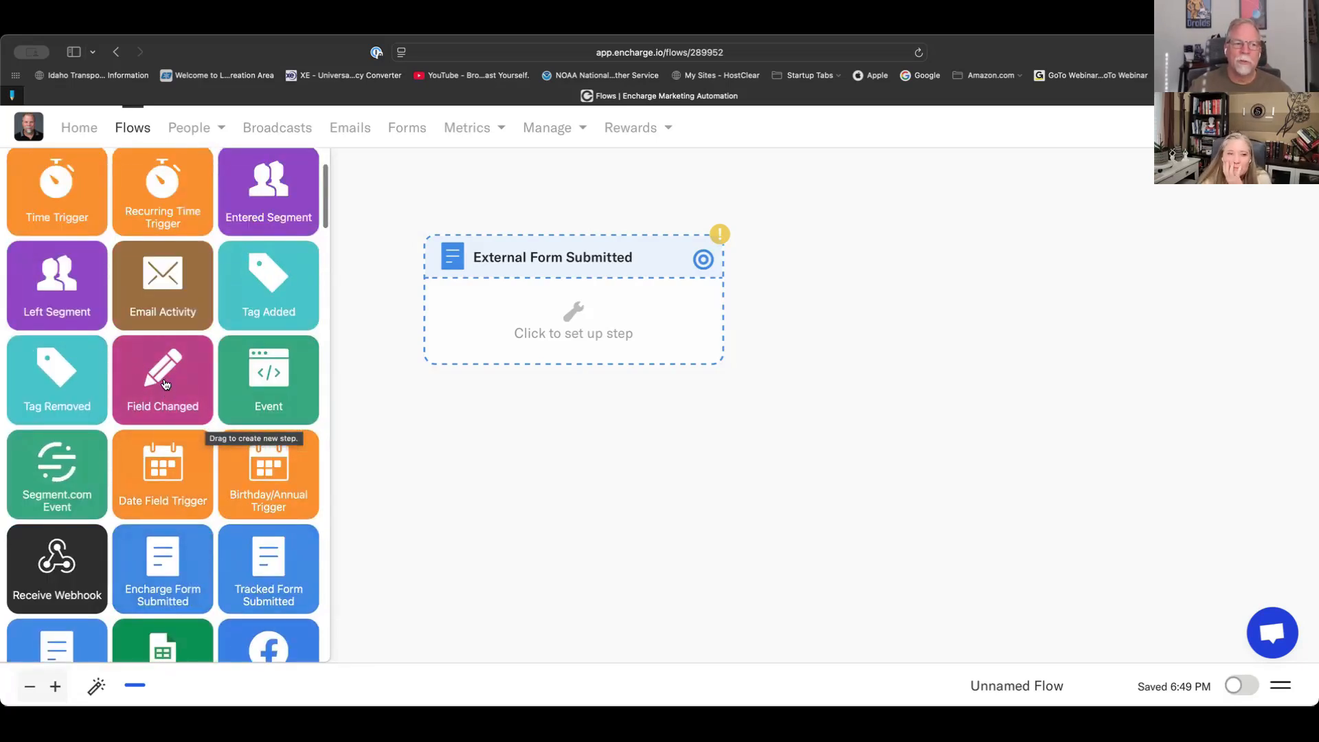
scroll(148, 367, "up", 2)
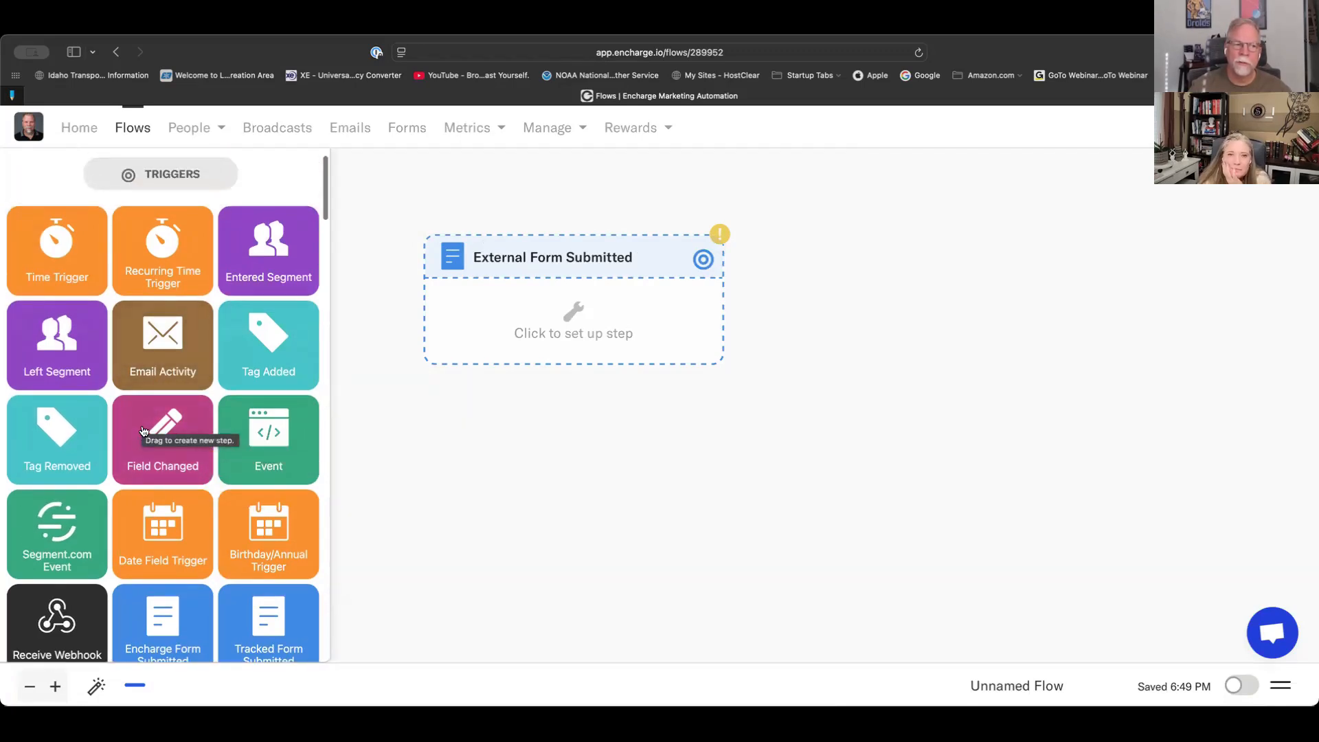
- Try adding an Email Activity trigger beside the form trigger, based on the email "More resources on [topic of the guide]"
left_click_drag(163, 344, 951, 342)
left_click(1002, 354)
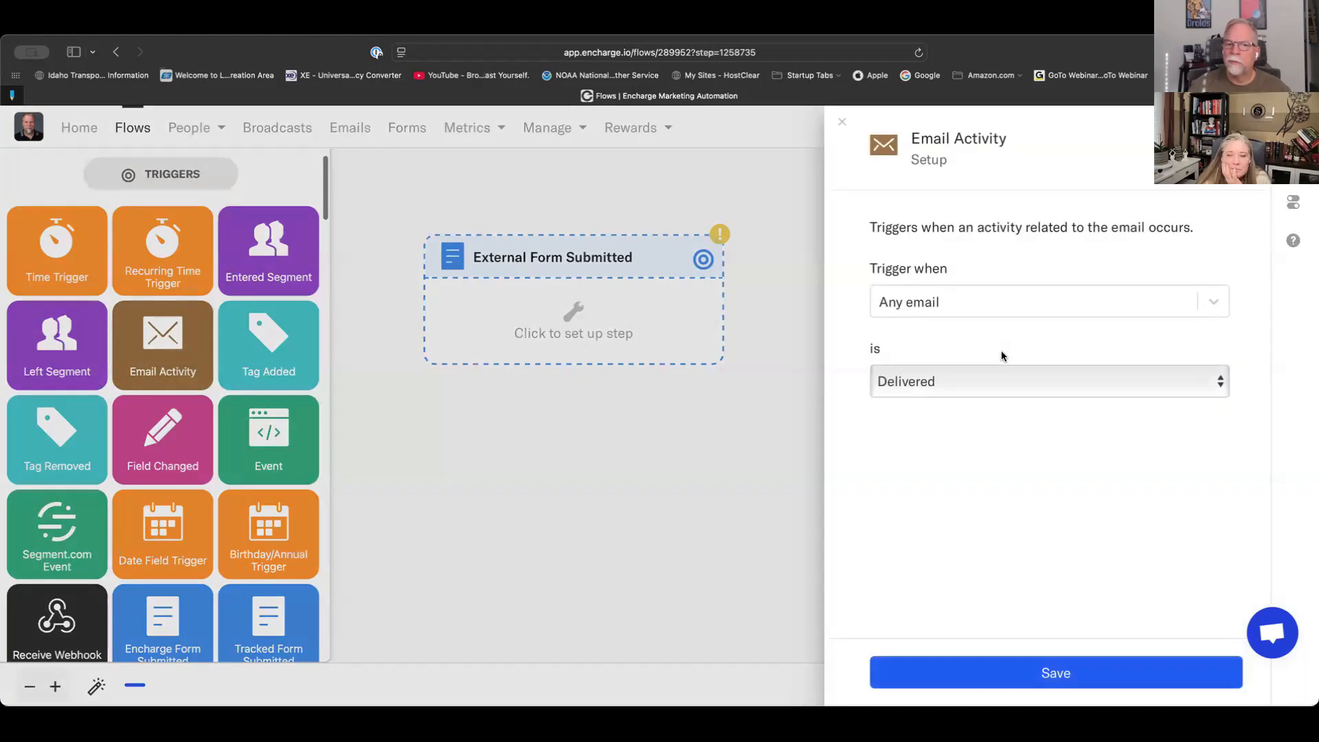
left_click(1006, 309)
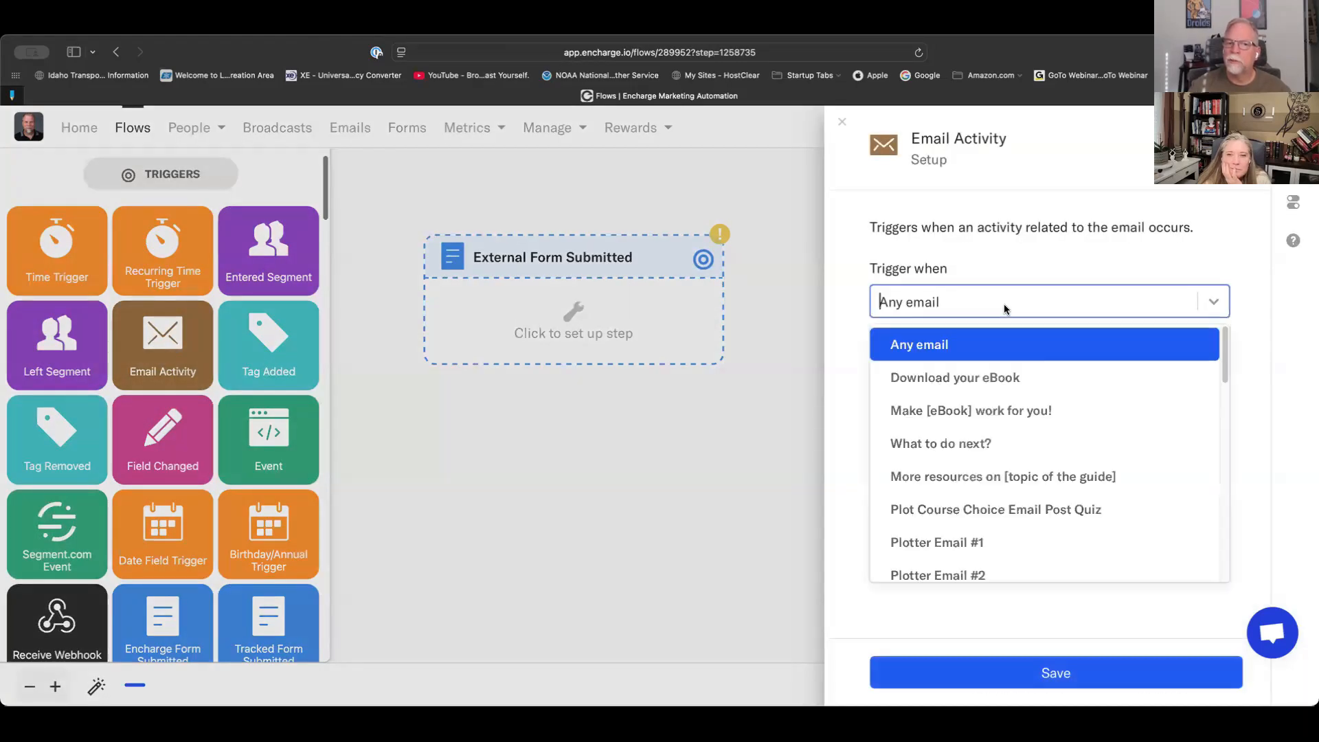
left_click(1001, 477)
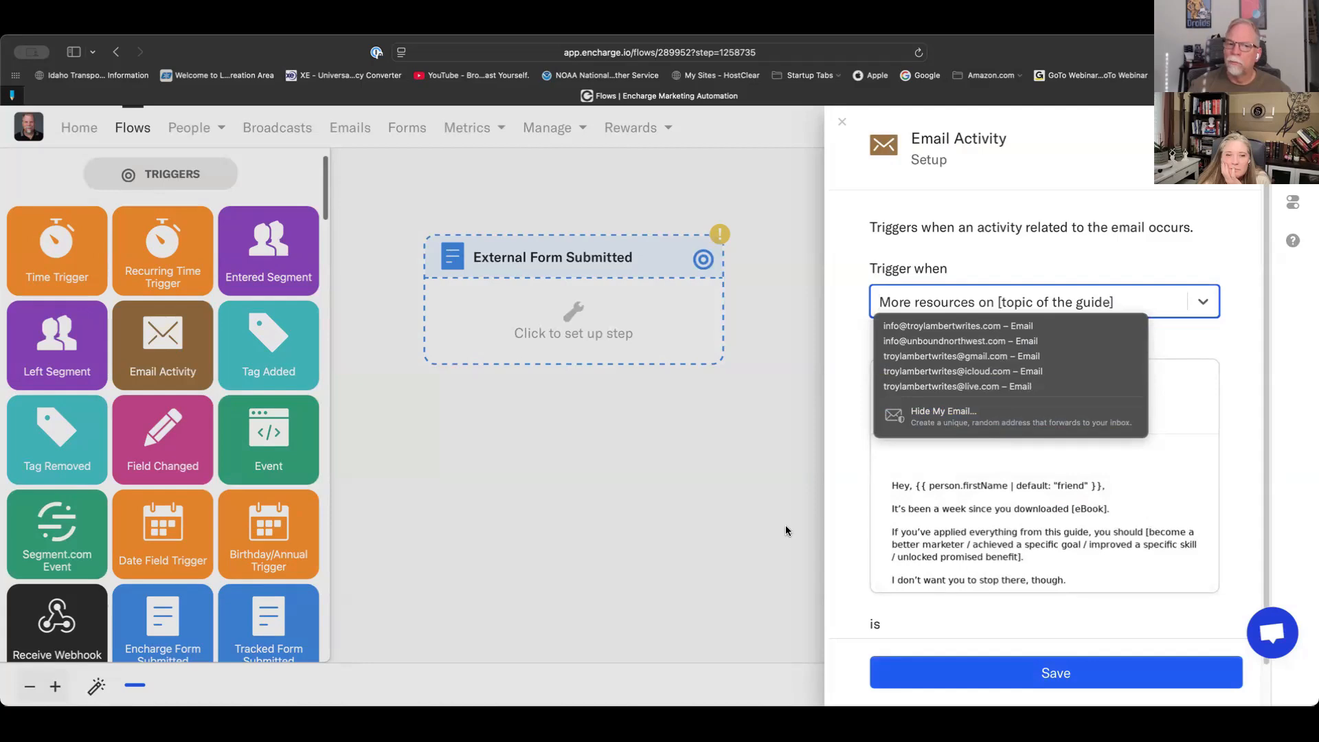
left_click(814, 523)
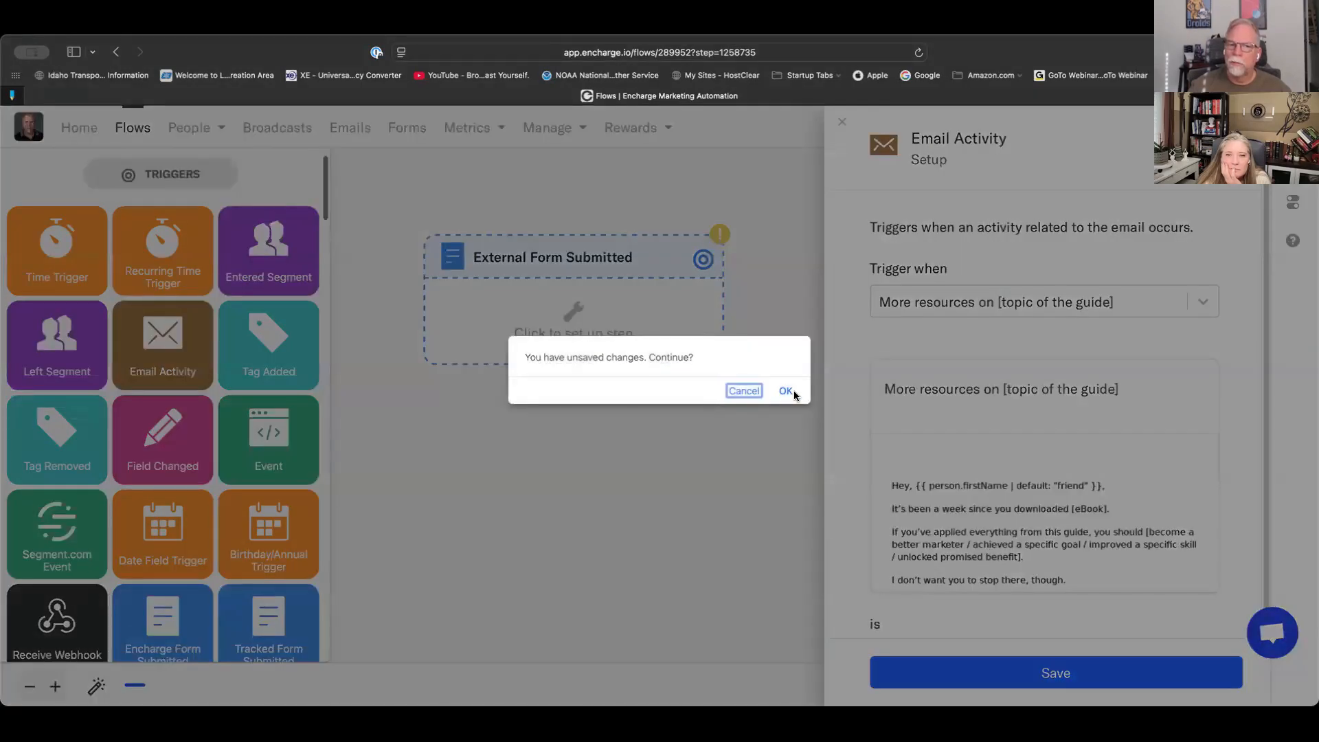
left_click(742, 390)
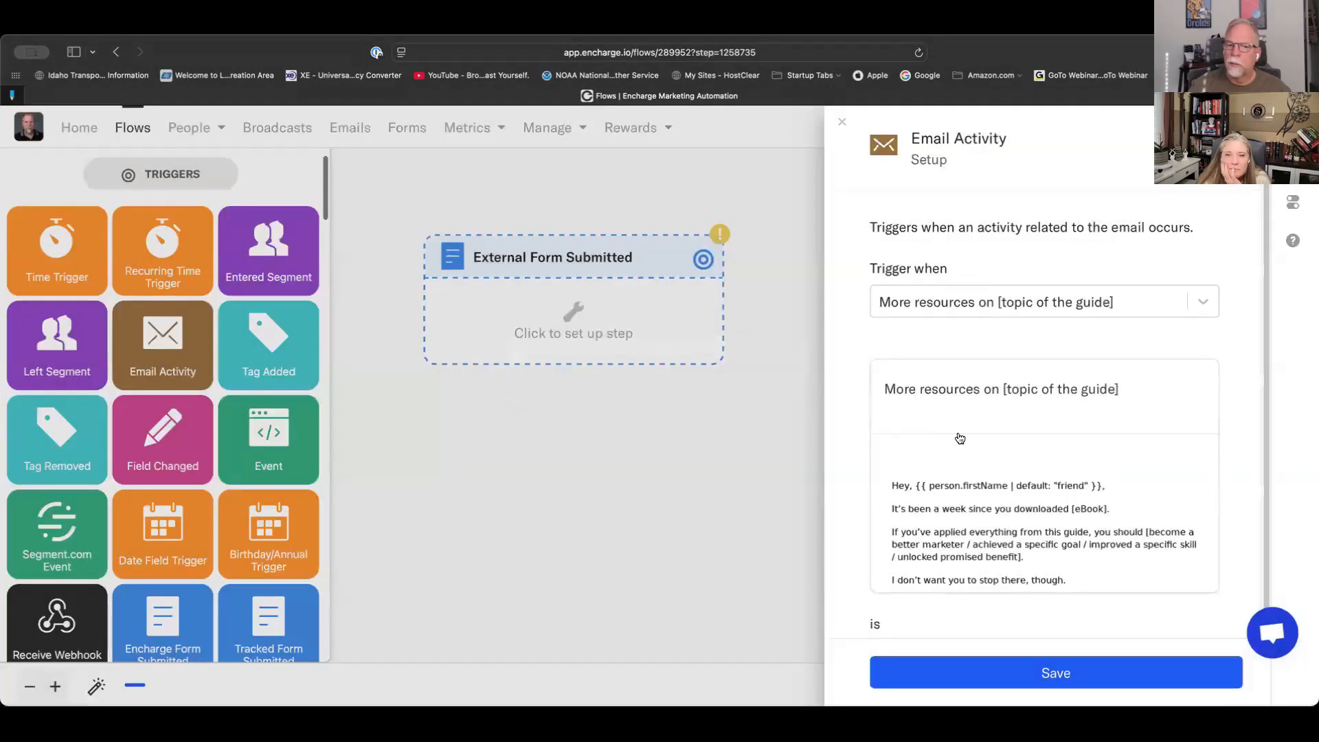
scroll(962, 439, "down", 1)
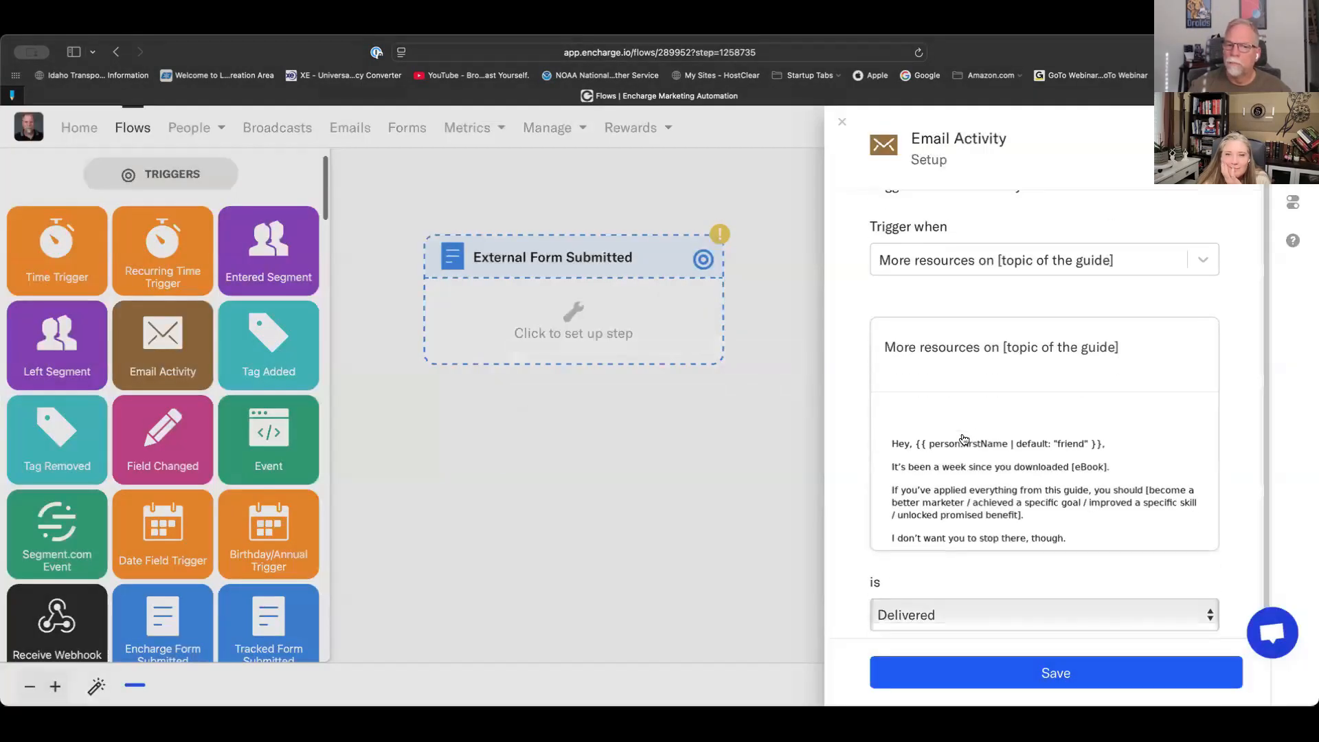
- Review the activity options for the Email Activity trigger, discard its unsaved setup and delete the trigger from the flow
left_click(999, 607)
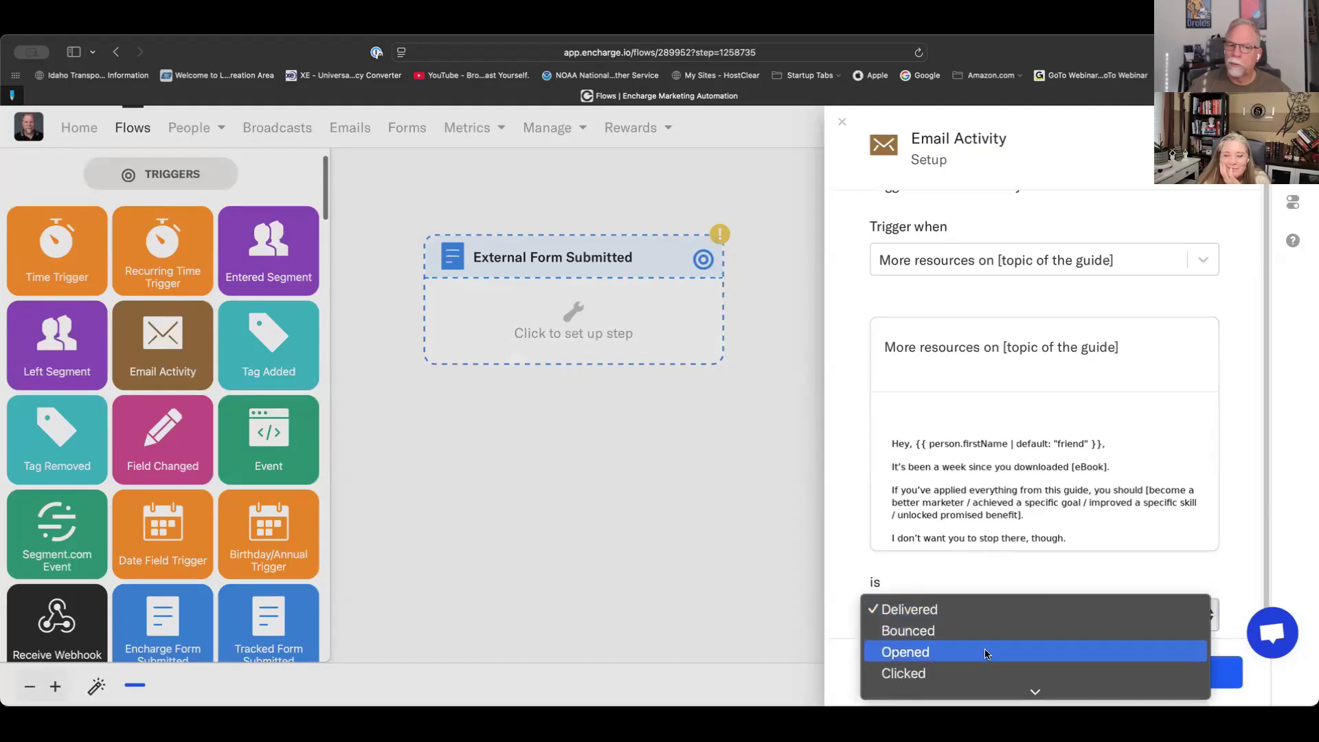
scroll(988, 655, "down", 1)
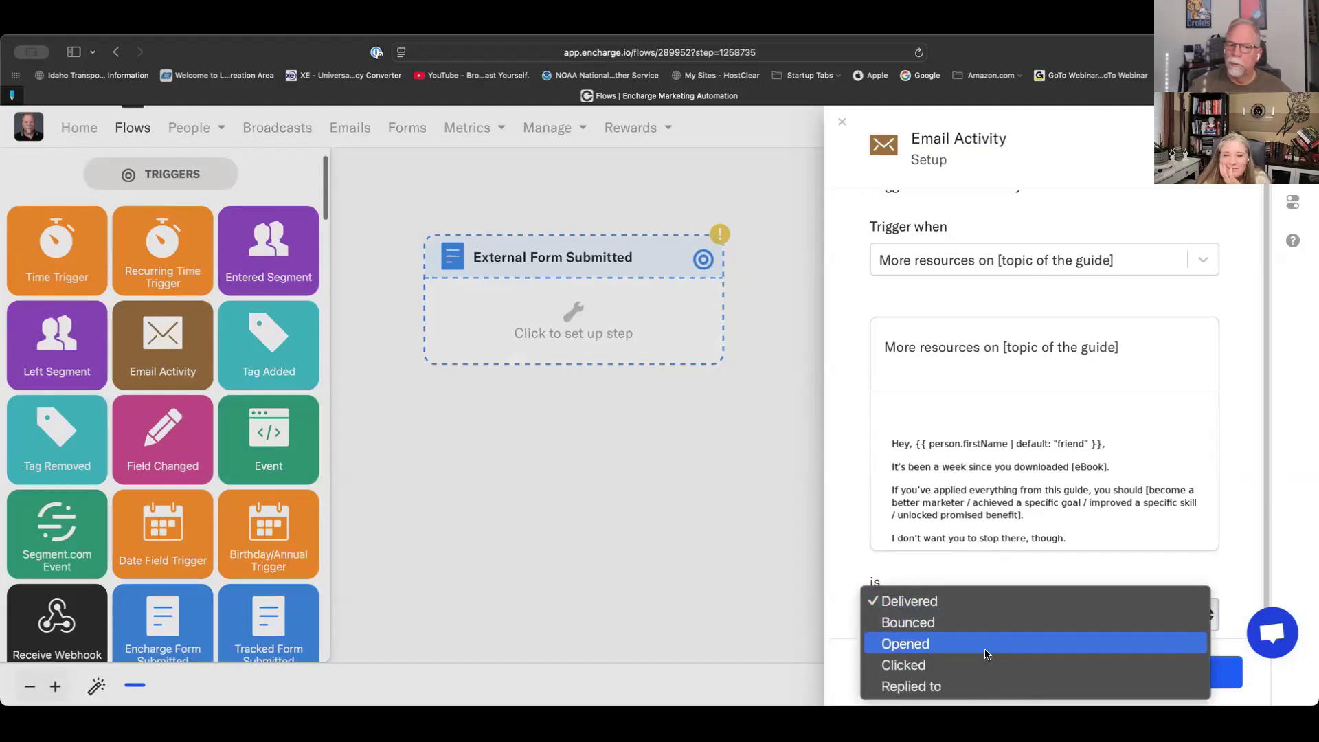
left_click(976, 577)
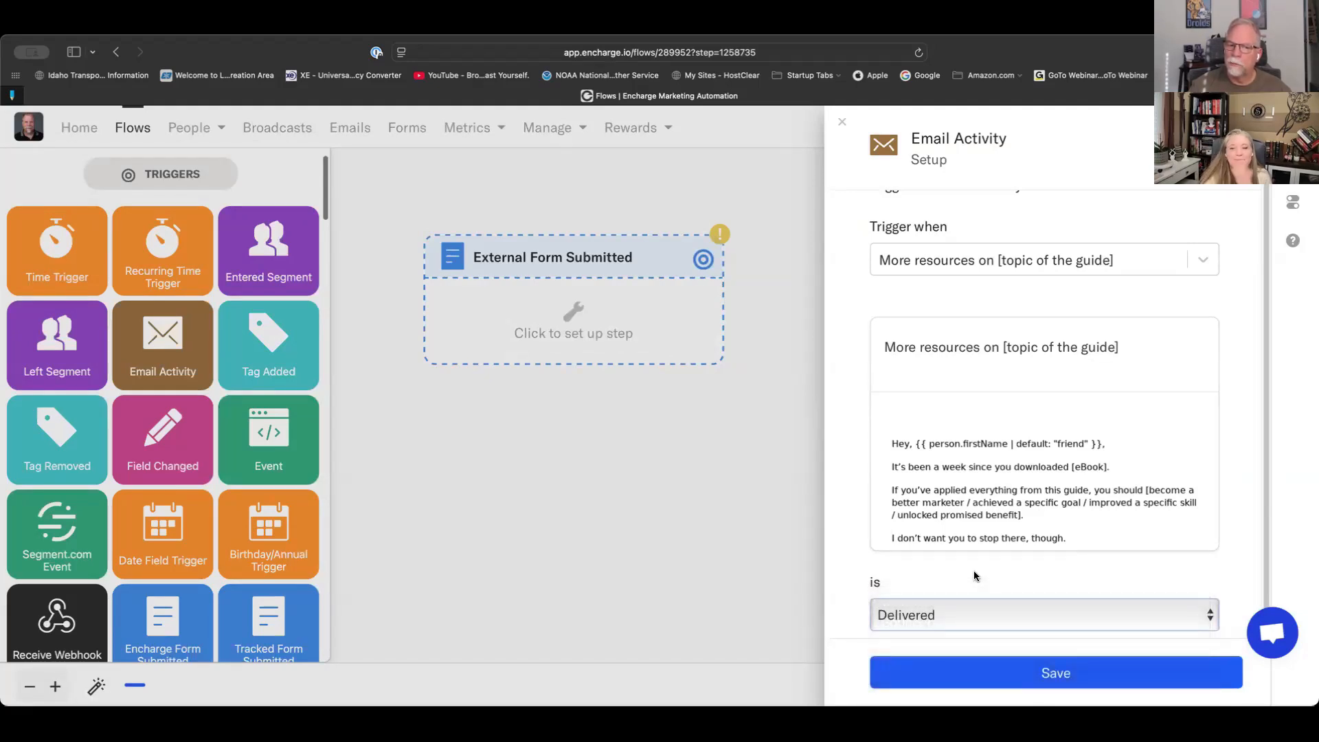
left_click(843, 123)
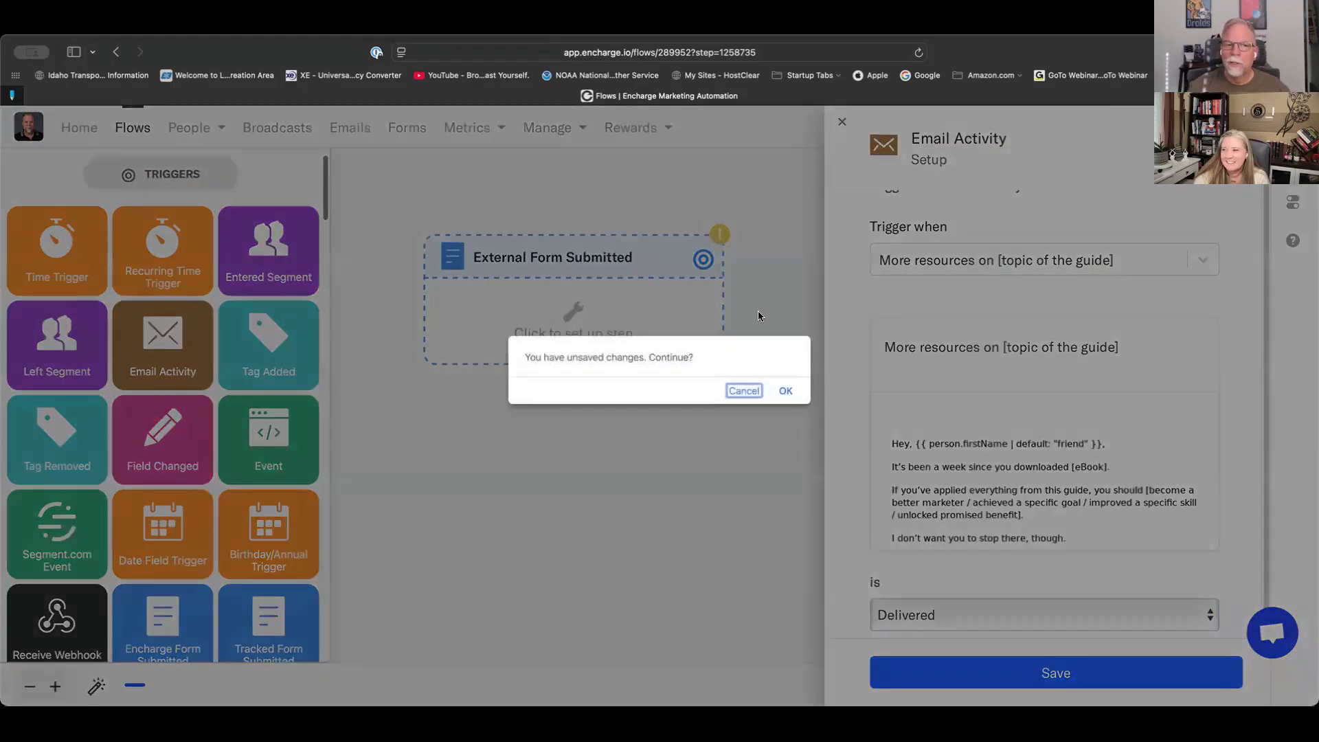
left_click(785, 391)
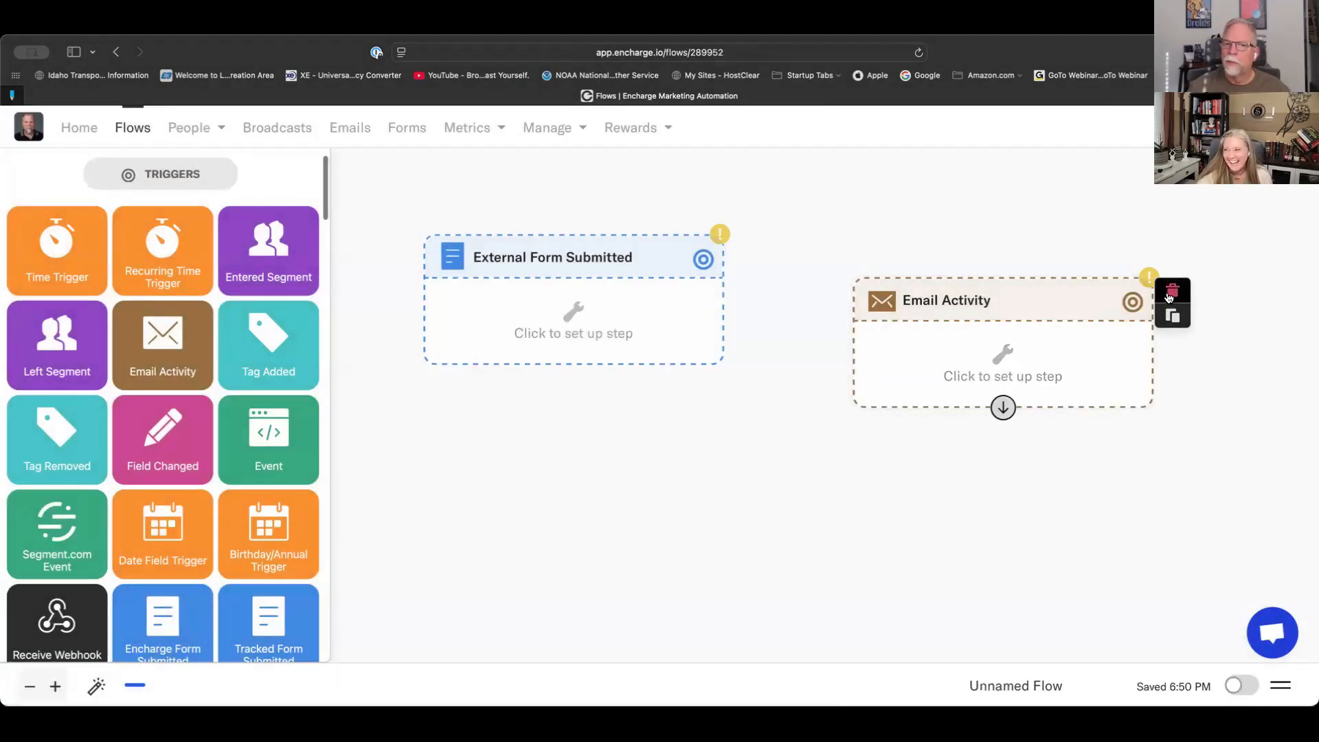
left_click(1172, 291)
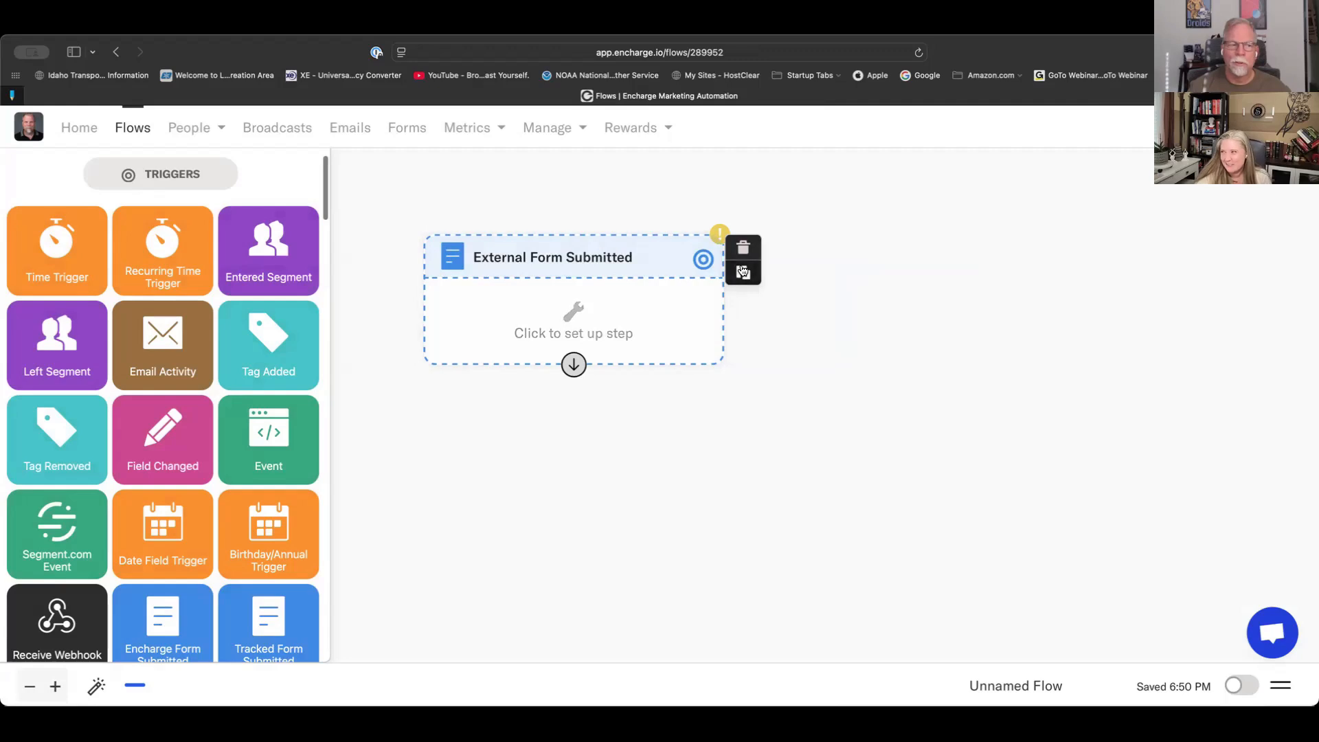
- Duplicate the External Form Submitted trigger twice and arrange the three triggers side by side in a row
left_click(743, 272)
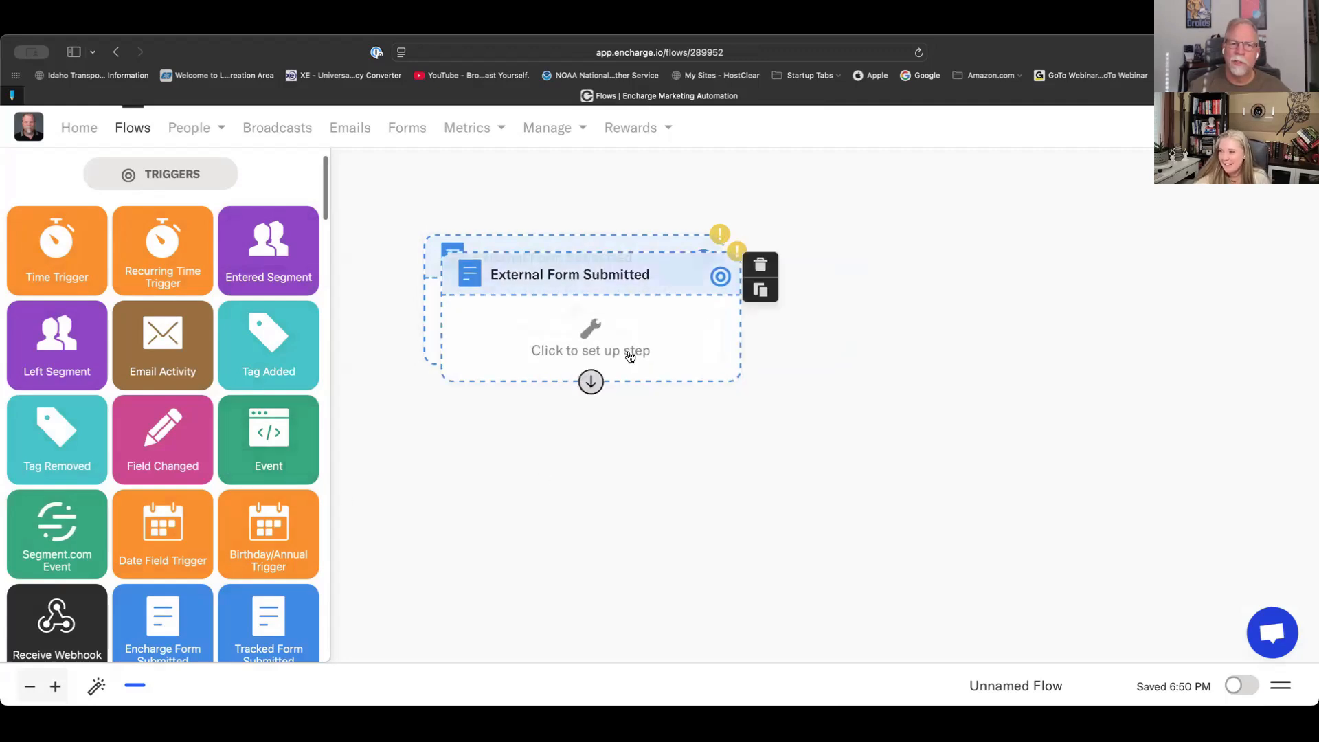
left_click_drag(633, 287, 960, 259)
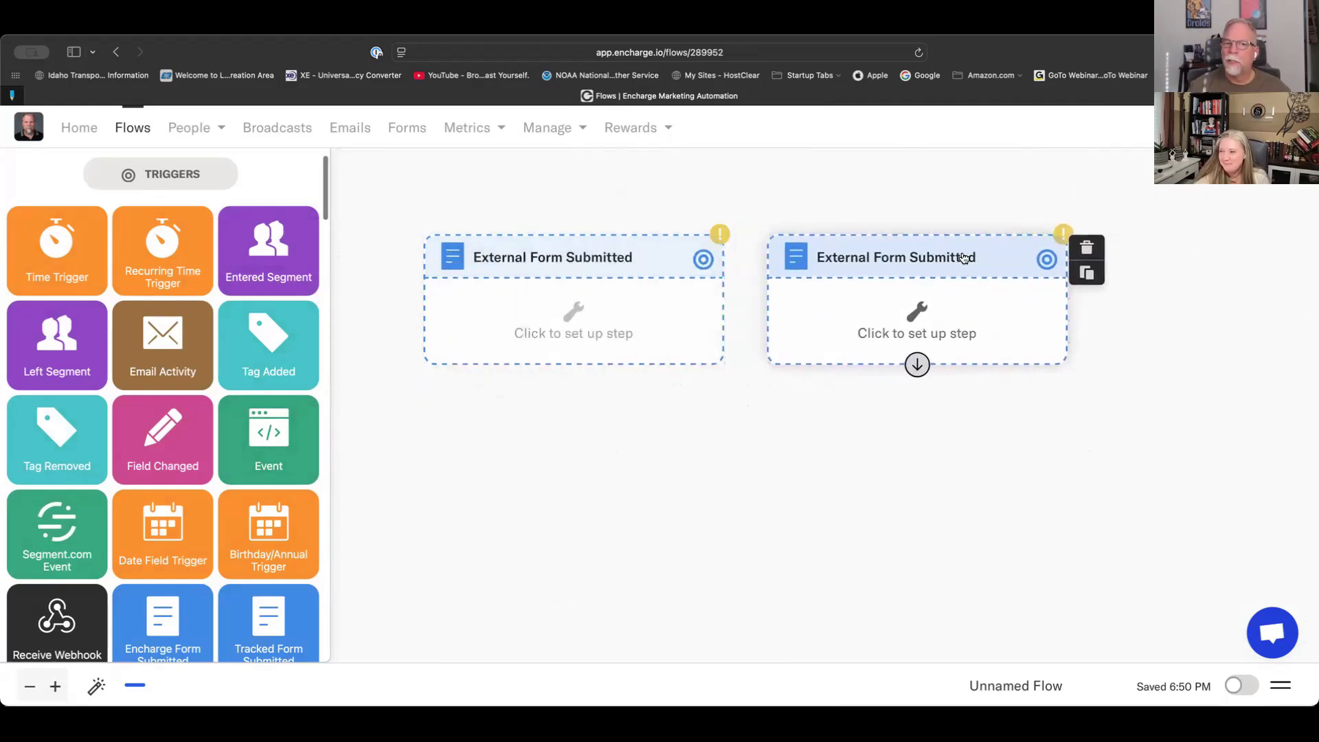
left_click(1094, 283)
left_click_drag(986, 323, 1273, 263)
scroll(1076, 526, "down", 1)
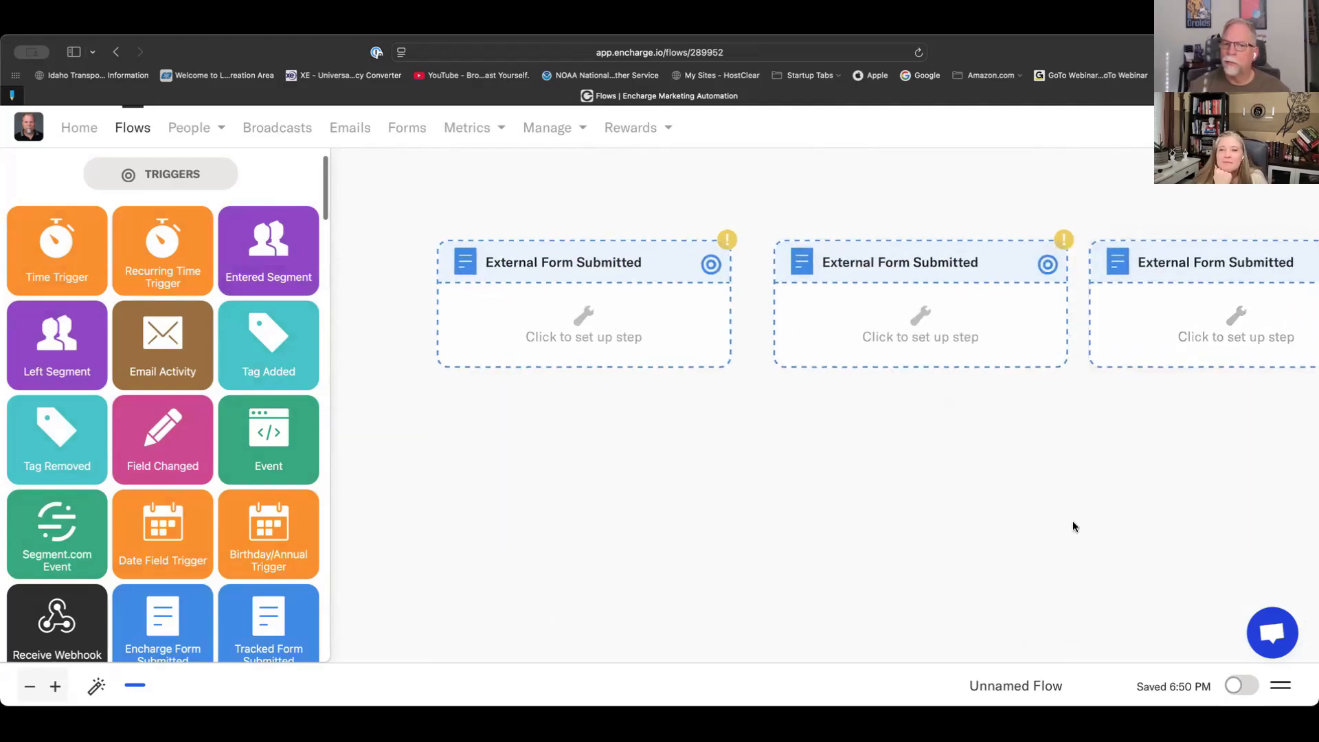
left_click_drag(1075, 526, 972, 507)
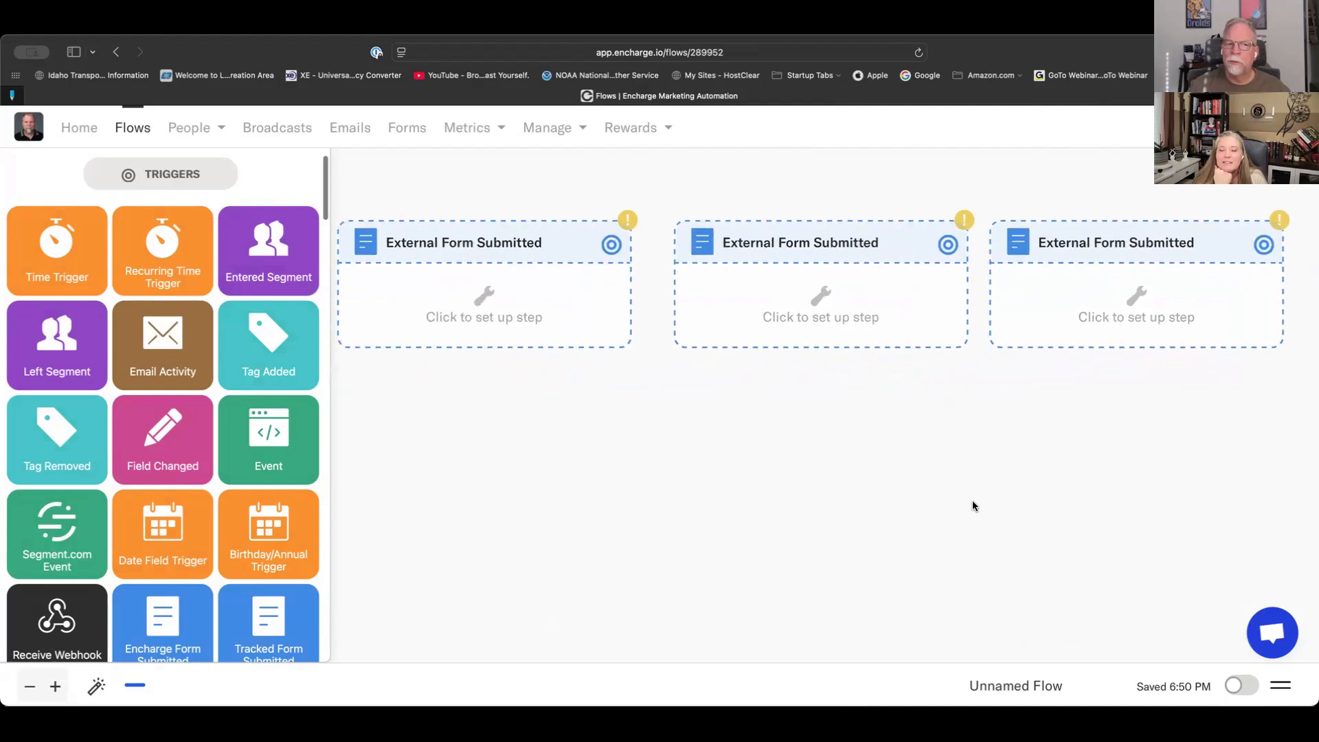
scroll(958, 505, "down", 3)
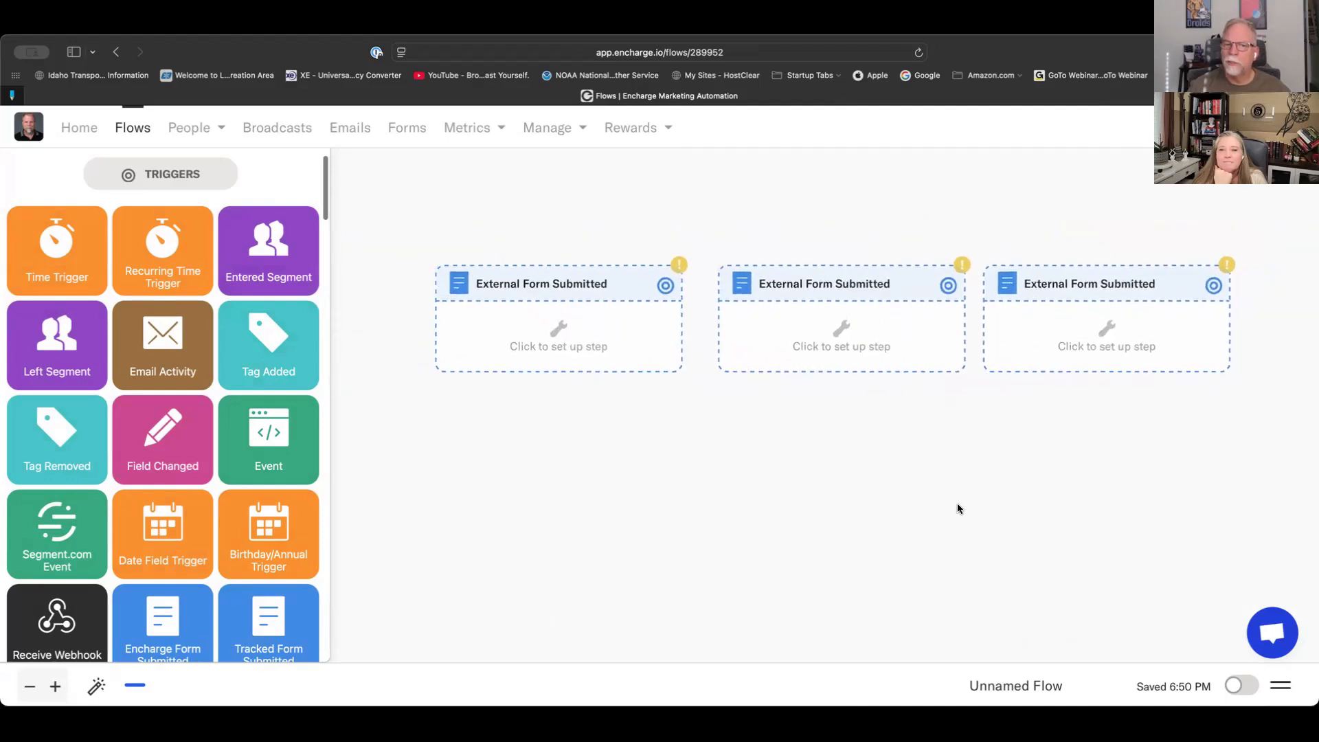
scroll(958, 504, "up", 1)
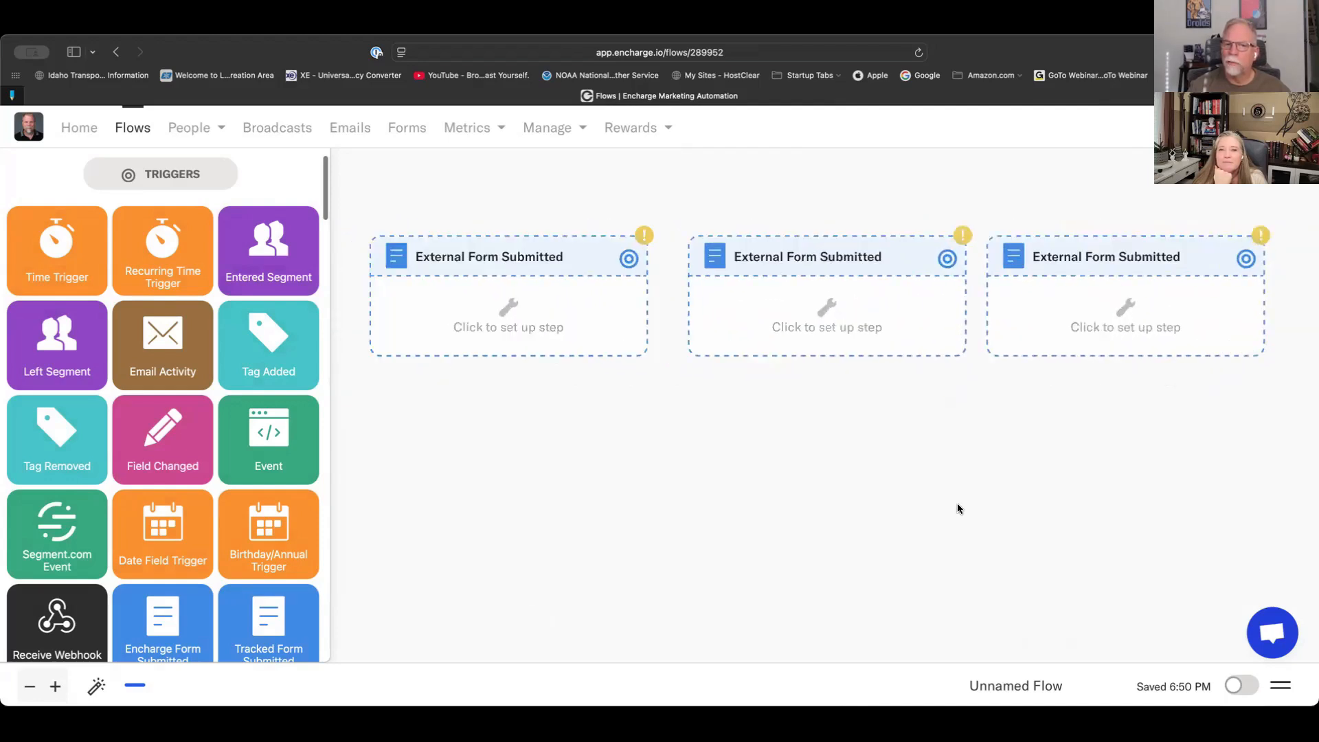
mouse_move(924, 477)
left_mouse_down()
mouse_move(674, 527)
mouse_move(927, 463)
left_mouse_up()
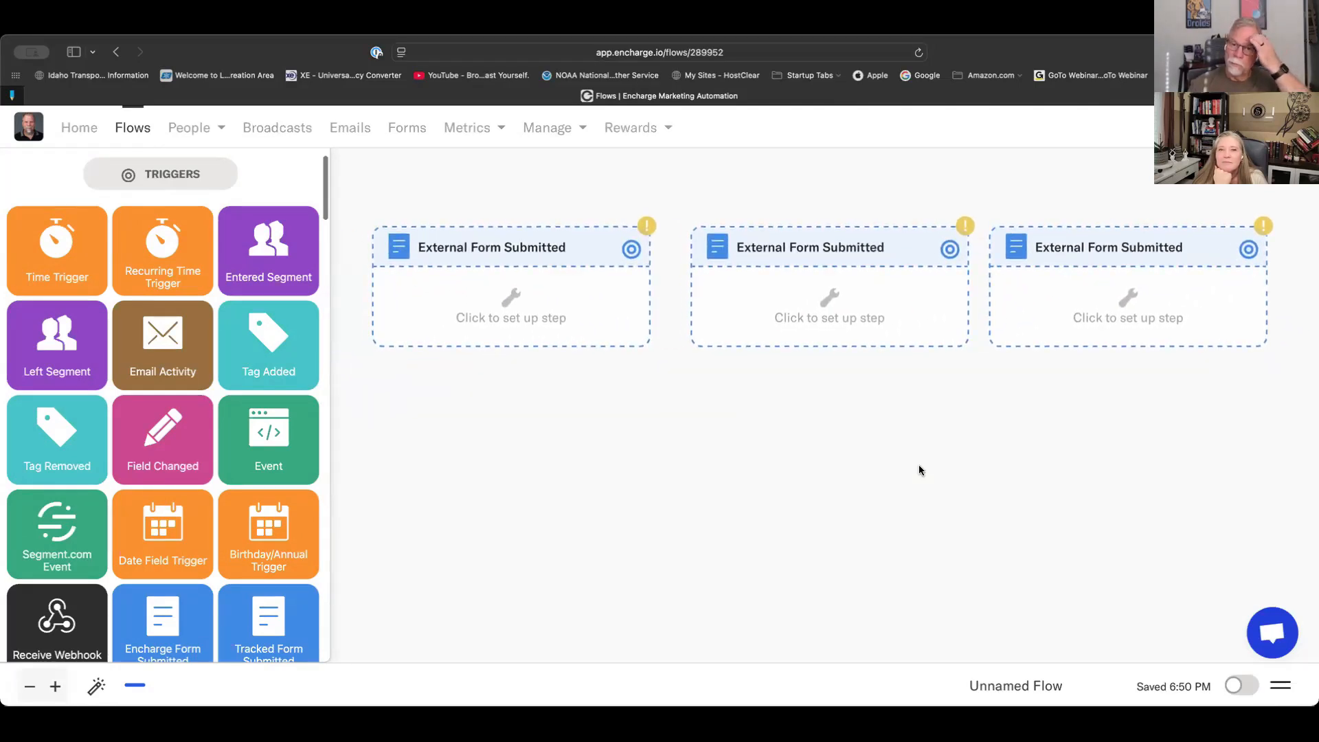
- Rename the unnamed flow as "Name This"
left_click(1034, 685)
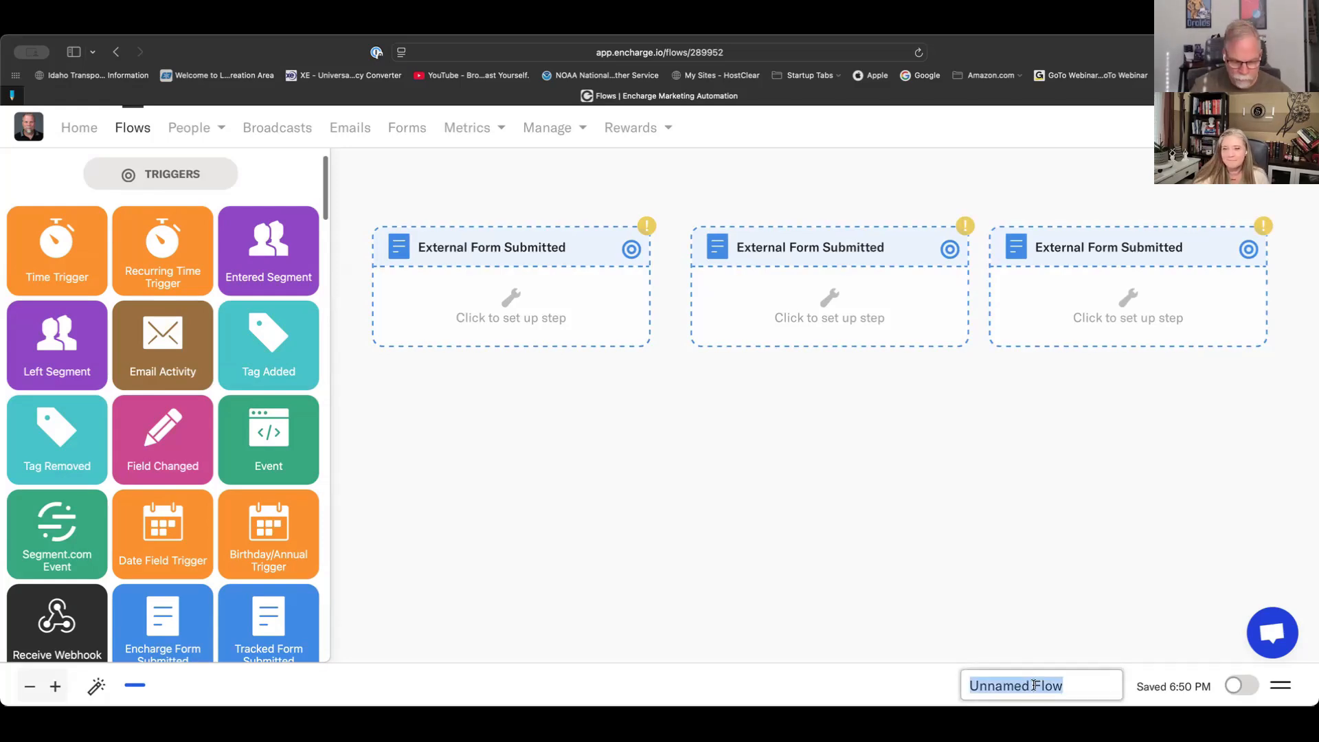
type("Name This")
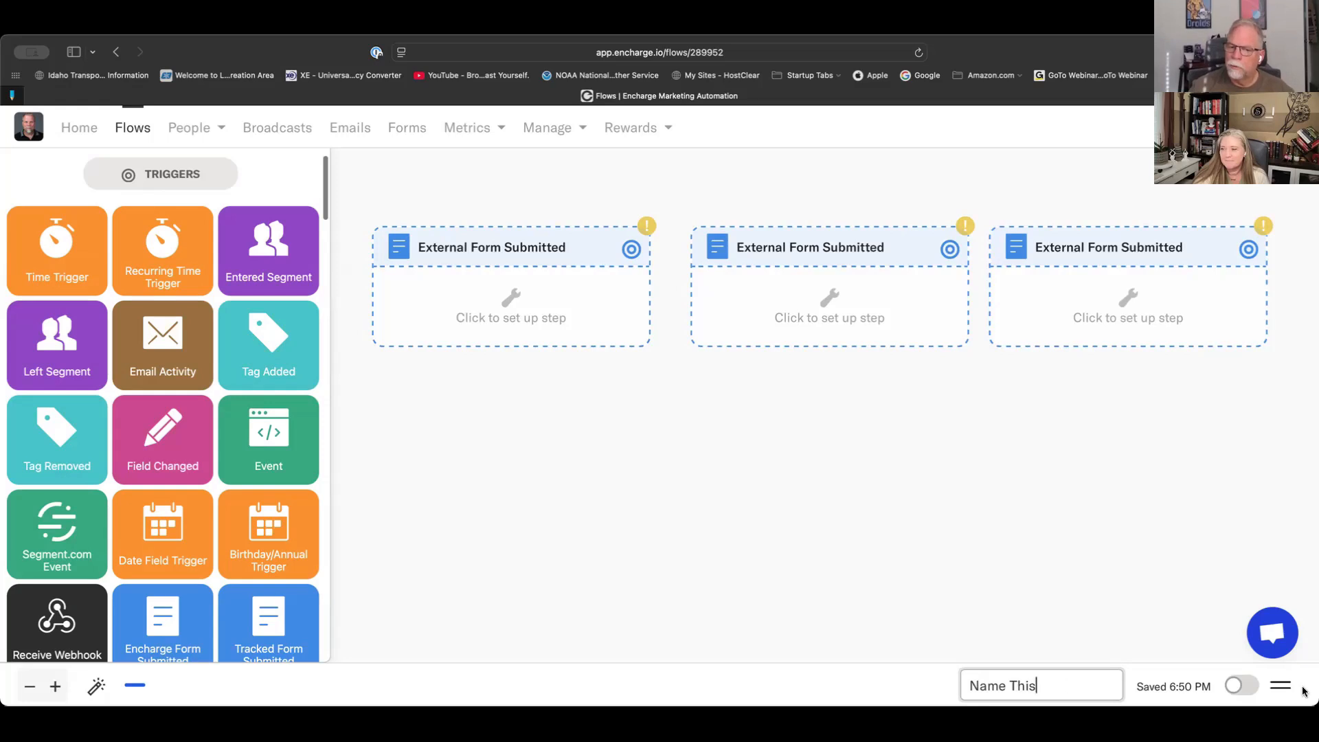
left_click(1104, 617)
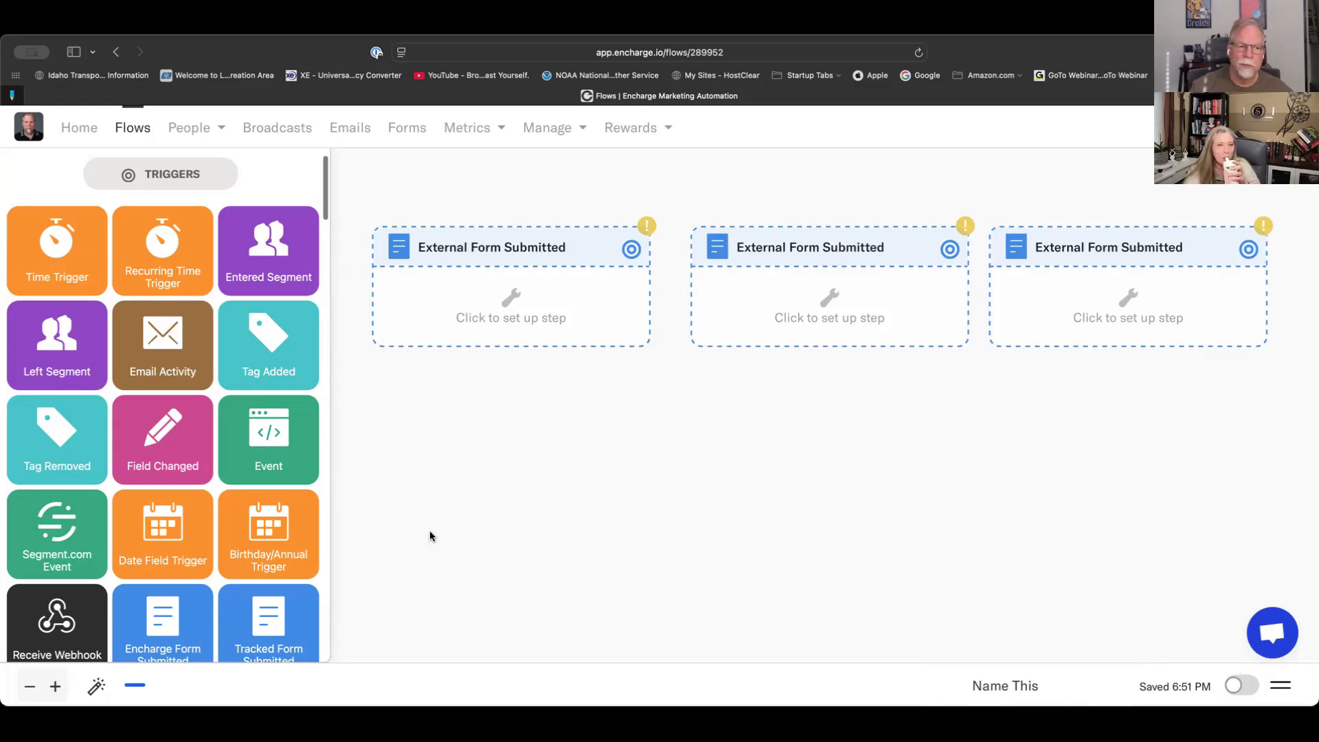
- Add an A/B Test action below the middle External Form Submitted trigger and connect the trigger to it
scroll(430, 537, "down", 1)
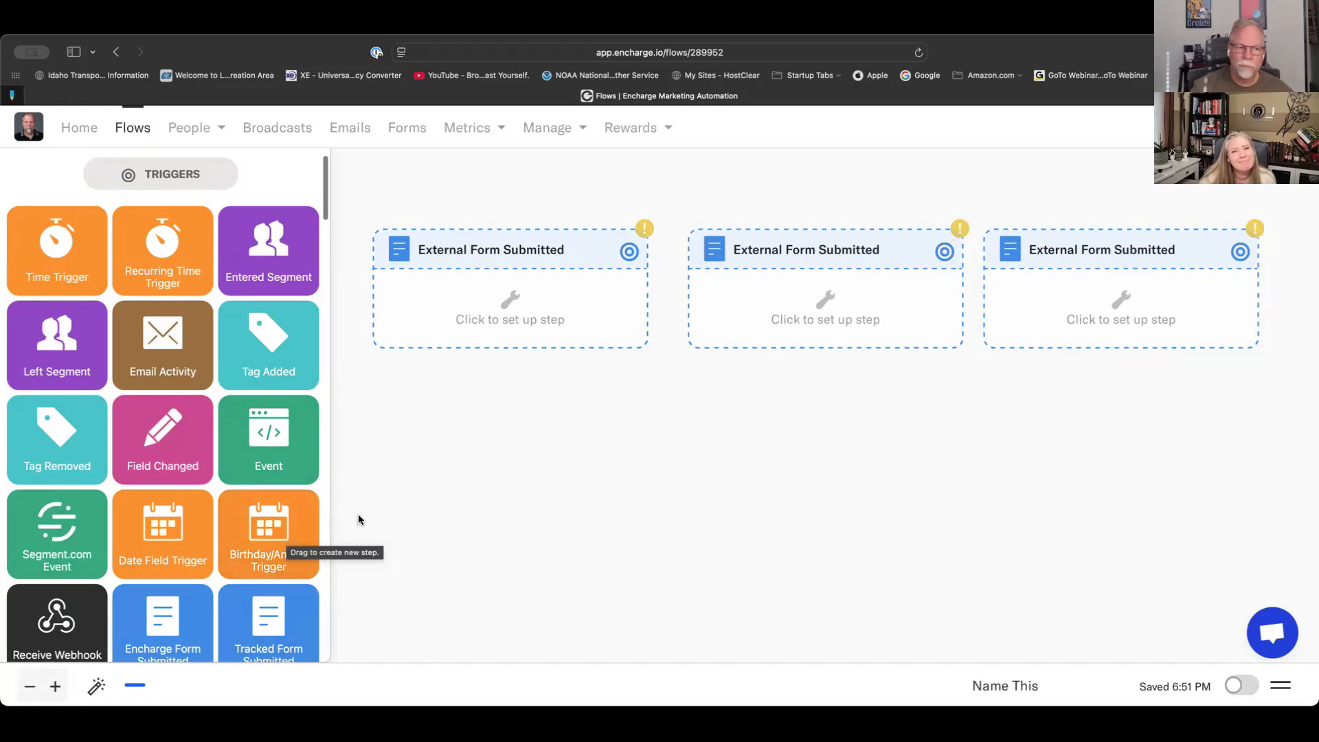
scroll(359, 519, "down", 2)
scroll(359, 519, "up", 3)
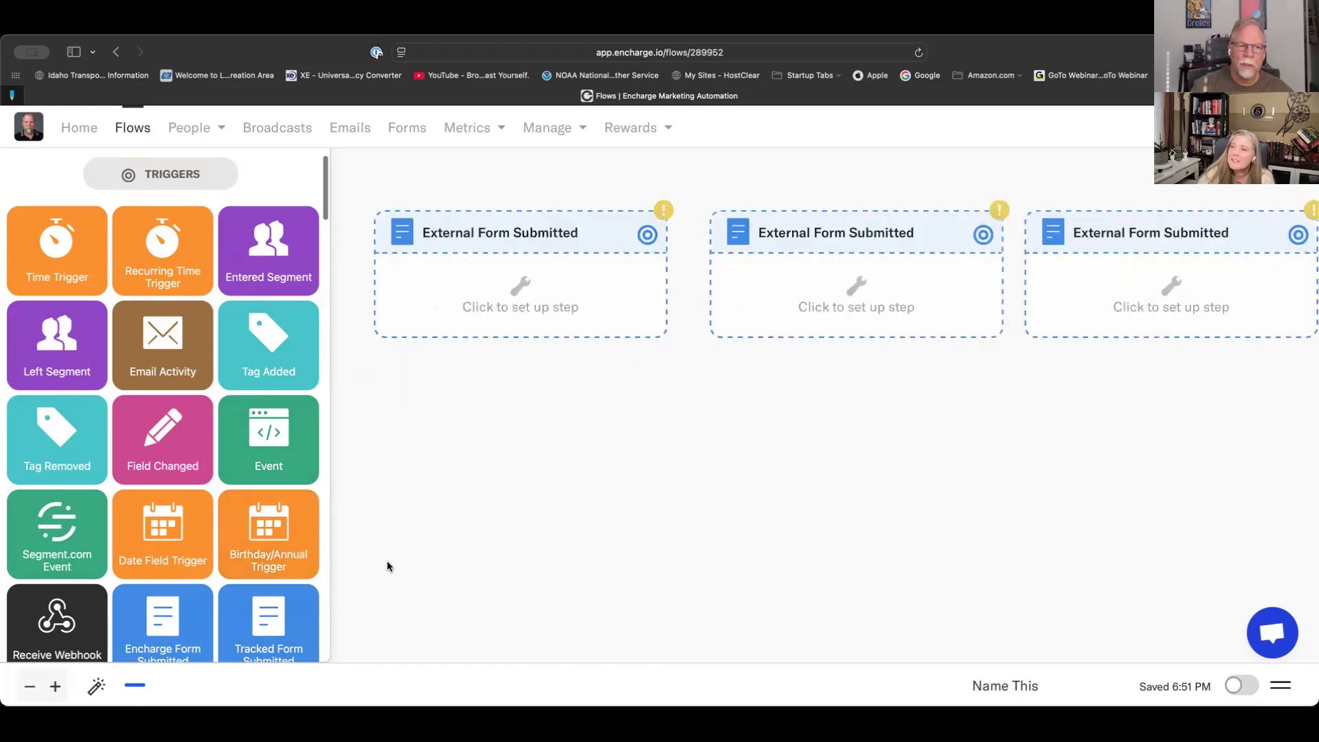
scroll(266, 574, "down", 7)
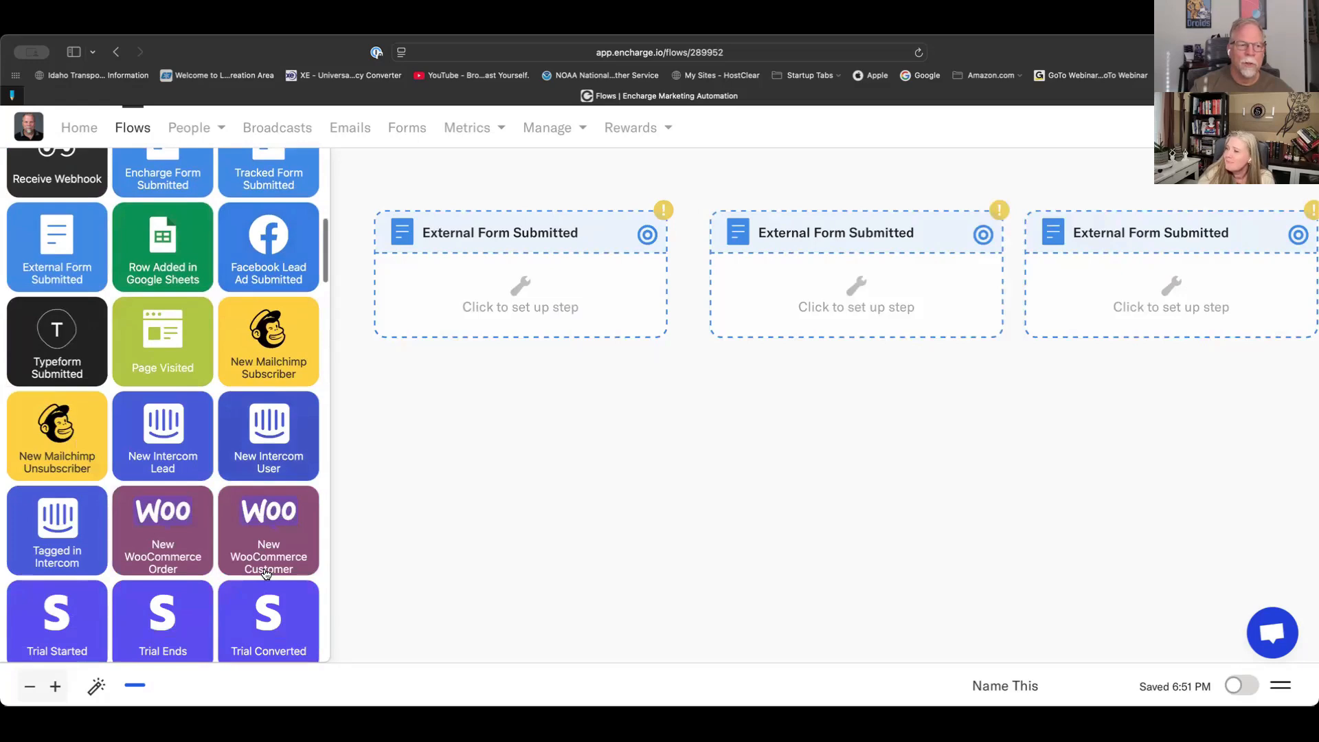
scroll(266, 572, "down", 12)
scroll(260, 565, "down", 14)
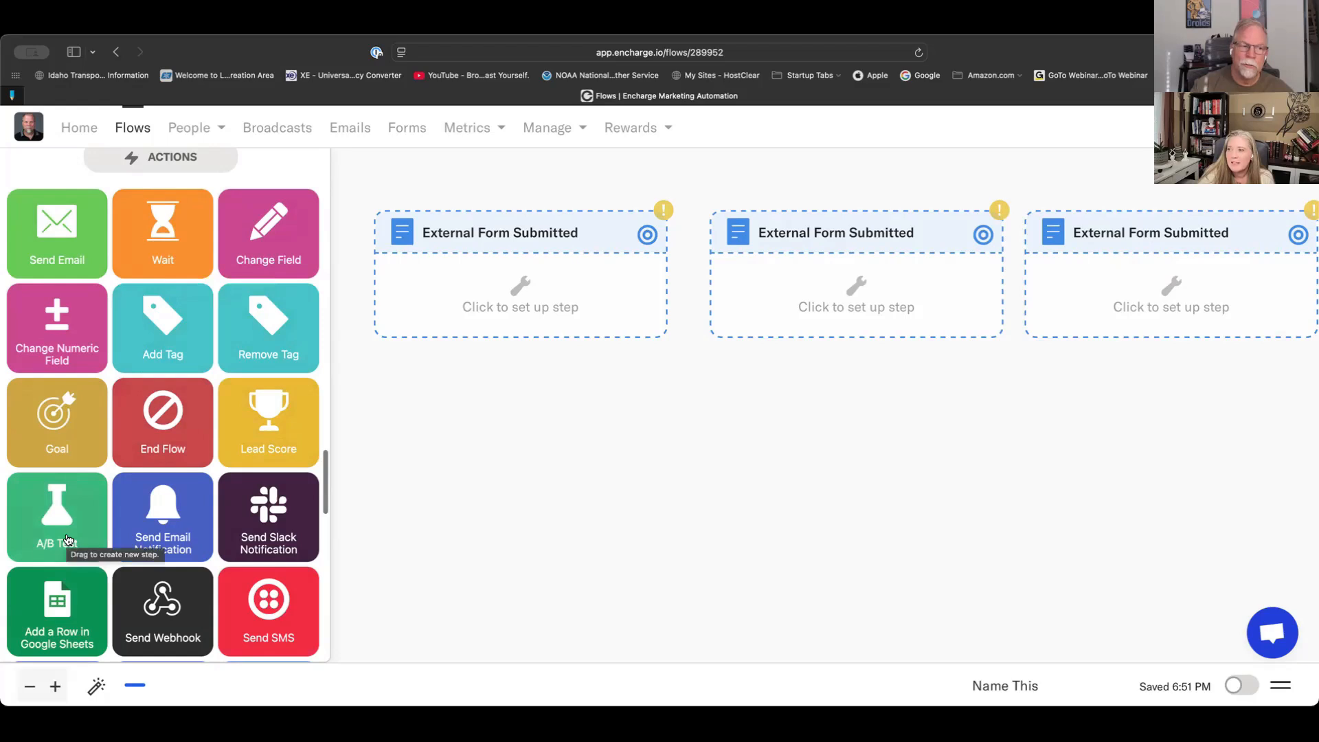
left_click_drag(63, 522, 772, 412)
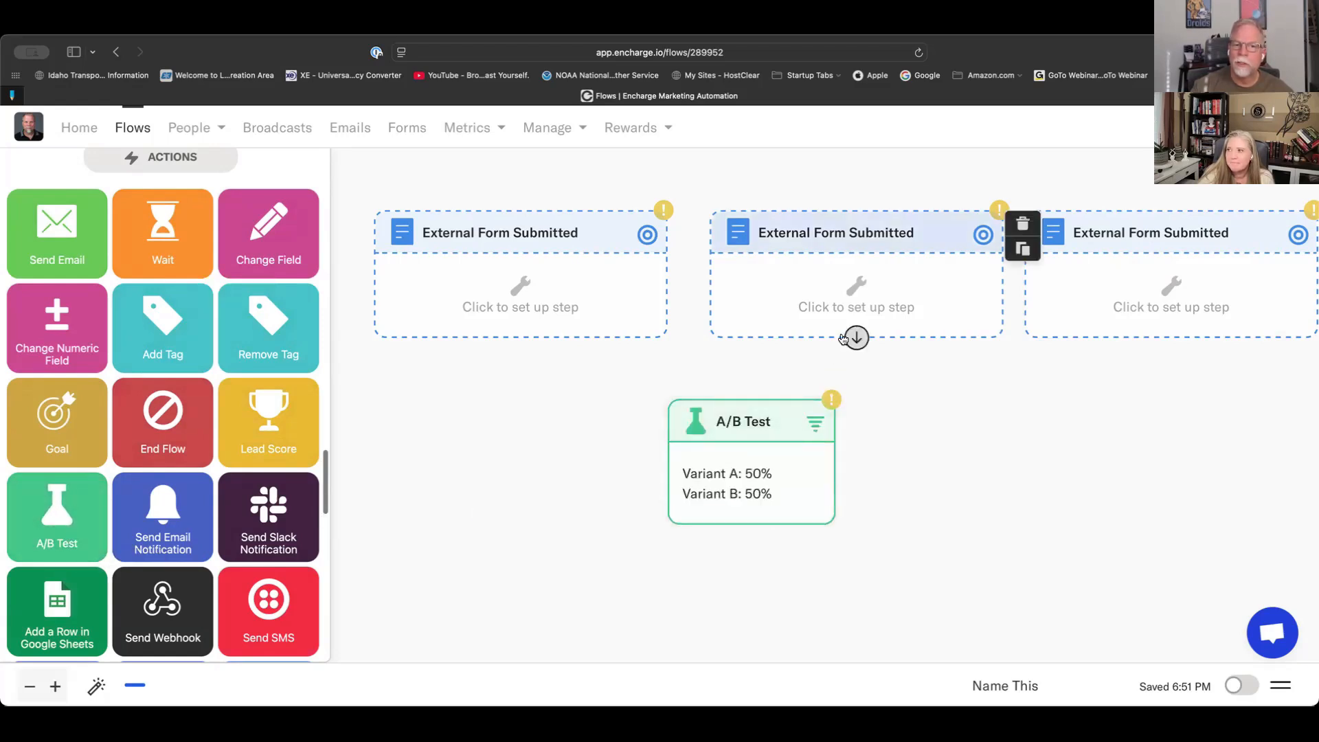
left_click_drag(855, 336, 787, 365)
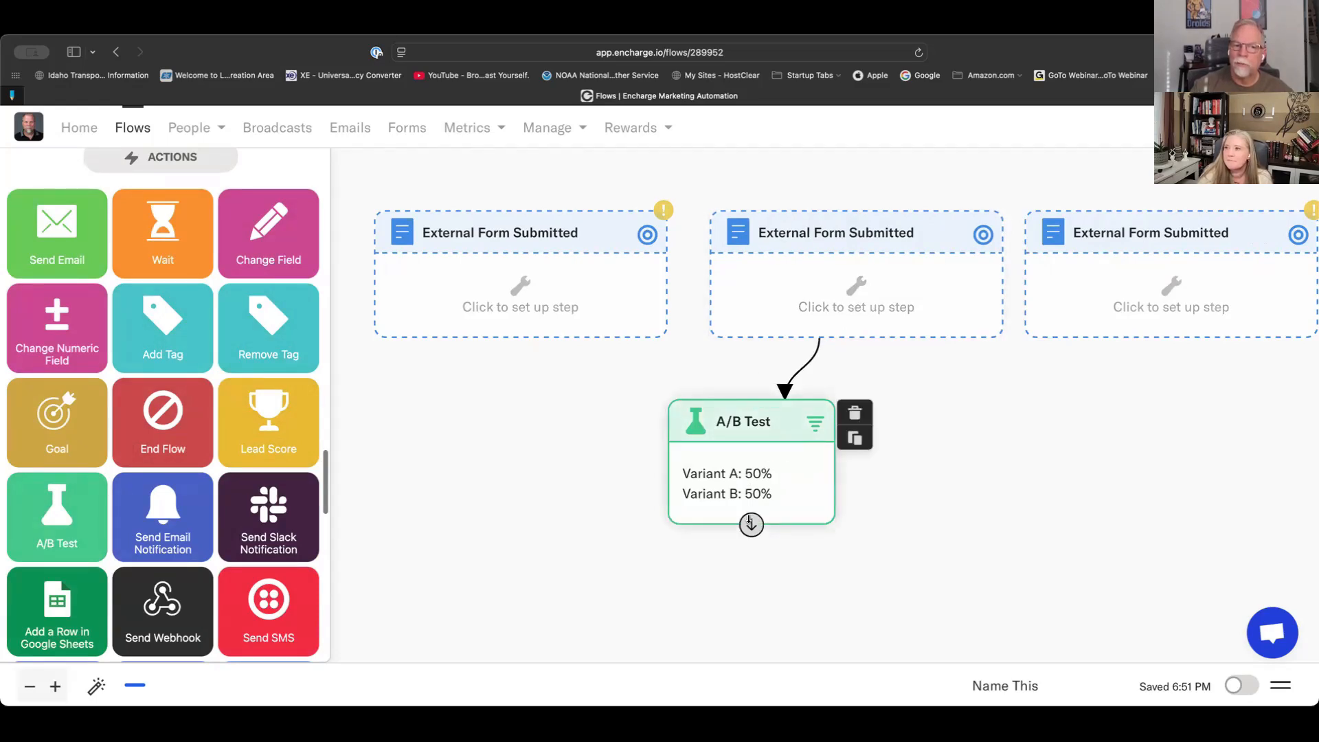
- Try a third variant in the A/B Test setup, remove it, and save the setup with only Variants A and B
left_click(757, 474)
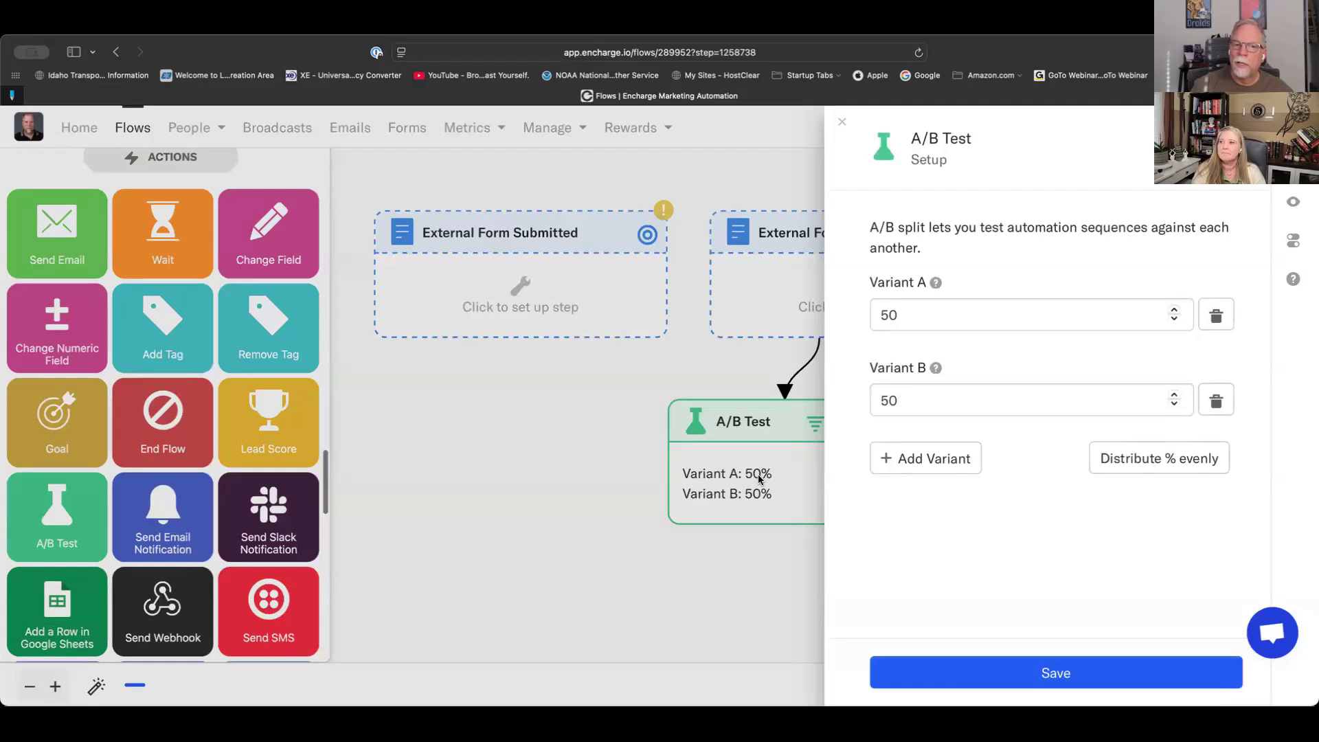
left_click(933, 462)
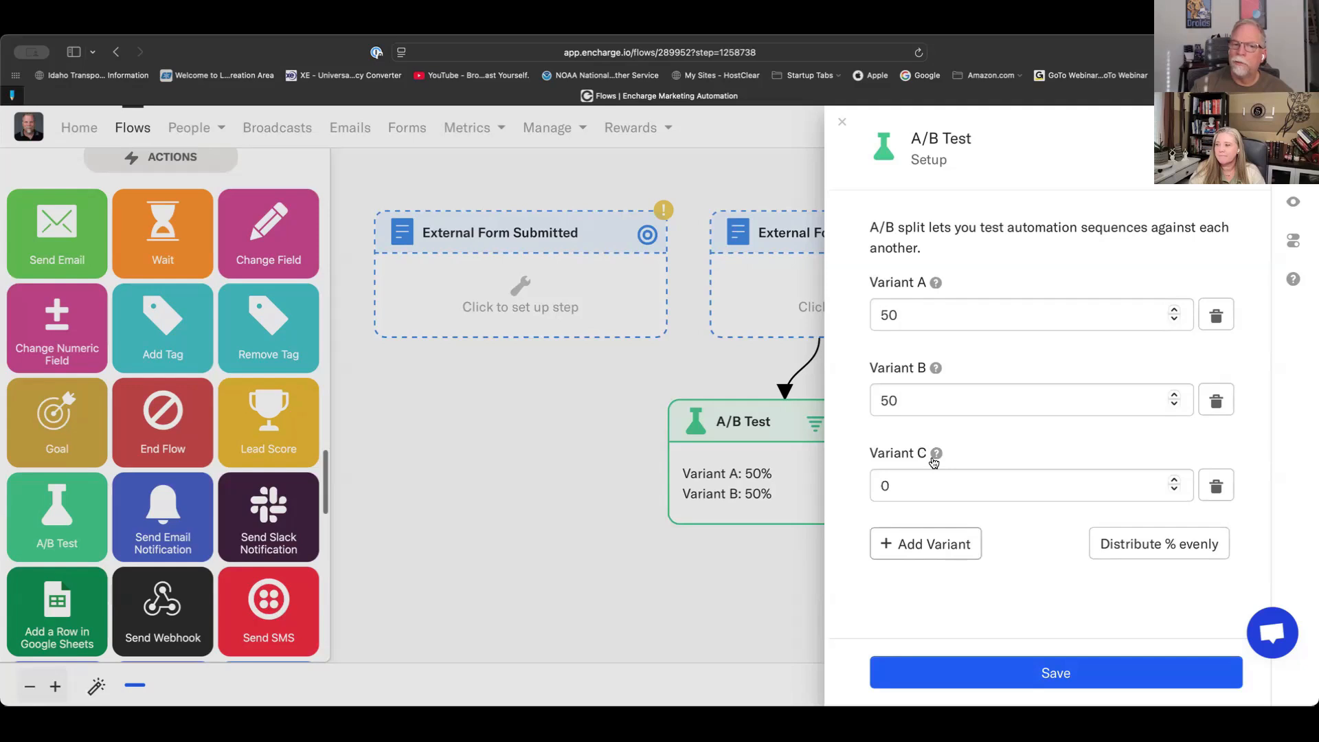
left_click(1216, 486)
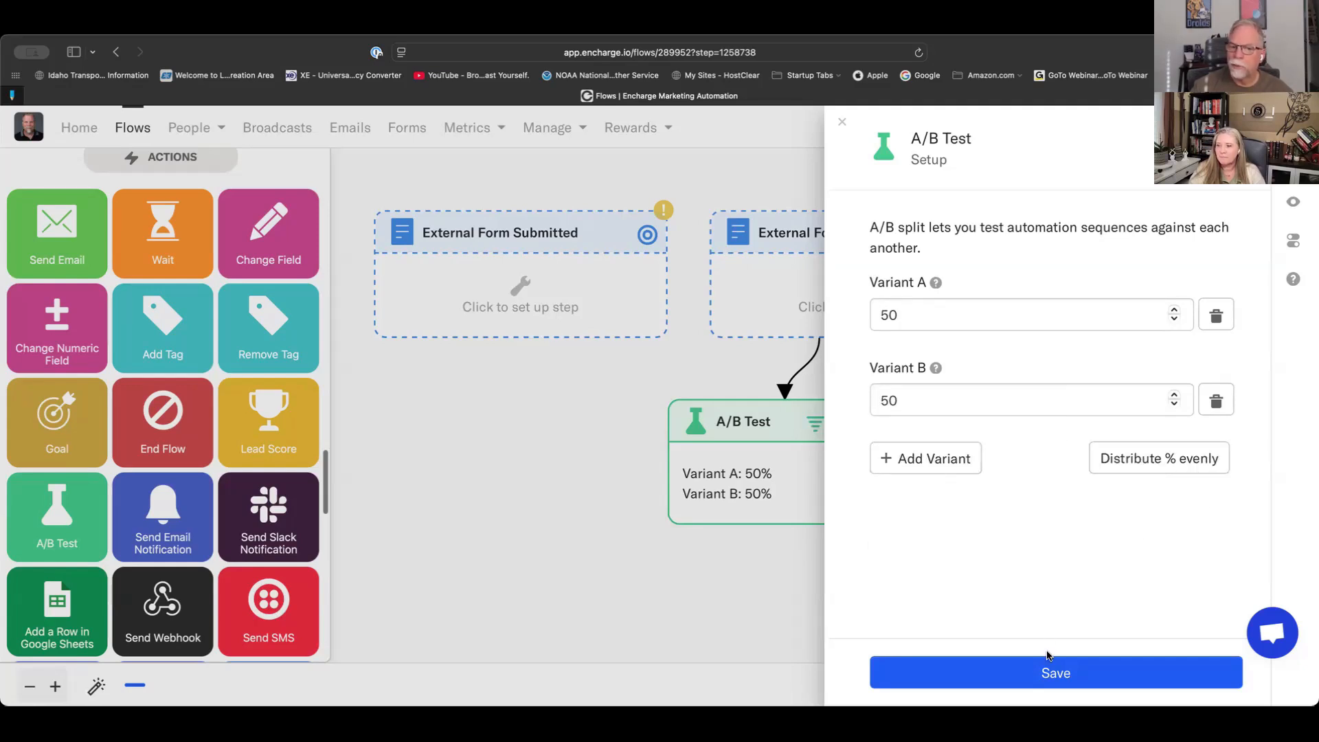
left_click(1037, 678)
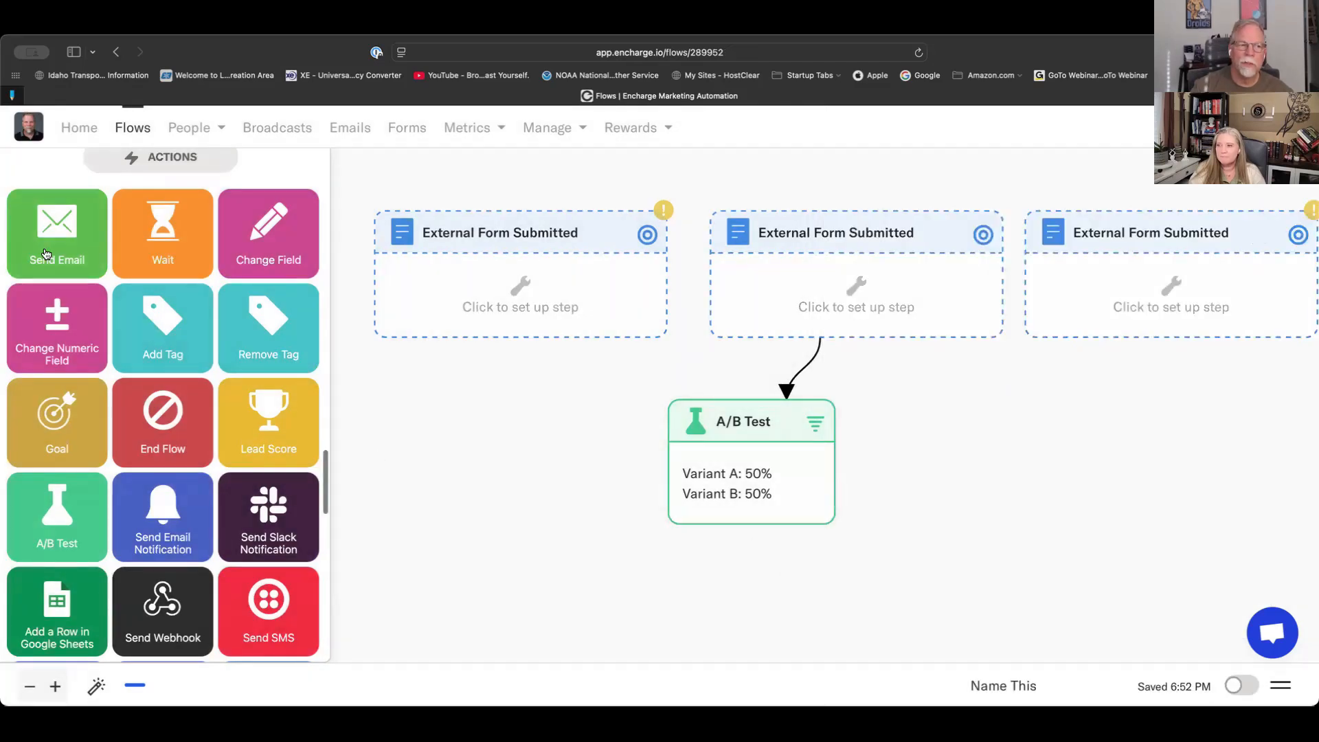
- Place two Send Email actions side by side below the A/B Test and route Variant B to the right-hand one
left_click_drag(43, 246, 585, 599)
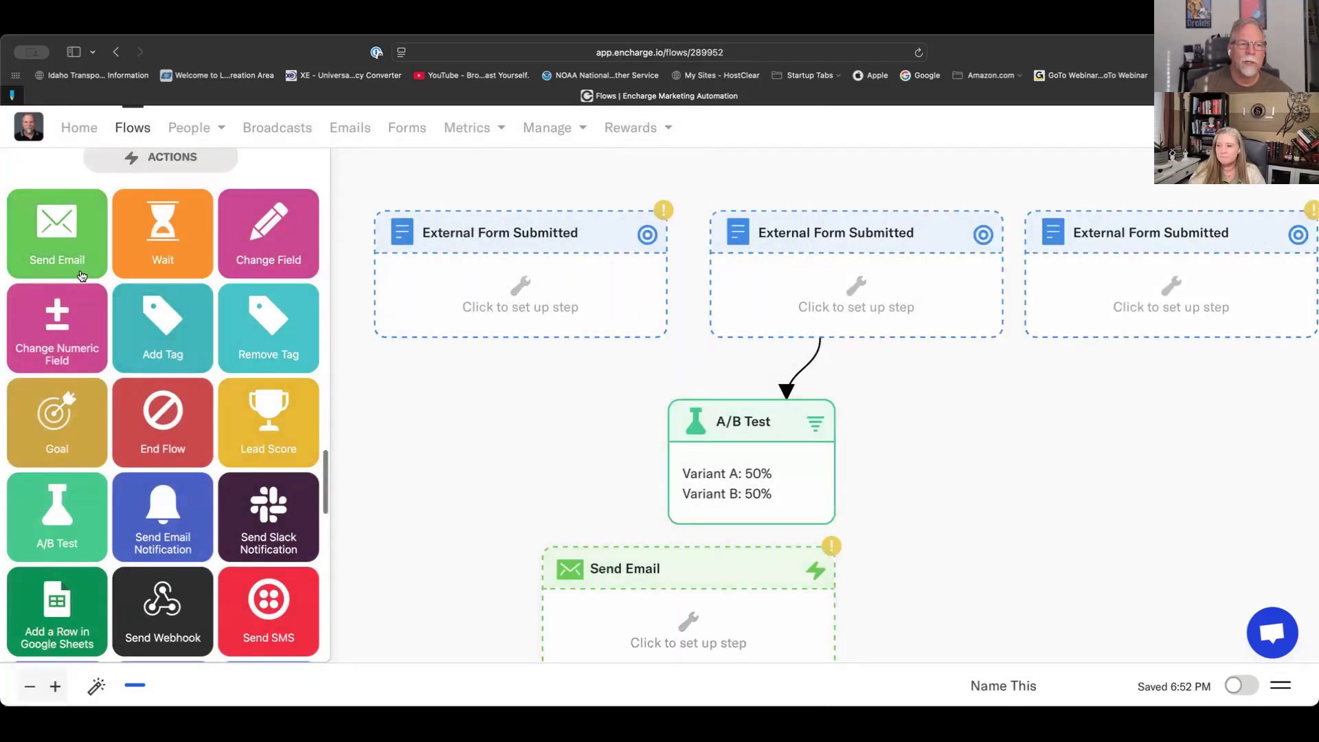
left_click_drag(938, 598, 940, 600)
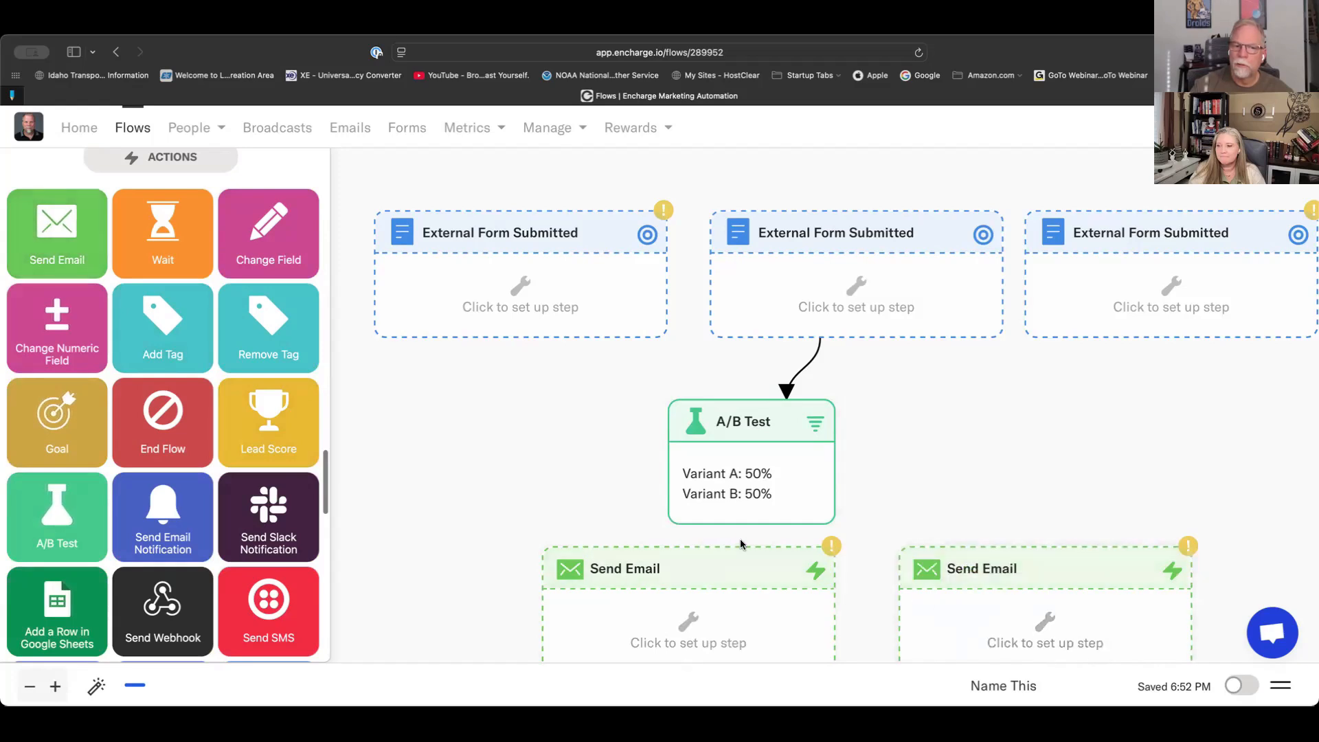
mouse_move(746, 524)
left_click_drag(741, 524, 742, 554)
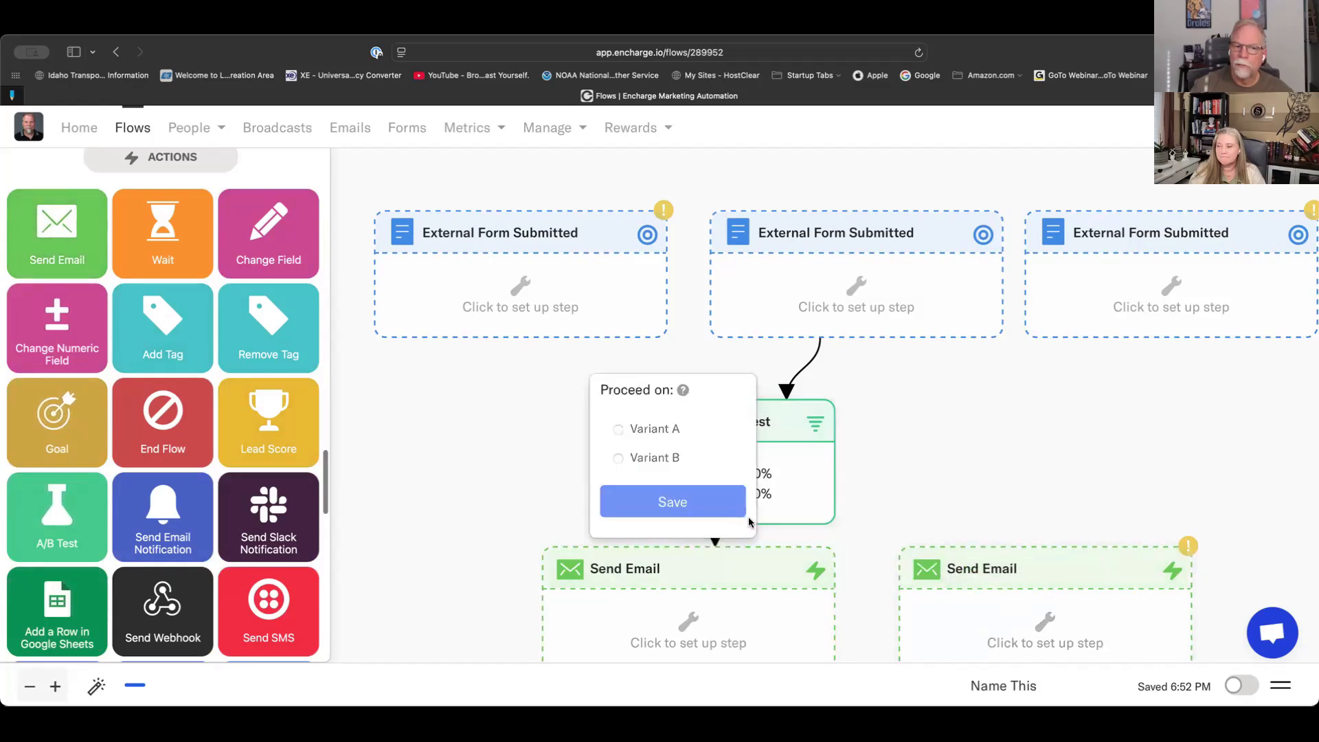
left_click(618, 431)
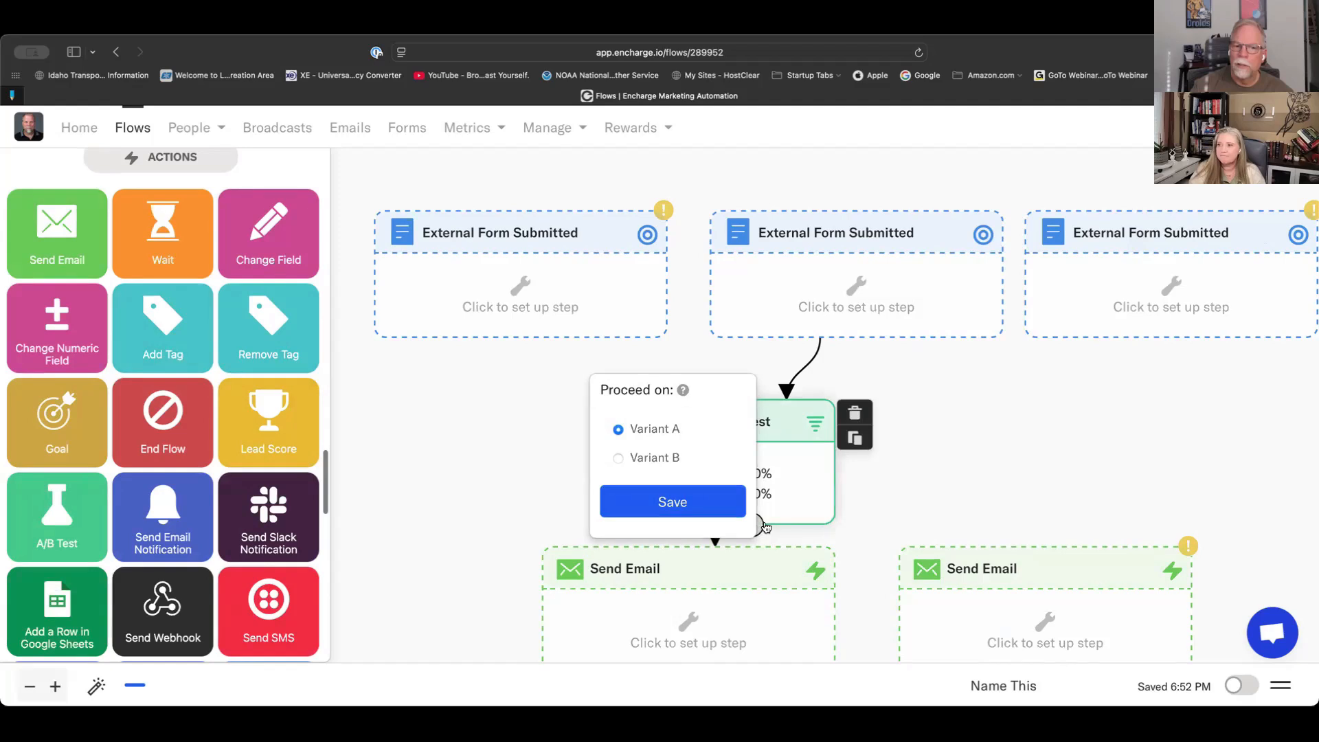
left_click_drag(773, 522, 937, 543)
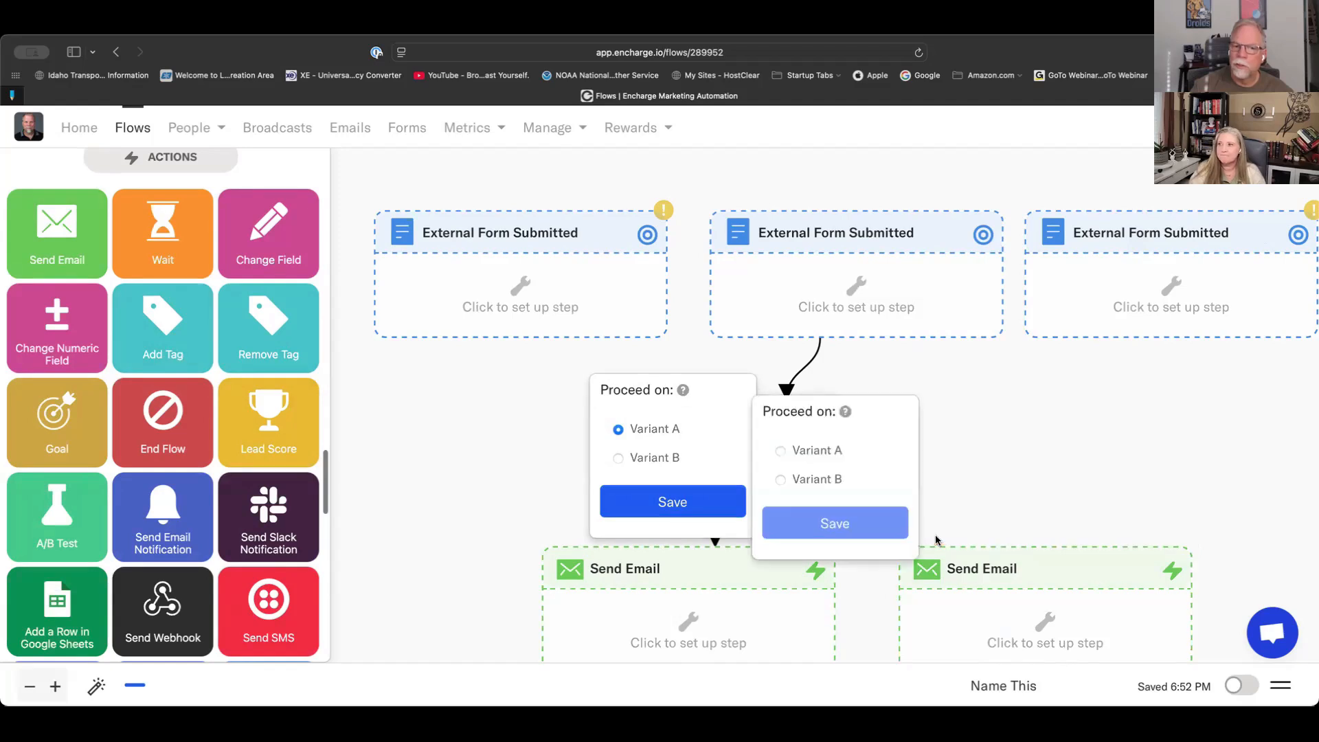
left_click(783, 480)
left_click(835, 523)
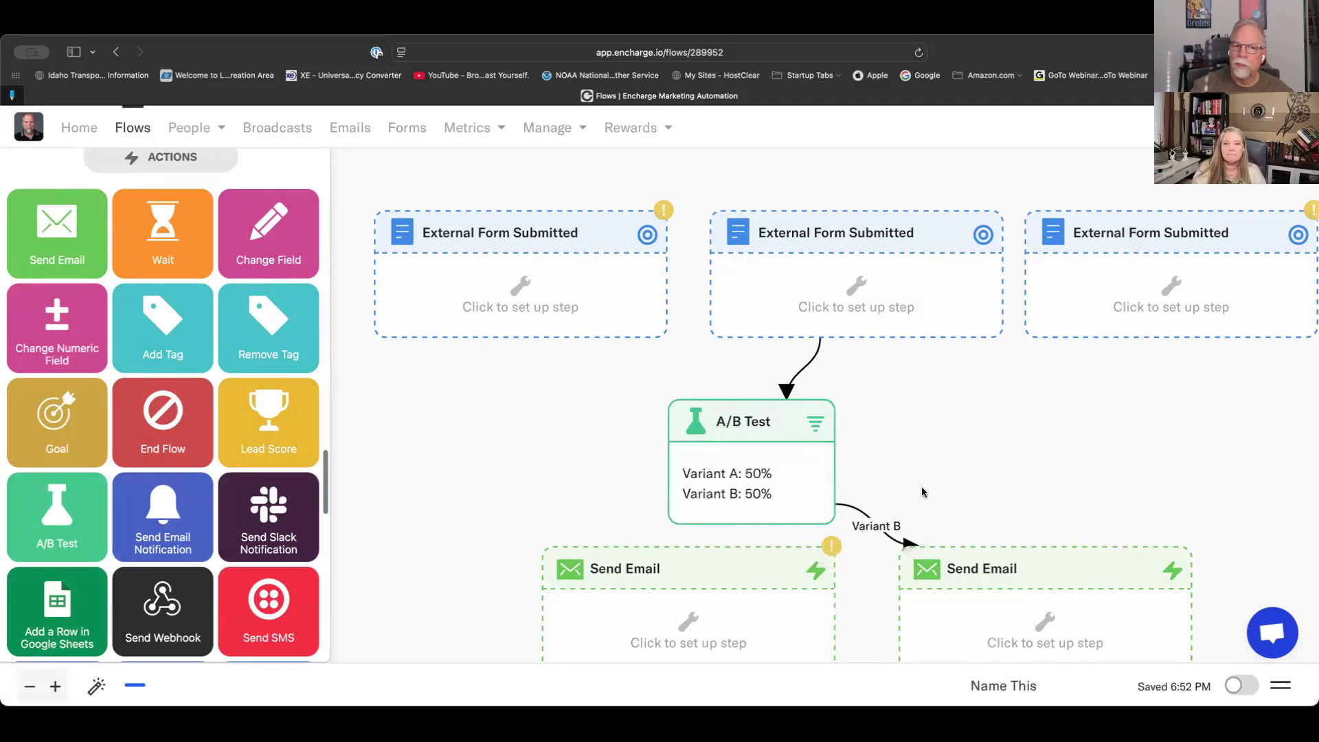
- Connect the A/B Test to the left-hand Send Email action, proceeding on Variant A
left_click_drag(751, 526, 687, 577)
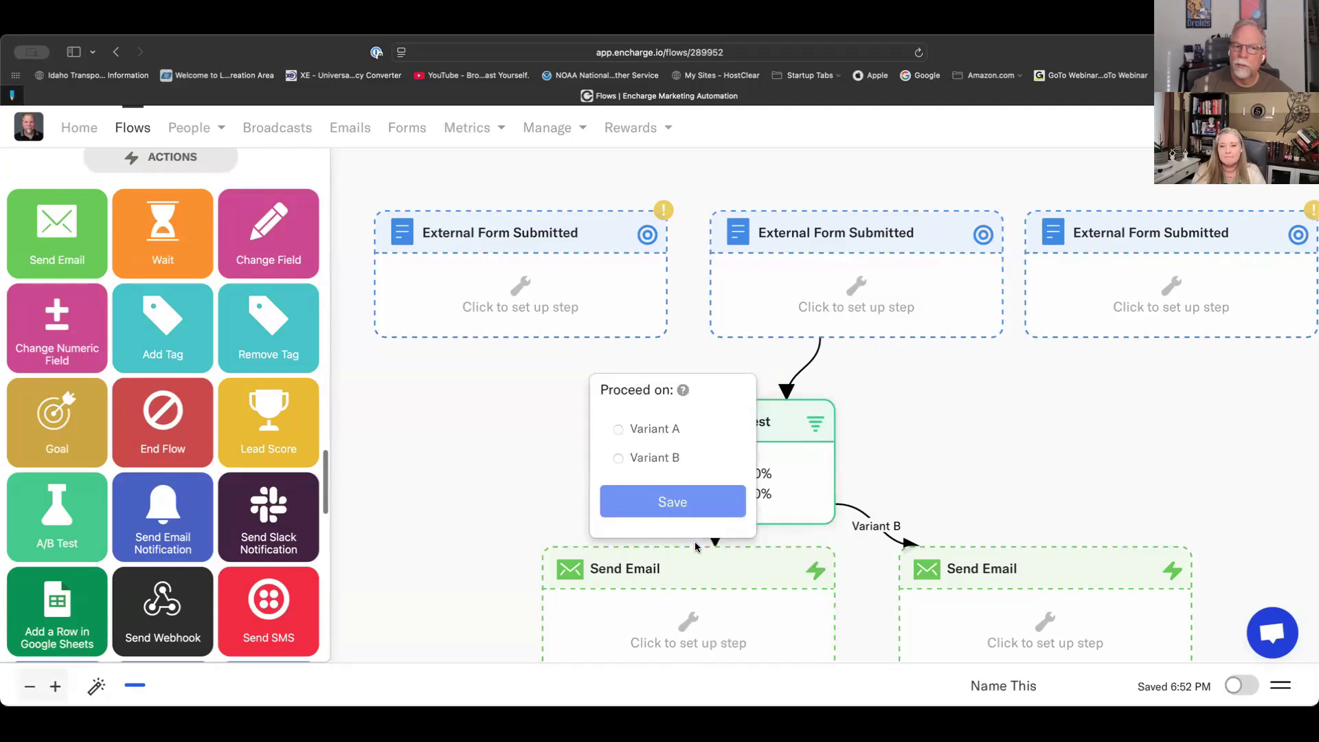
left_click(618, 429)
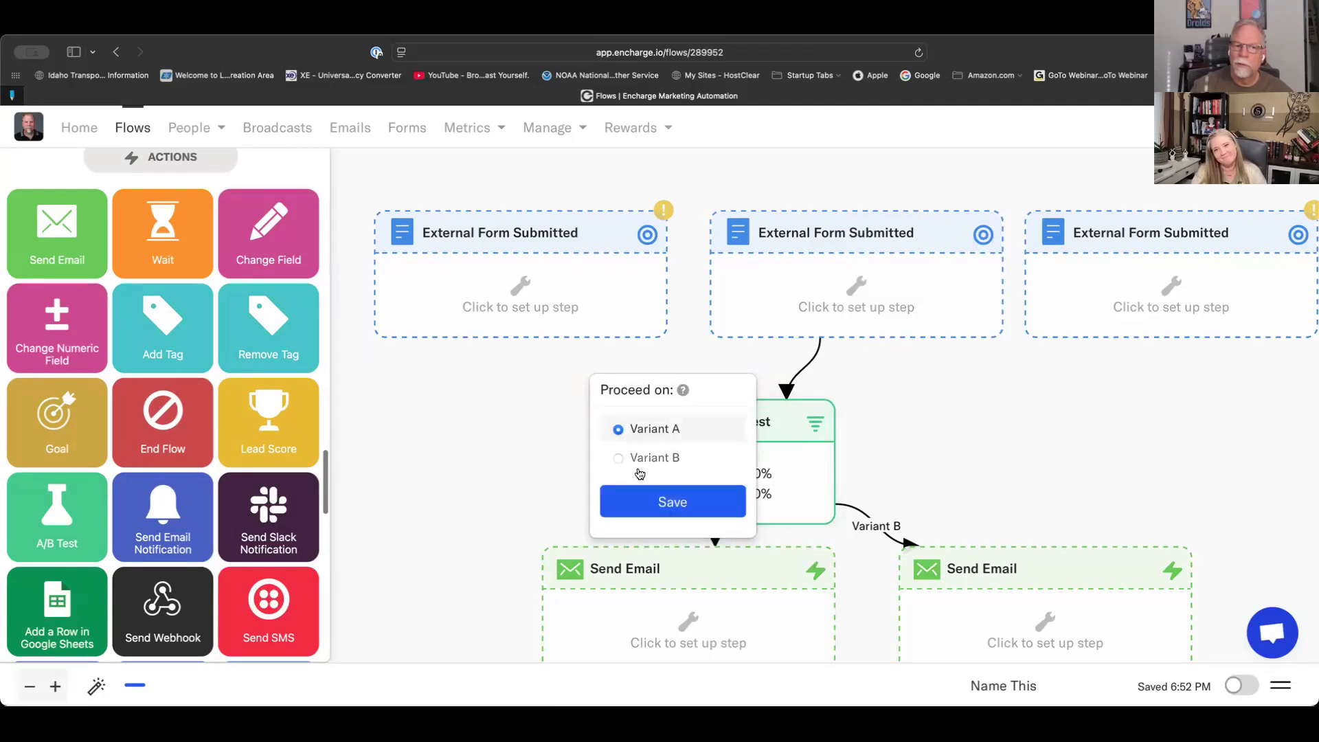
left_click(672, 506)
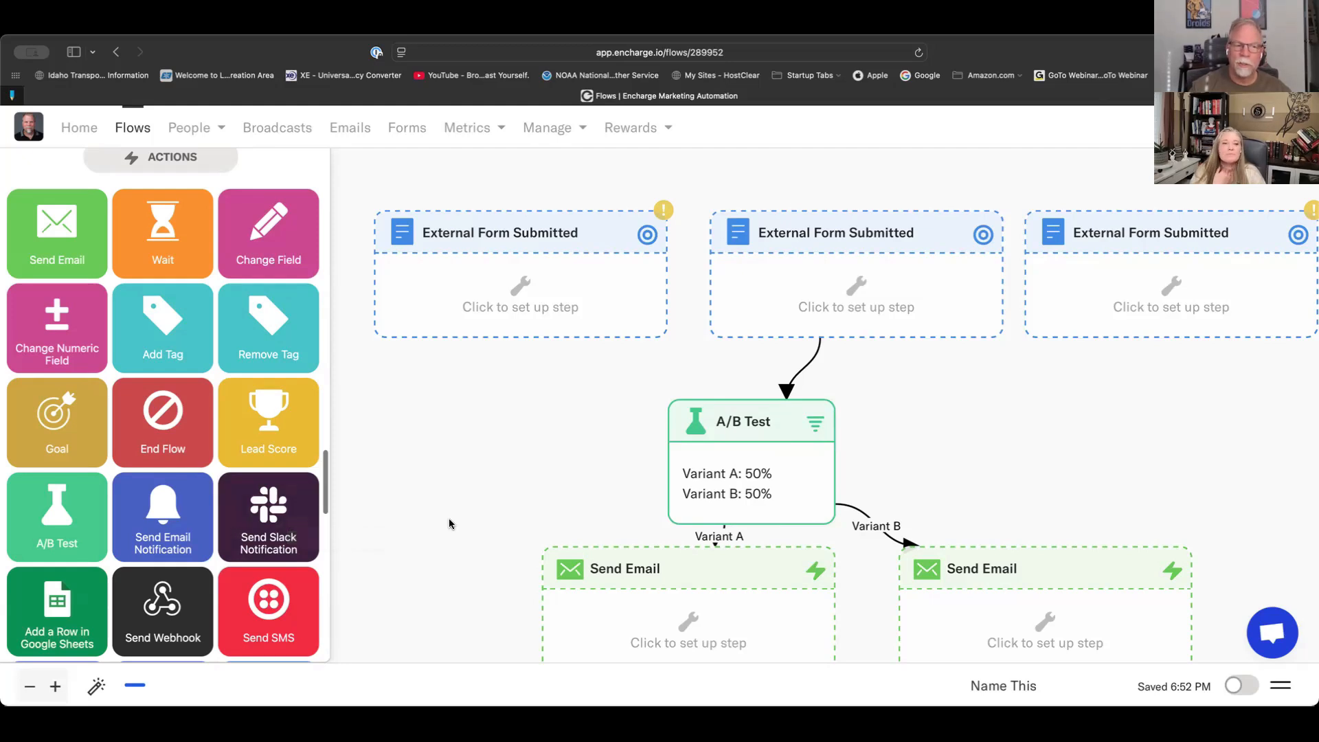
- Browse the remaining actions, including the SMS, Mailchimp and HubSpot ones, and the filters available for flow steps
scroll(237, 511, "down", 3)
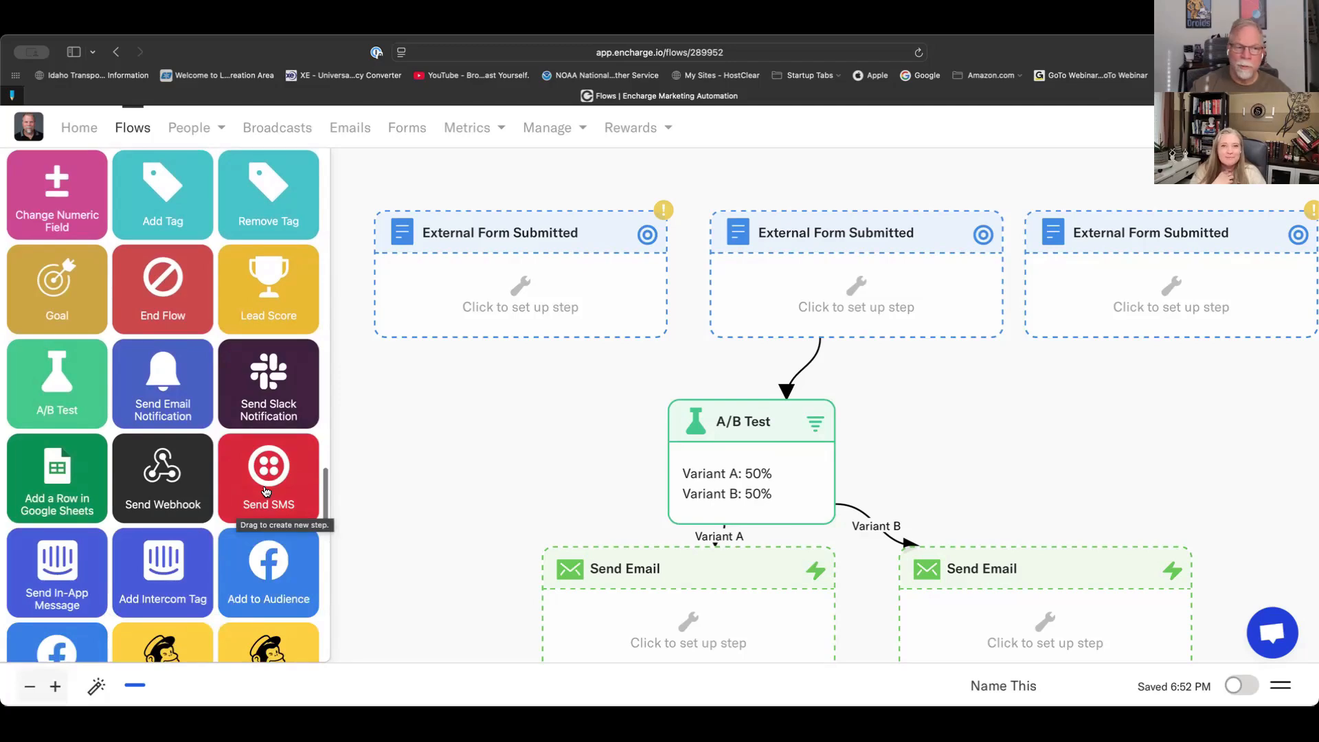
scroll(261, 495, "down", 5)
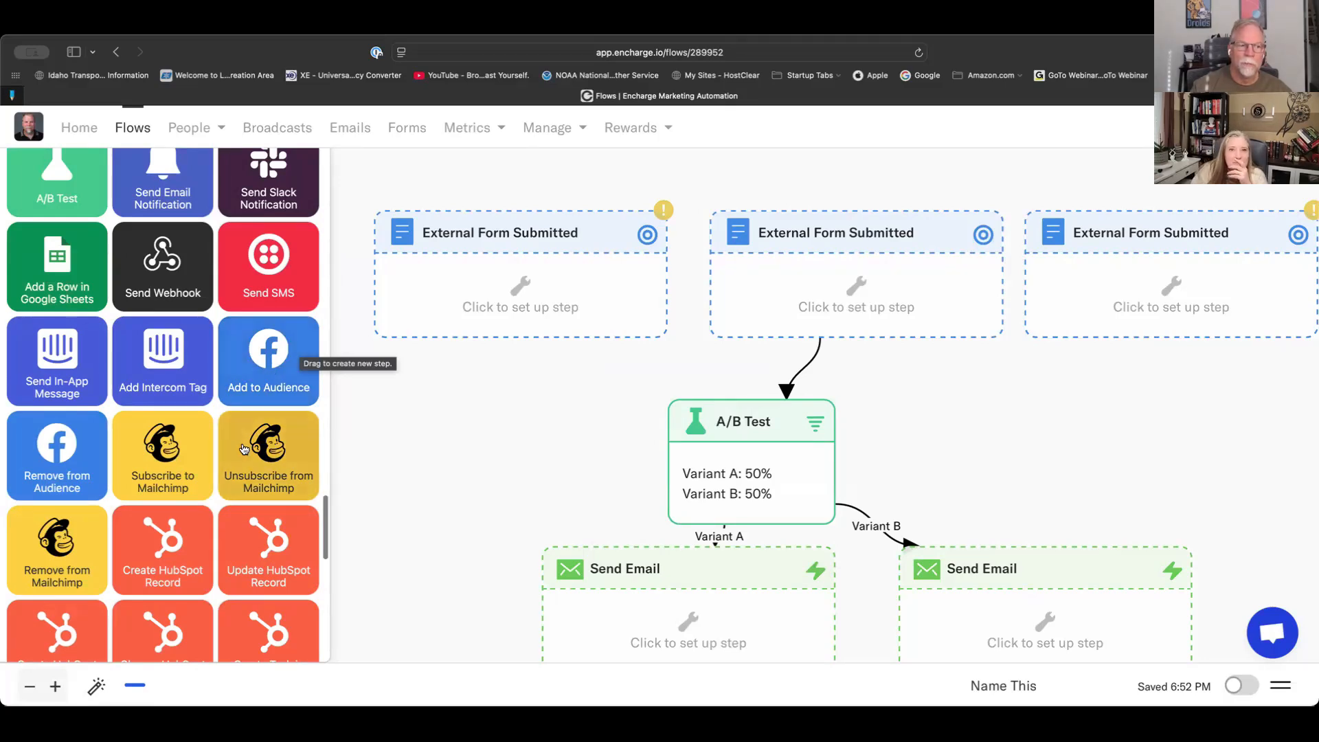
scroll(261, 380, "down", 5)
scroll(246, 446, "down", 2)
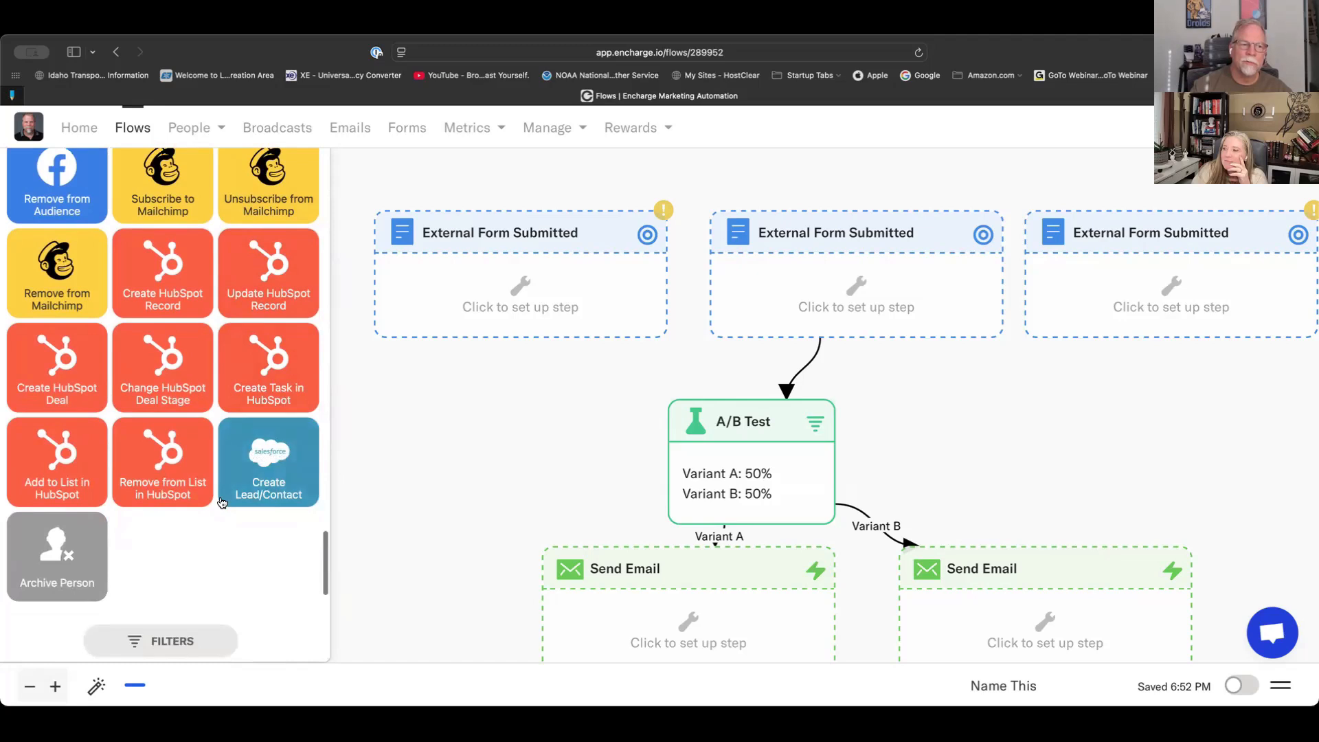
scroll(235, 512, "down", 1)
scroll(235, 512, "down", 2)
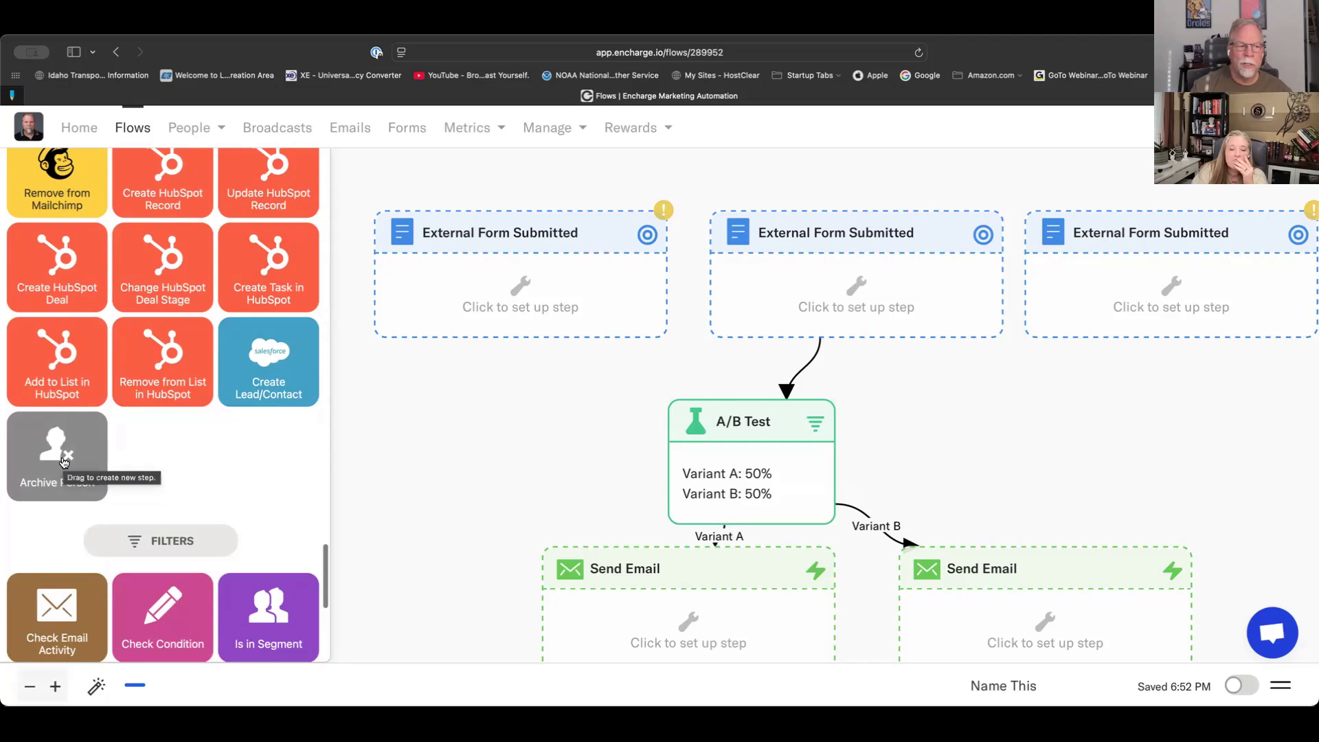
scroll(55, 523, "down", 3)
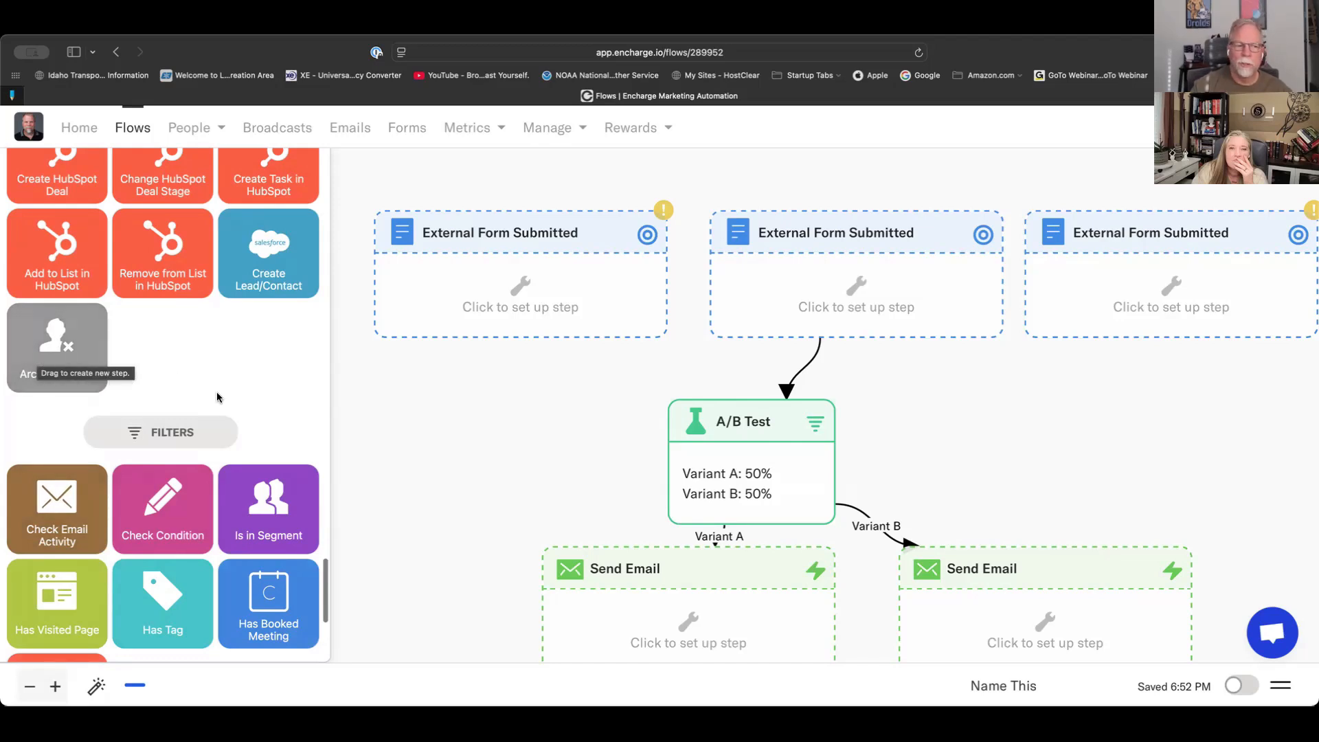
scroll(209, 431, "down", 3)
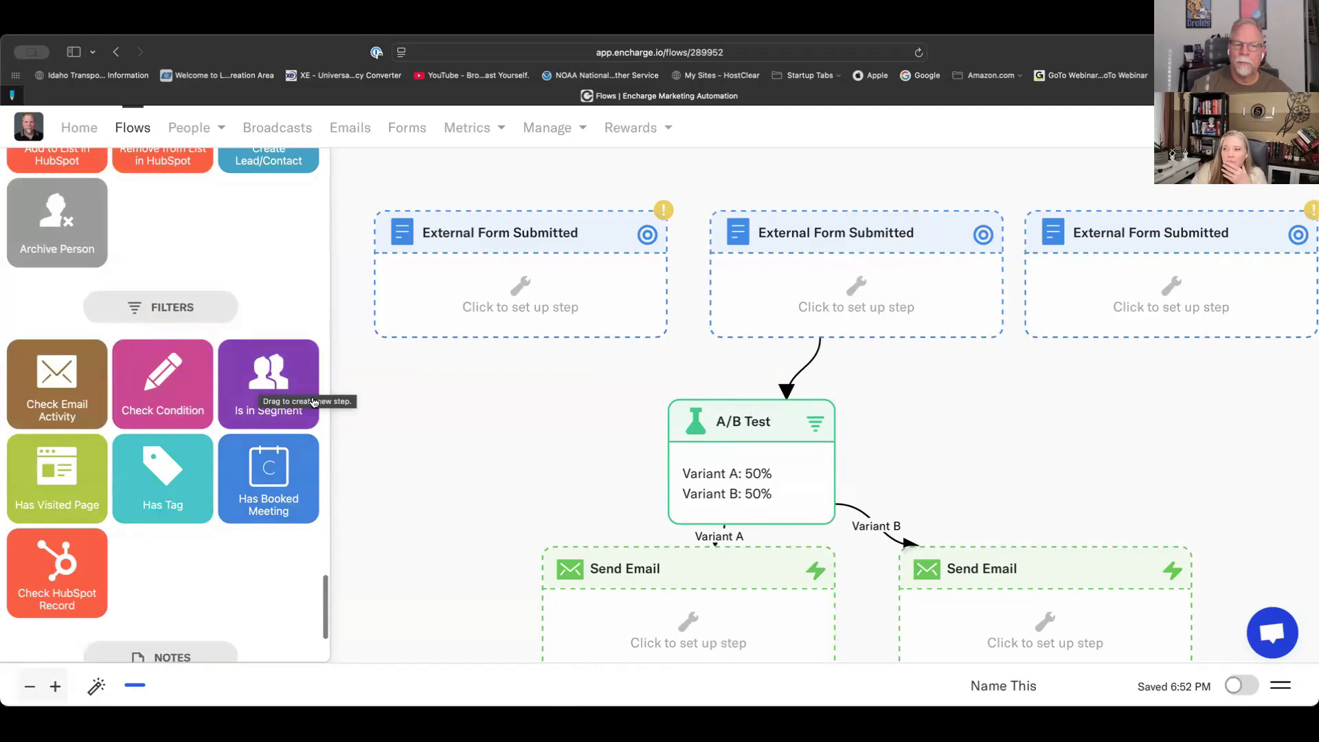
- Try an Is in Segment filter after the Variant A Send Email, connected with "On delivered", and delete the filter
scroll(566, 494, "down", 4)
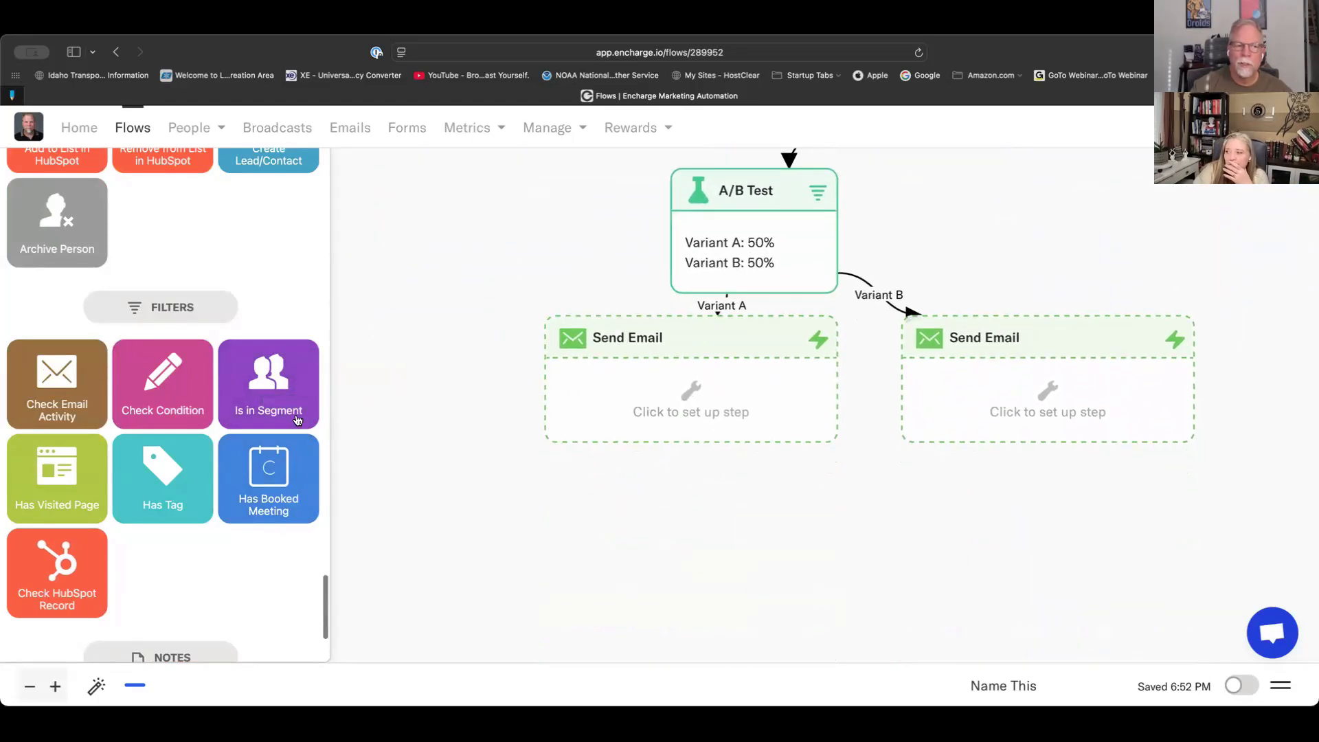
left_click_drag(297, 420, 713, 557)
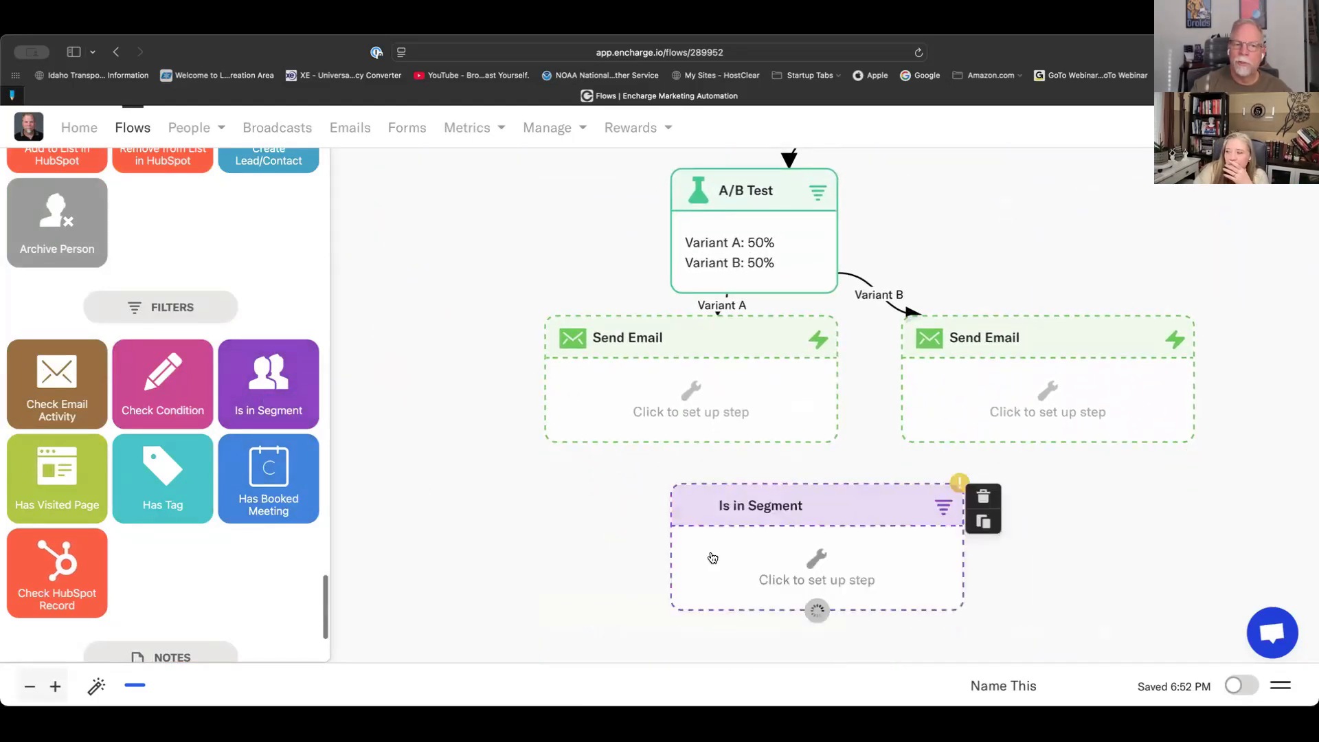
left_click_drag(689, 443, 745, 538)
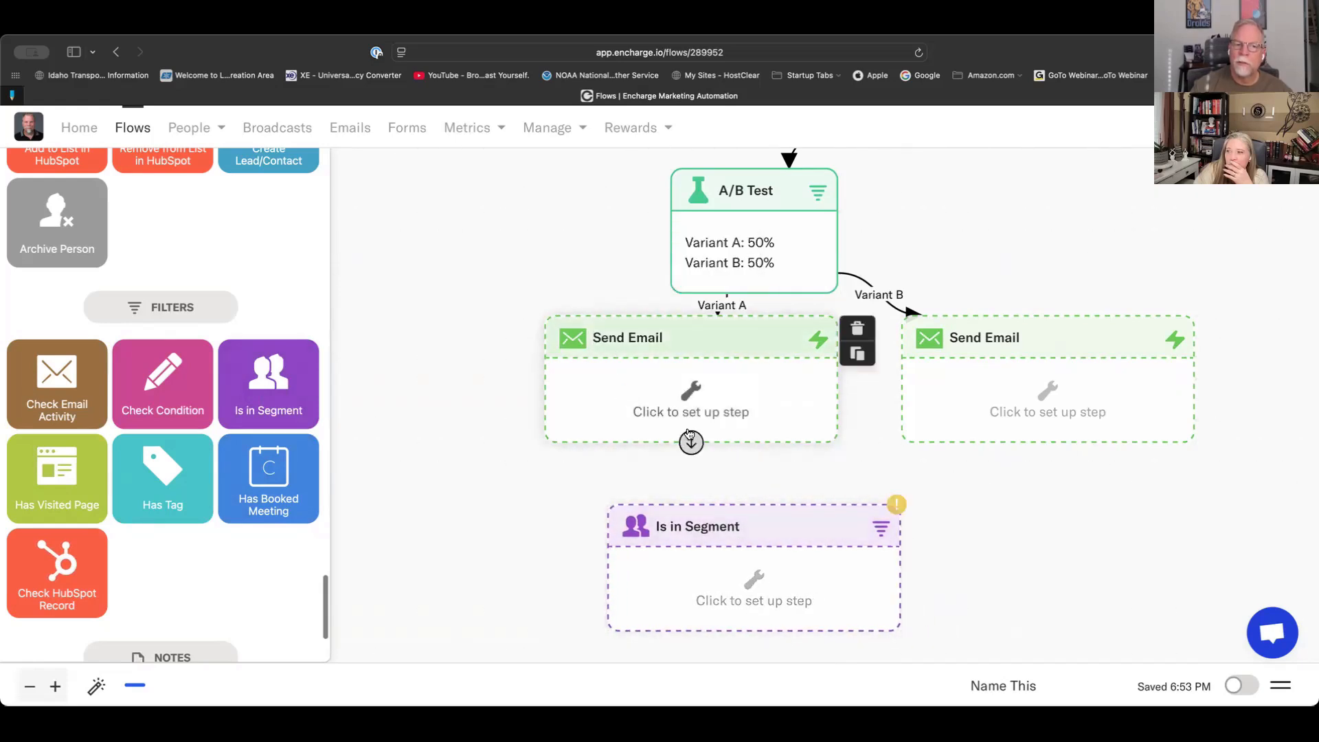
left_click_drag(690, 440, 730, 528)
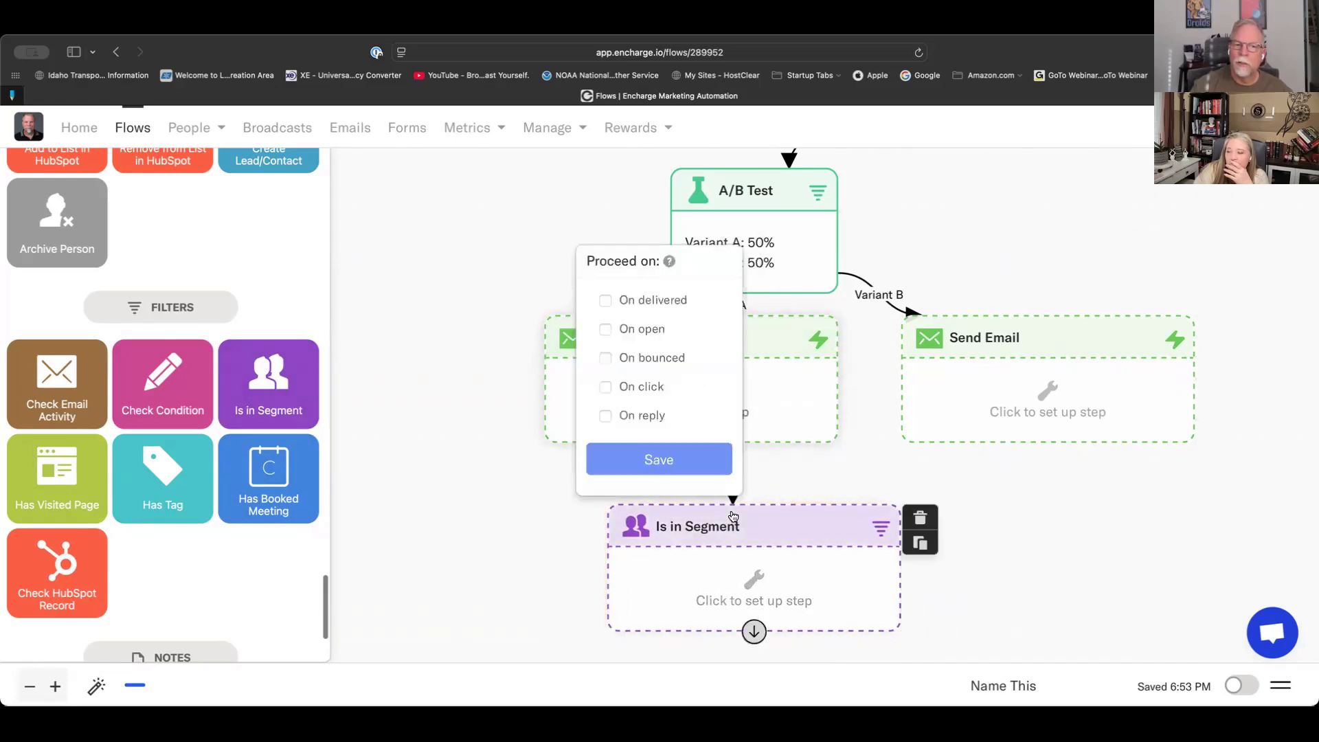
left_click(604, 302)
left_click(642, 460)
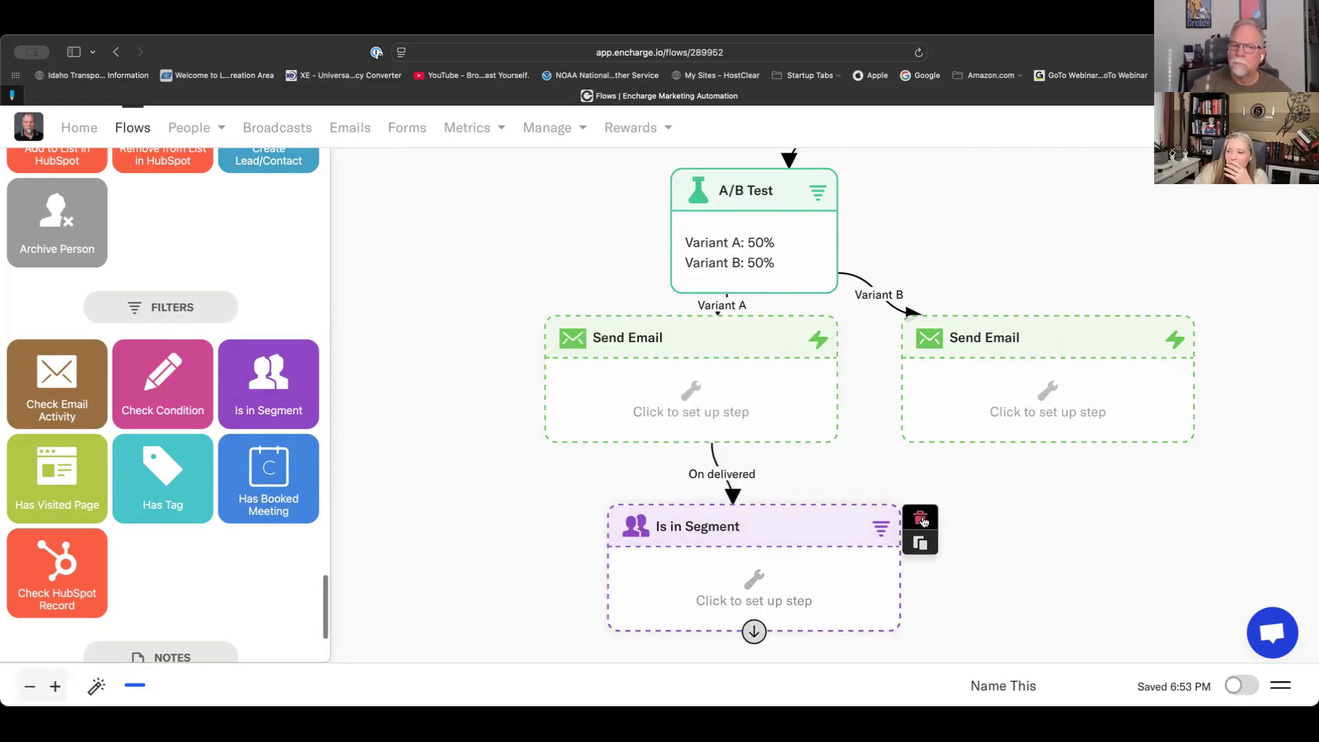
left_click(921, 520)
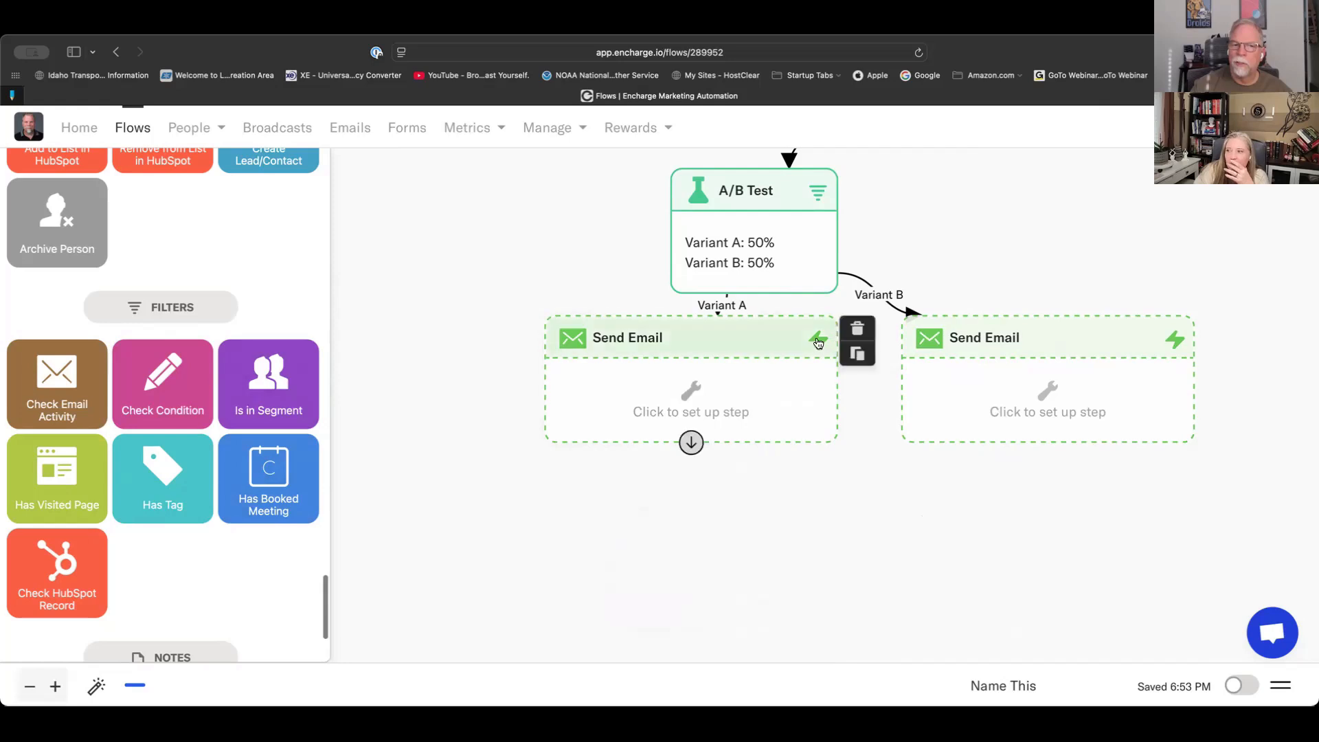
- Look over the note steps in the step library, and delete both Send Email actions below the A/B Test
scroll(274, 542, "down", 3)
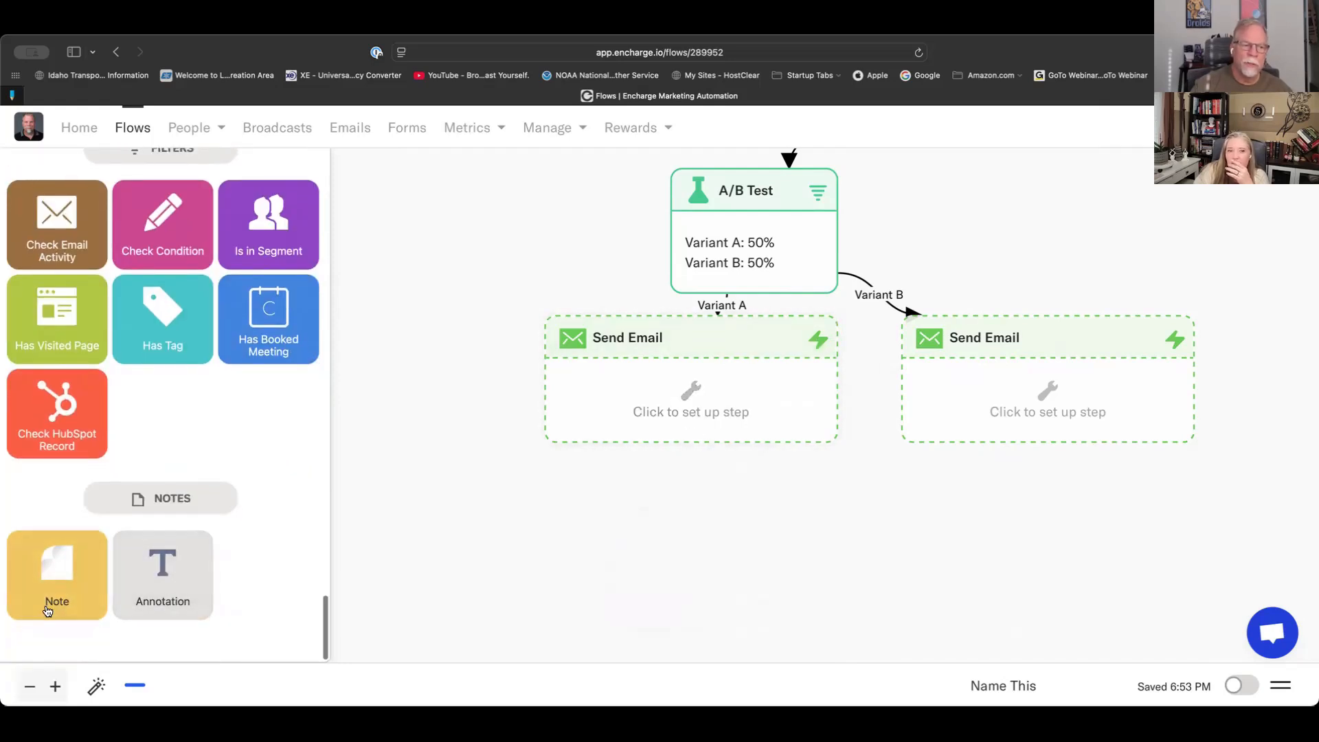
scroll(254, 558, "up", 15)
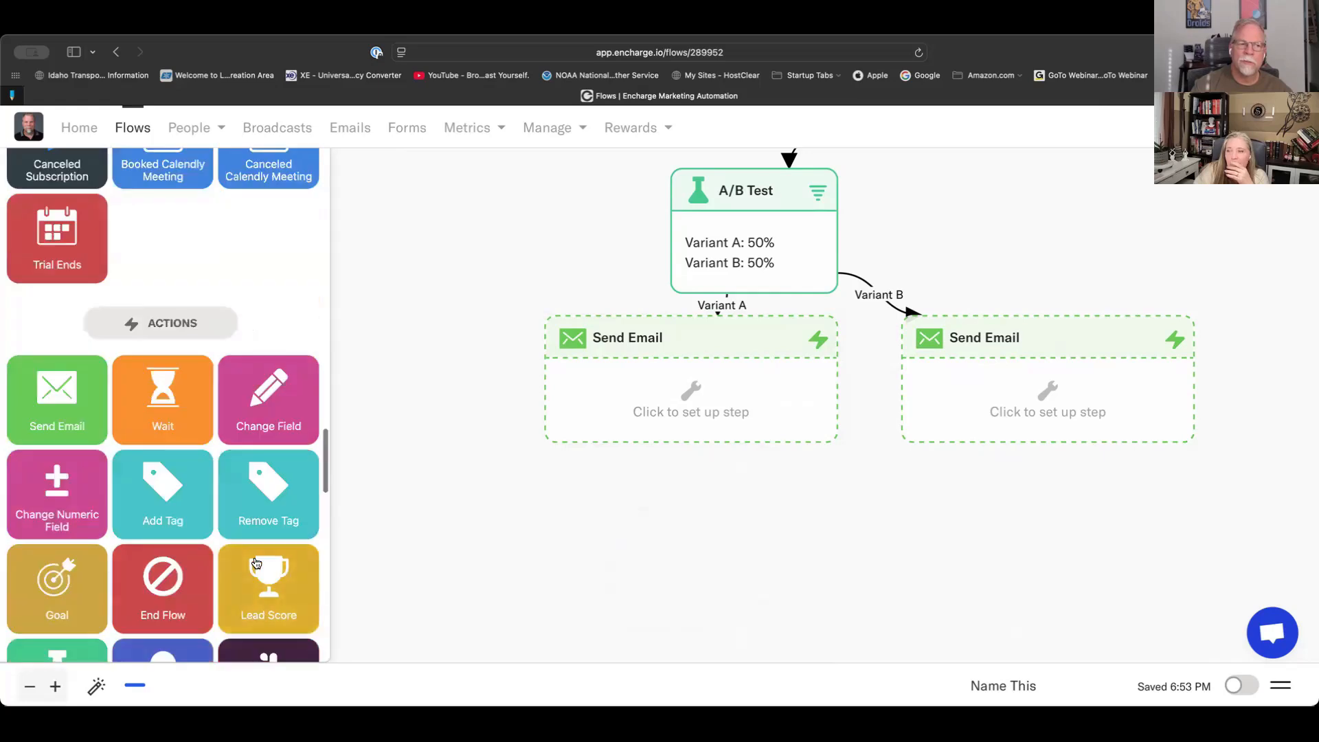
scroll(256, 564, "up", 10)
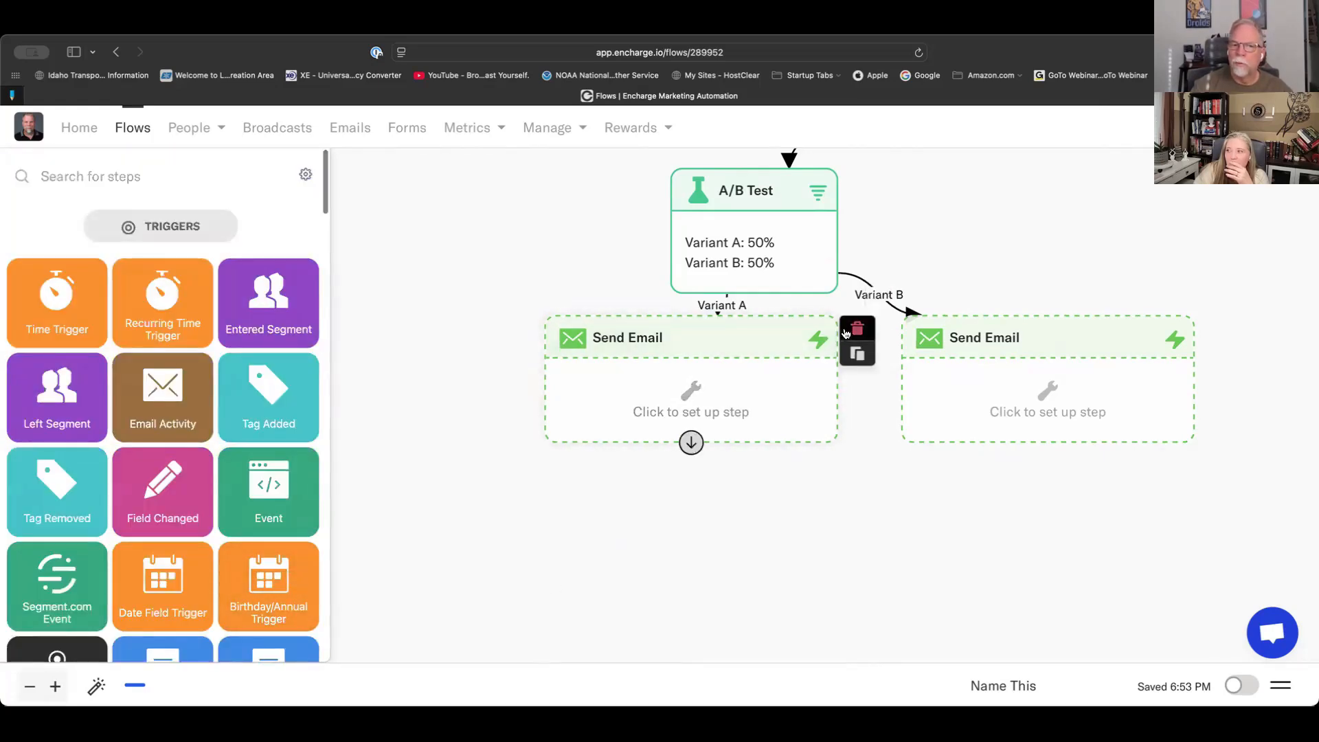
left_click(849, 333)
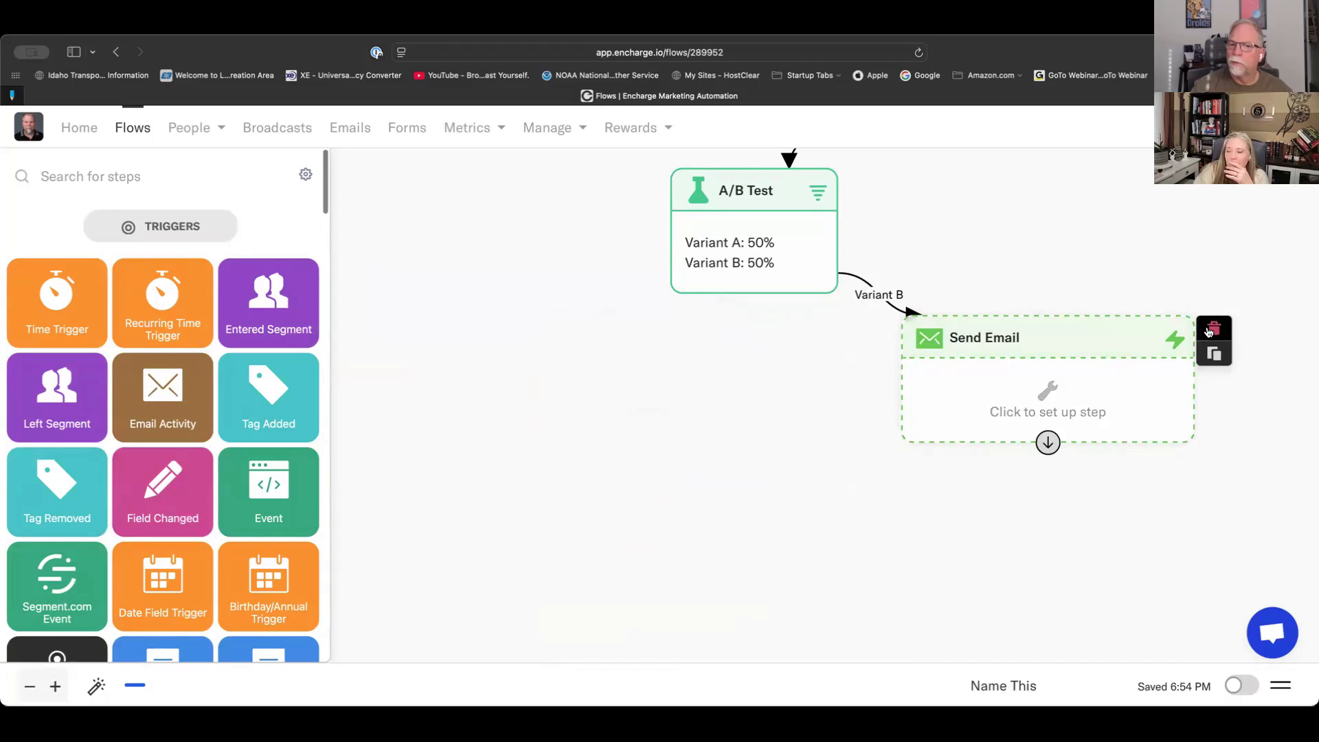
left_click(1210, 333)
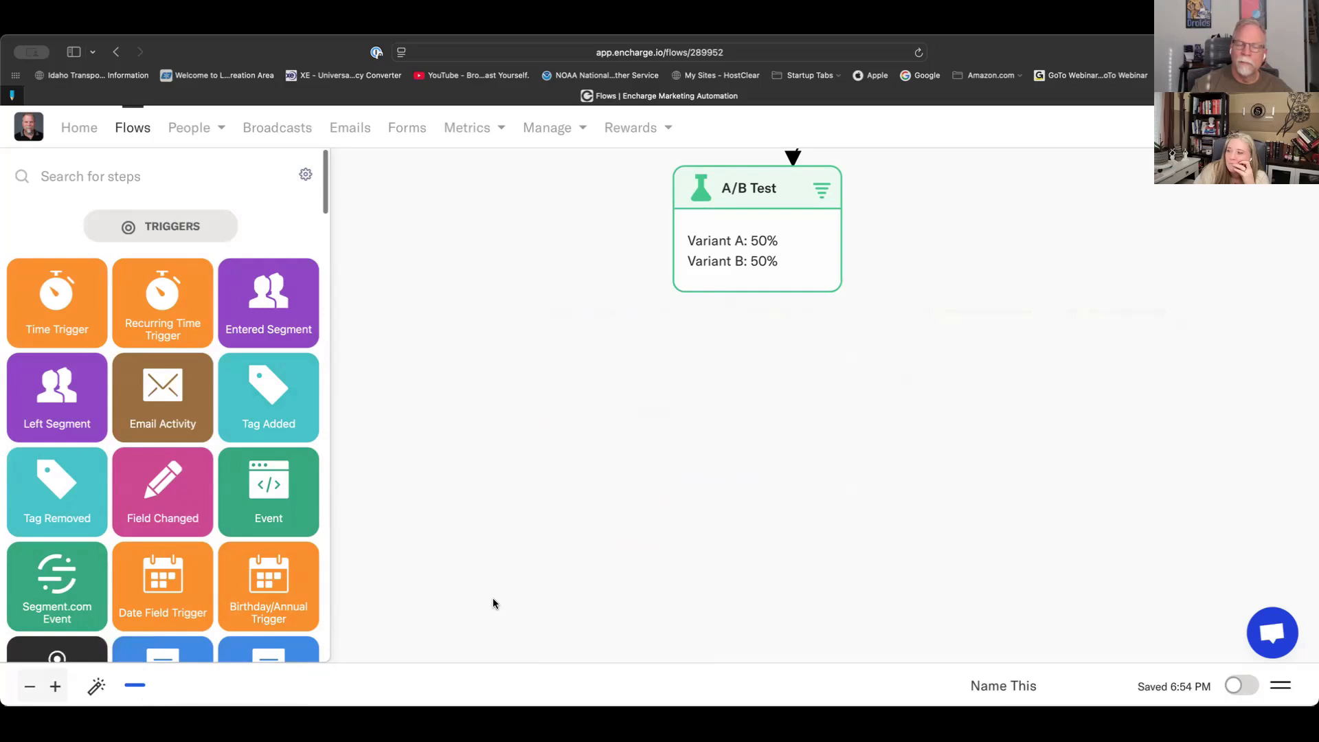
- Hide the step library and bring the three External Form Submitted triggers and the A/B Test into view together
left_click(135, 686)
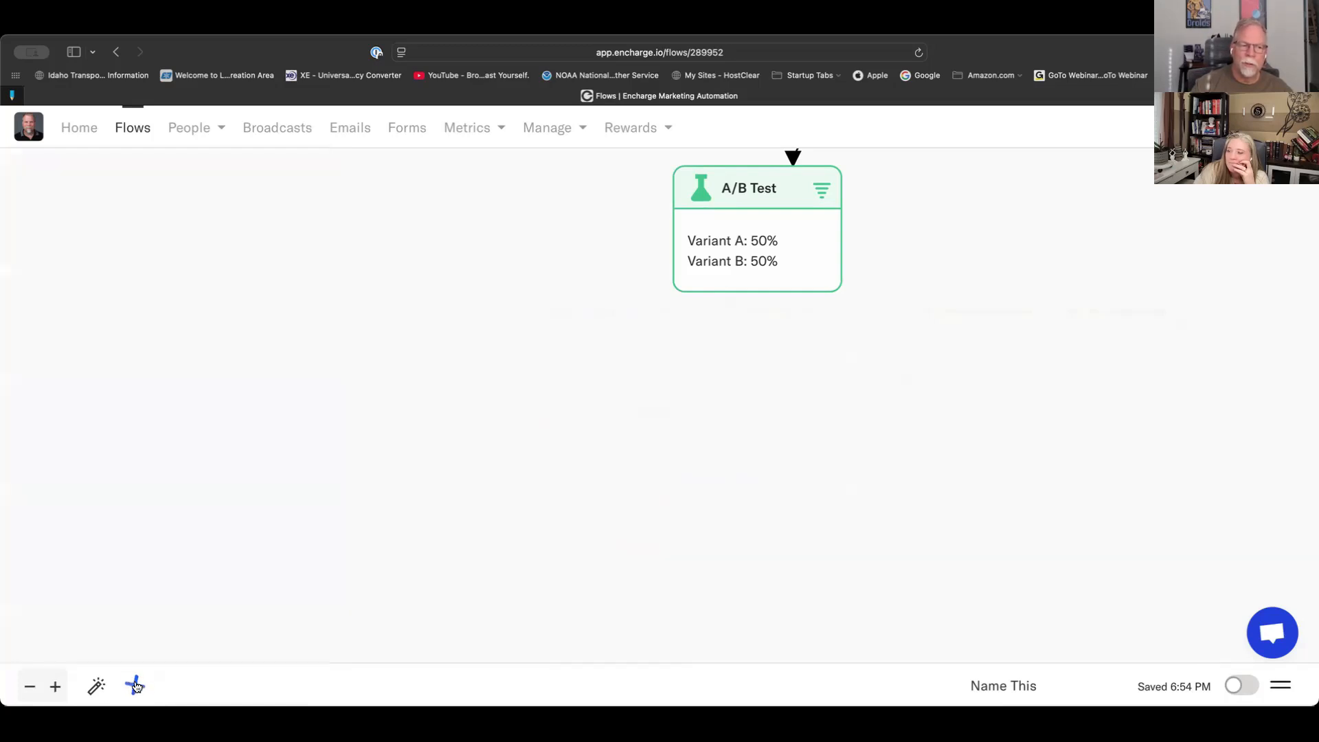
left_click_drag(674, 445, 678, 582)
left_click_drag(603, 423, 409, 536)
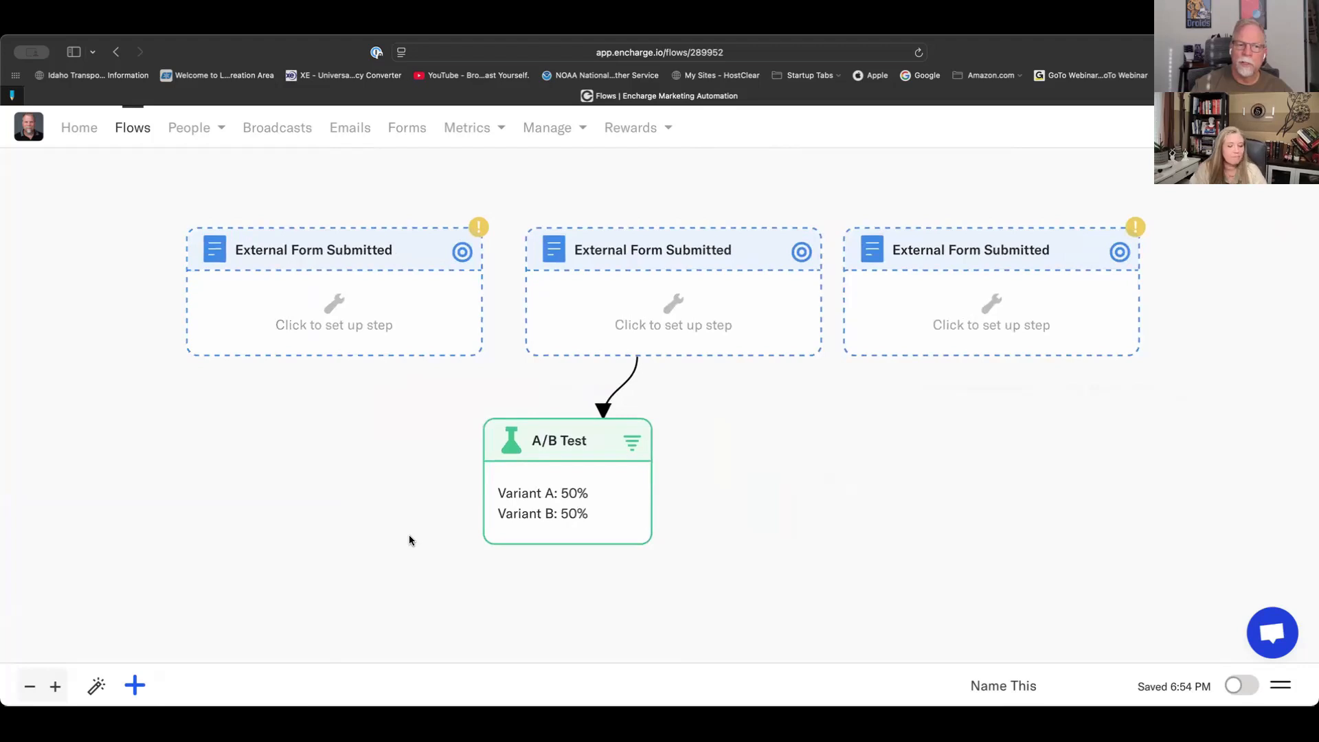
scroll(409, 536, "down", 5)
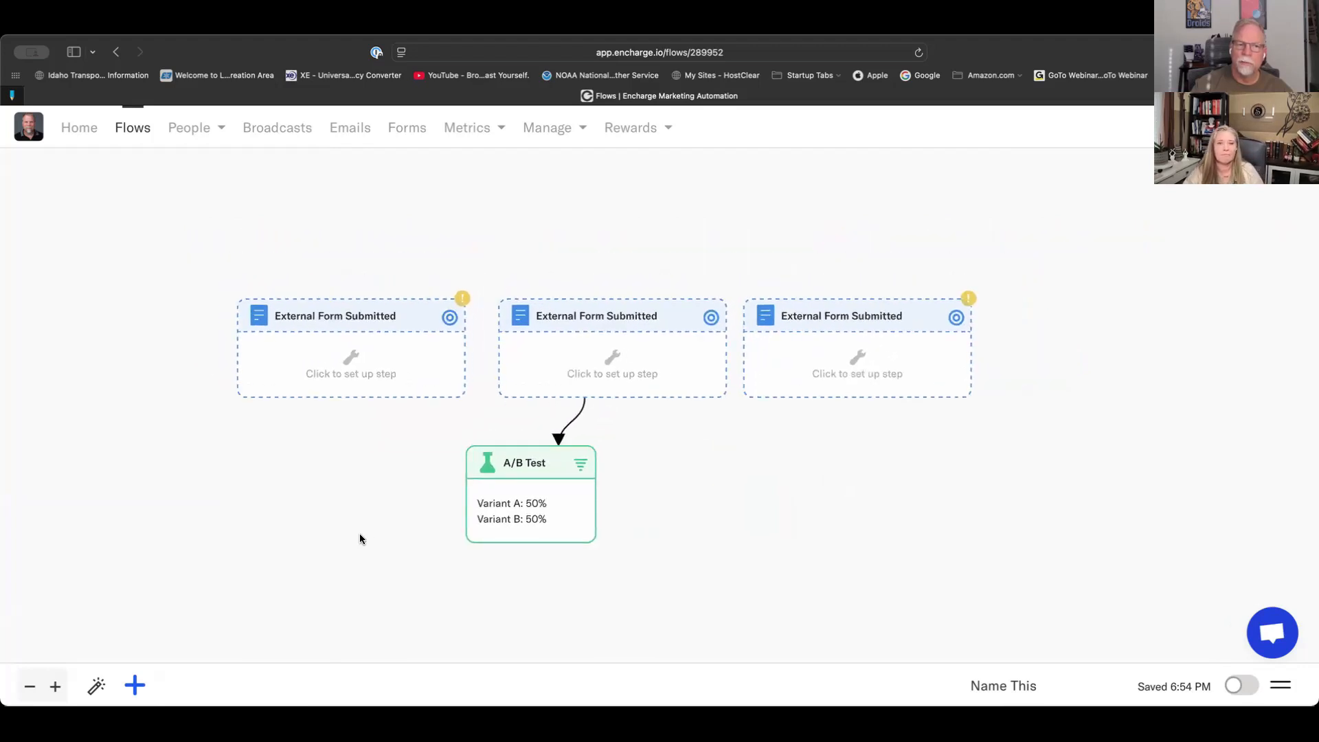
left_click_drag(359, 536, 442, 463)
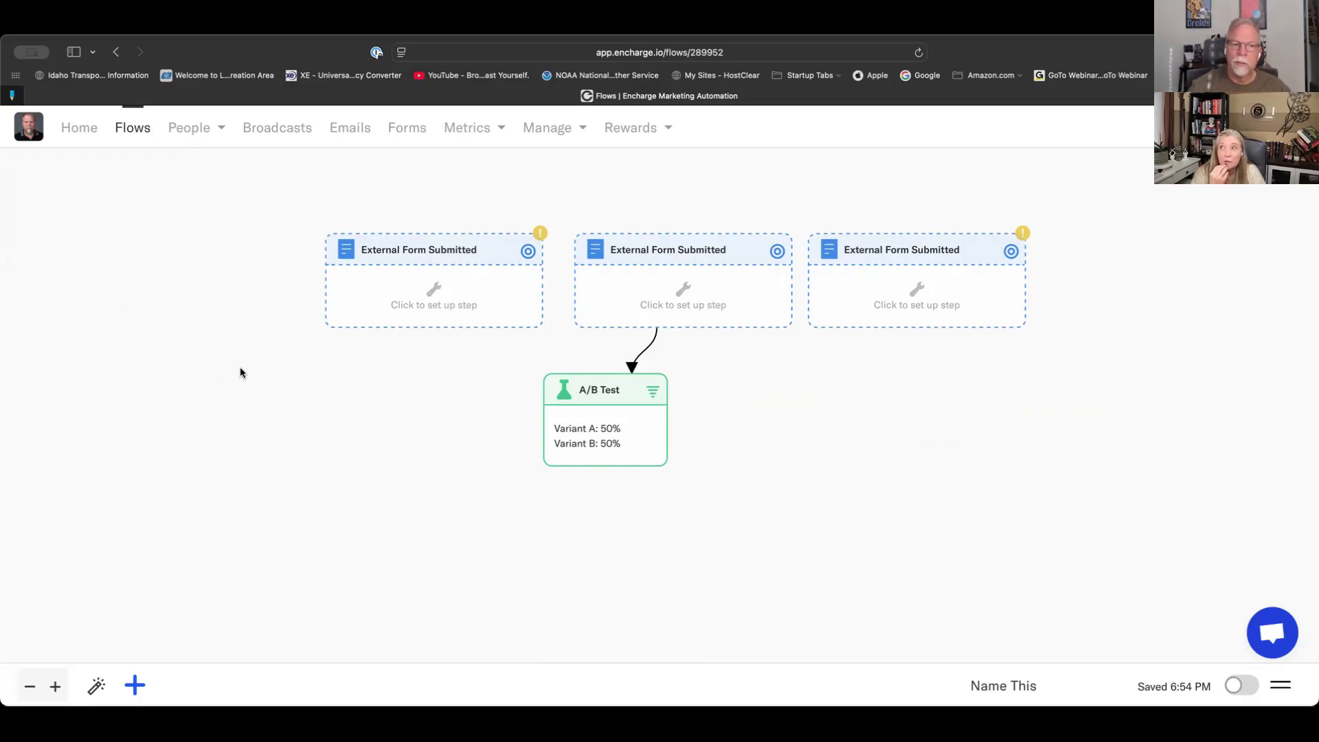
mouse_move(271, 371)
left_mouse_down()
mouse_move(316, 401)
mouse_move(259, 376)
left_mouse_up()
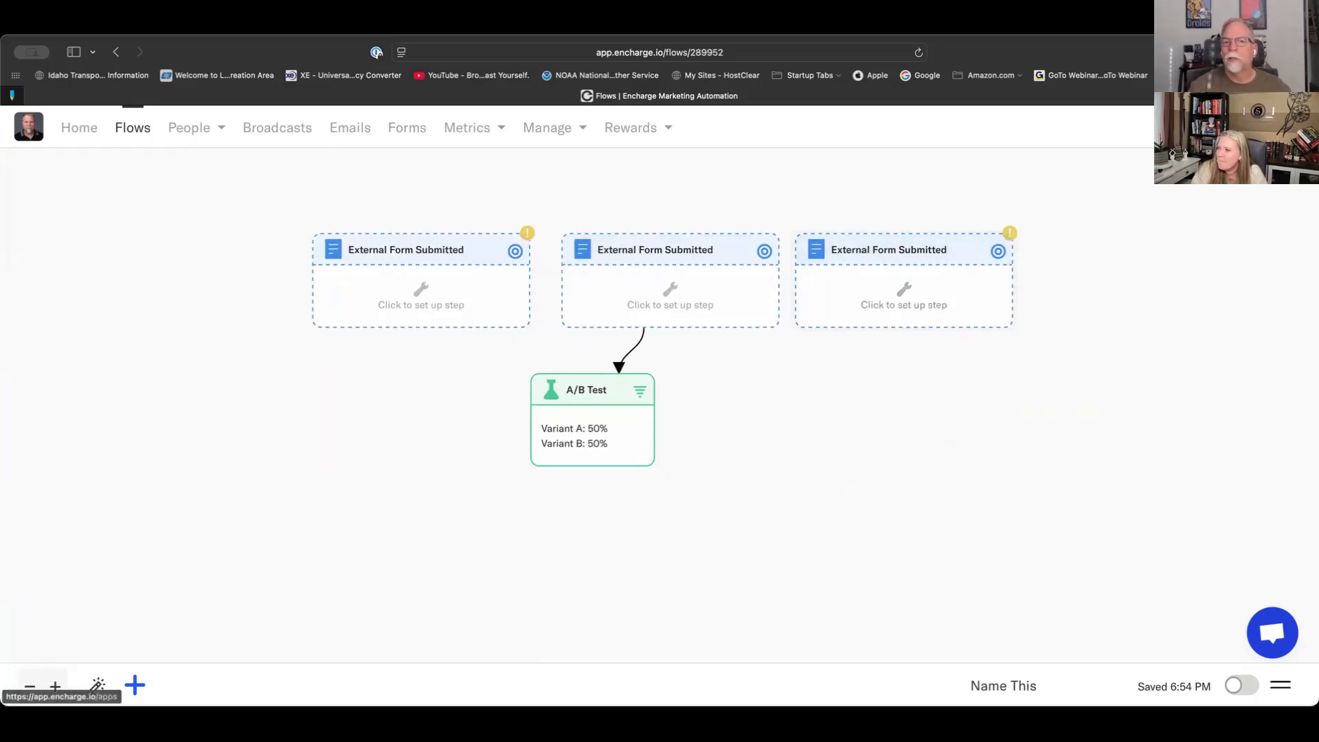
- Leave the flow for the settings area and view the Manage Accounts page with its subaccounts
left_click(1236, 128)
scroll(122, 511, "down", 5)
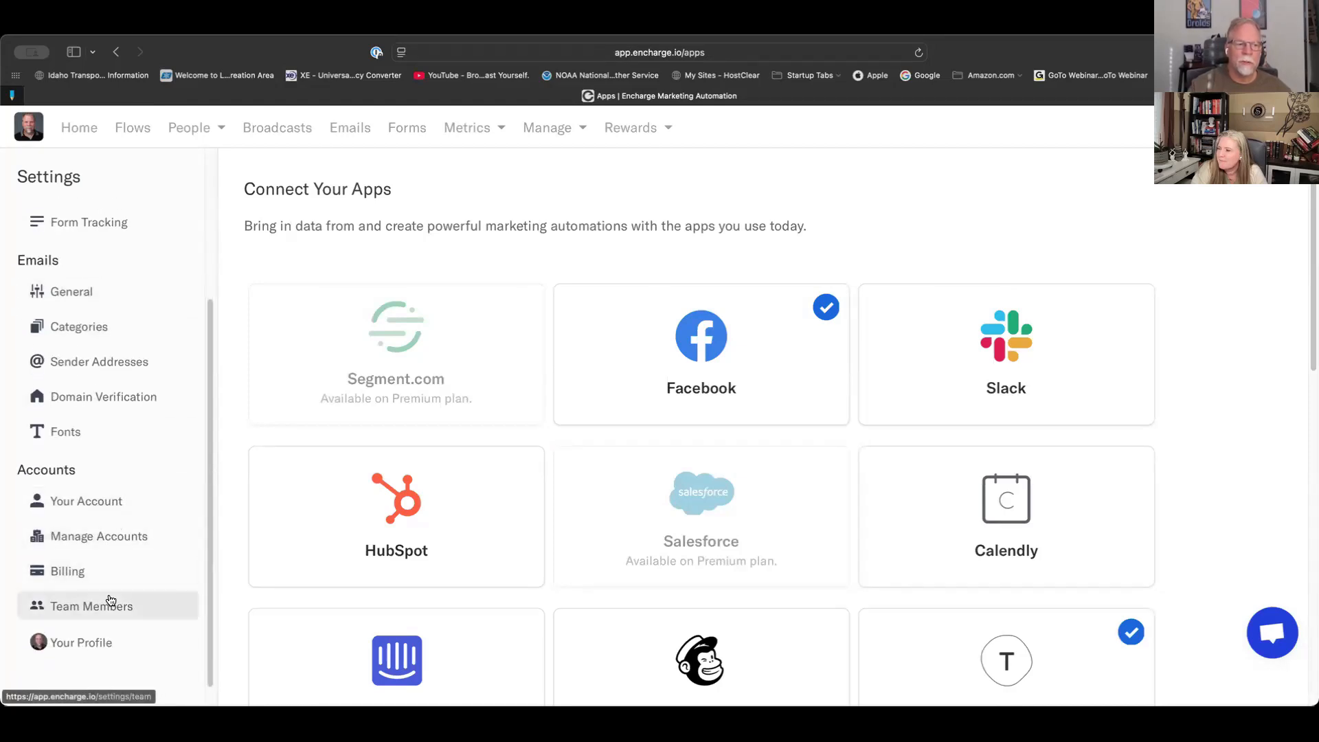
left_click(107, 537)
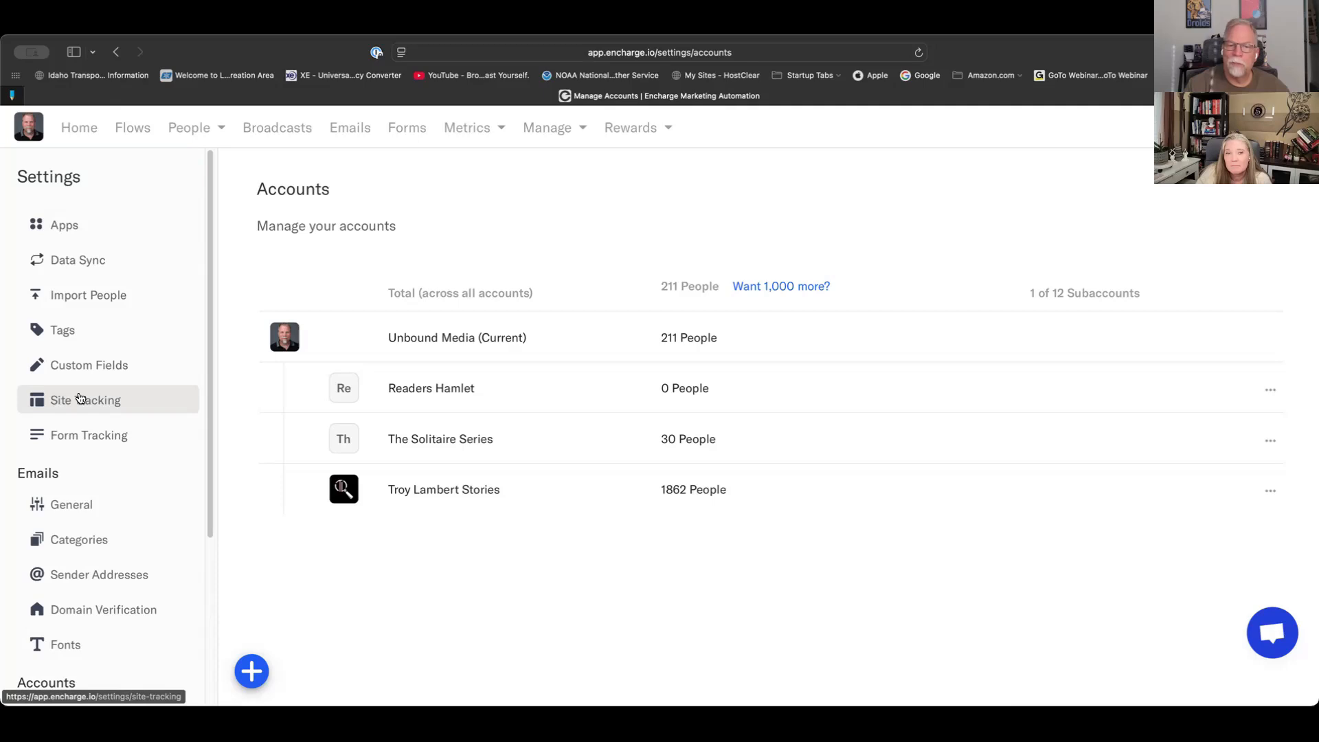
- Review the apps offered for connection in the settings, and return to the list of all flows
left_click(77, 235)
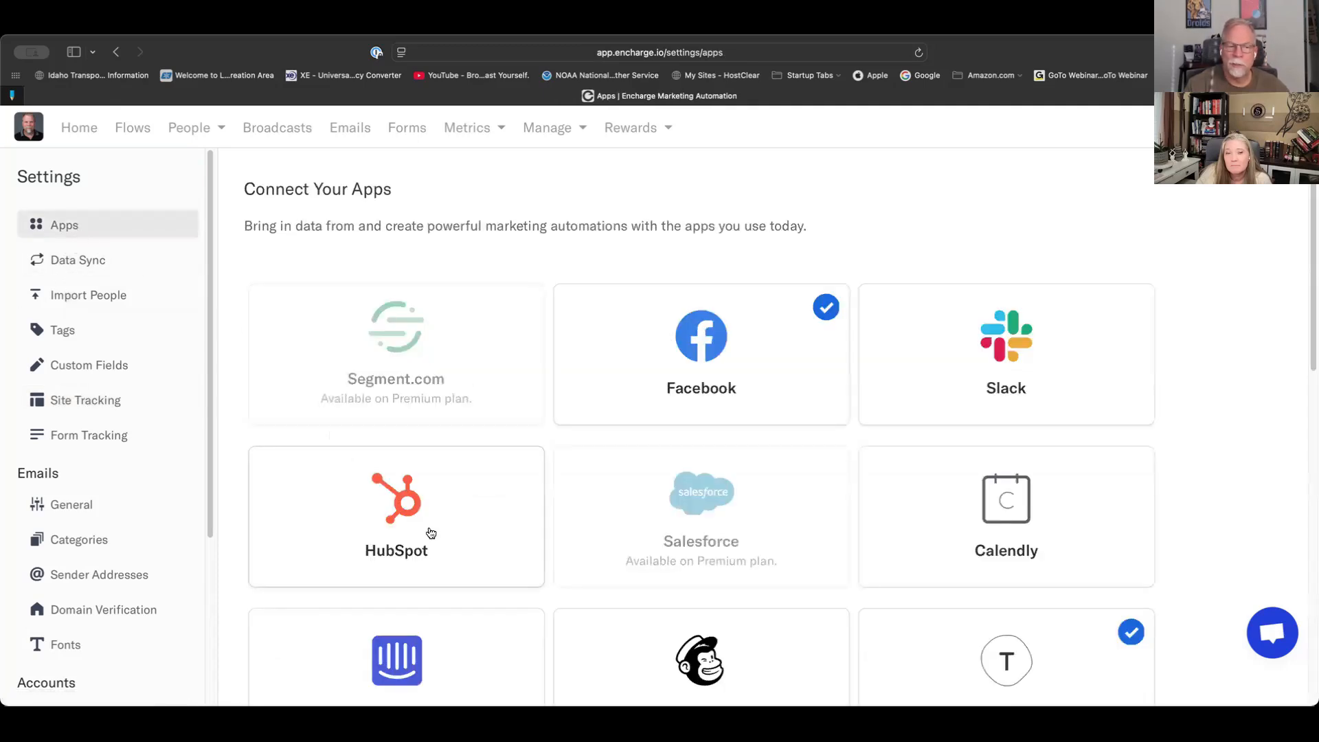
scroll(430, 534, "down", 1)
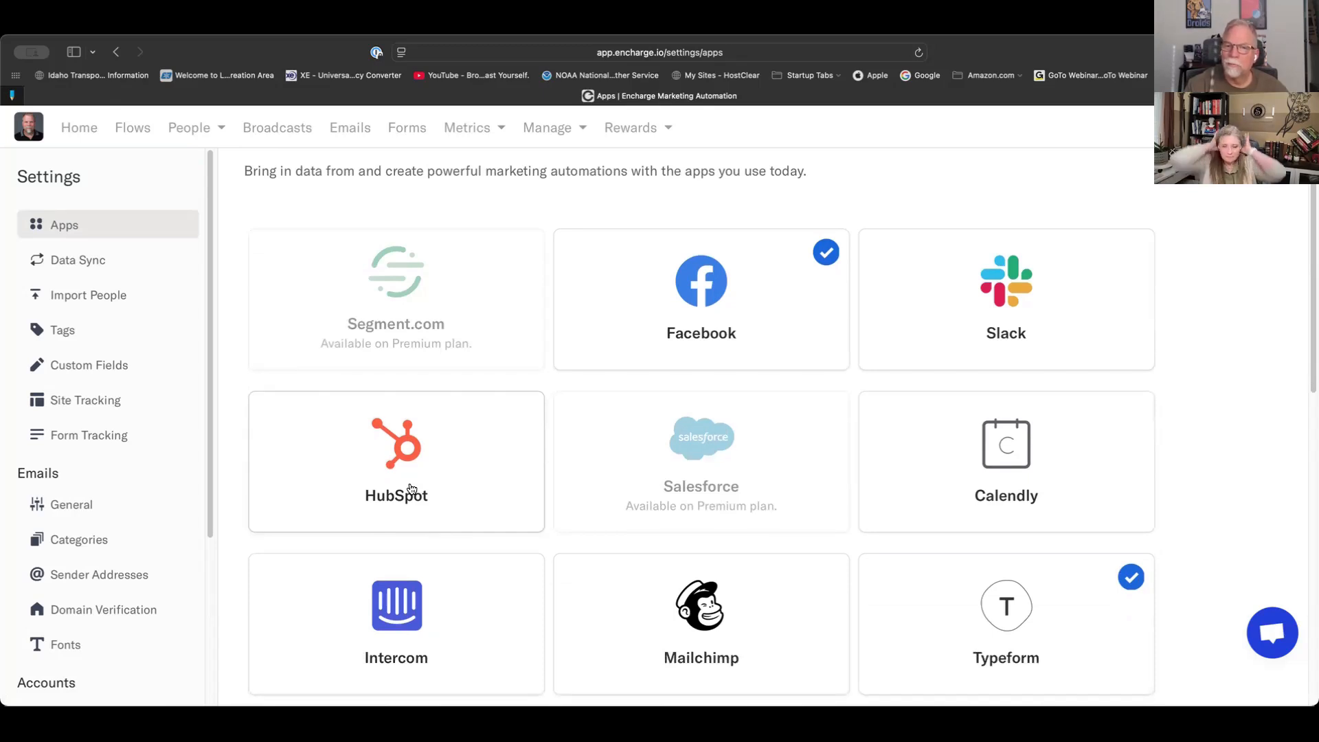
scroll(412, 489, "up", 1)
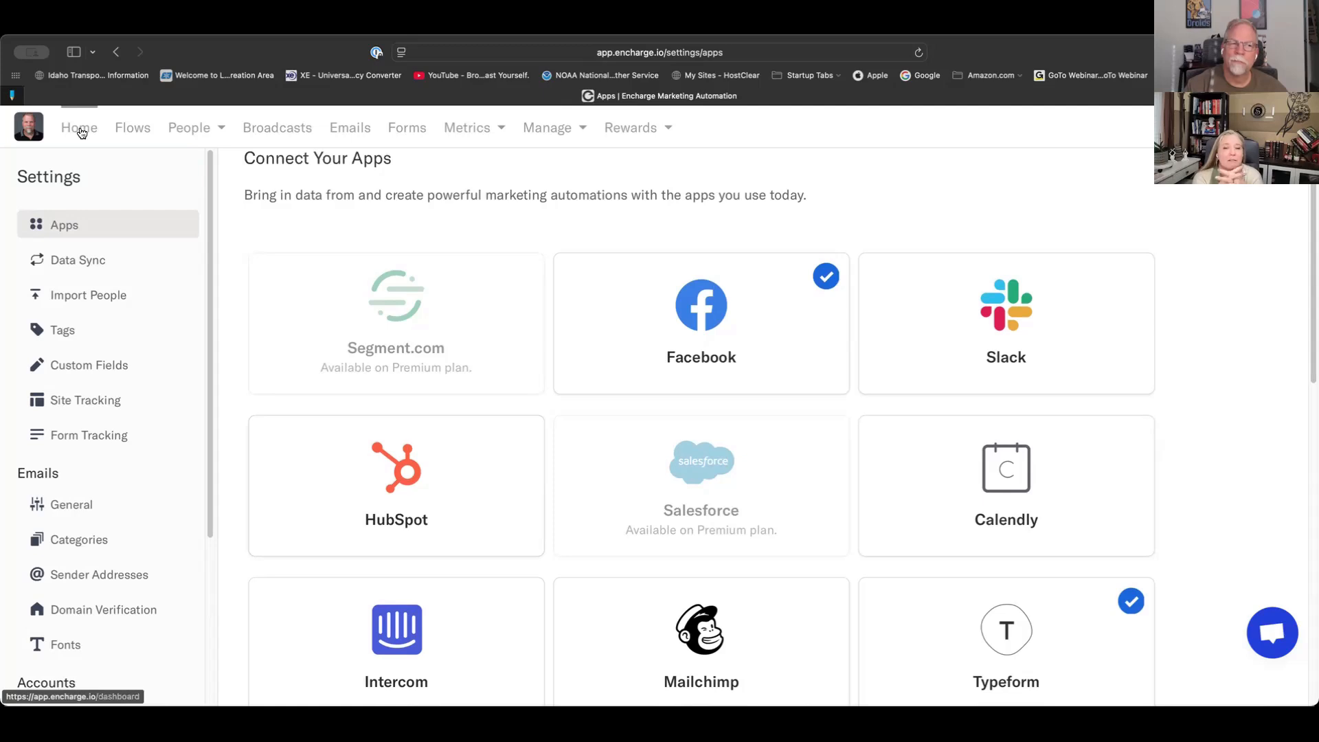
left_click(128, 129)
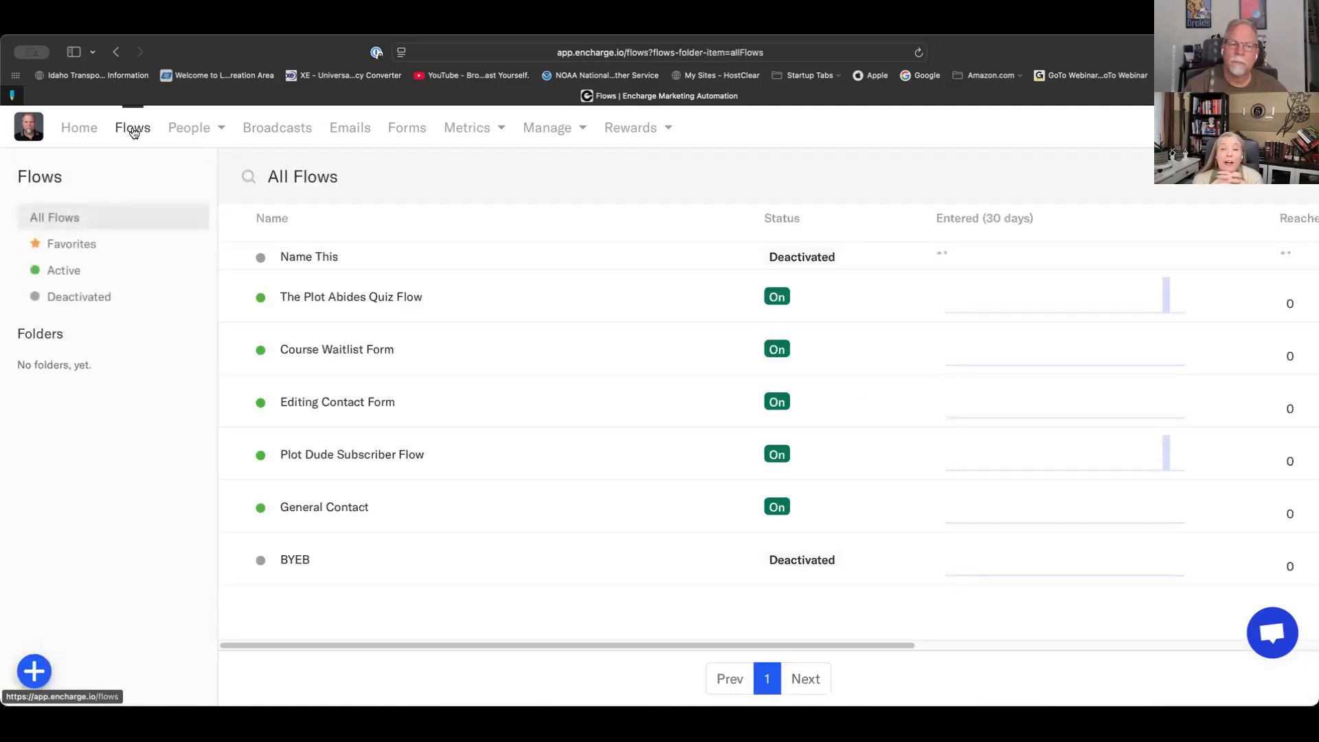